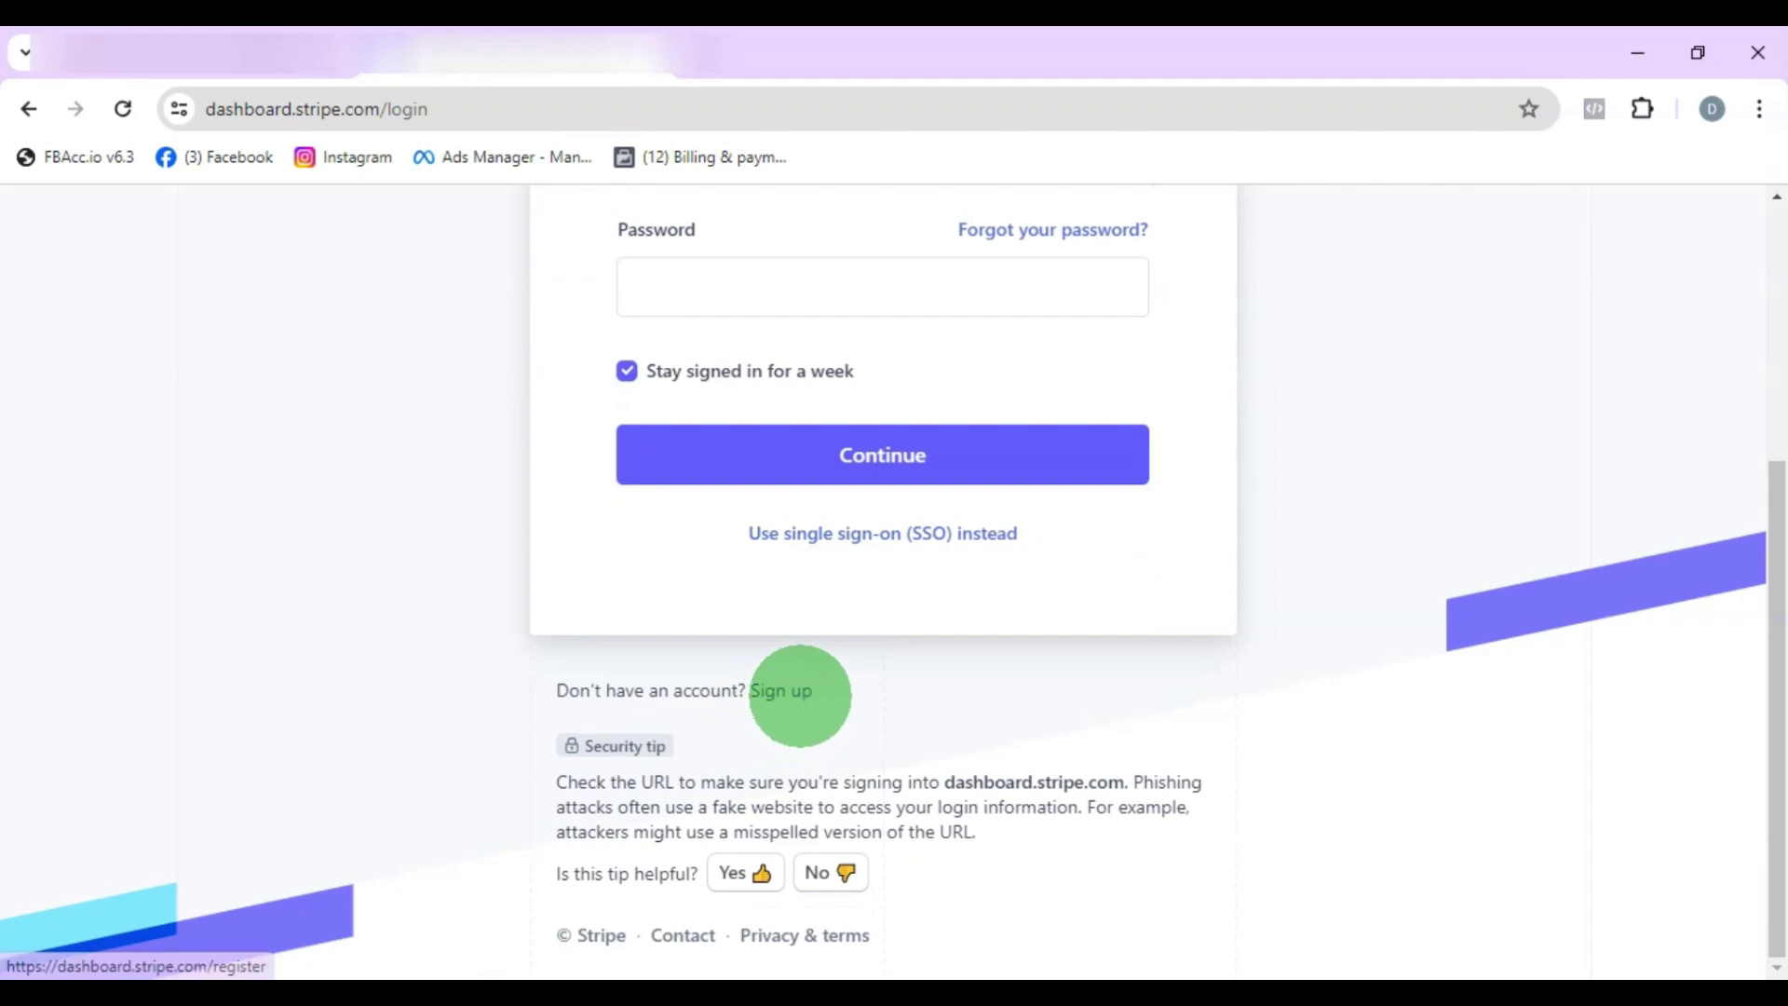
# Step: Sign up for a new Stripe account with United Kingdom as the country
pyautogui.click(790, 698)
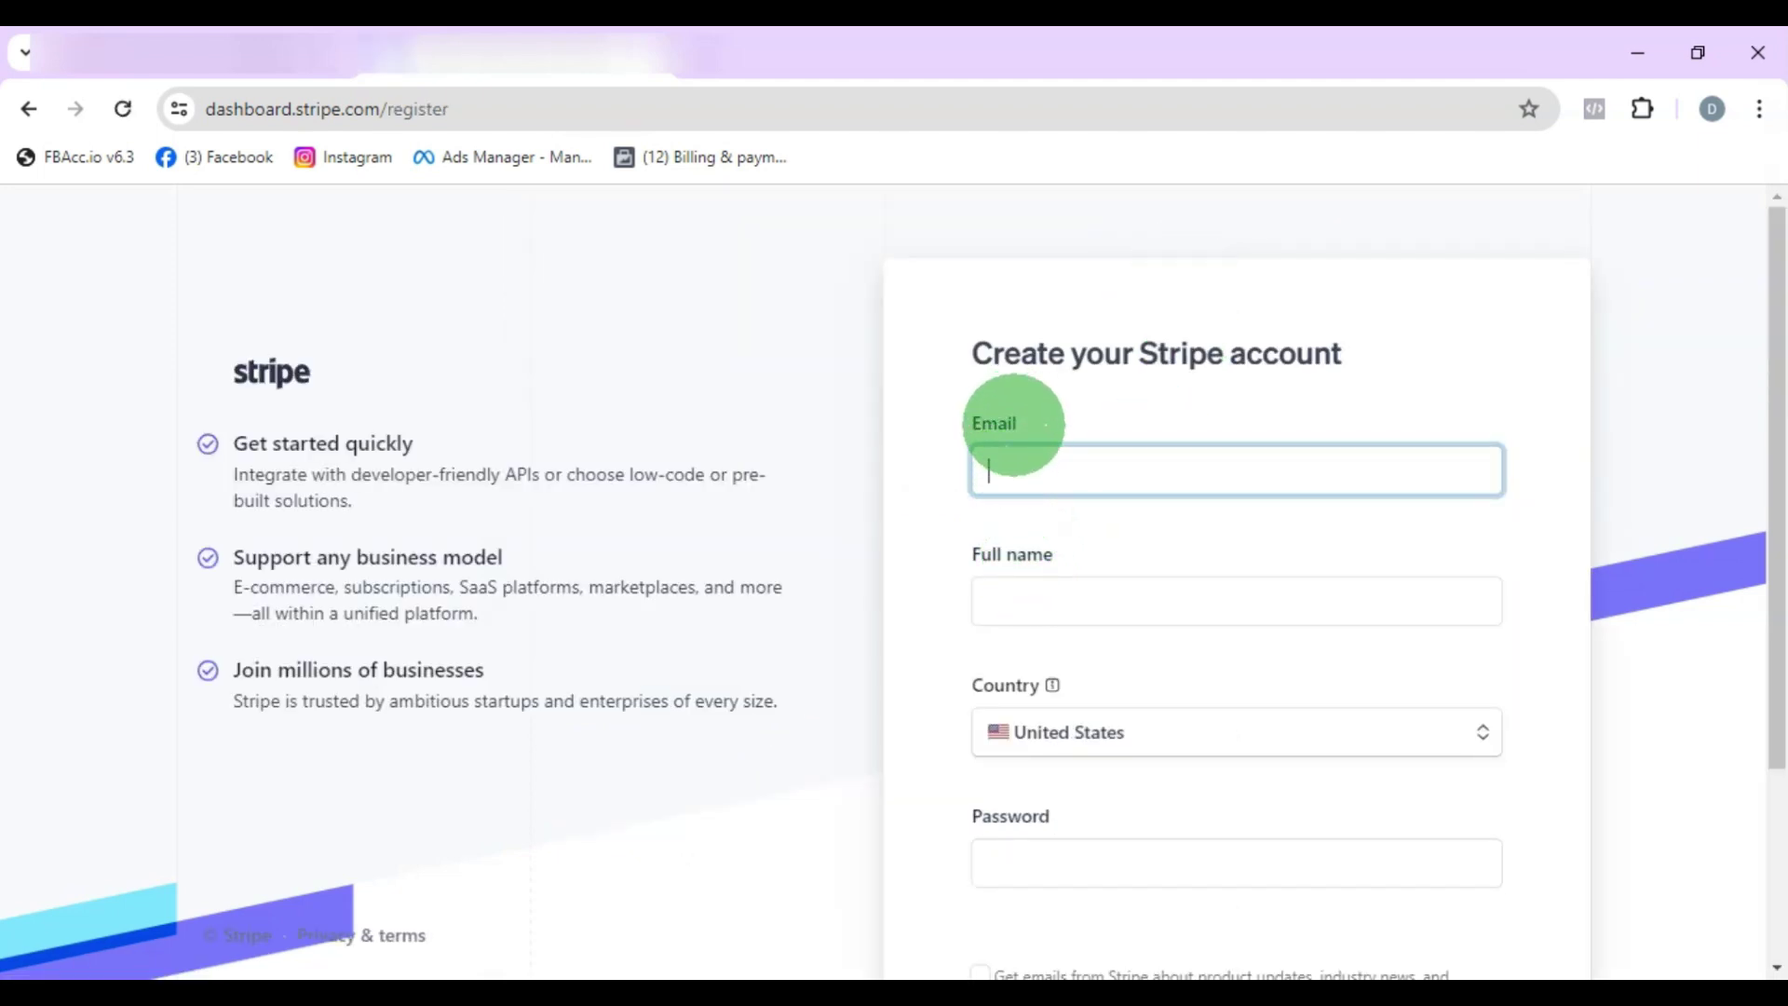
pyautogui.scroll(-3, 1025, 582)
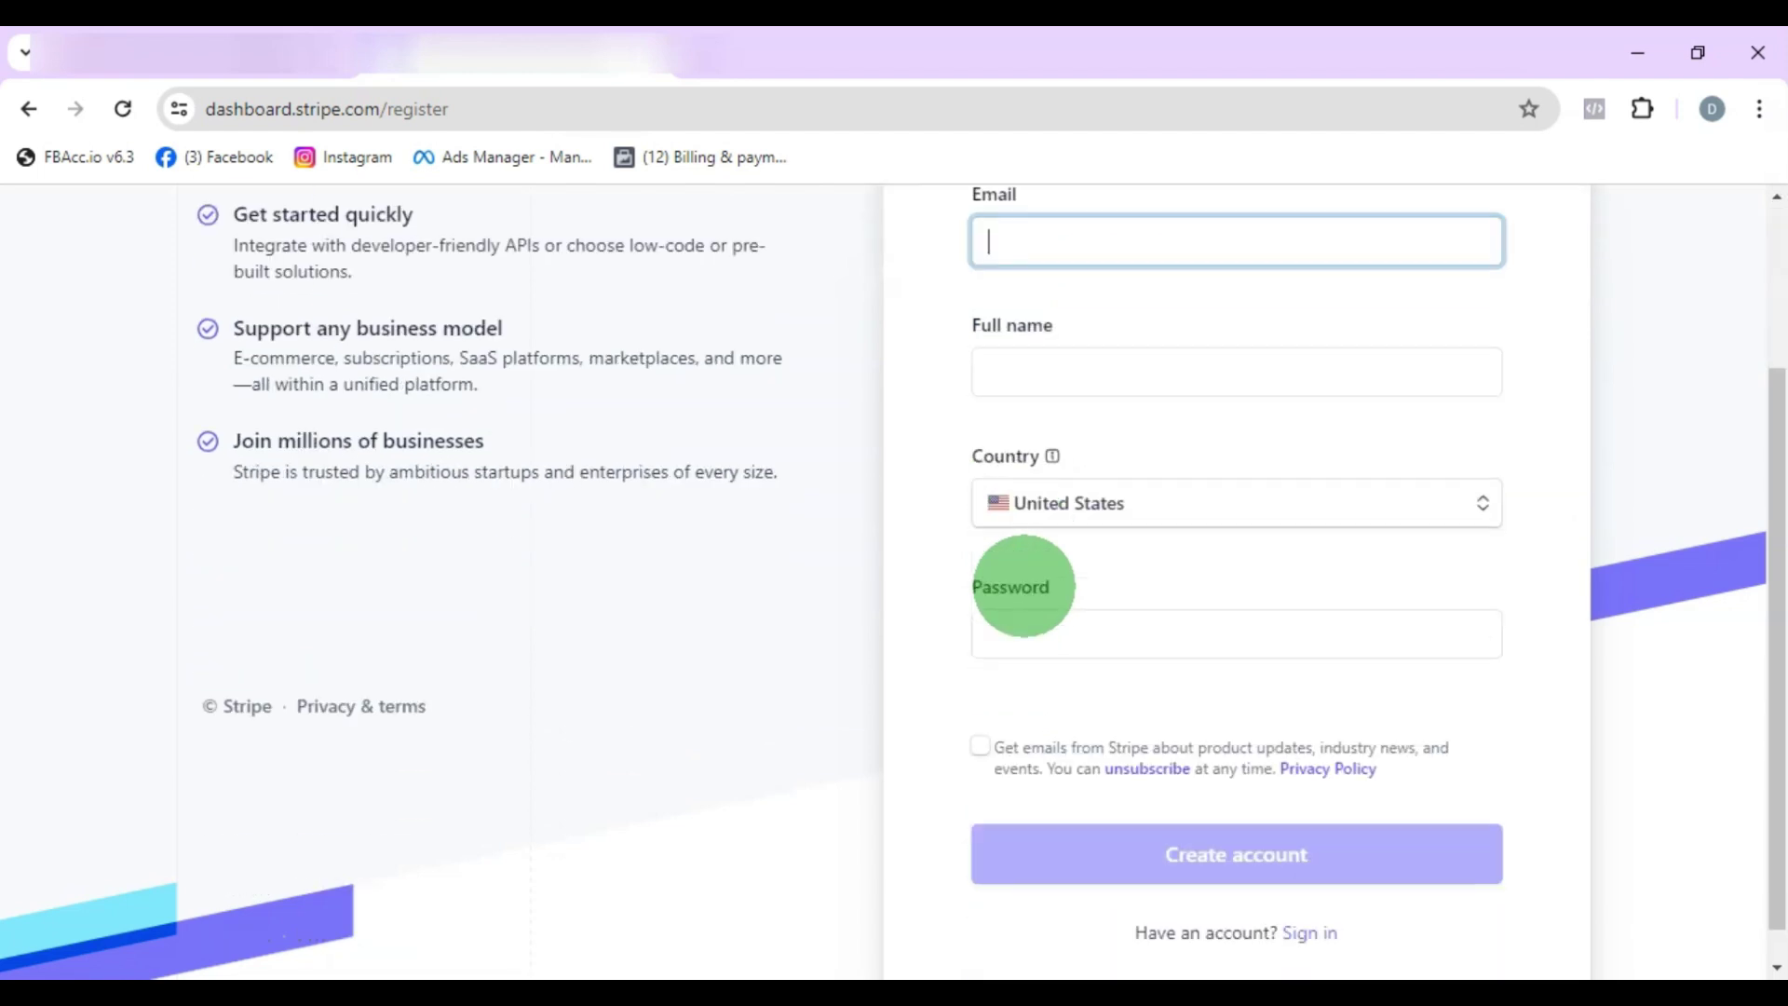
pyautogui.click(1031, 469)
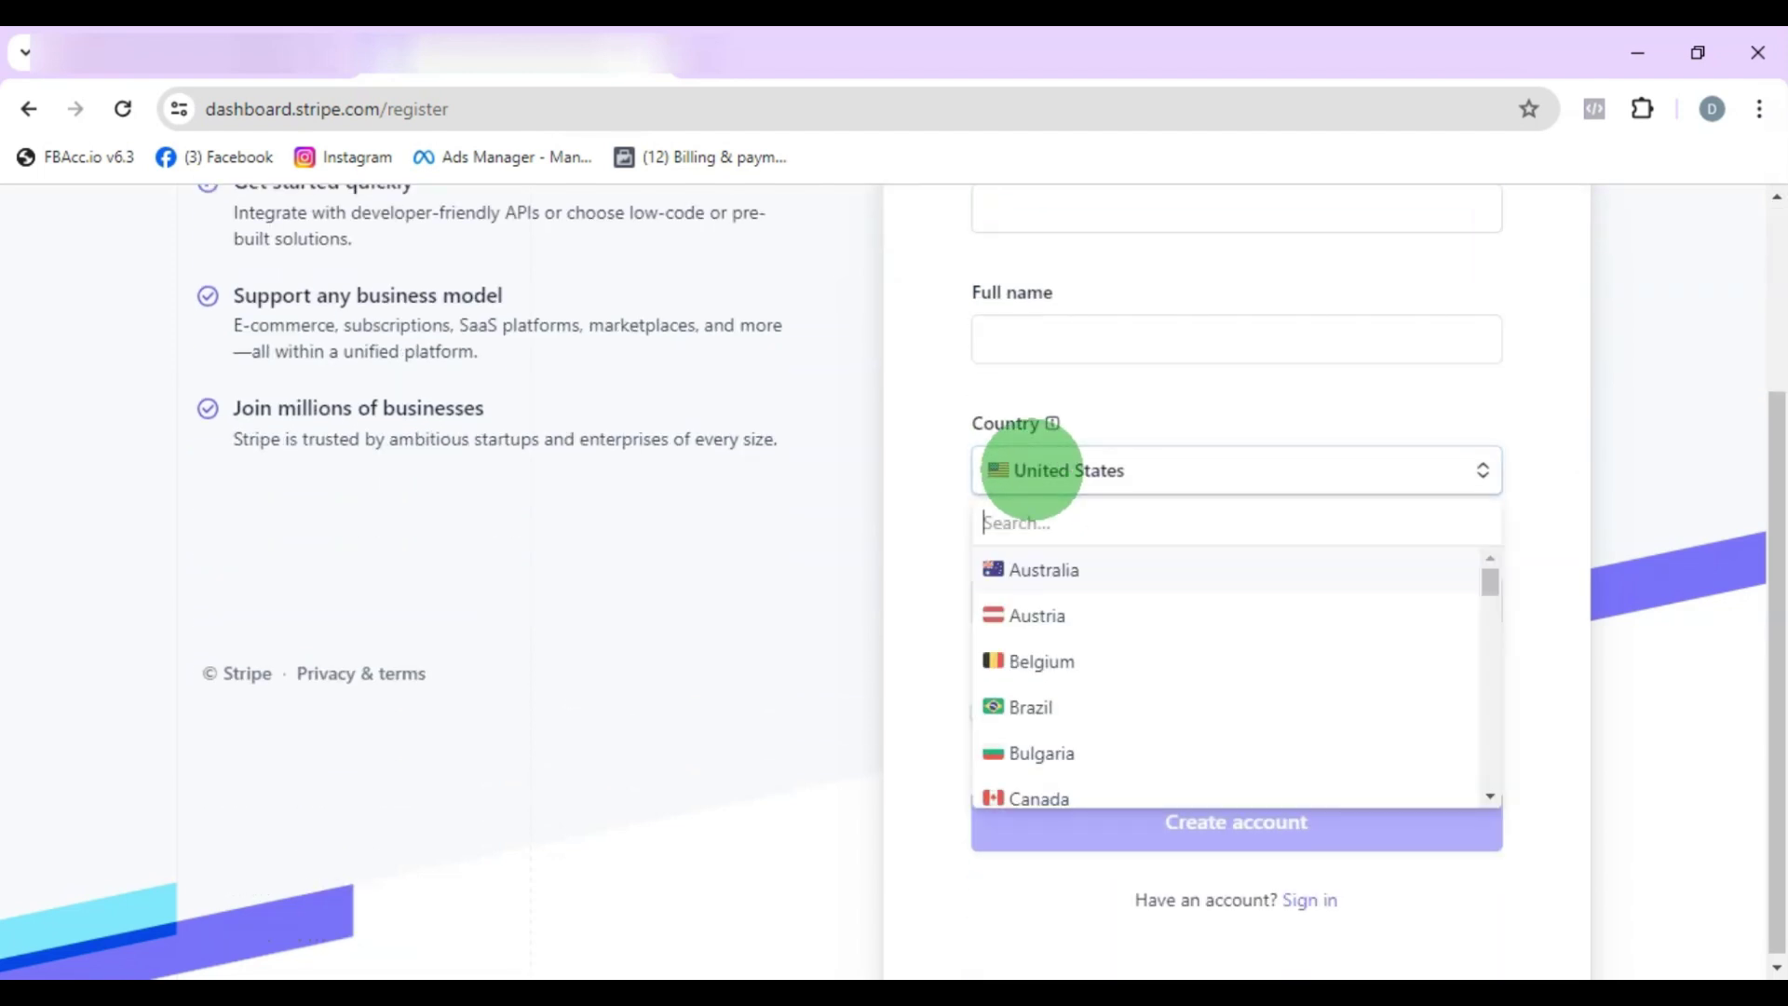
pyautogui.write('unite')
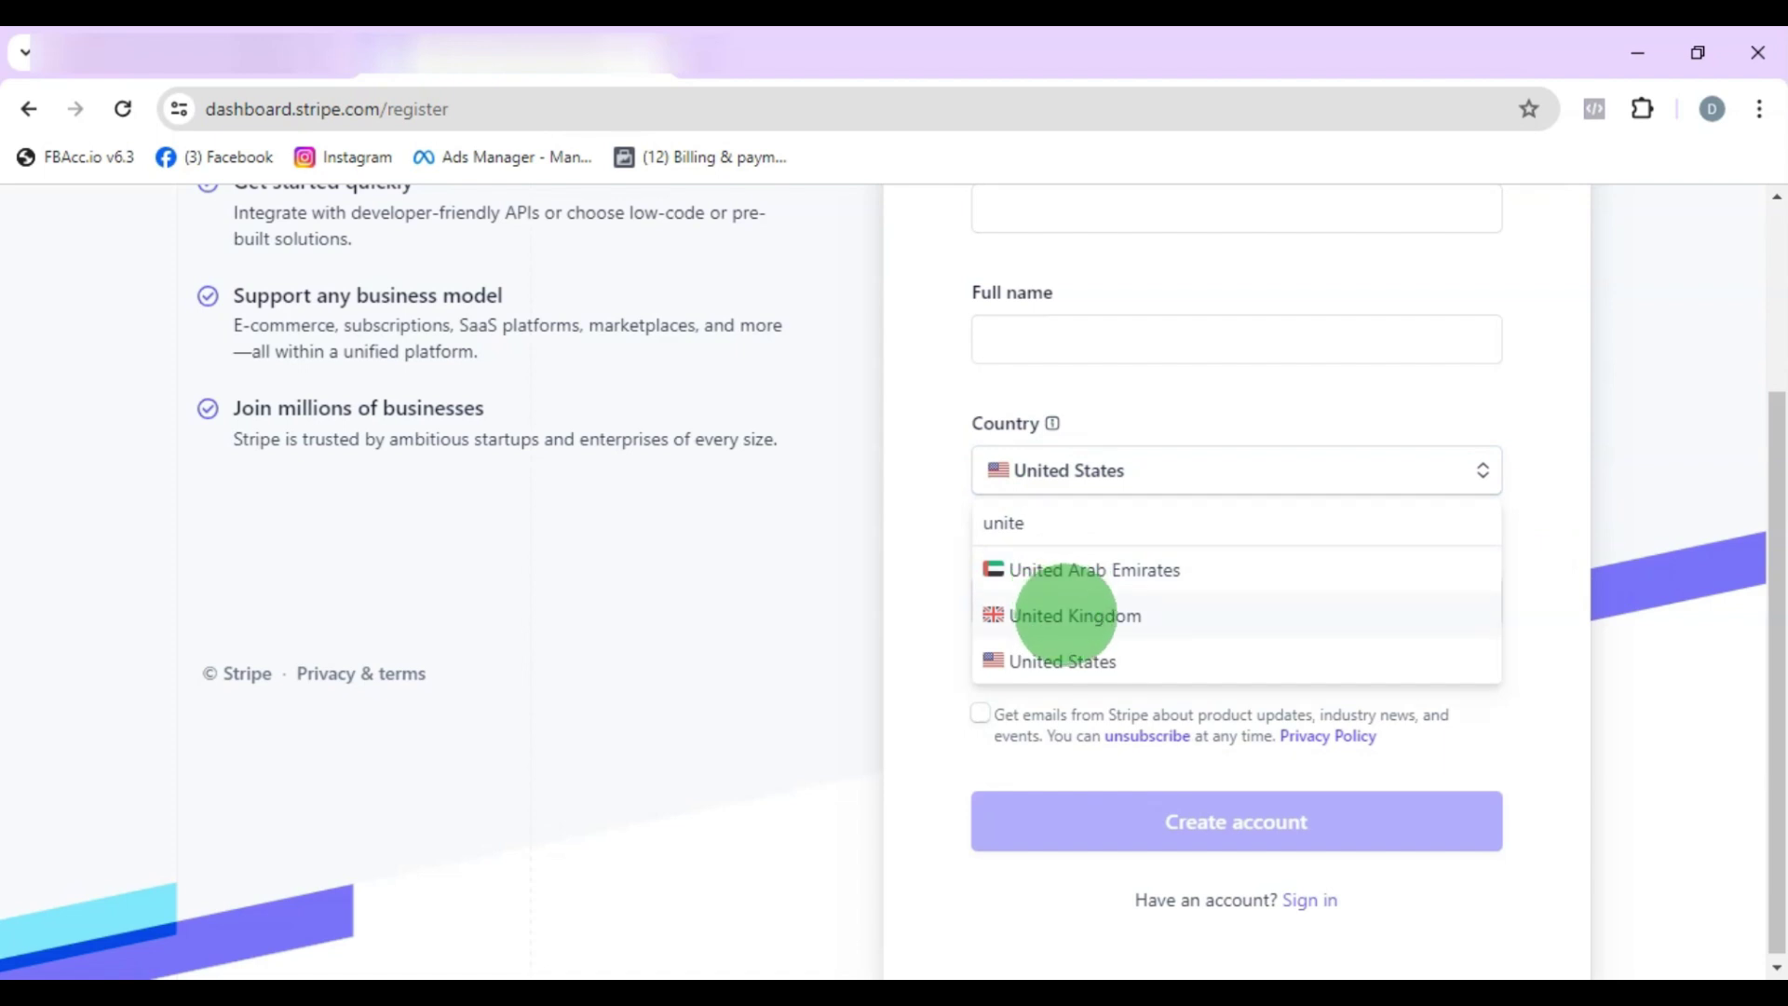
pyautogui.click(1050, 614)
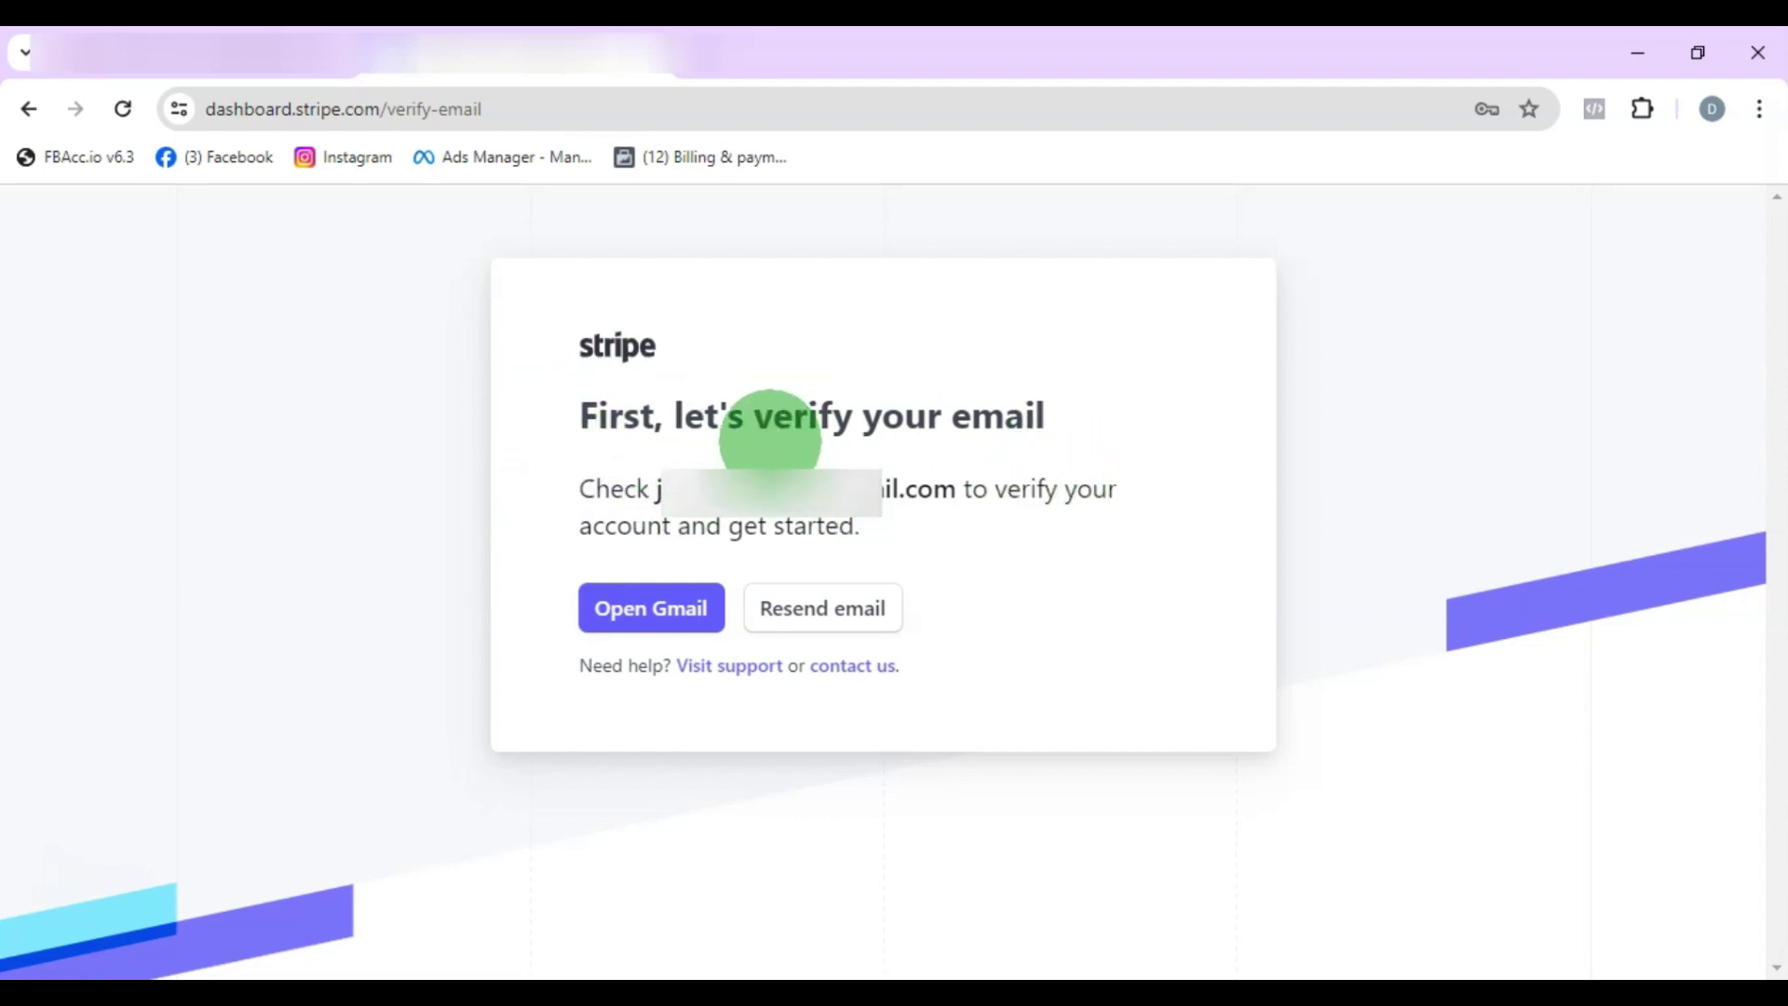
# Step: Highlight the 'First, let's verify your email' heading and inbox instructions, then clear the highlight
pyautogui.moveTo(573, 411); pyautogui.dragTo(1099, 411)
pyautogui.moveTo(596, 487); pyautogui.dragTo(1134, 523)
pyautogui.click(786, 491)
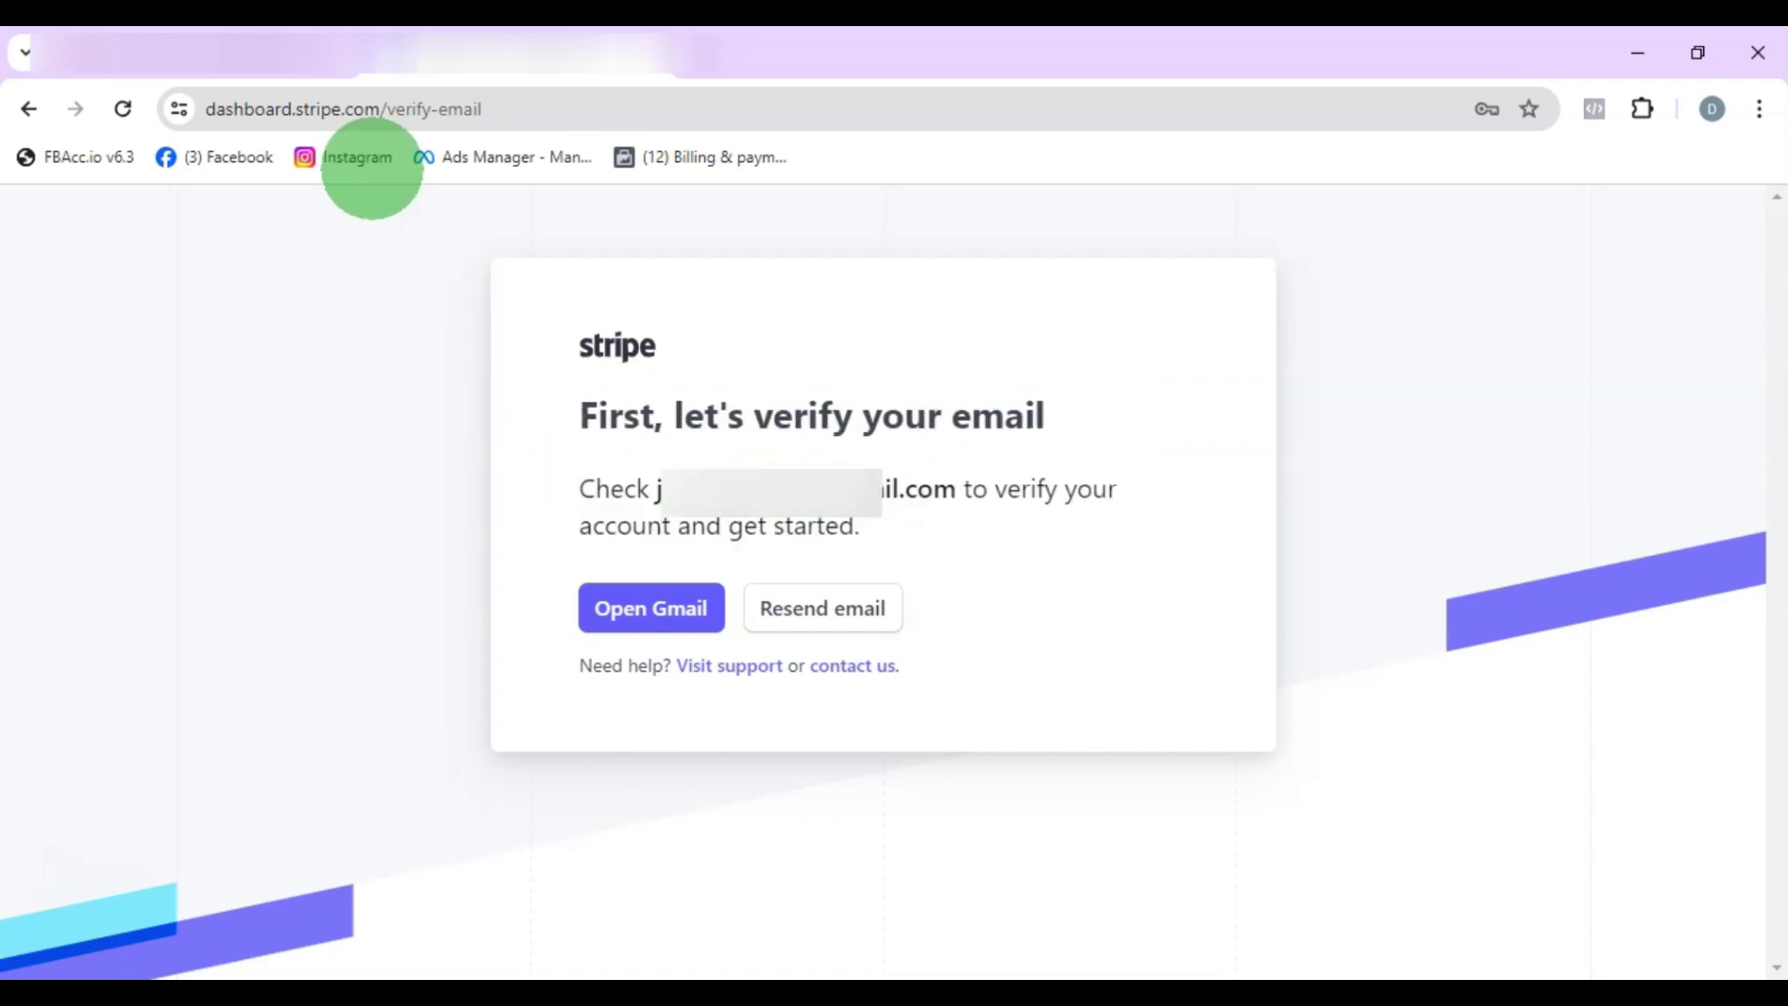
# Step: Open Stripe's 'Verify your email' message in Gmail and confirm the email address
pyautogui.click(239, 48)
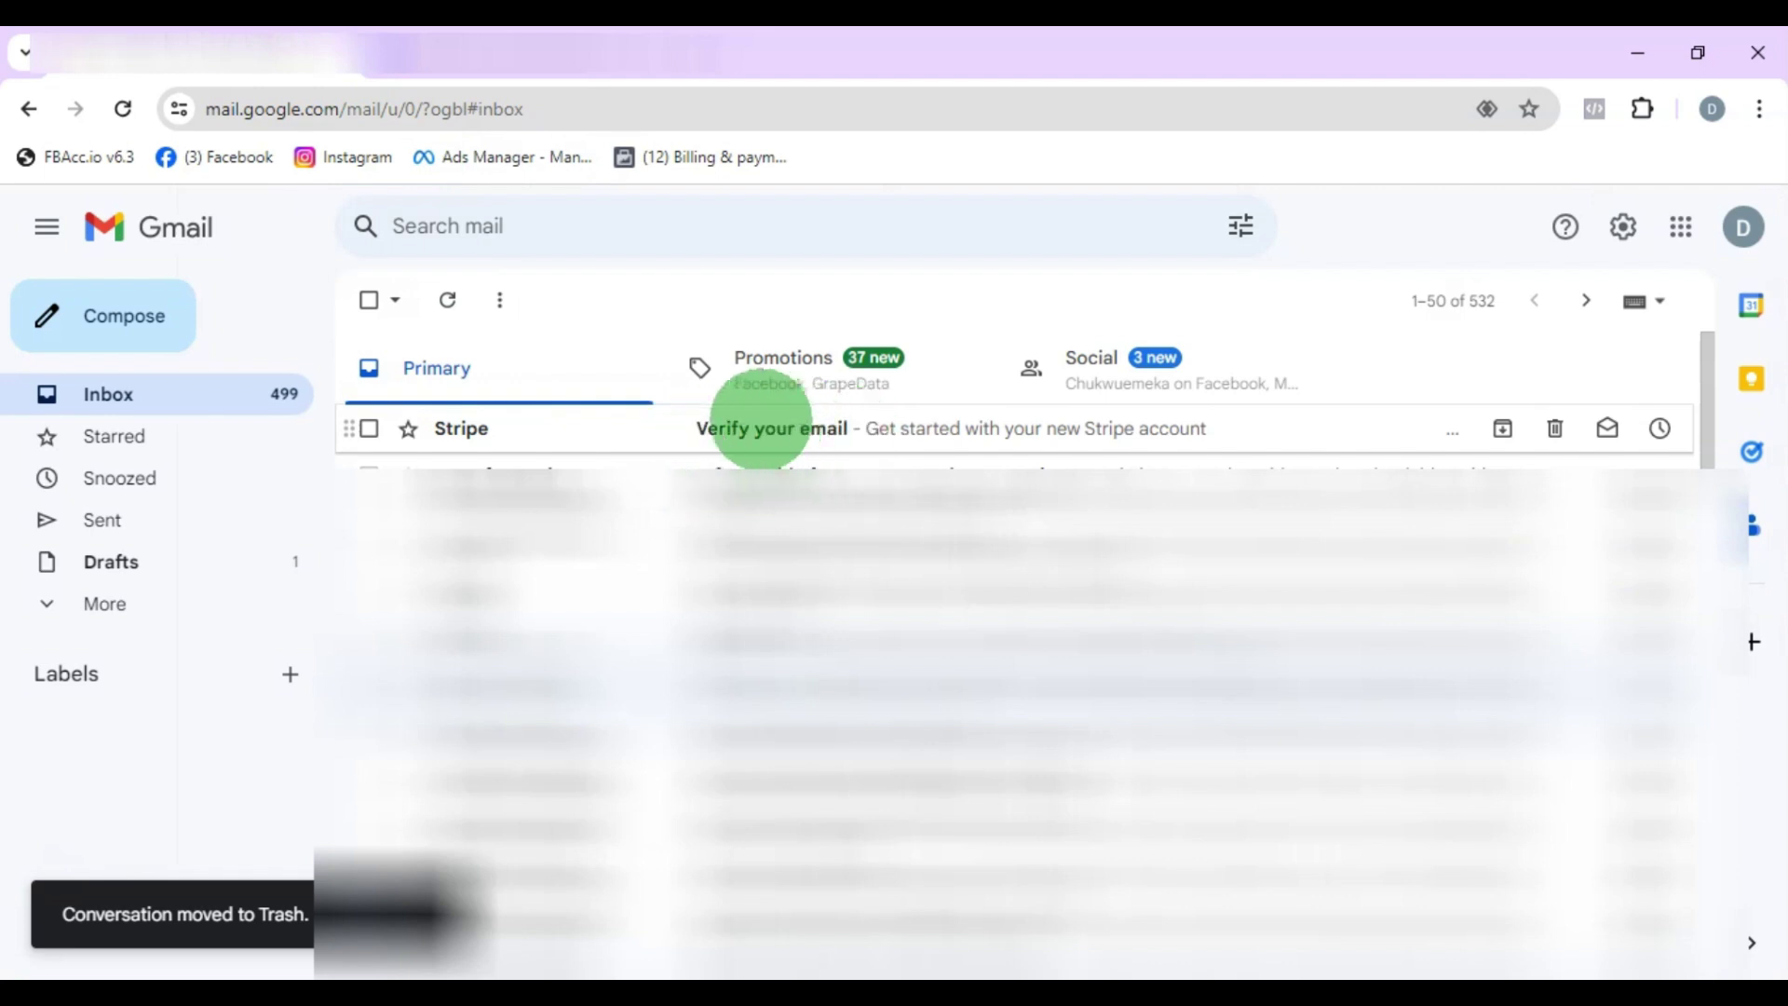
pyautogui.click(782, 424)
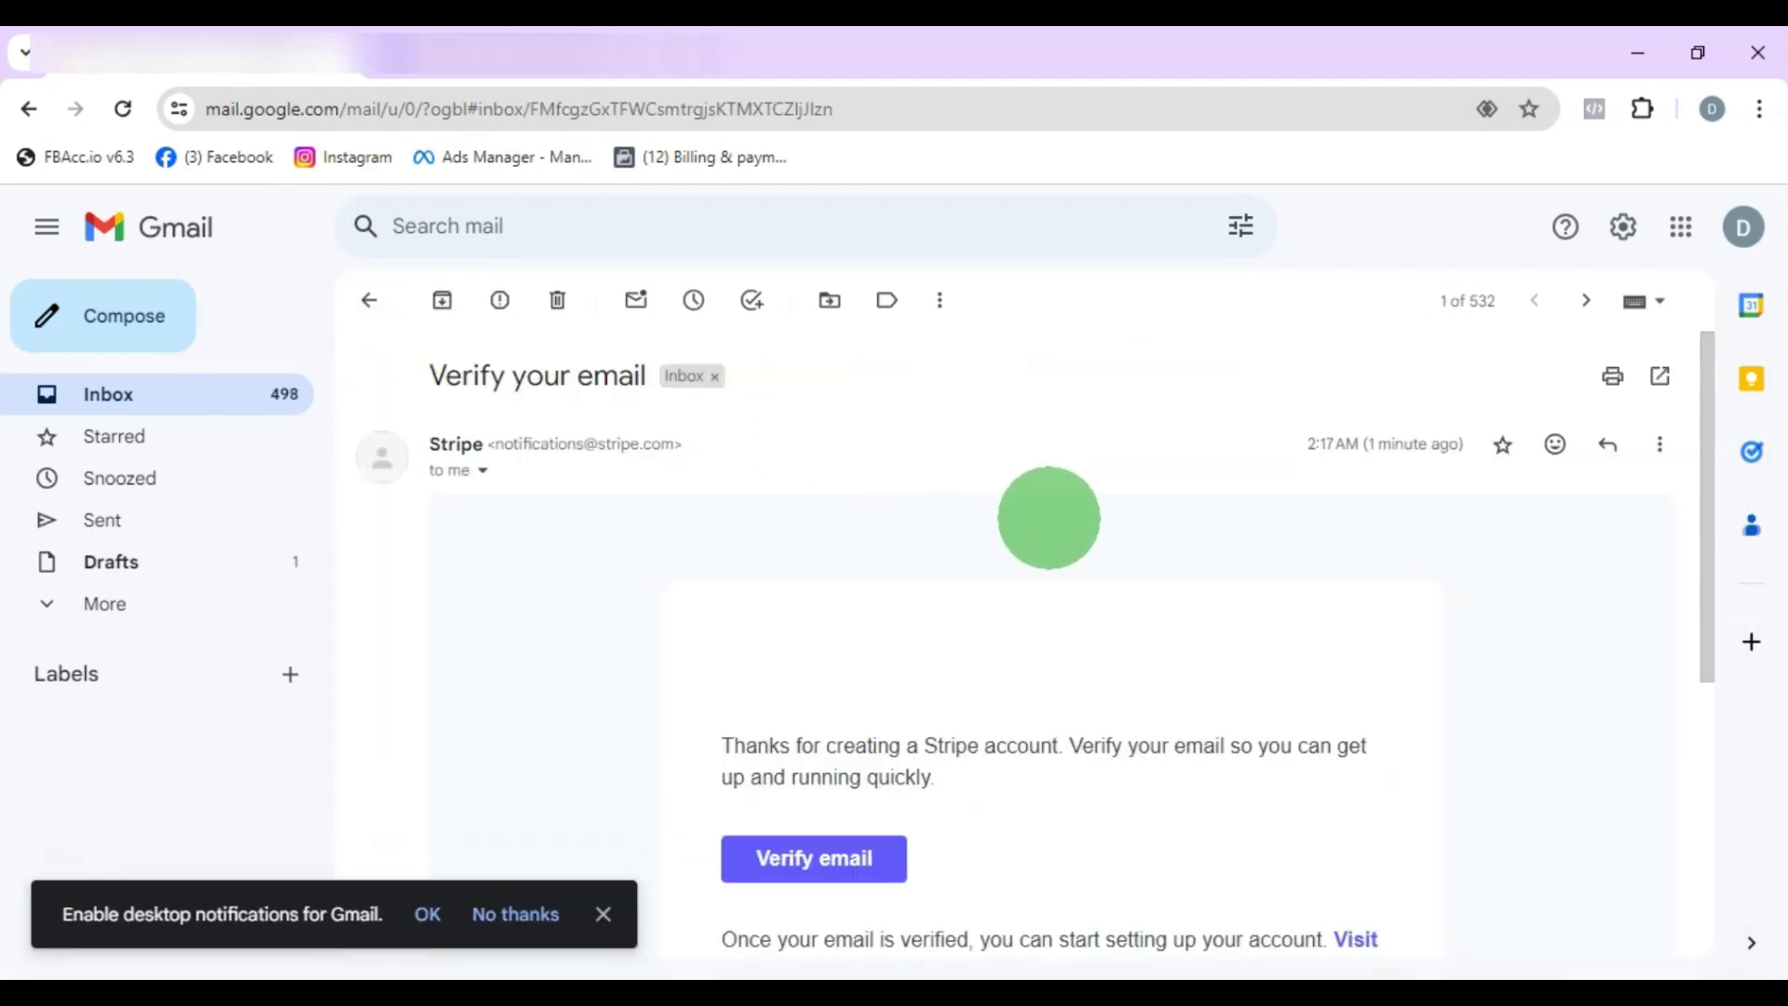
pyautogui.scroll(-3, 1048, 526)
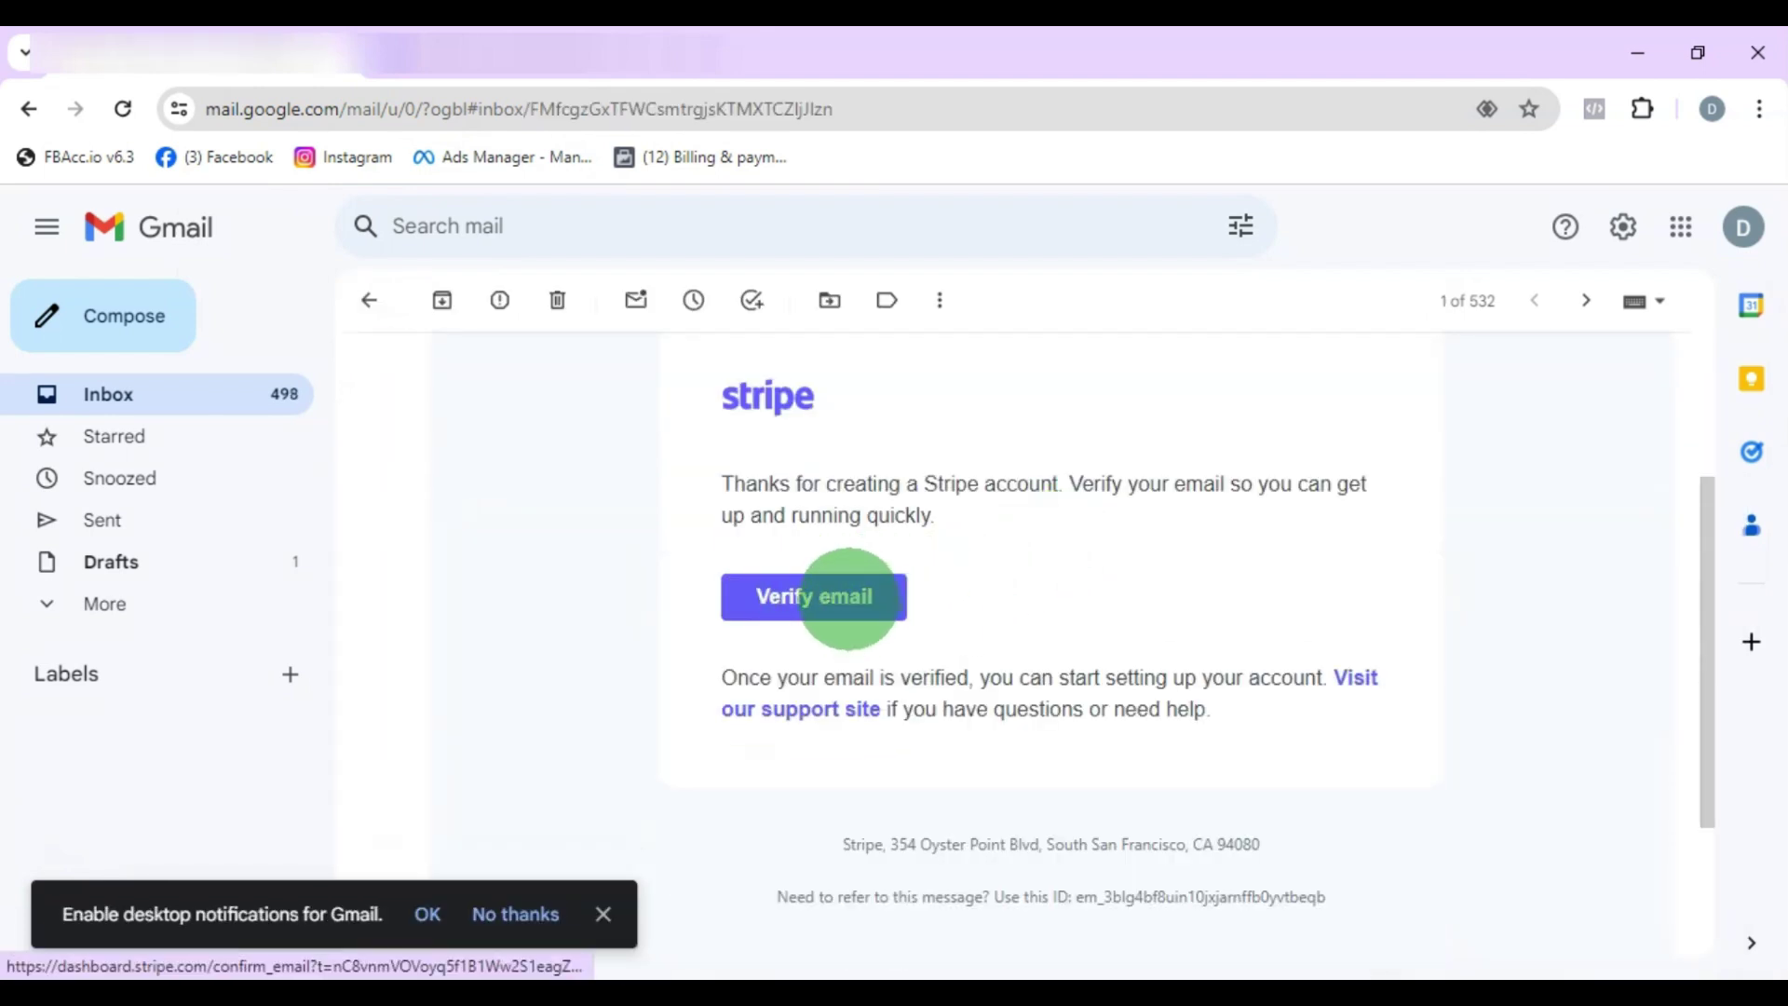
pyautogui.click(847, 597)
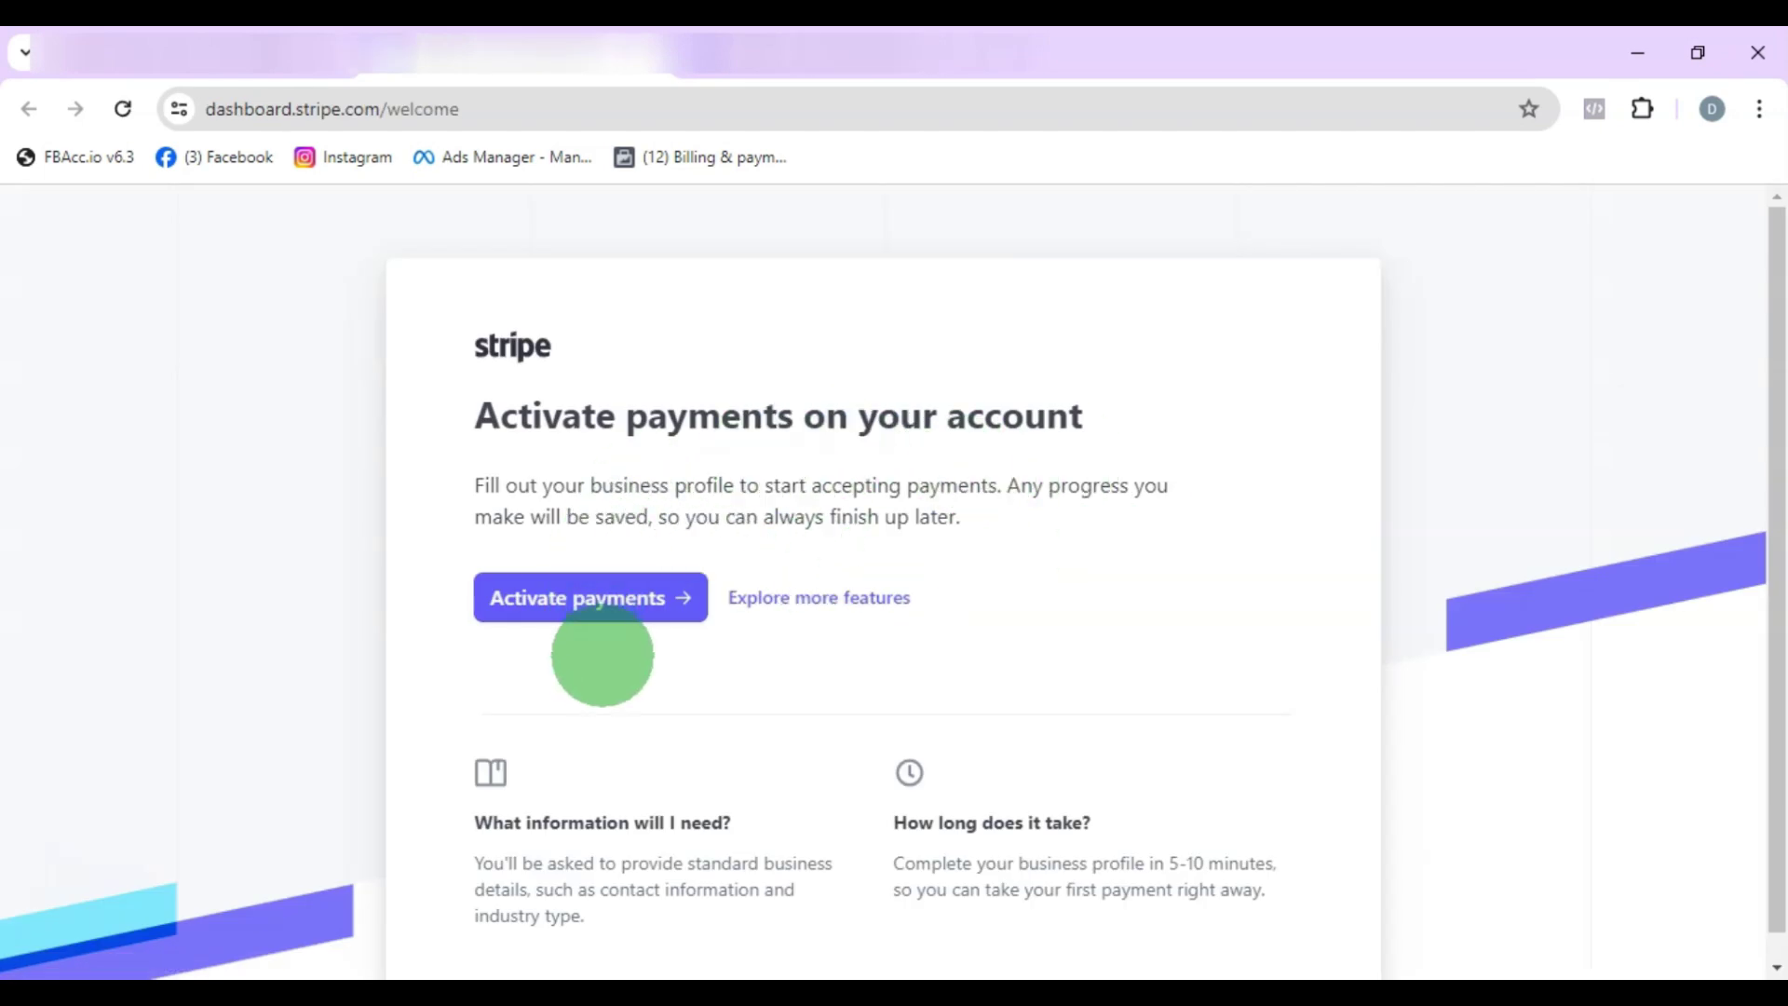
# Step: Activate payments with business location United Kingdom and business type Individual / Sole Trader
pyautogui.click(630, 599)
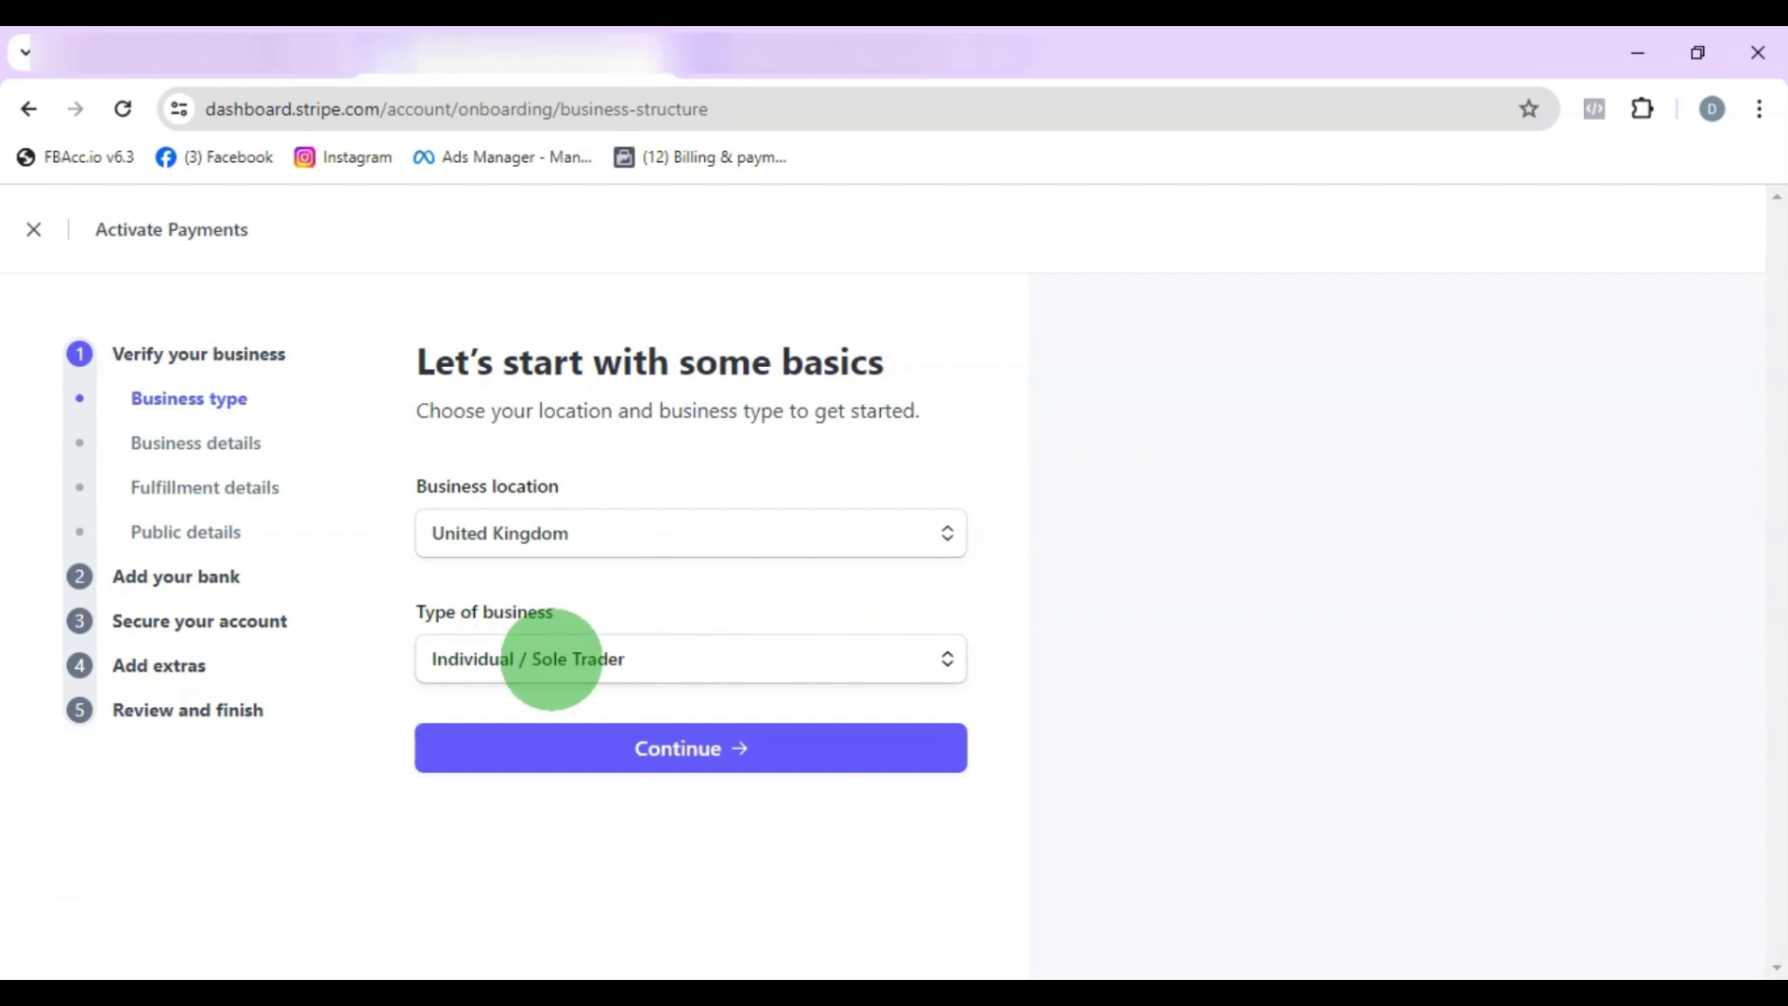
pyautogui.click(585, 662)
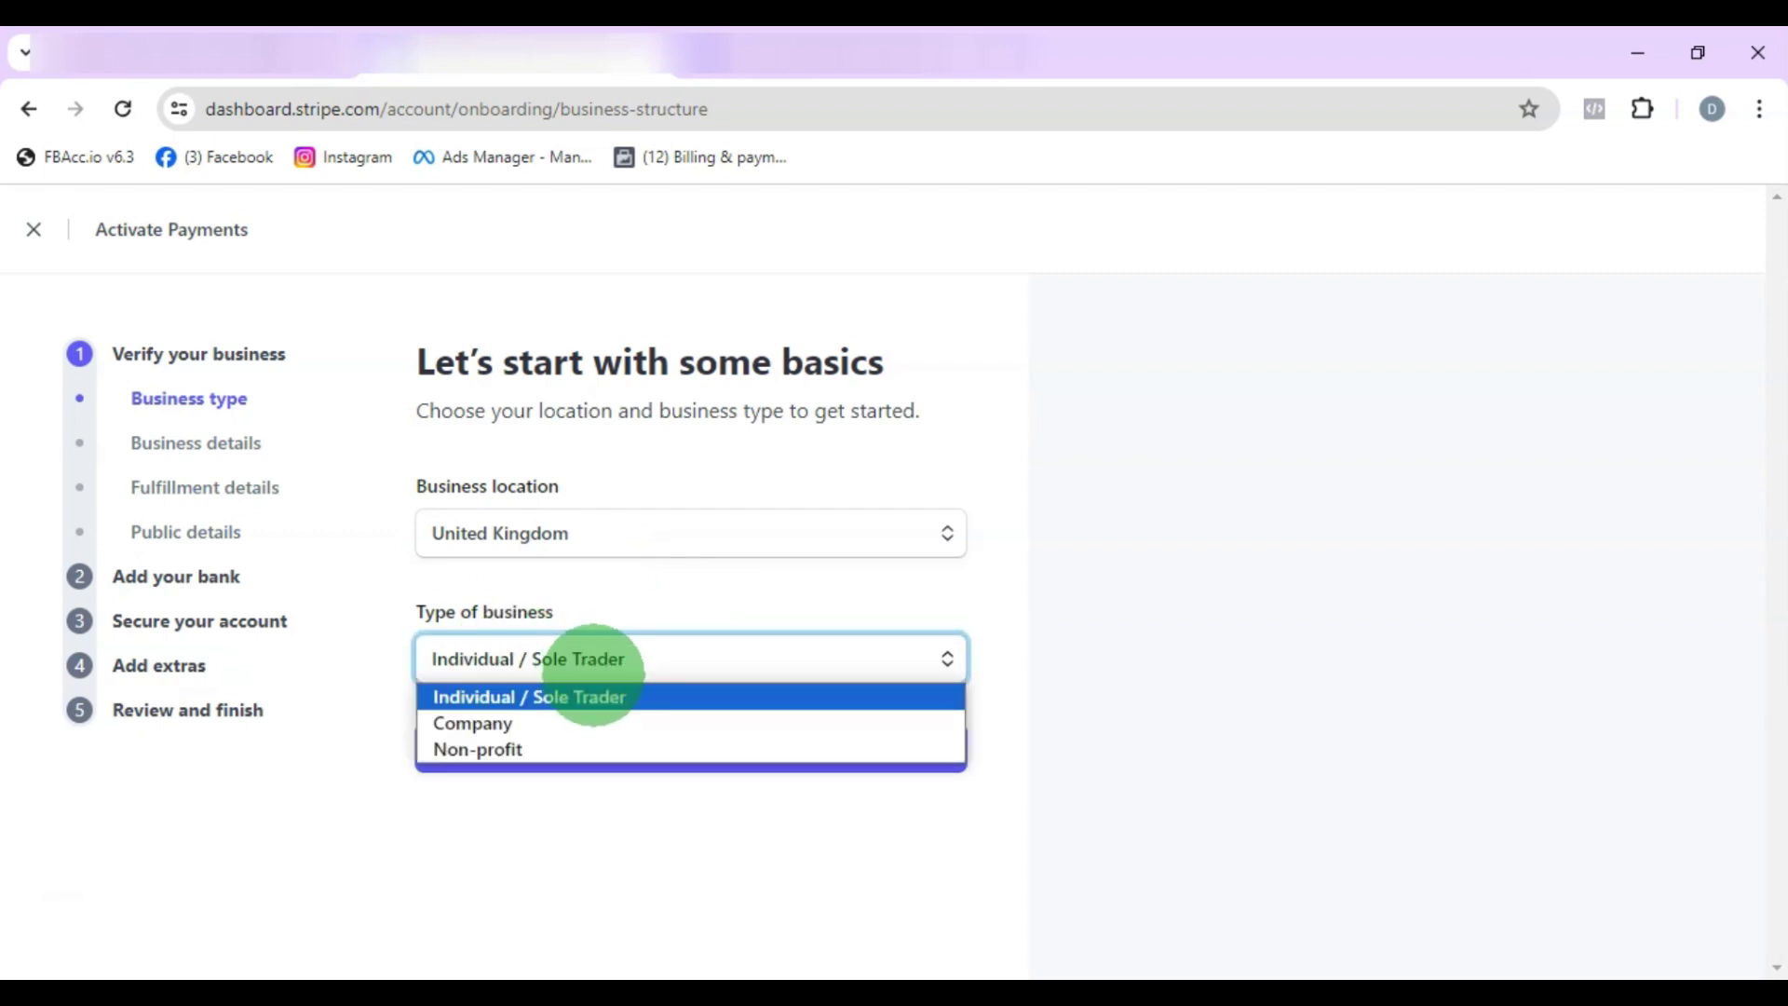
pyautogui.click(603, 695)
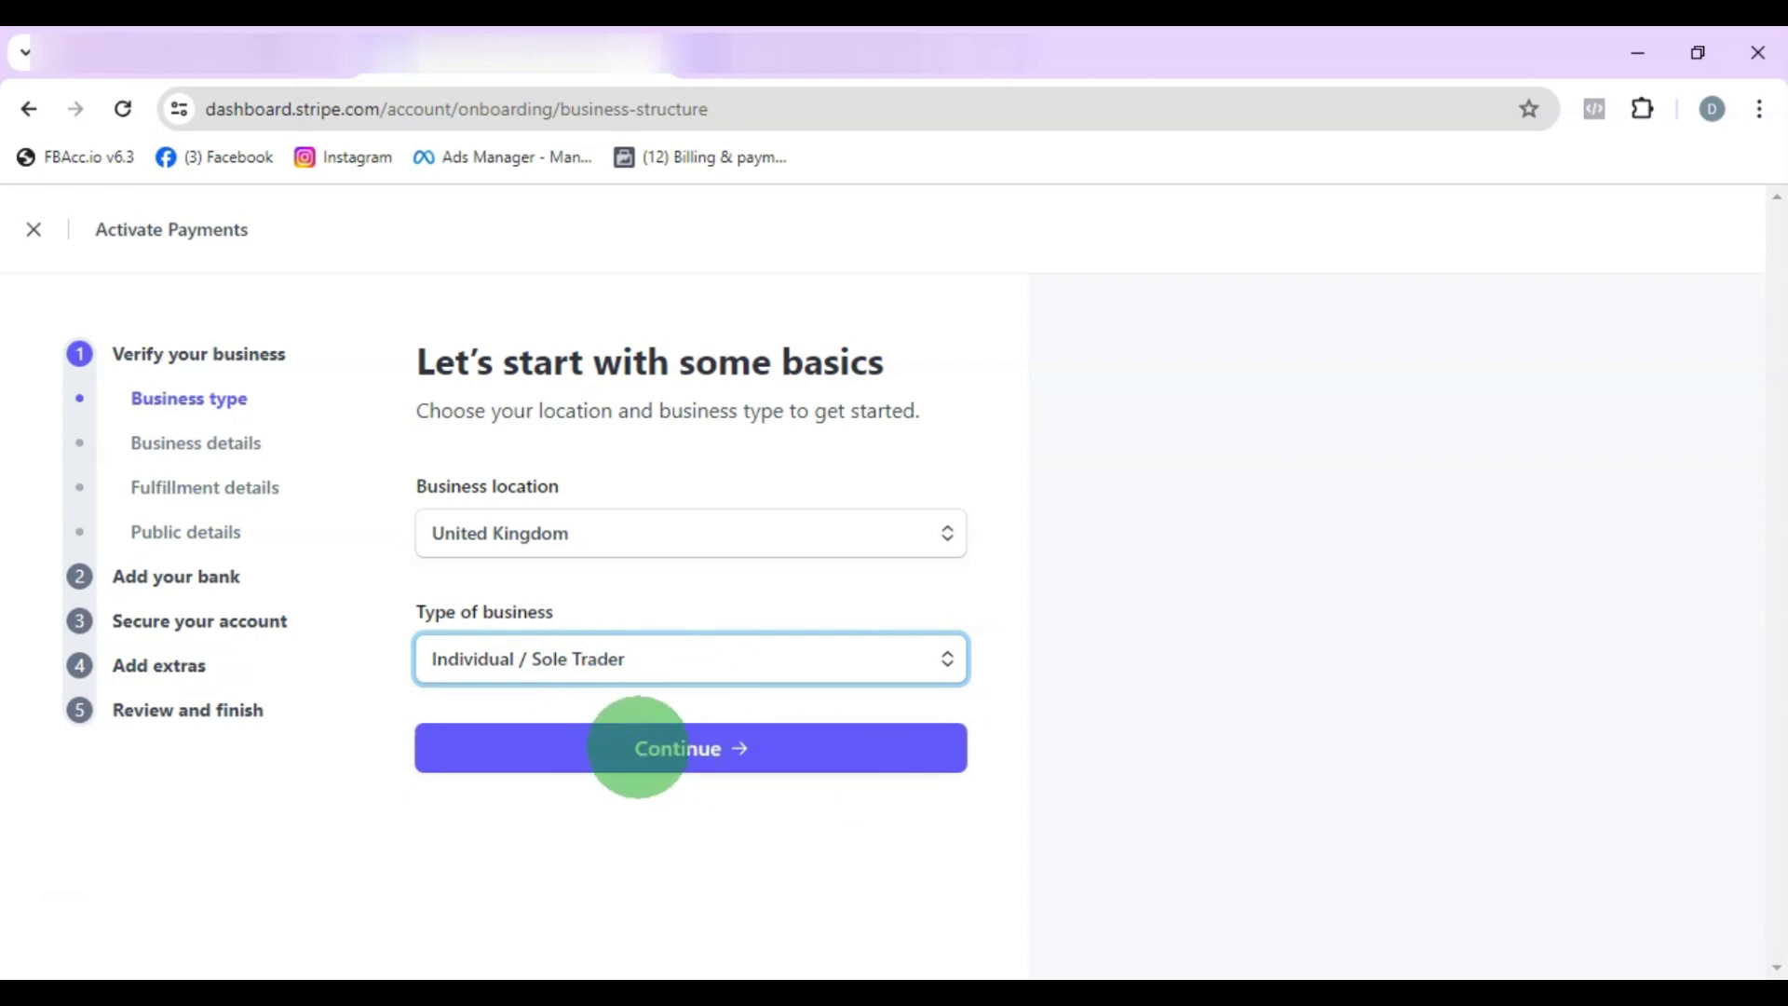
pyautogui.click(712, 745)
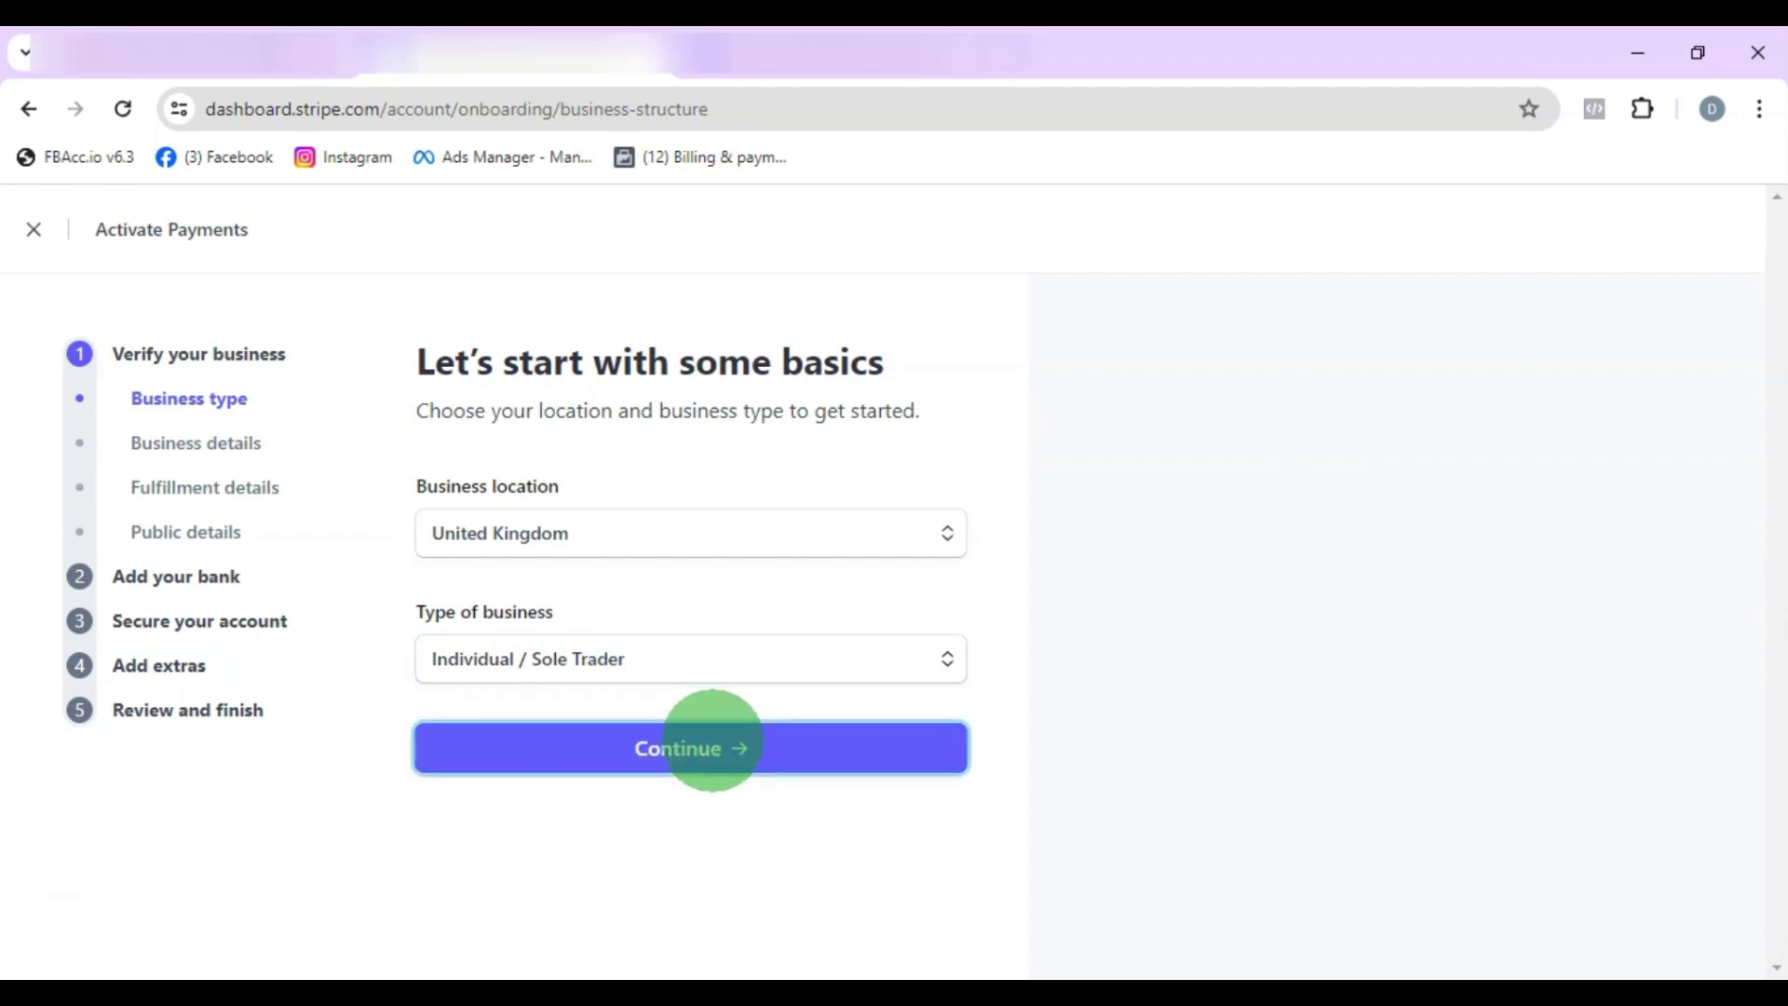
pyautogui.click(599, 557)
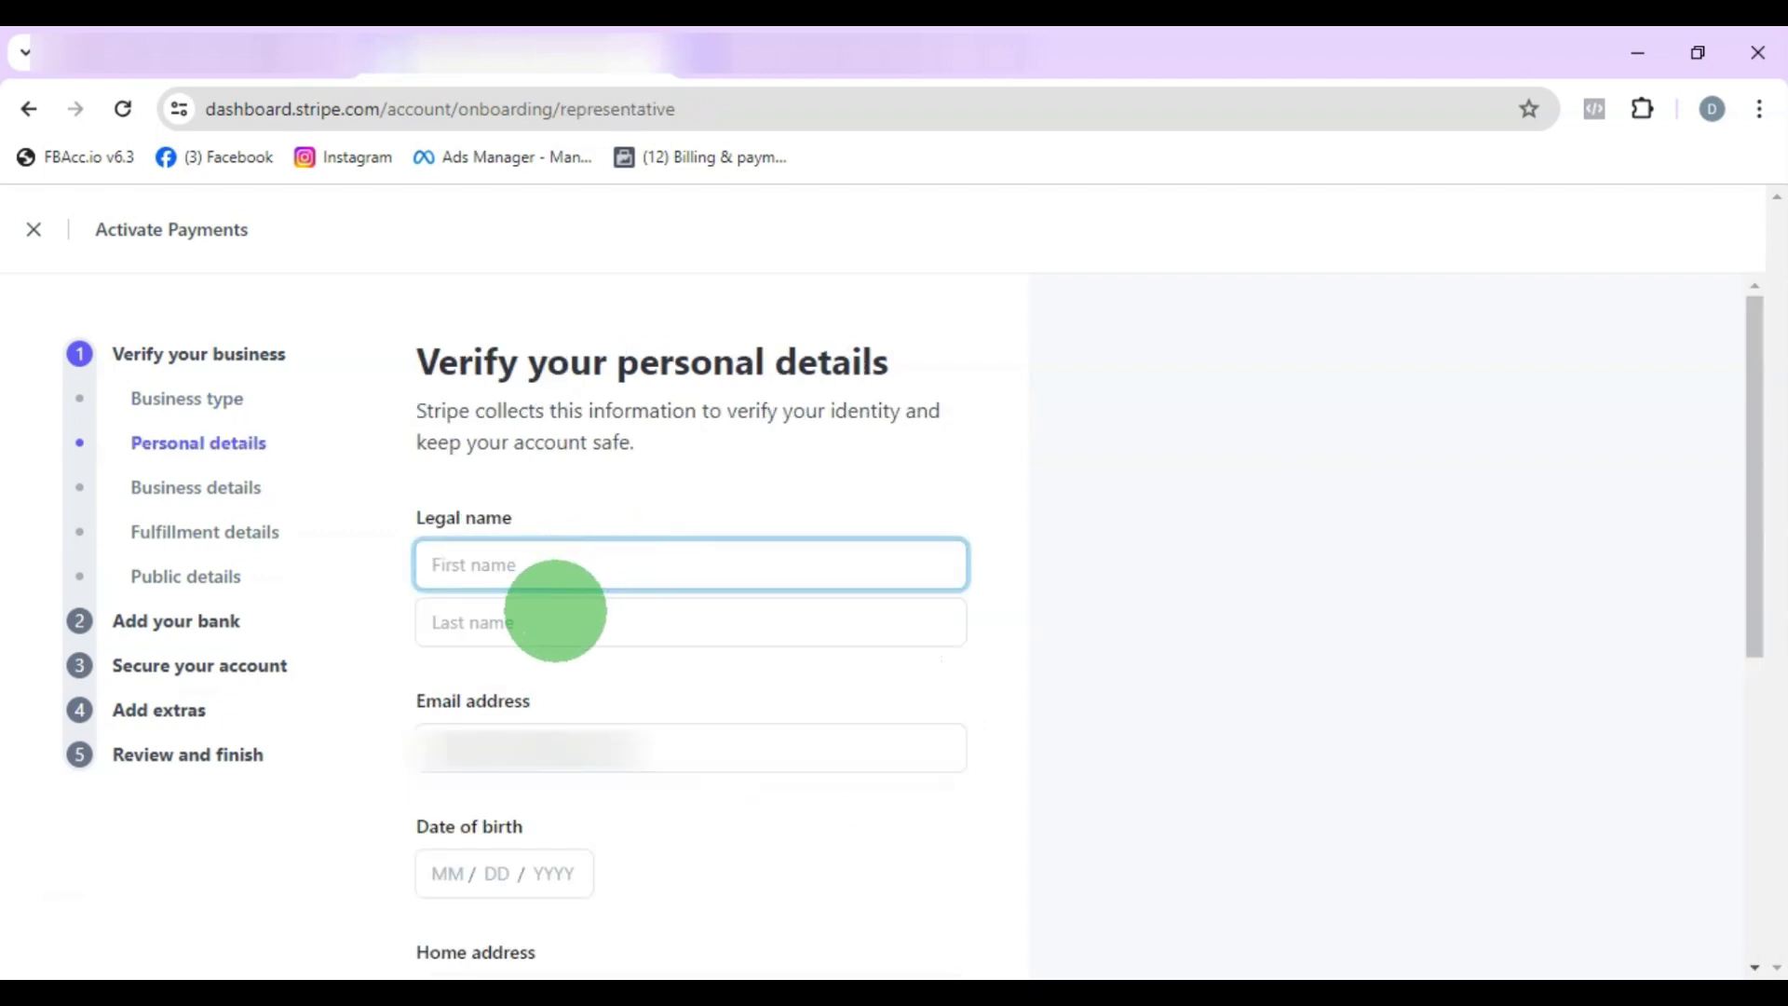
# Step: Leave the name fields and empty Home address section for the Google search results for 'map'
pyautogui.click(525, 621)
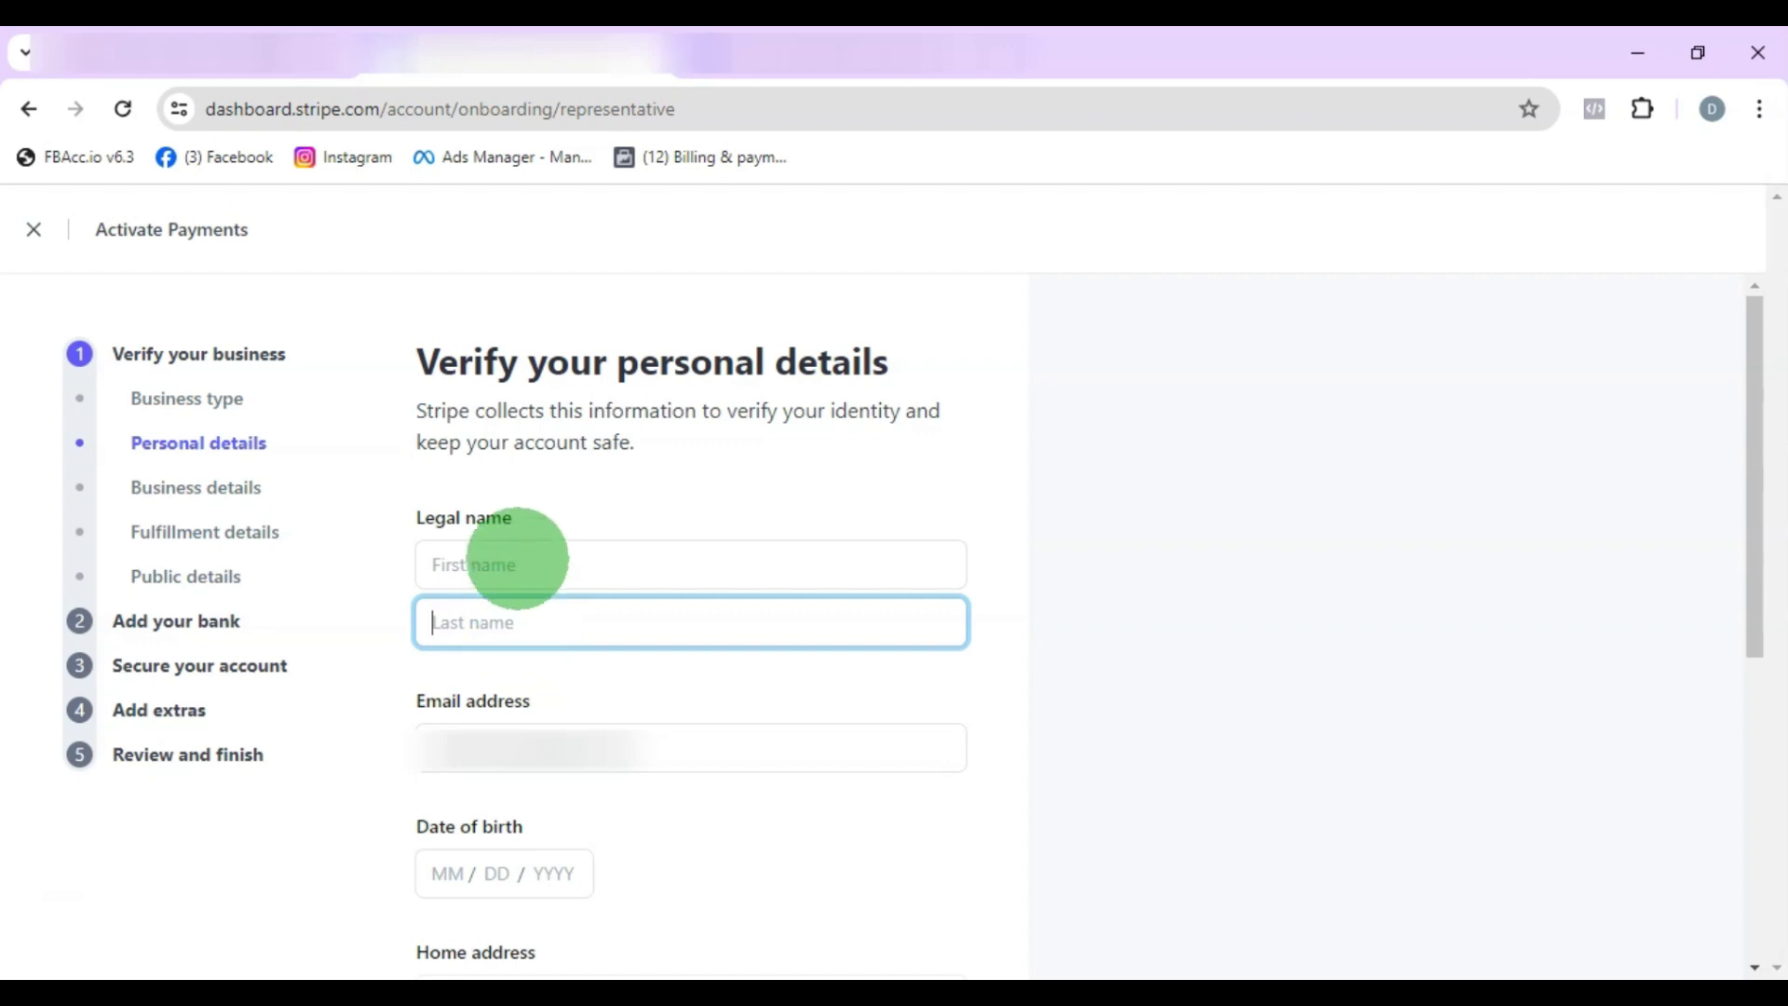
pyautogui.click(515, 558)
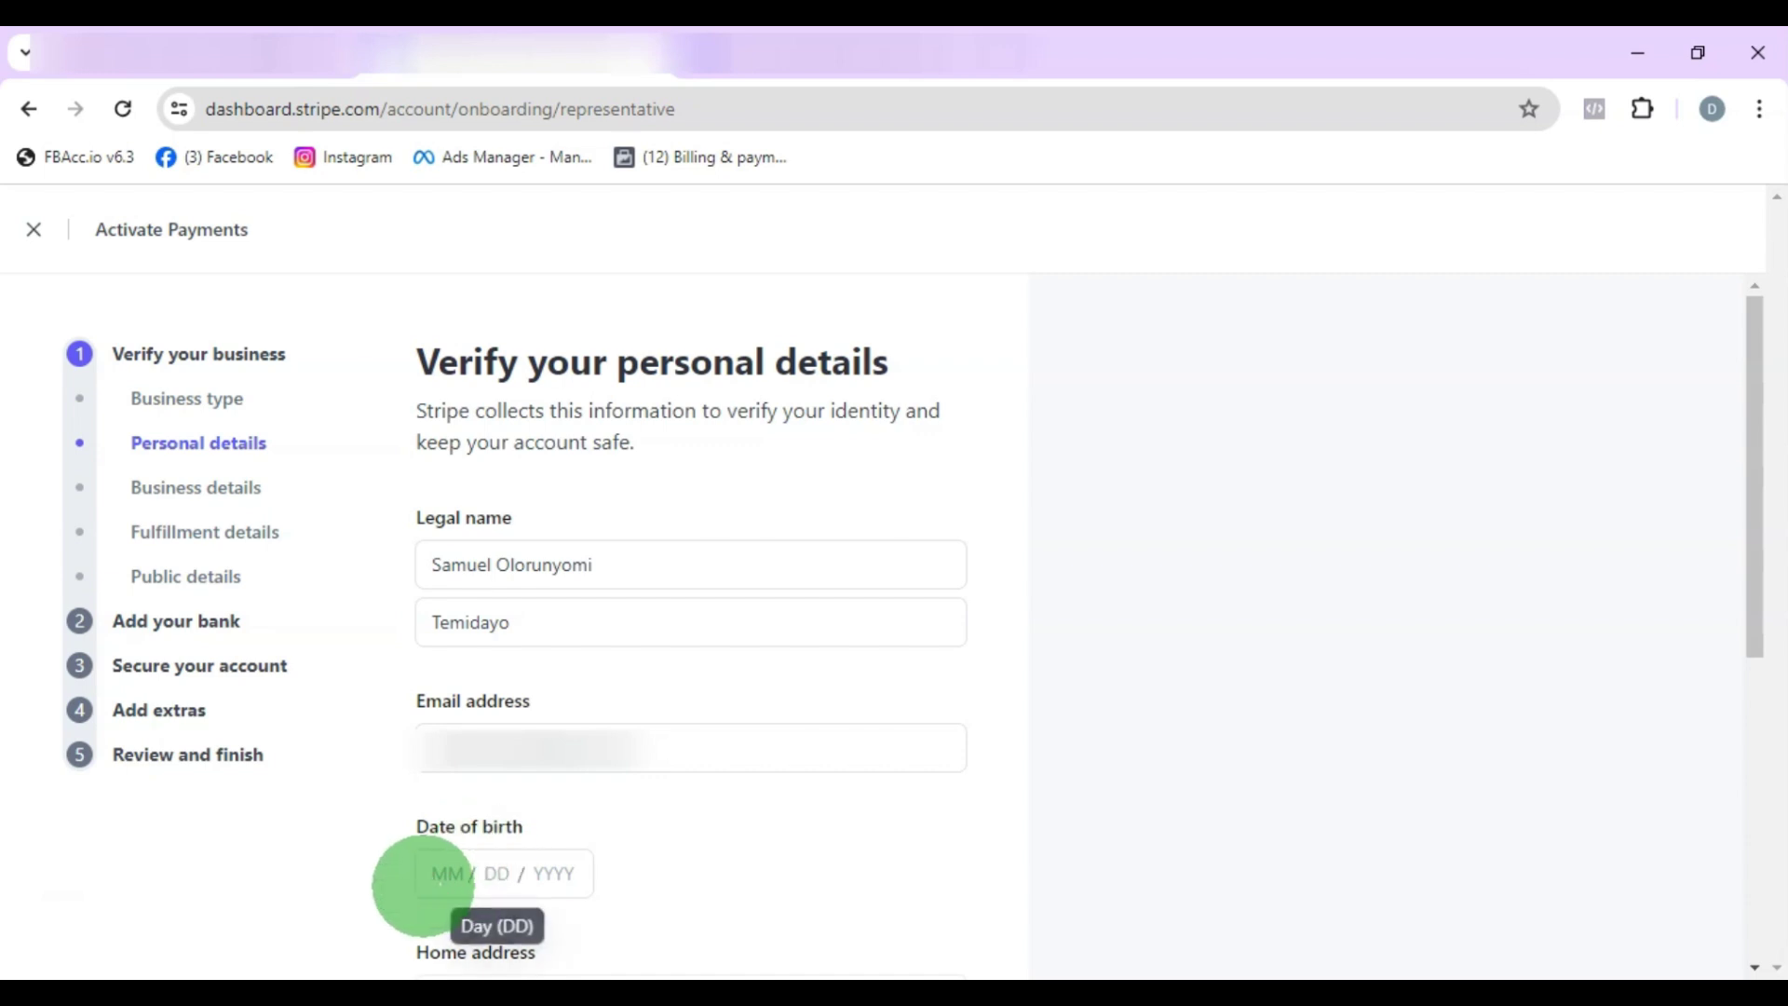
pyautogui.scroll(-5, 761, 828)
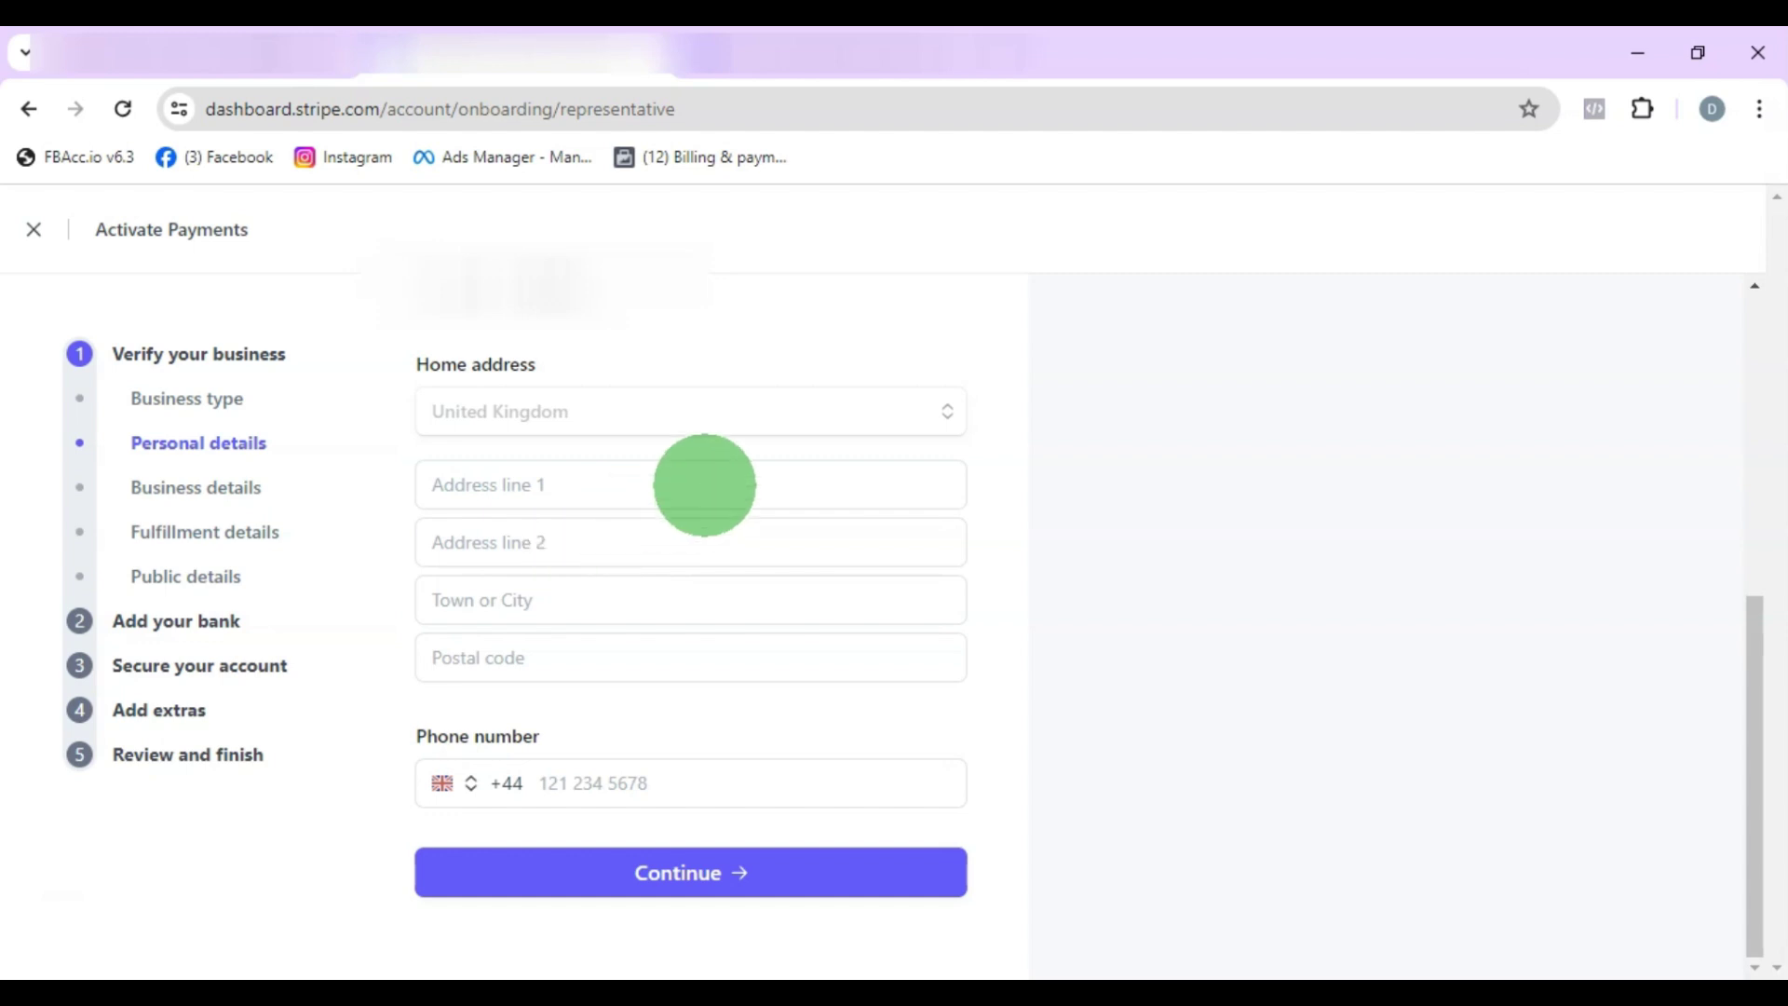
pyautogui.click(1034, 58)
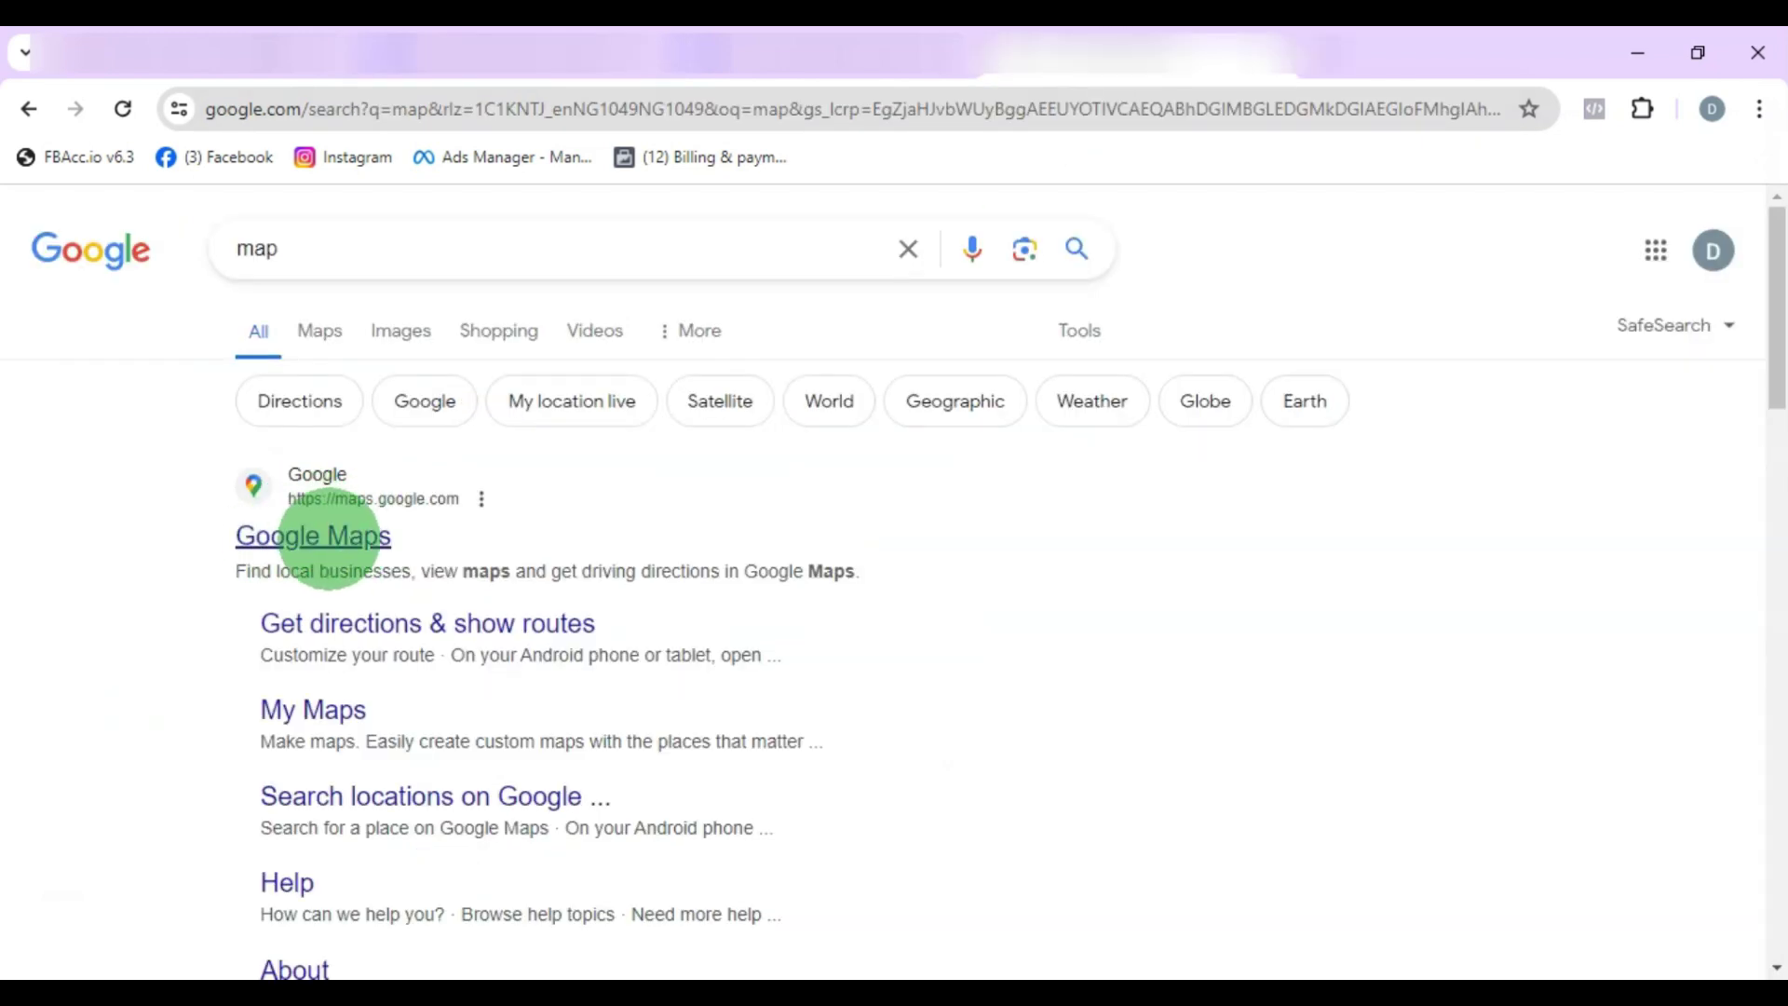
pyautogui.click(330, 531)
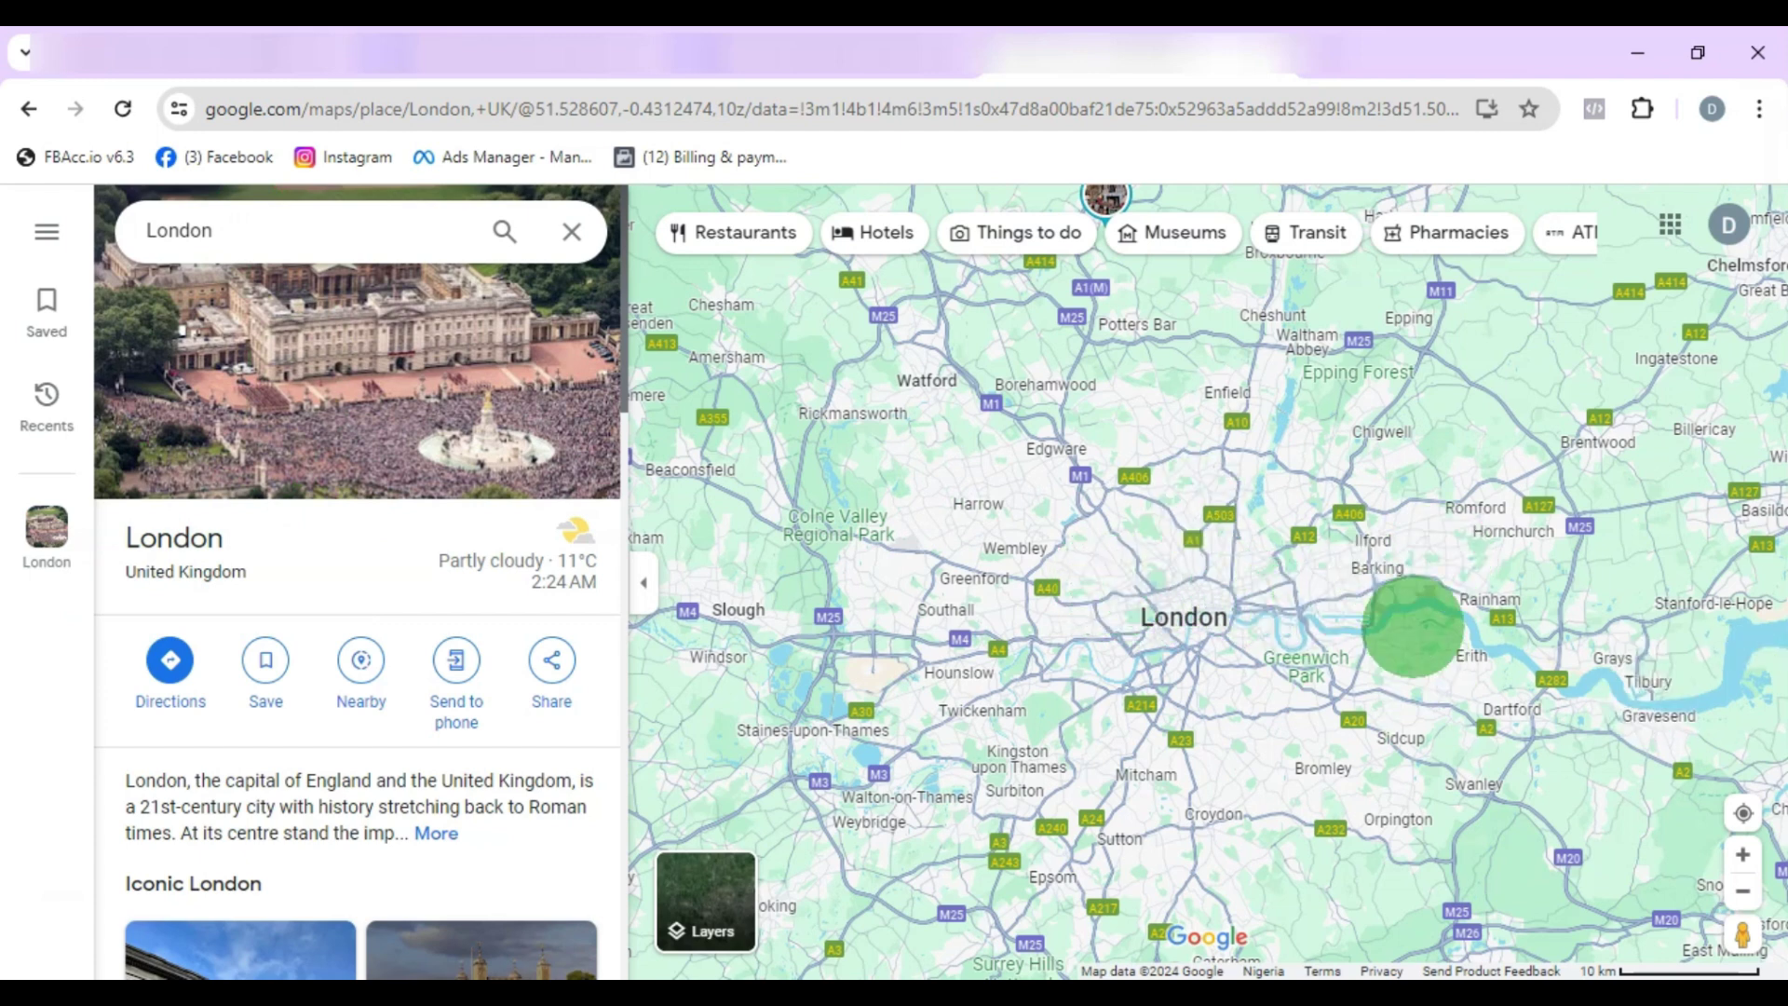
pyautogui.moveTo(1014, 471); pyautogui.dragTo(1200, 575)
pyautogui.scroll(5, 1114, 494)
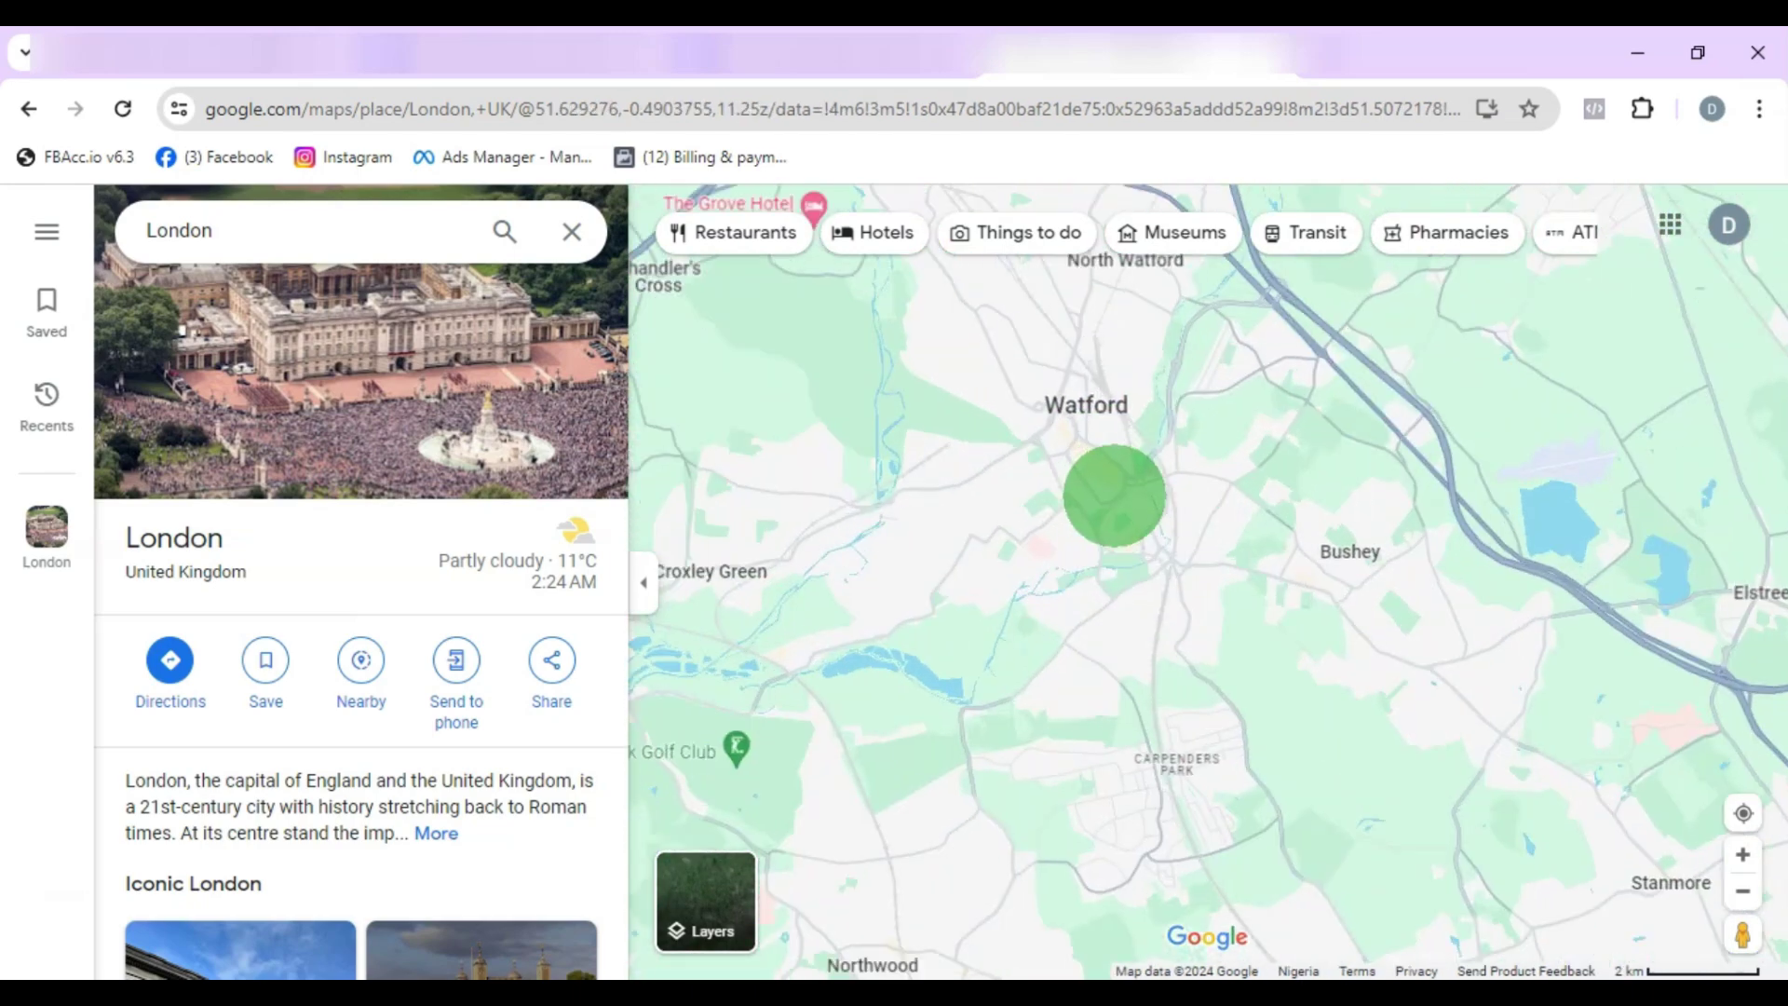
pyautogui.scroll(10, 1114, 494)
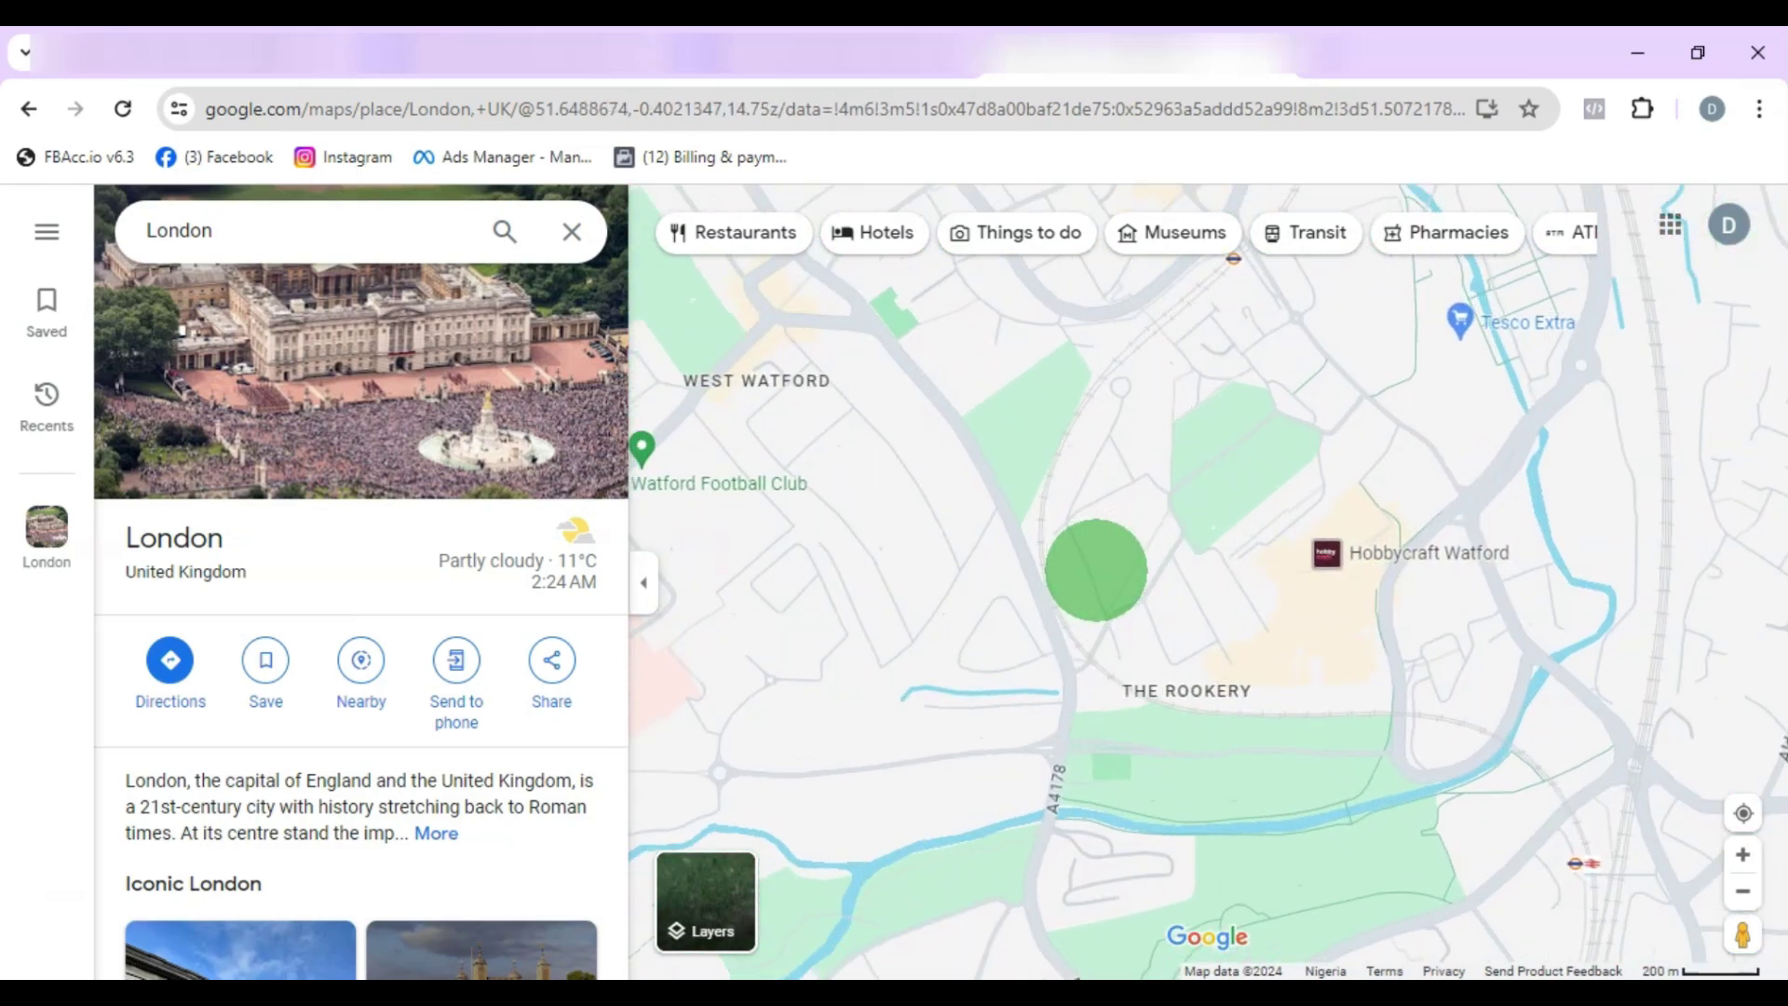
pyautogui.scroll(10, 1096, 570)
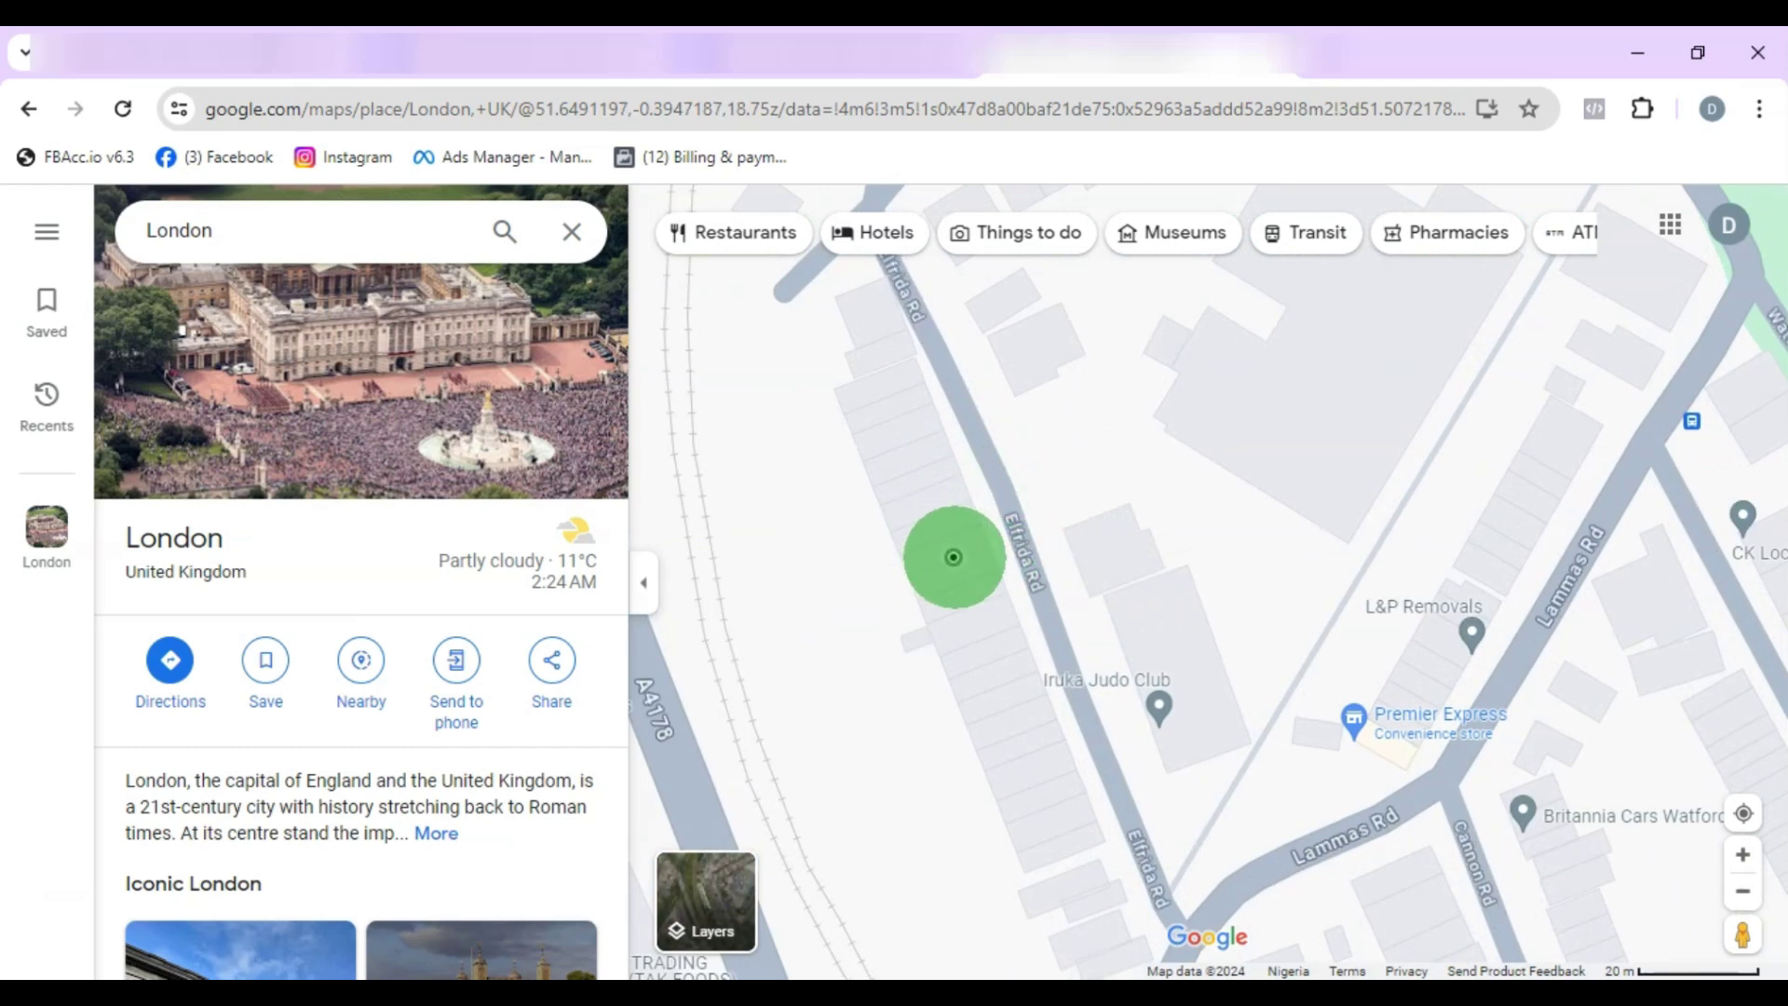
pyautogui.click(954, 557)
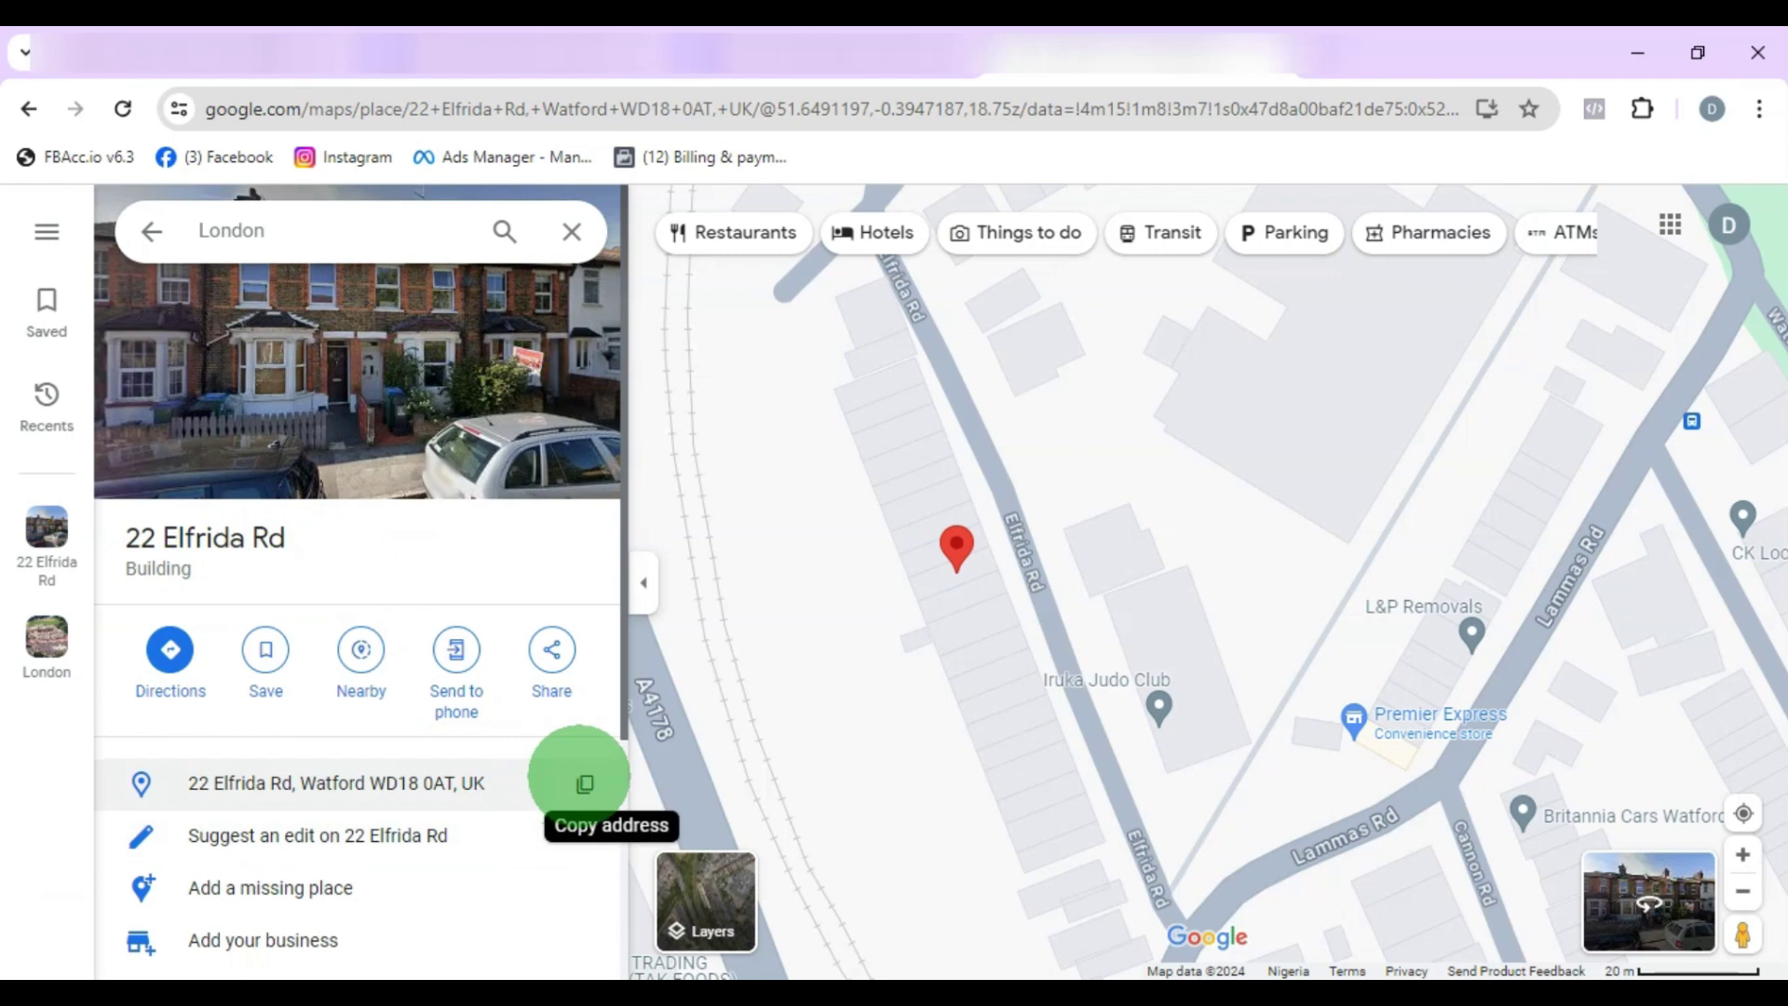
pyautogui.click(584, 783)
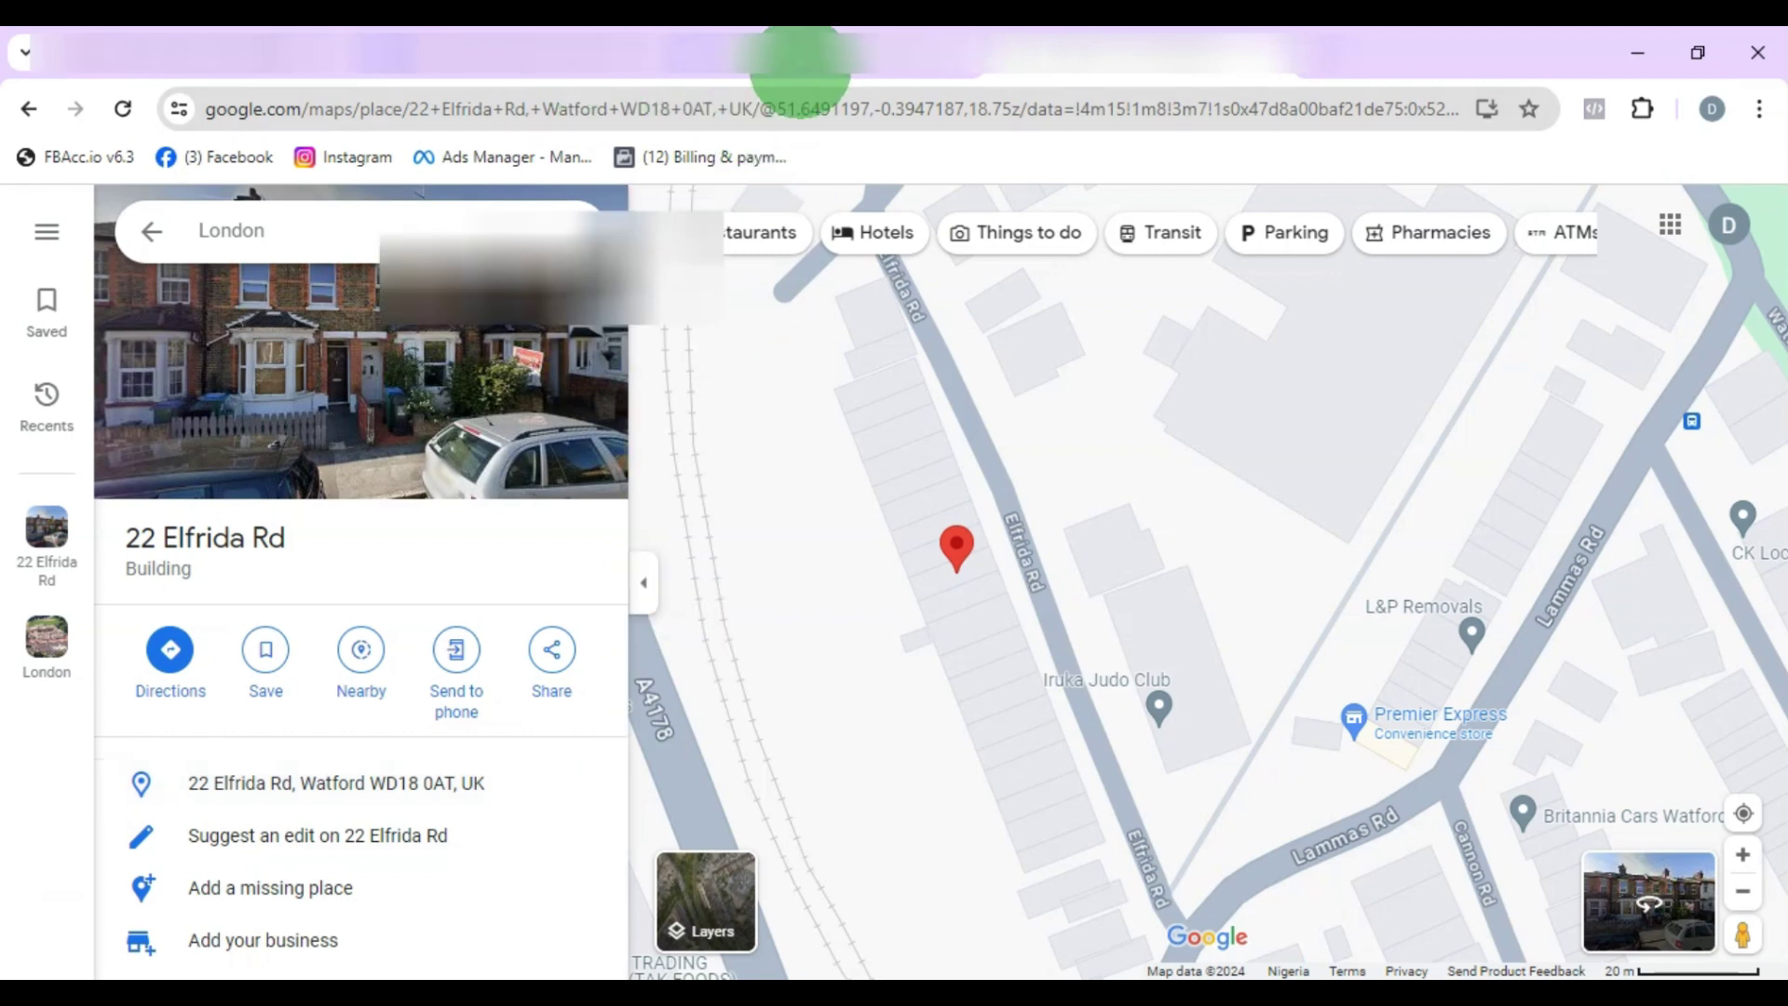
pyautogui.click(470, 53)
pyautogui.click(512, 493)
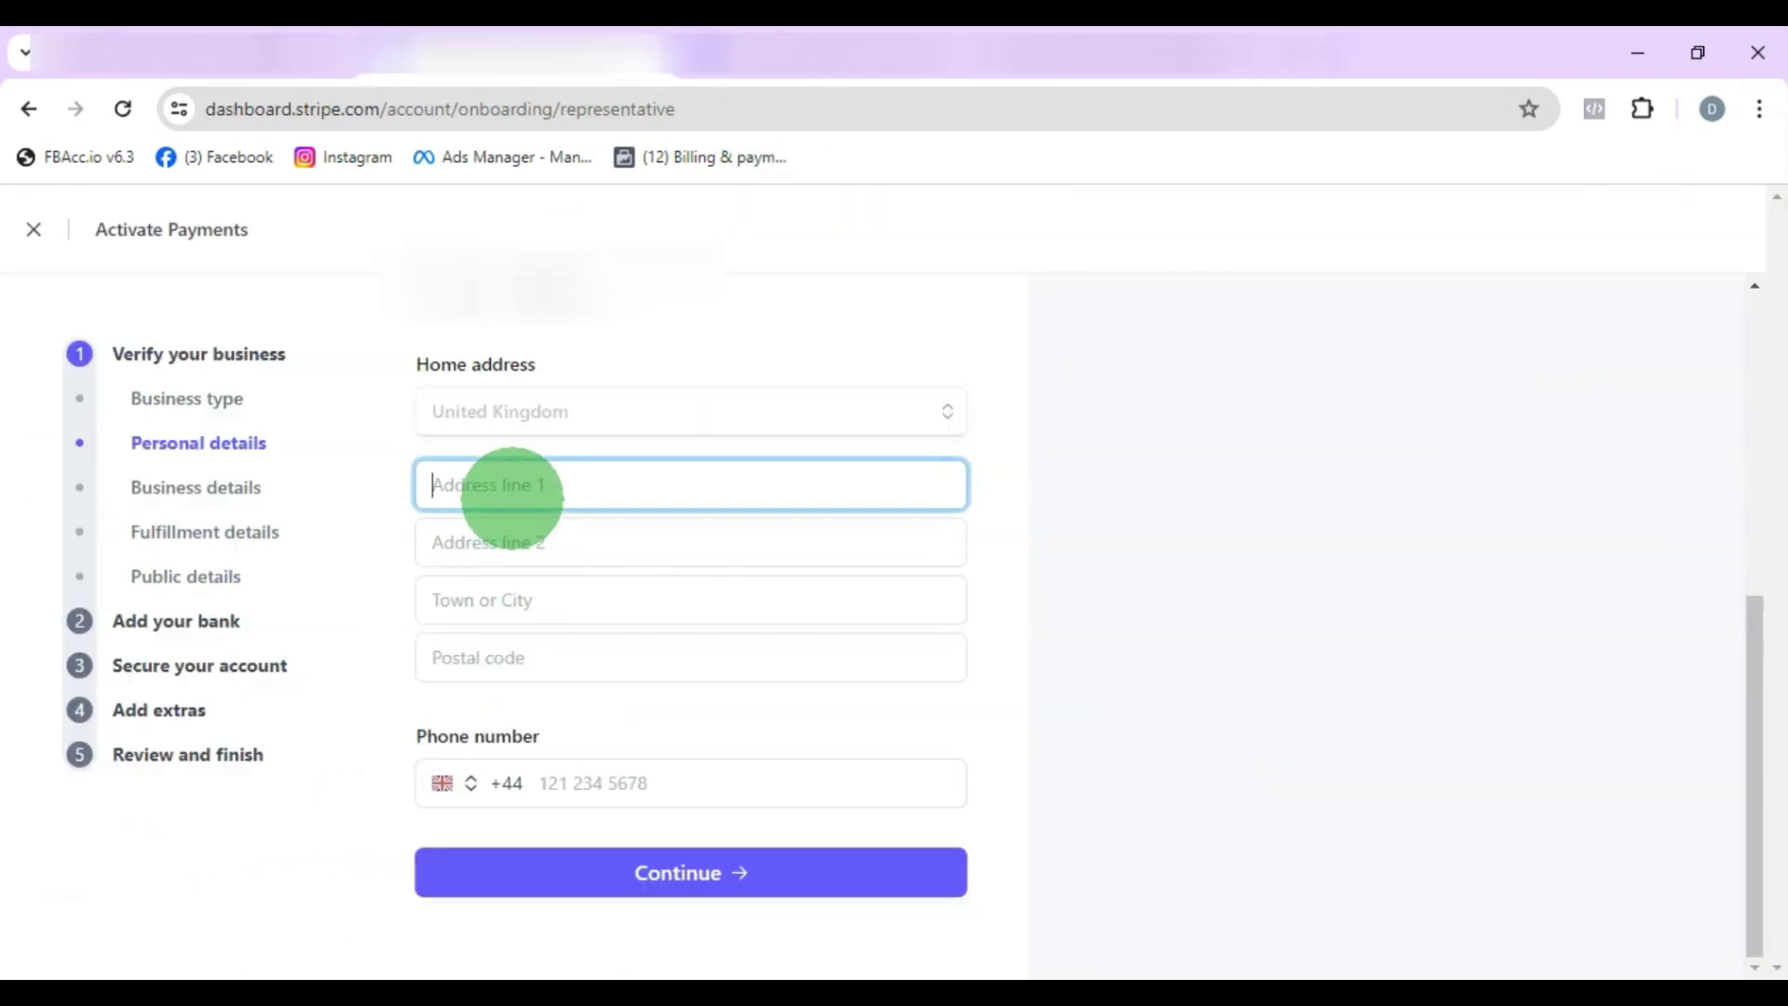
pyautogui.hotkey('ctrl', 'v')
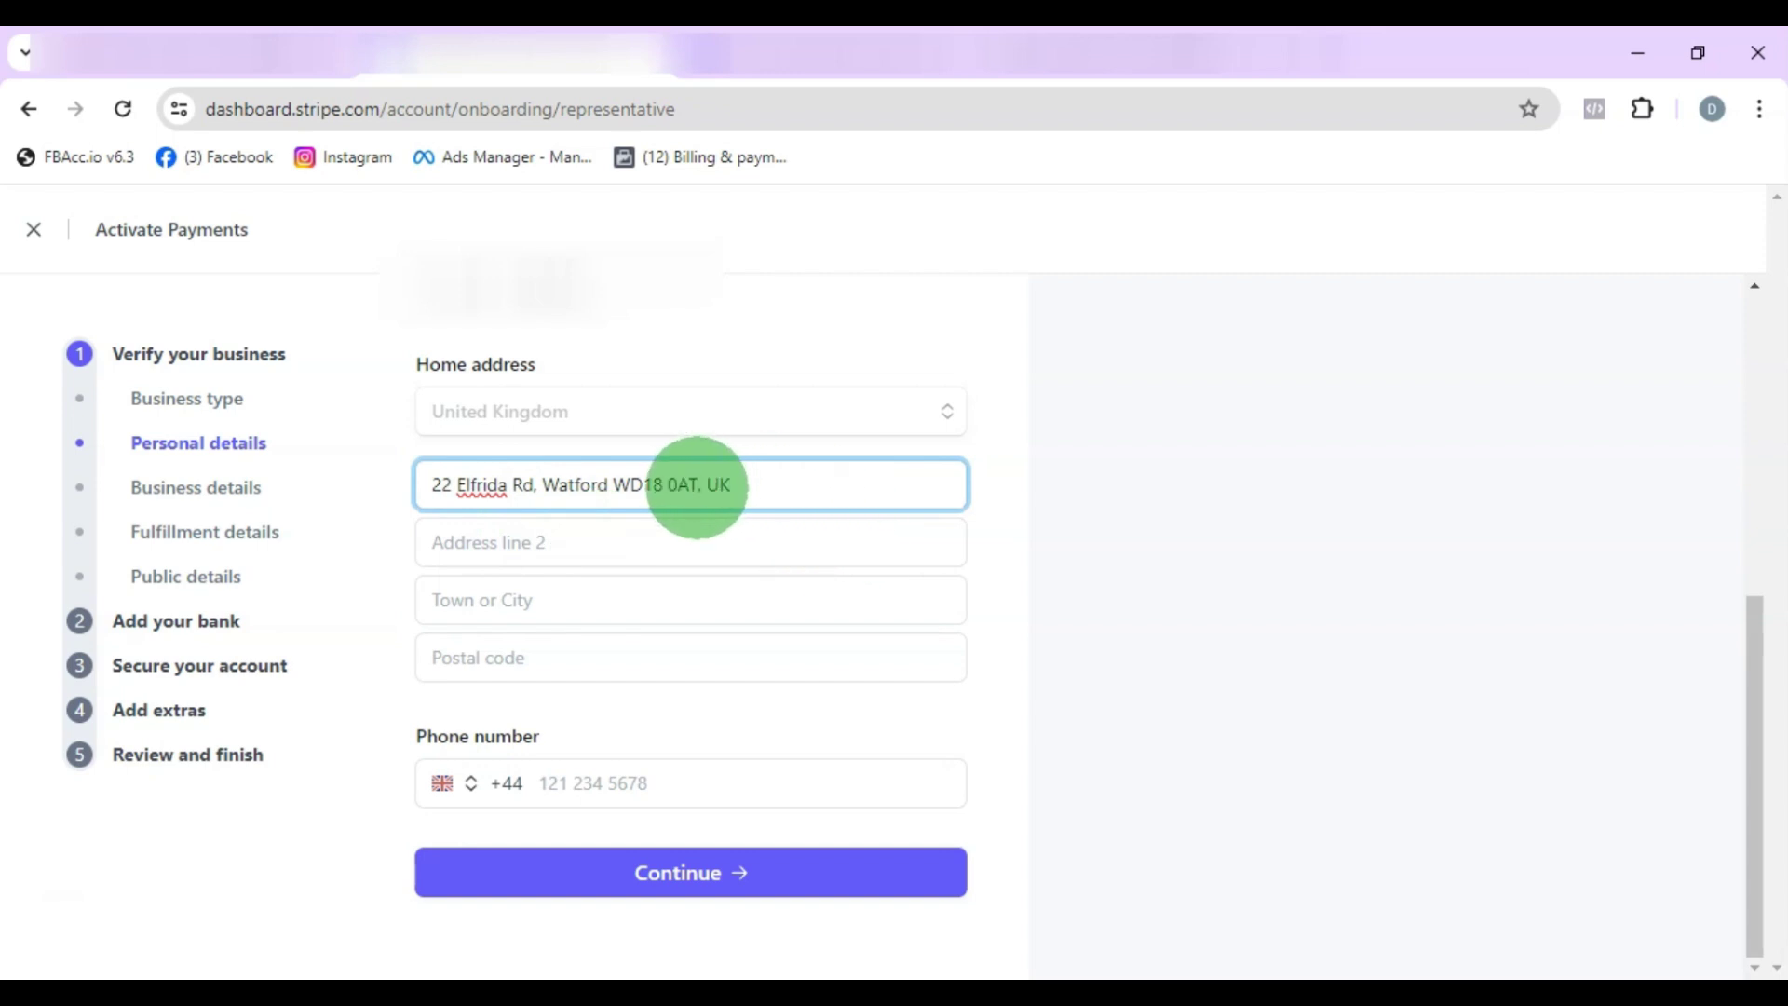
pyautogui.moveTo(699, 486); pyautogui.dragTo(793, 483)
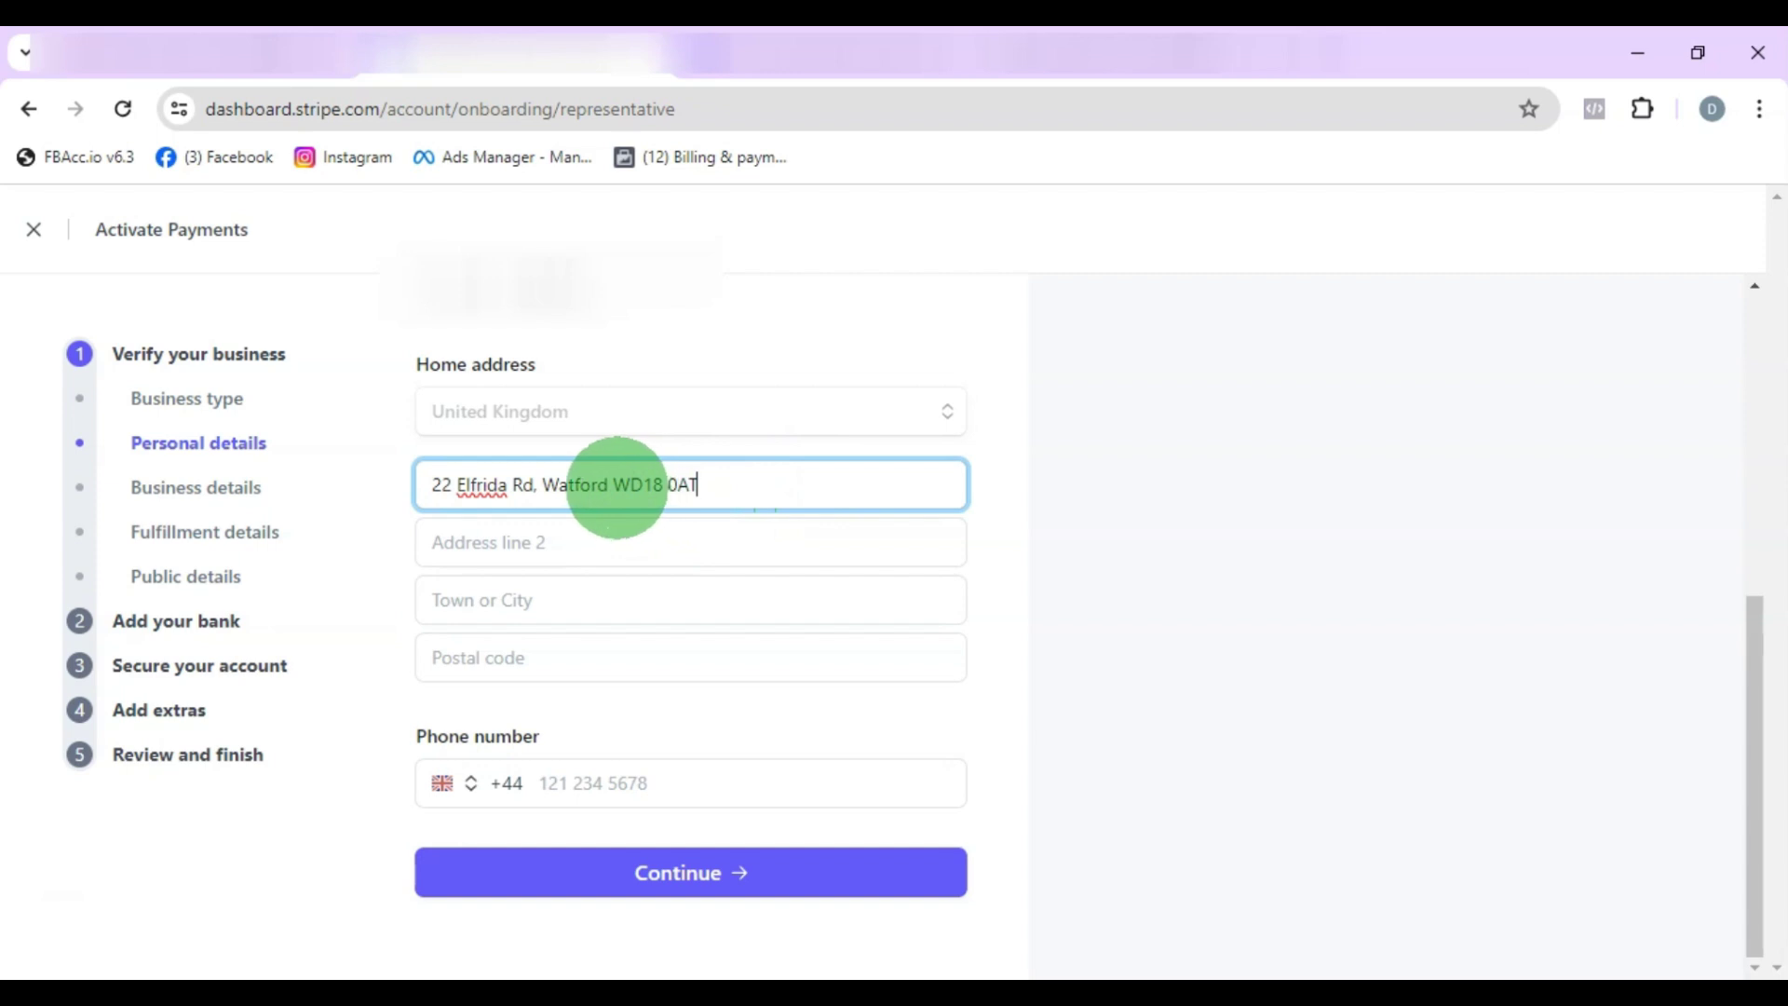
pyautogui.moveTo(611, 483); pyautogui.dragTo(755, 479)
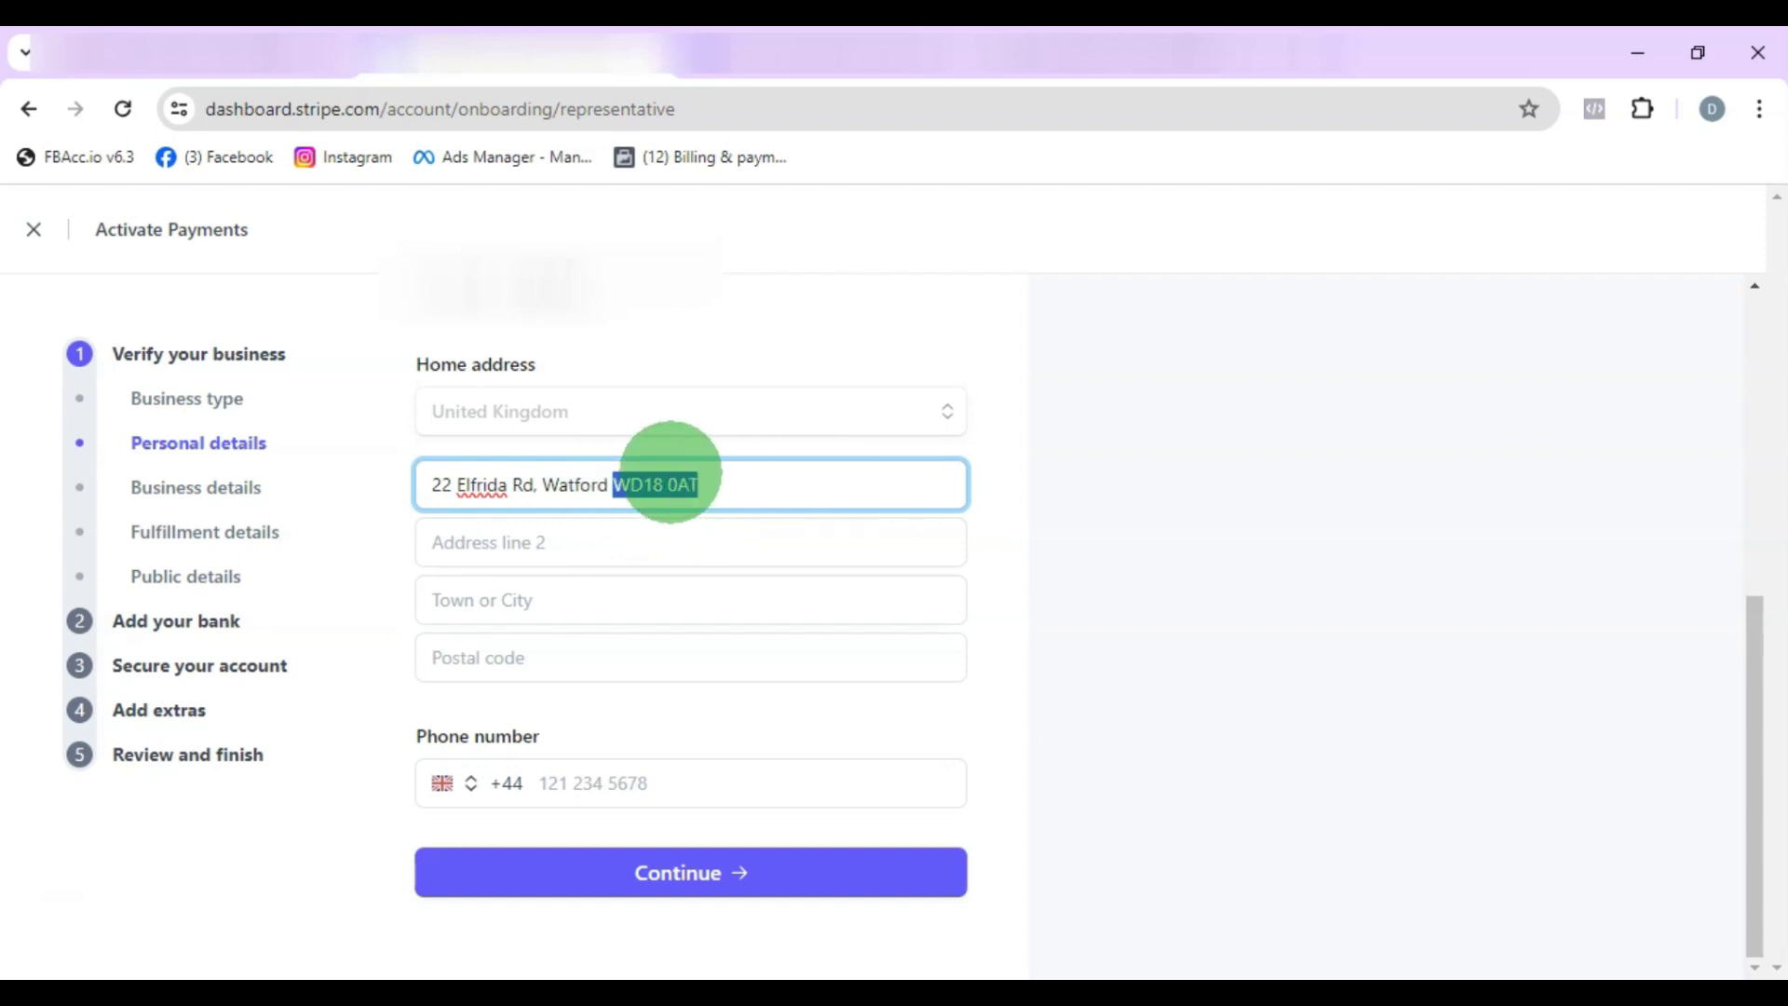
pyautogui.rightClick(674, 479)
pyautogui.click(750, 559)
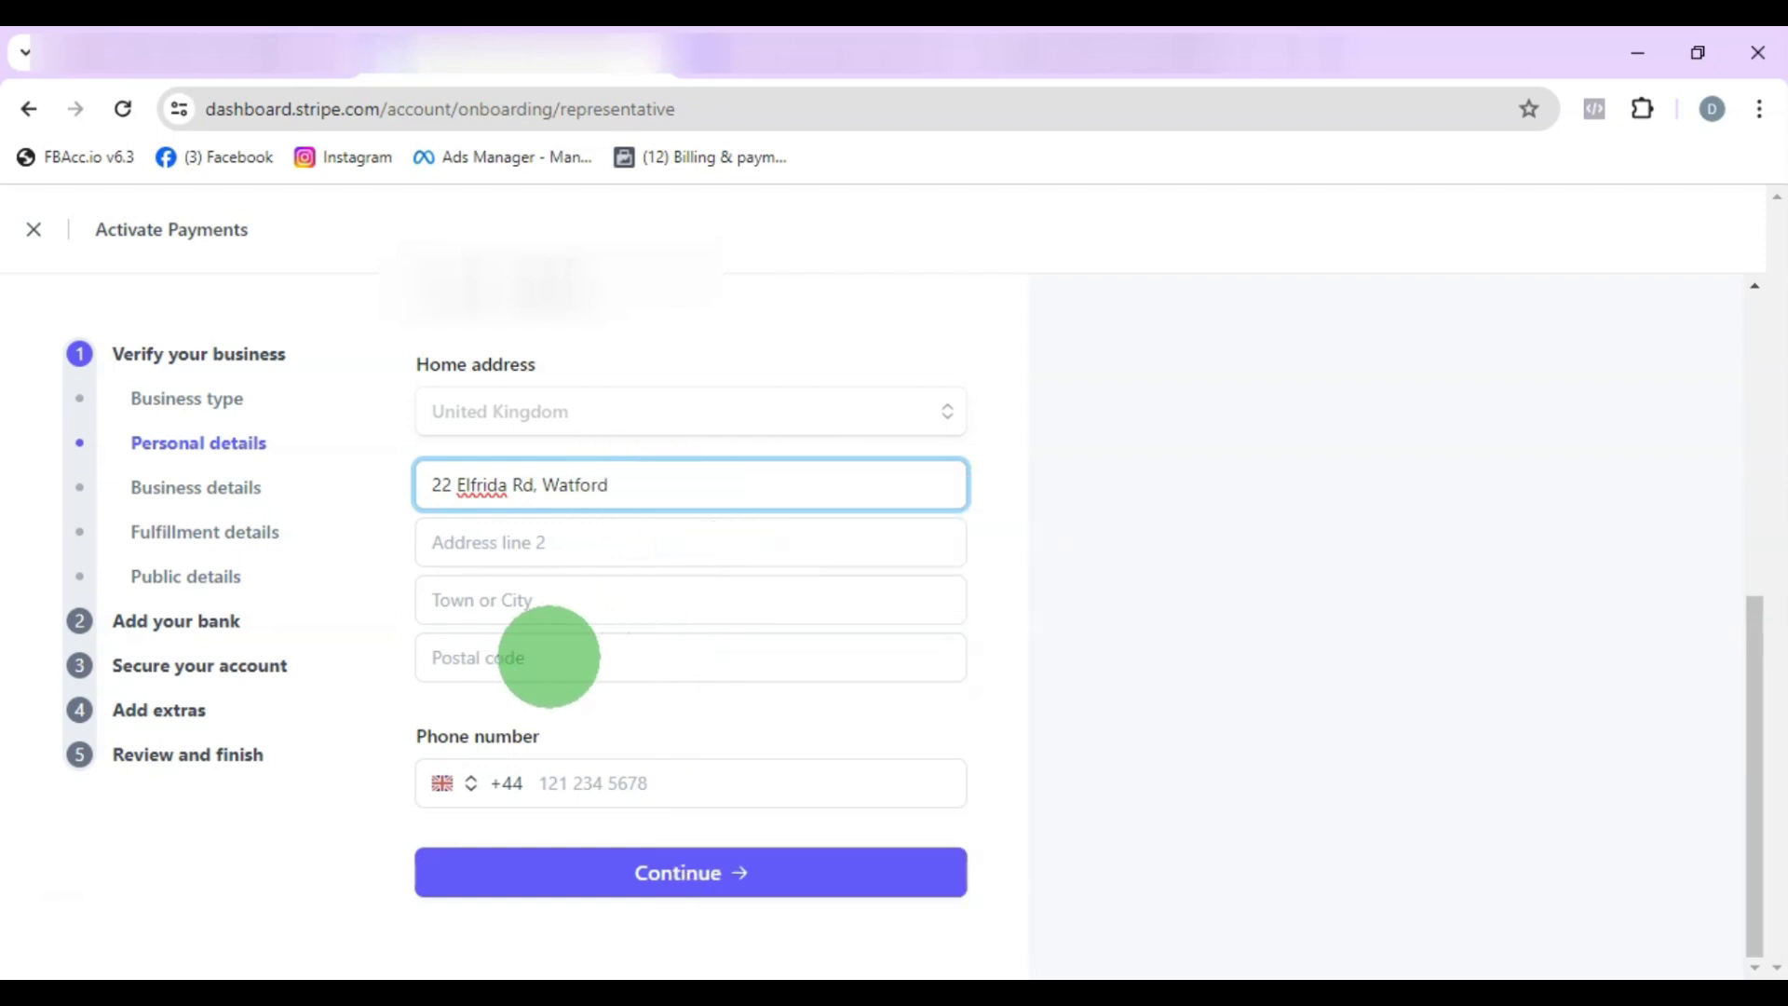
pyautogui.click(526, 654)
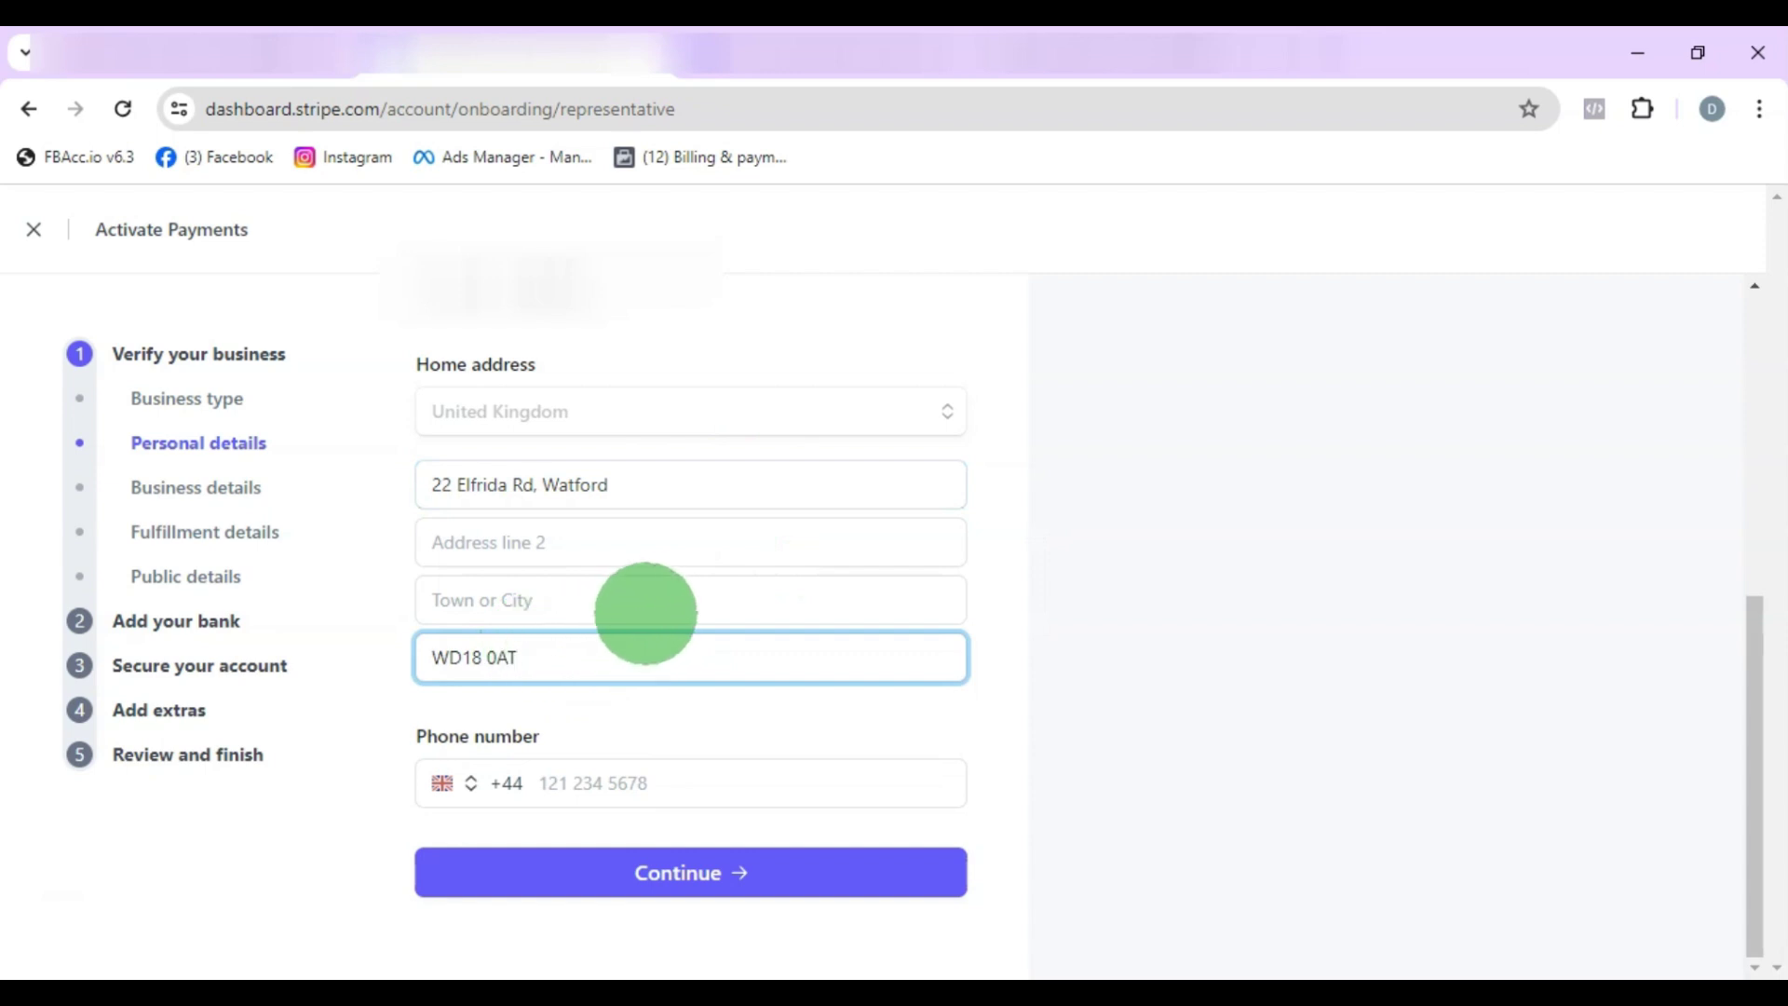
# Step: Move 'Watford' out of Address line 1 into the Town or City field
pyautogui.moveTo(541, 481); pyautogui.dragTo(662, 484)
pyautogui.rightClick(592, 485)
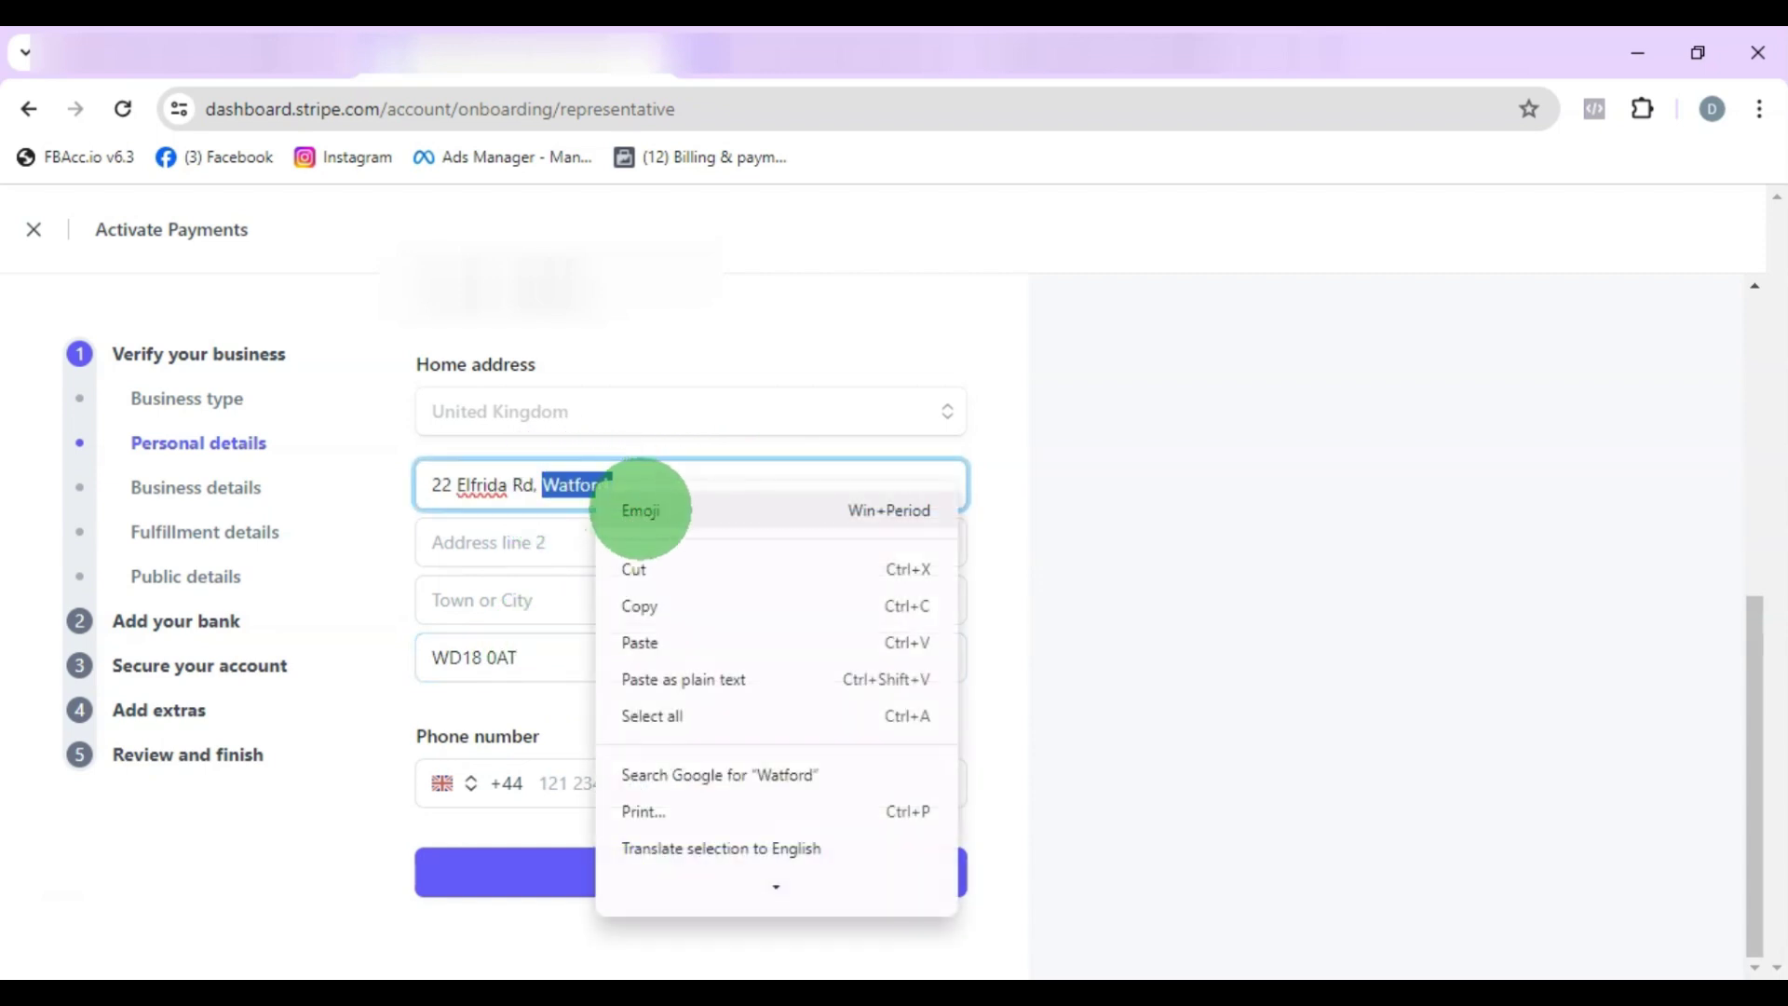
pyautogui.click(658, 568)
pyautogui.click(513, 596)
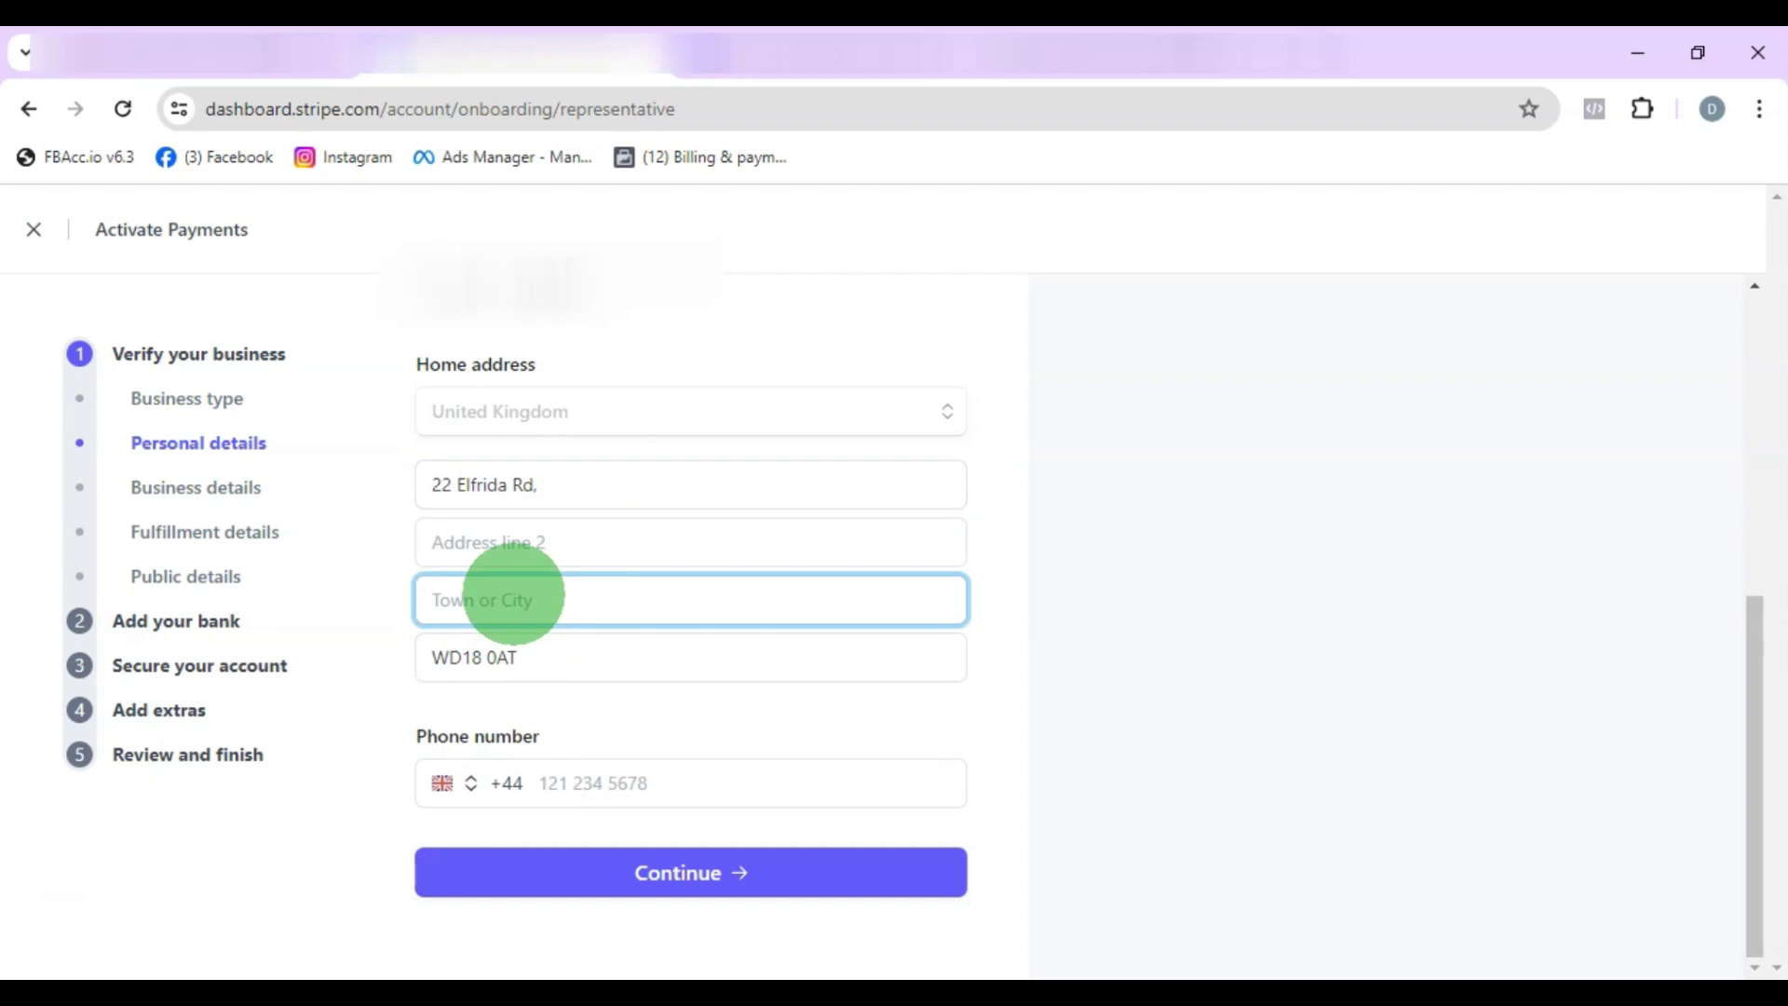
pyautogui.hotkey('ctrl', 'v')
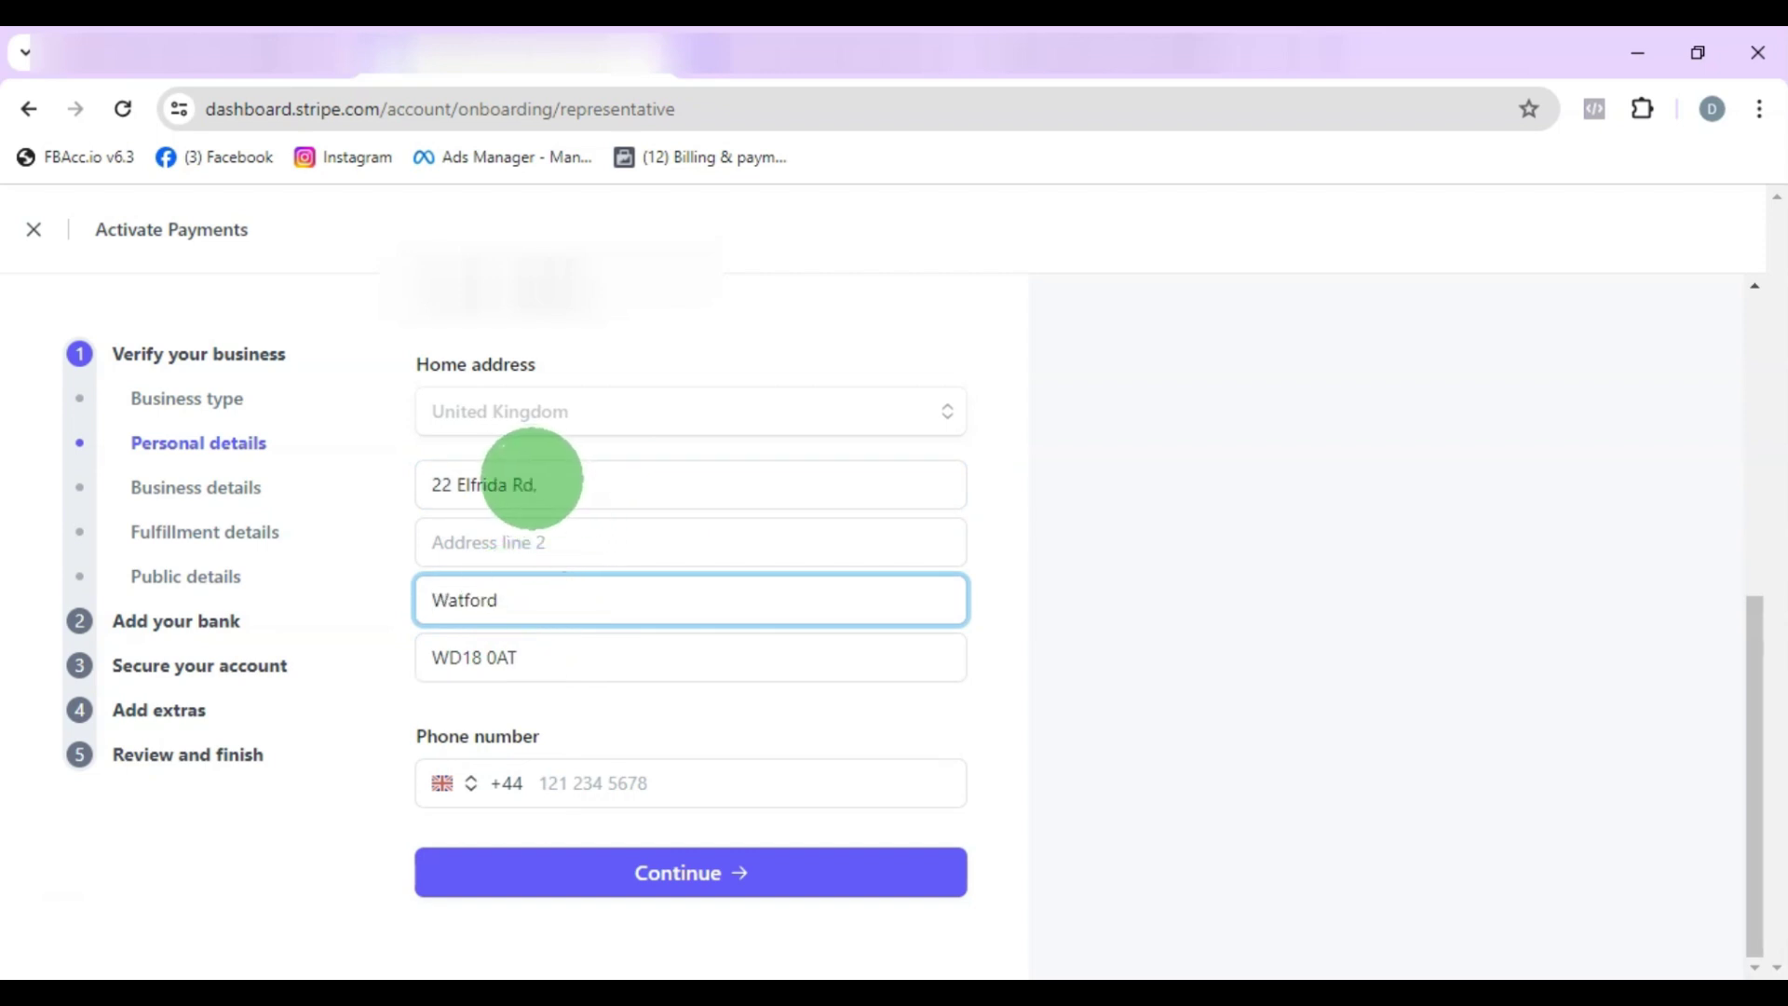
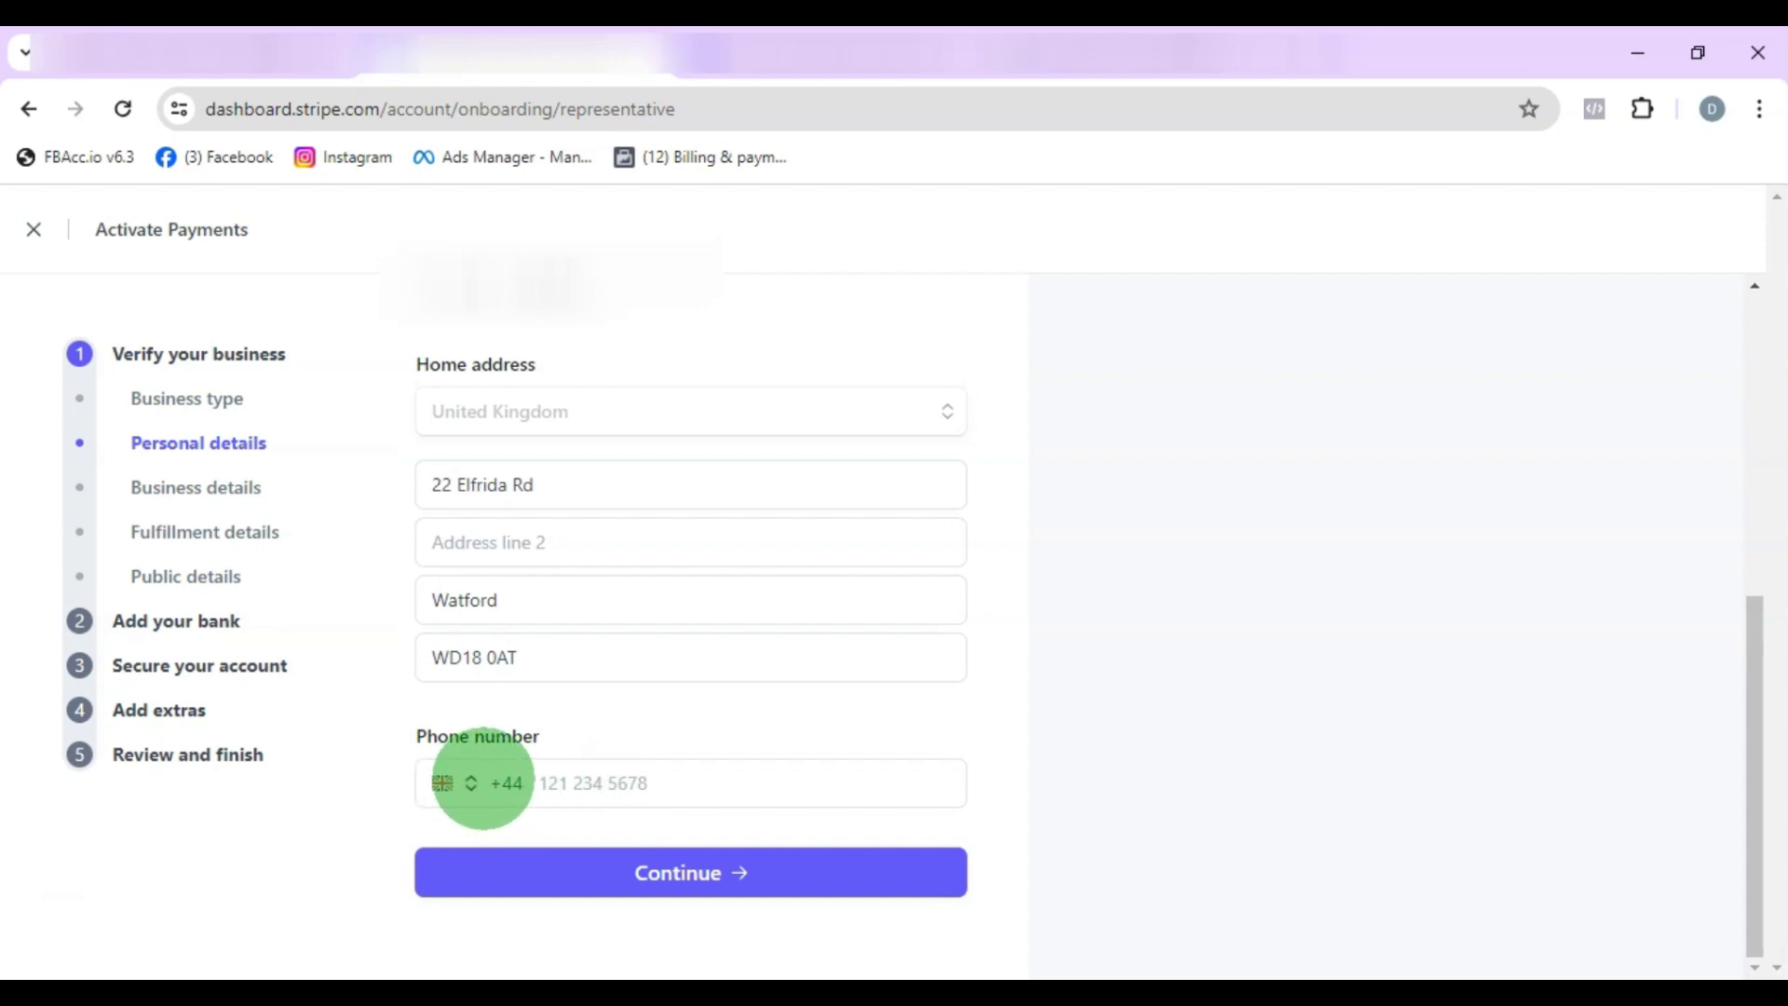
# Step: Set the personal phone number's country to Nigeria (+234) and submit the personal details
pyautogui.click(452, 782)
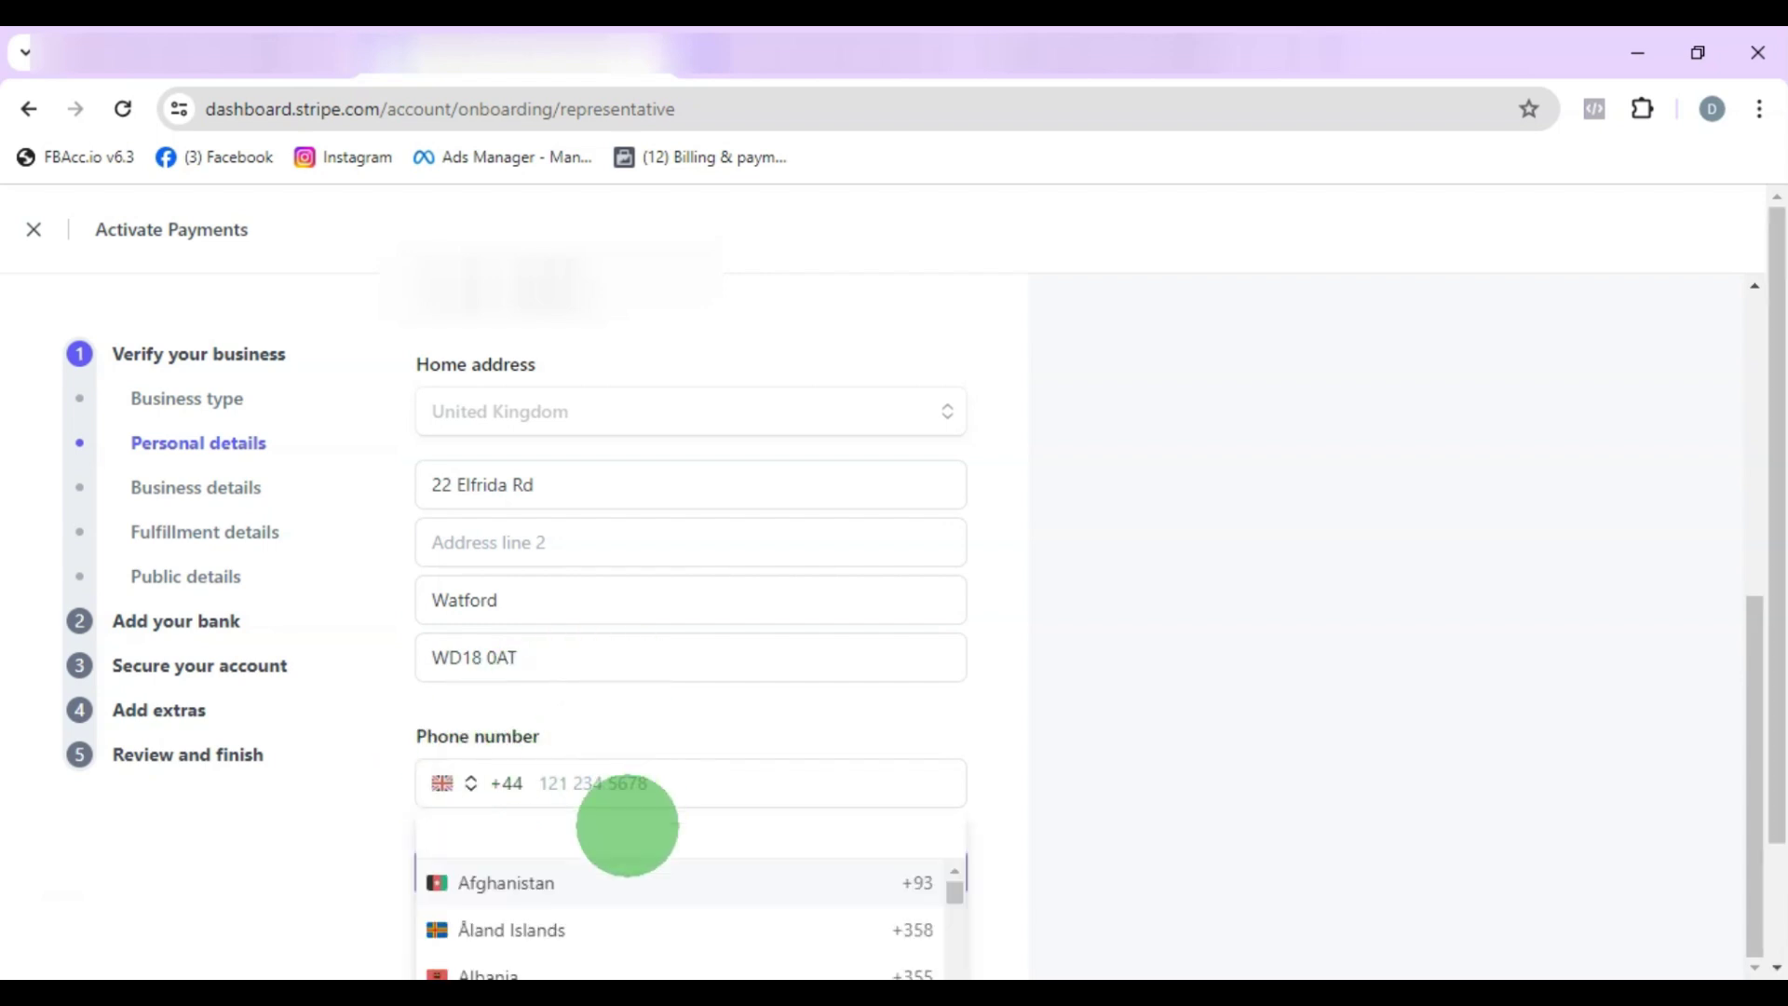
pyautogui.write('nig')
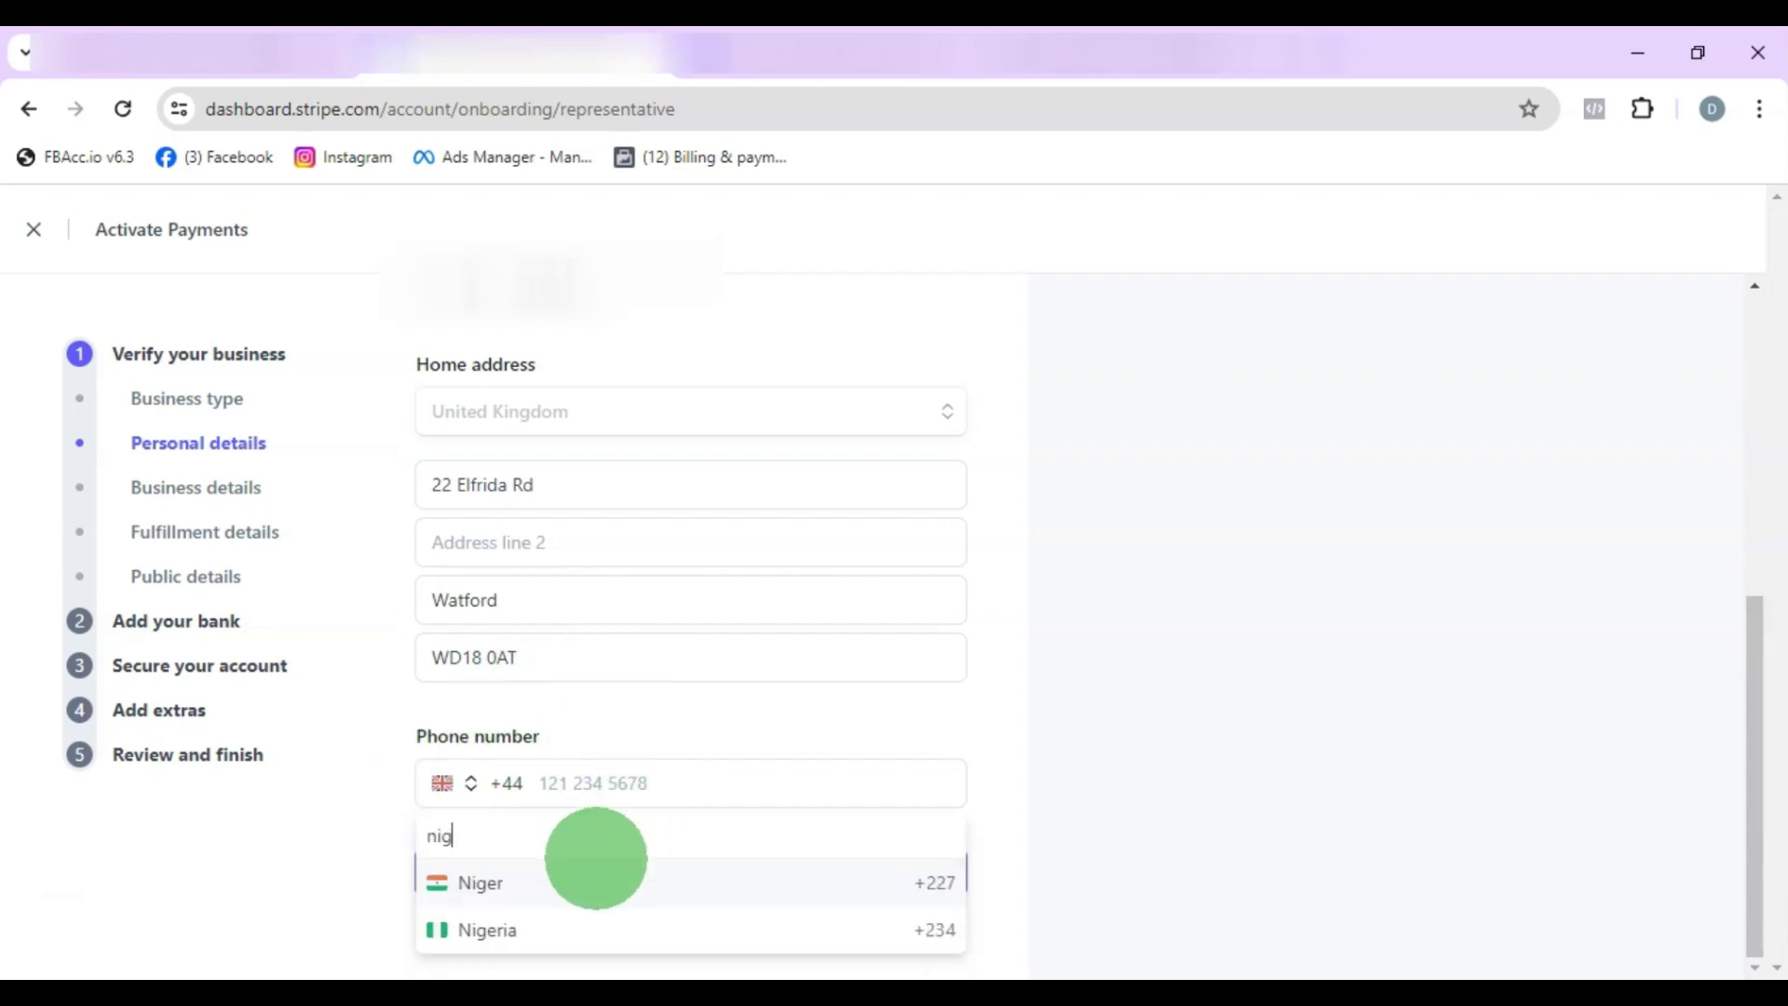
pyautogui.write('er')
pyautogui.click(517, 929)
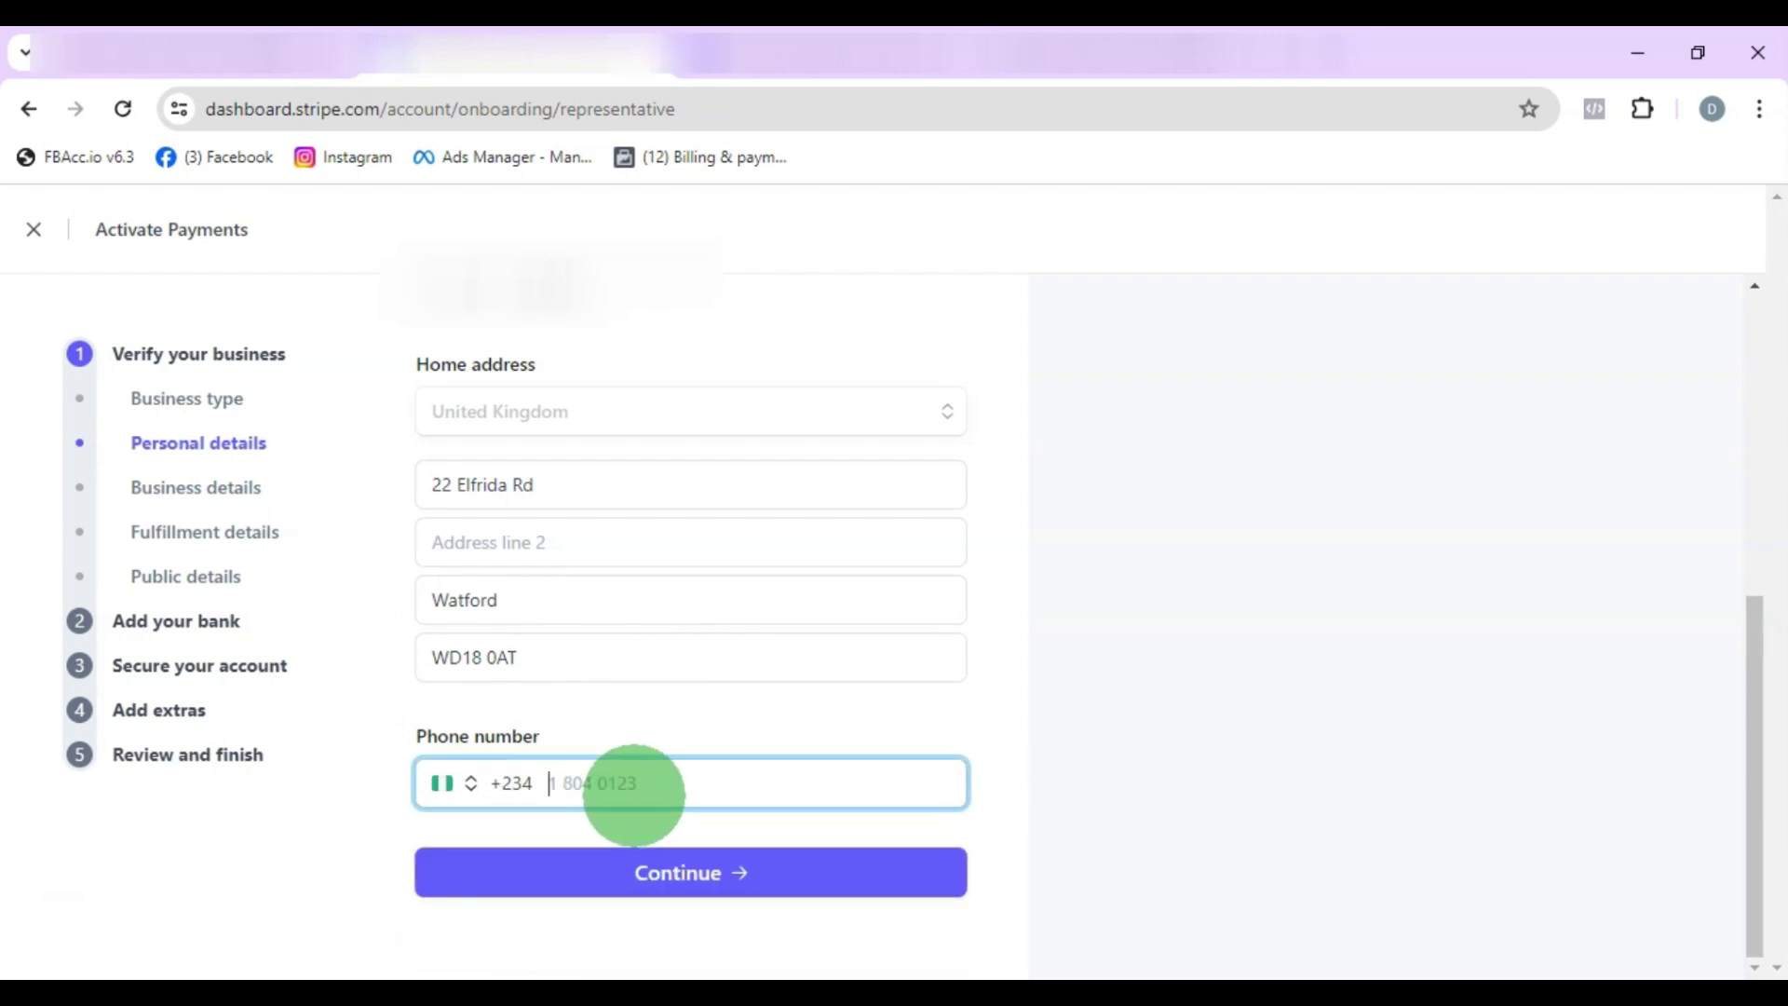
pyautogui.click(578, 936)
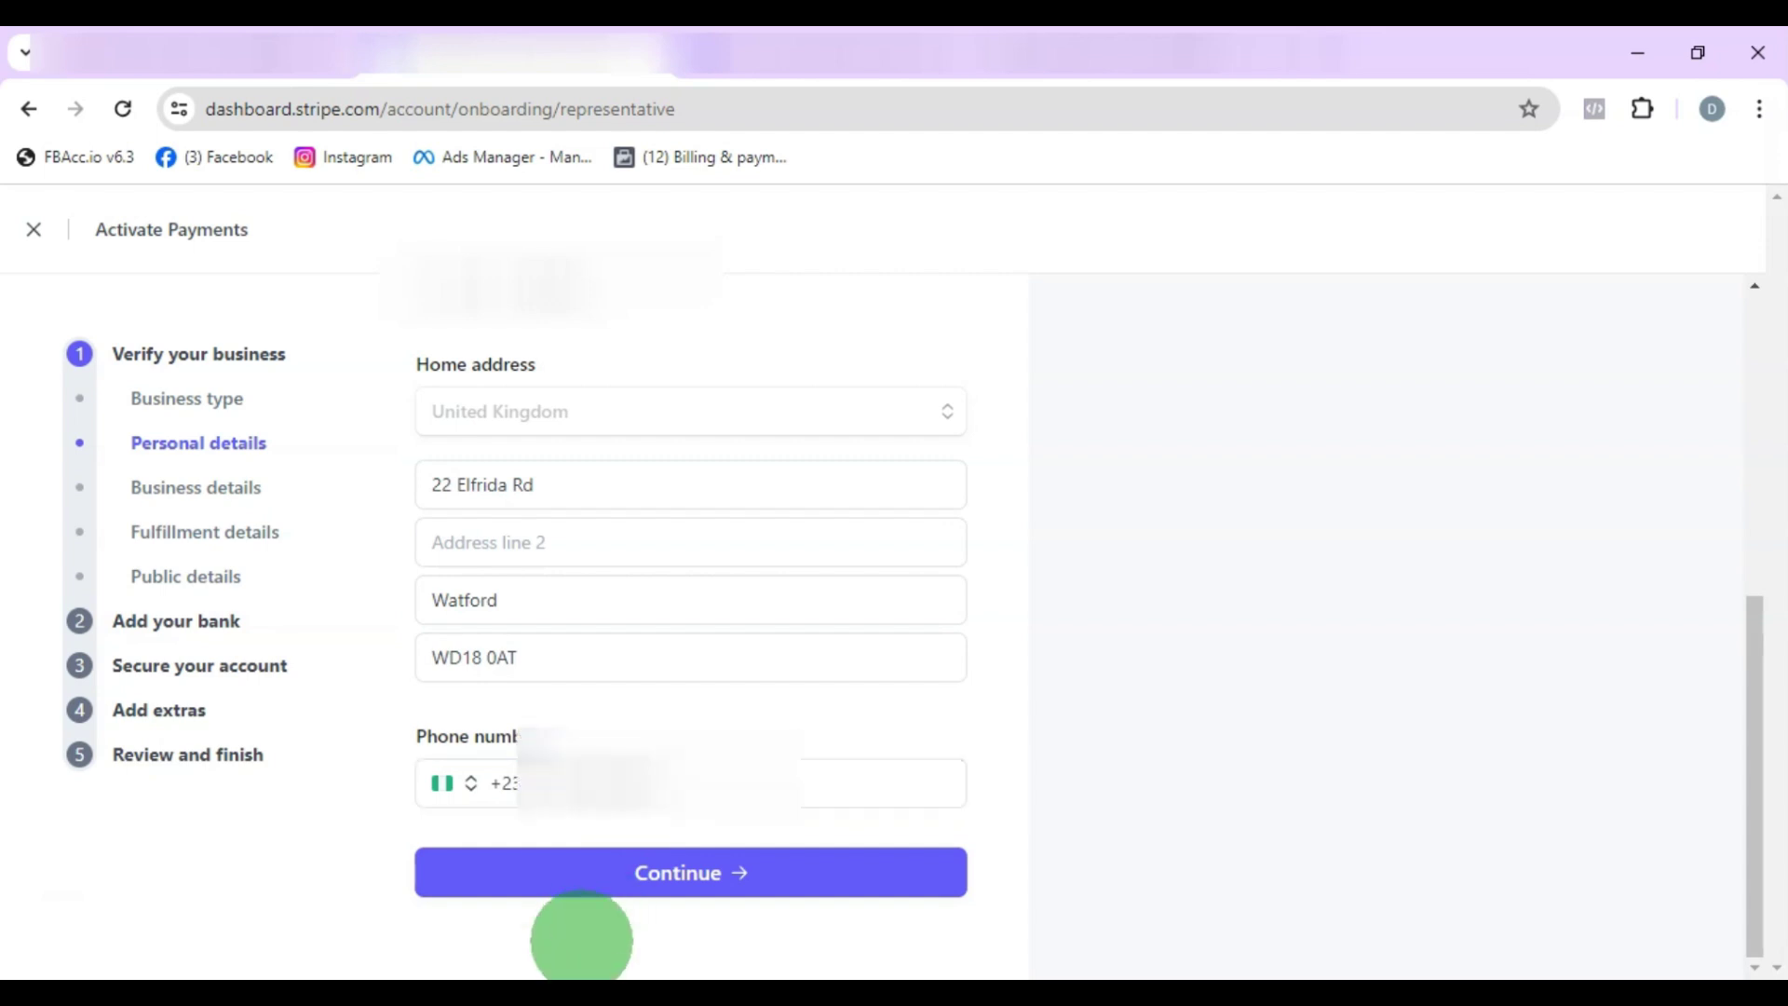
pyautogui.click(702, 861)
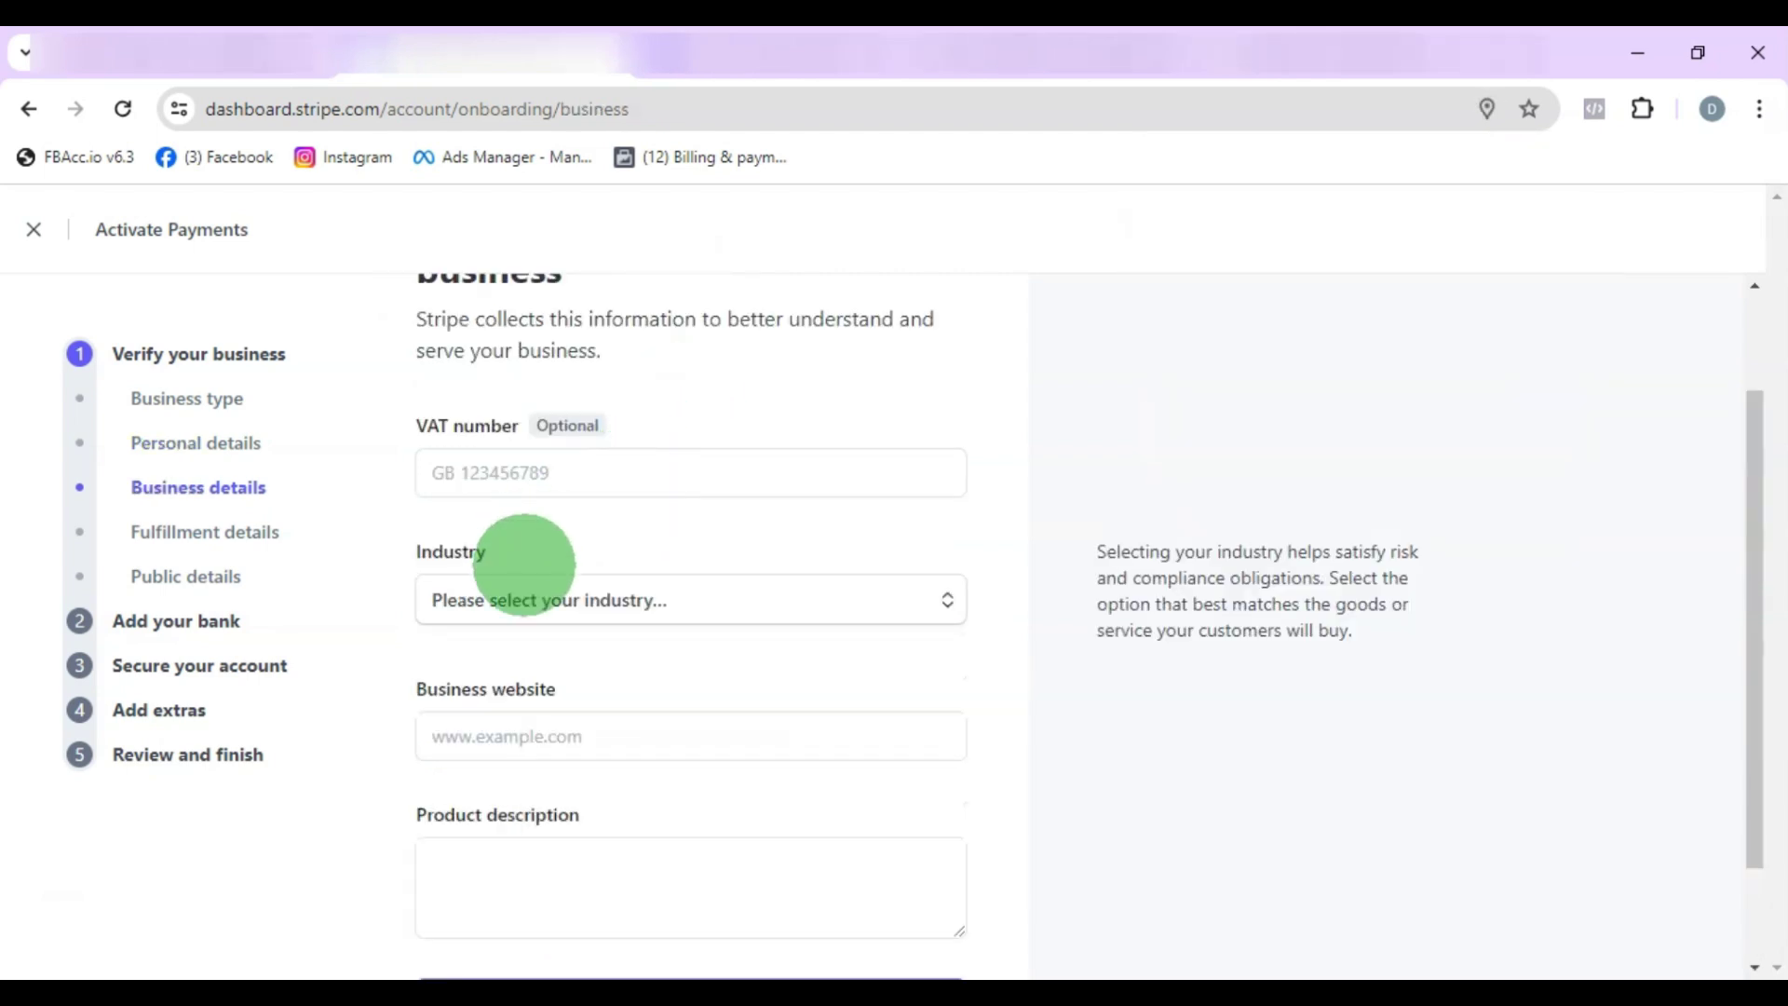
# Step: Set the business industry to Other digital goods
pyautogui.moveTo(407, 419); pyautogui.dragTo(734, 410)
pyautogui.click(529, 419)
pyautogui.click(749, 423)
pyautogui.click(520, 603)
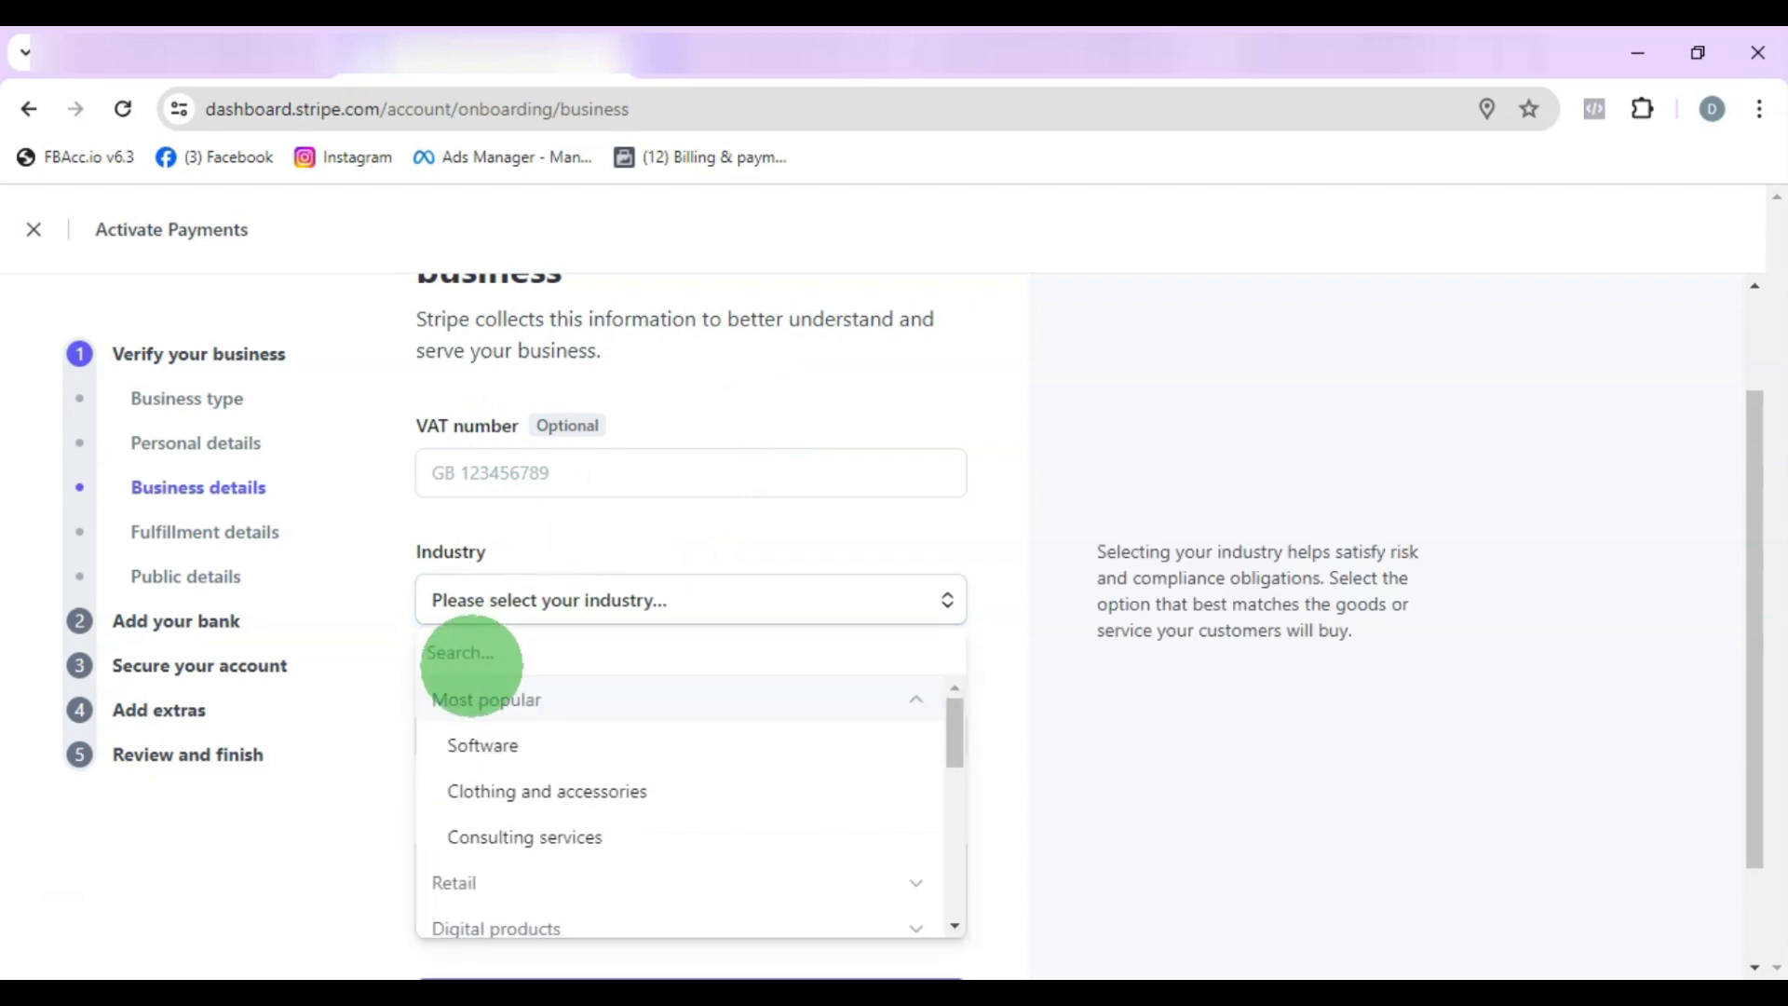
pyautogui.write('it')
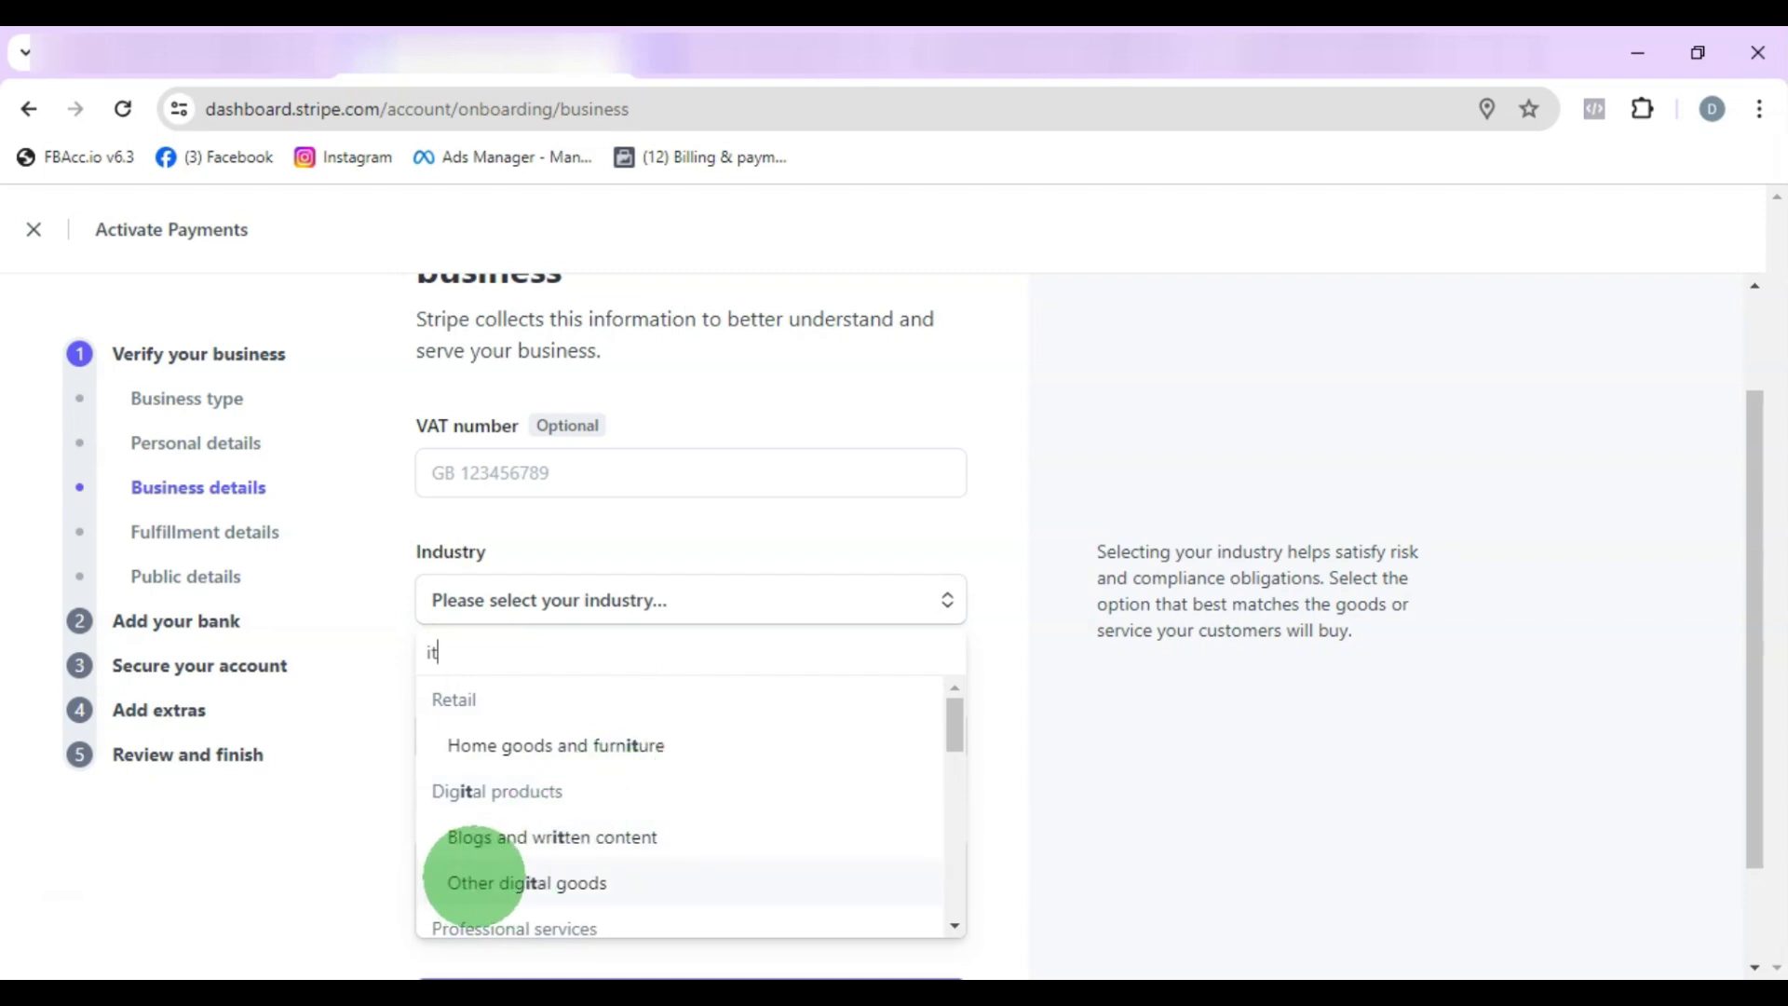
pyautogui.click(477, 879)
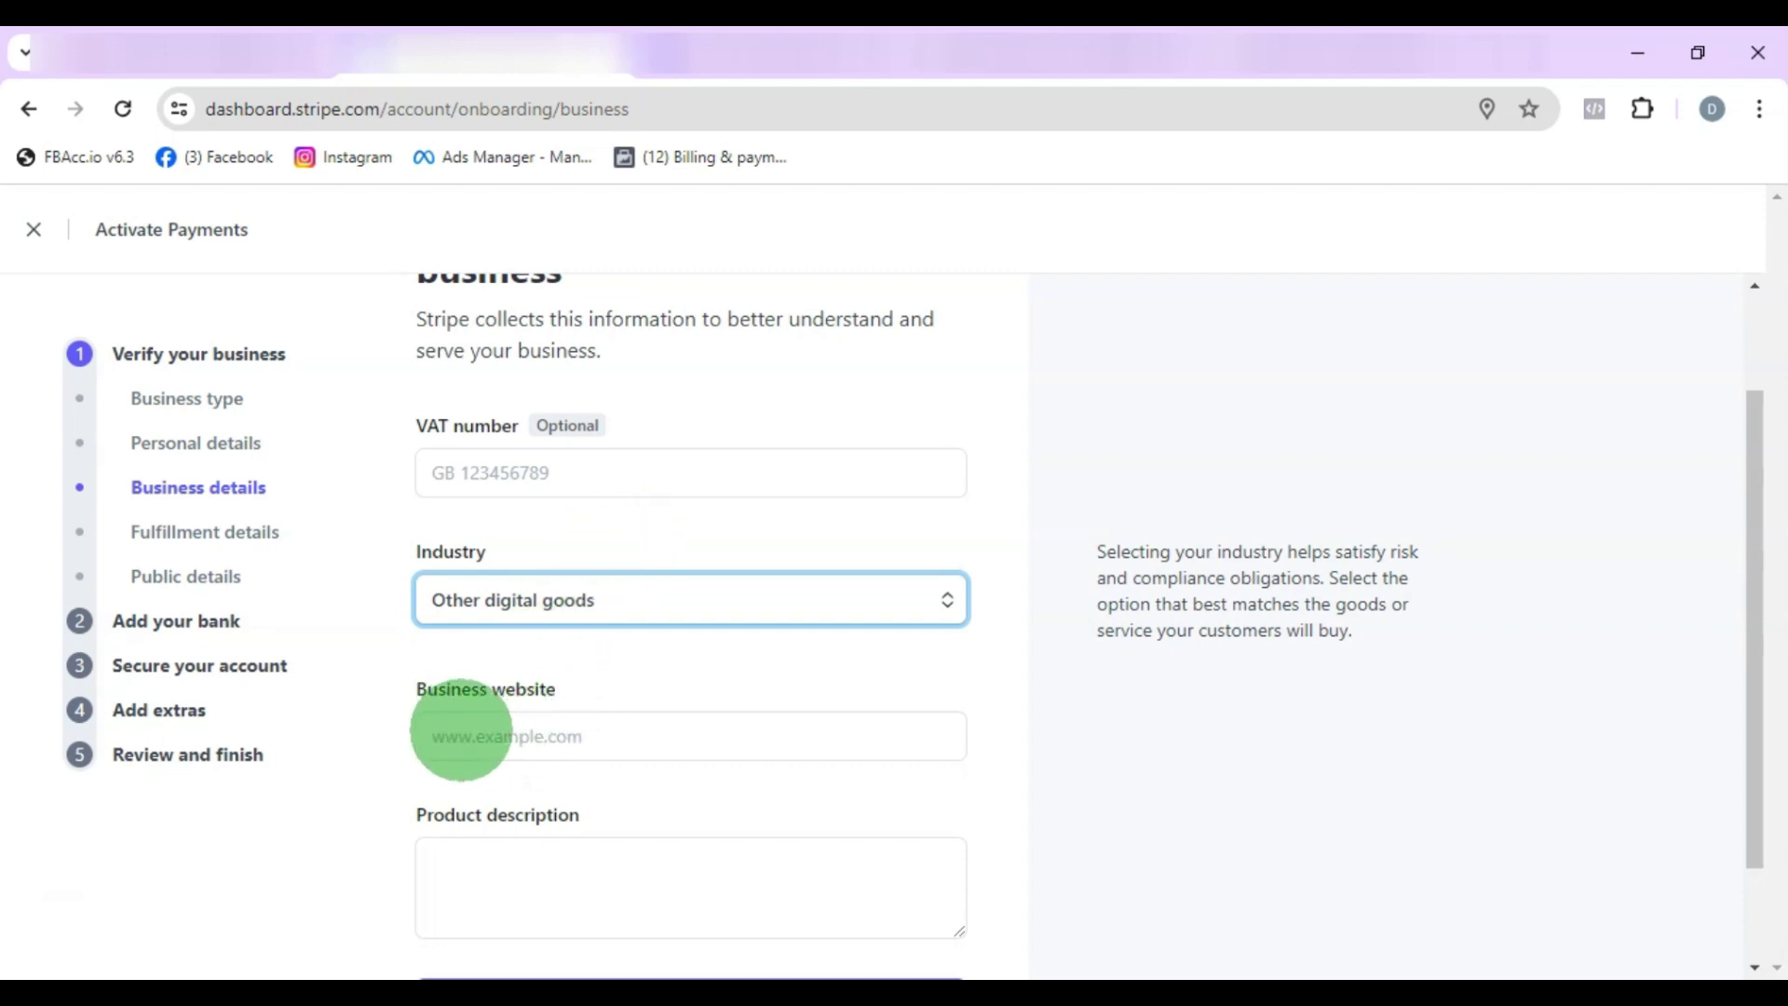
# Step: Paste in a digital marketing product description and submit the business details
pyautogui.click(461, 731)
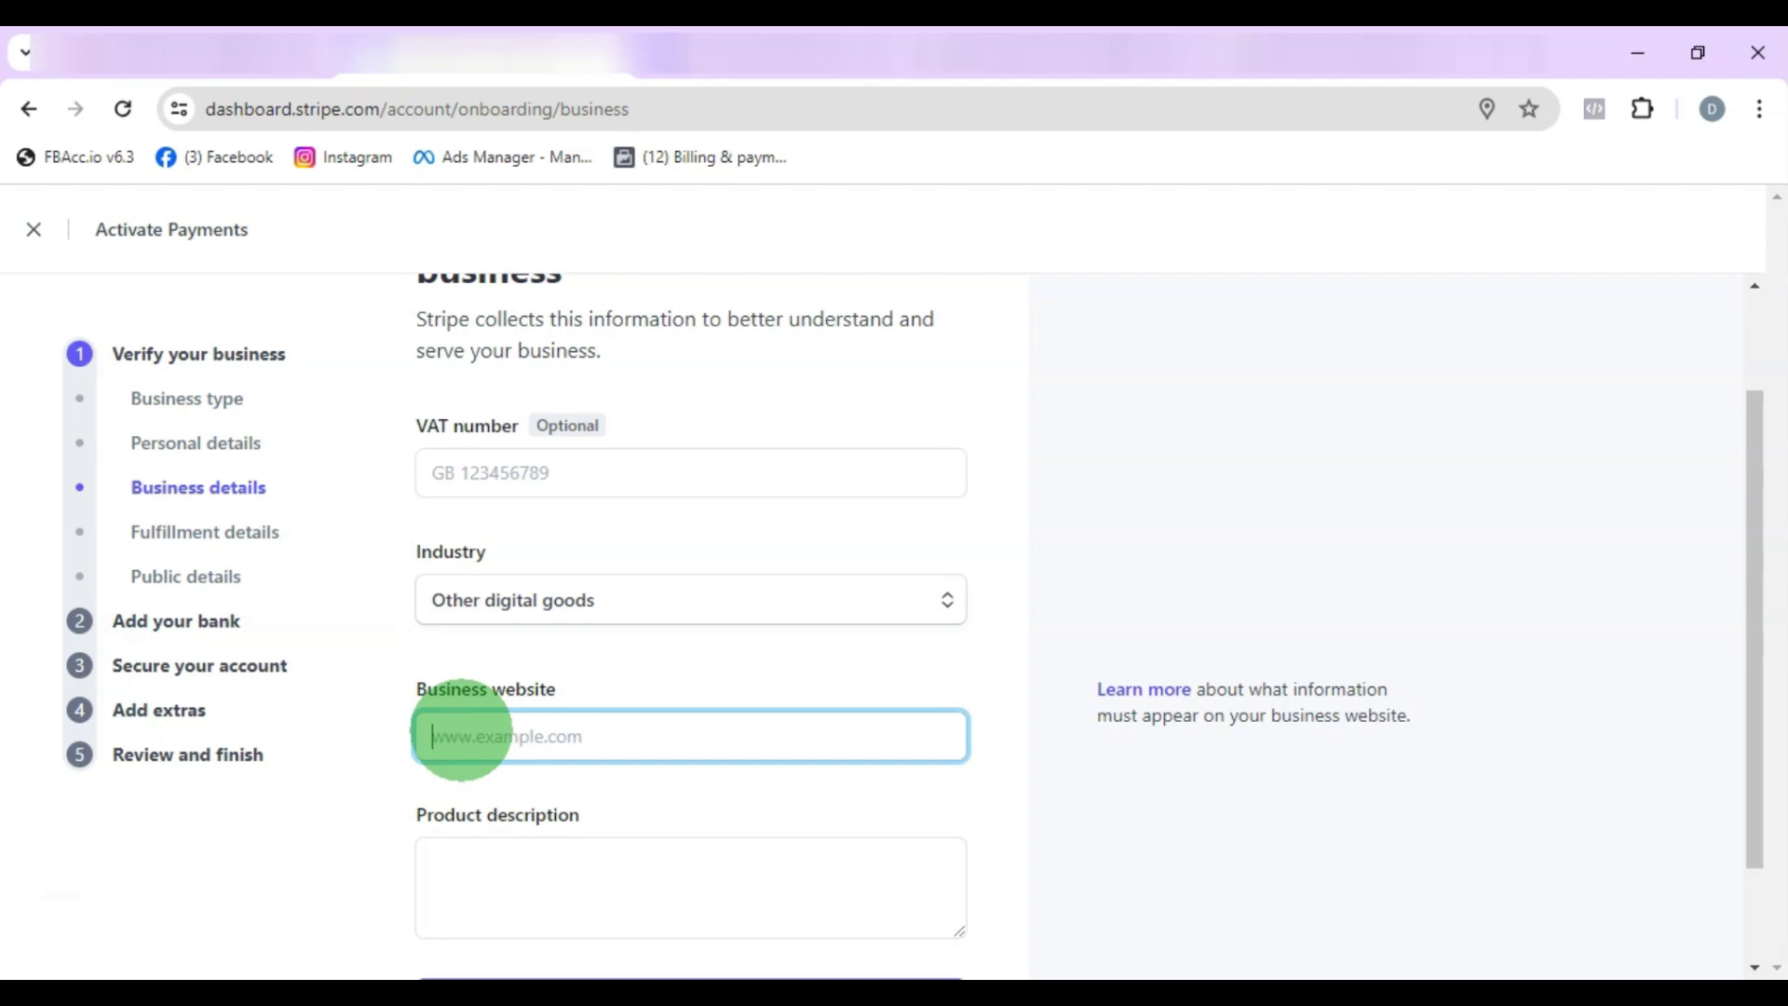
pyautogui.scroll(-2, 512, 727)
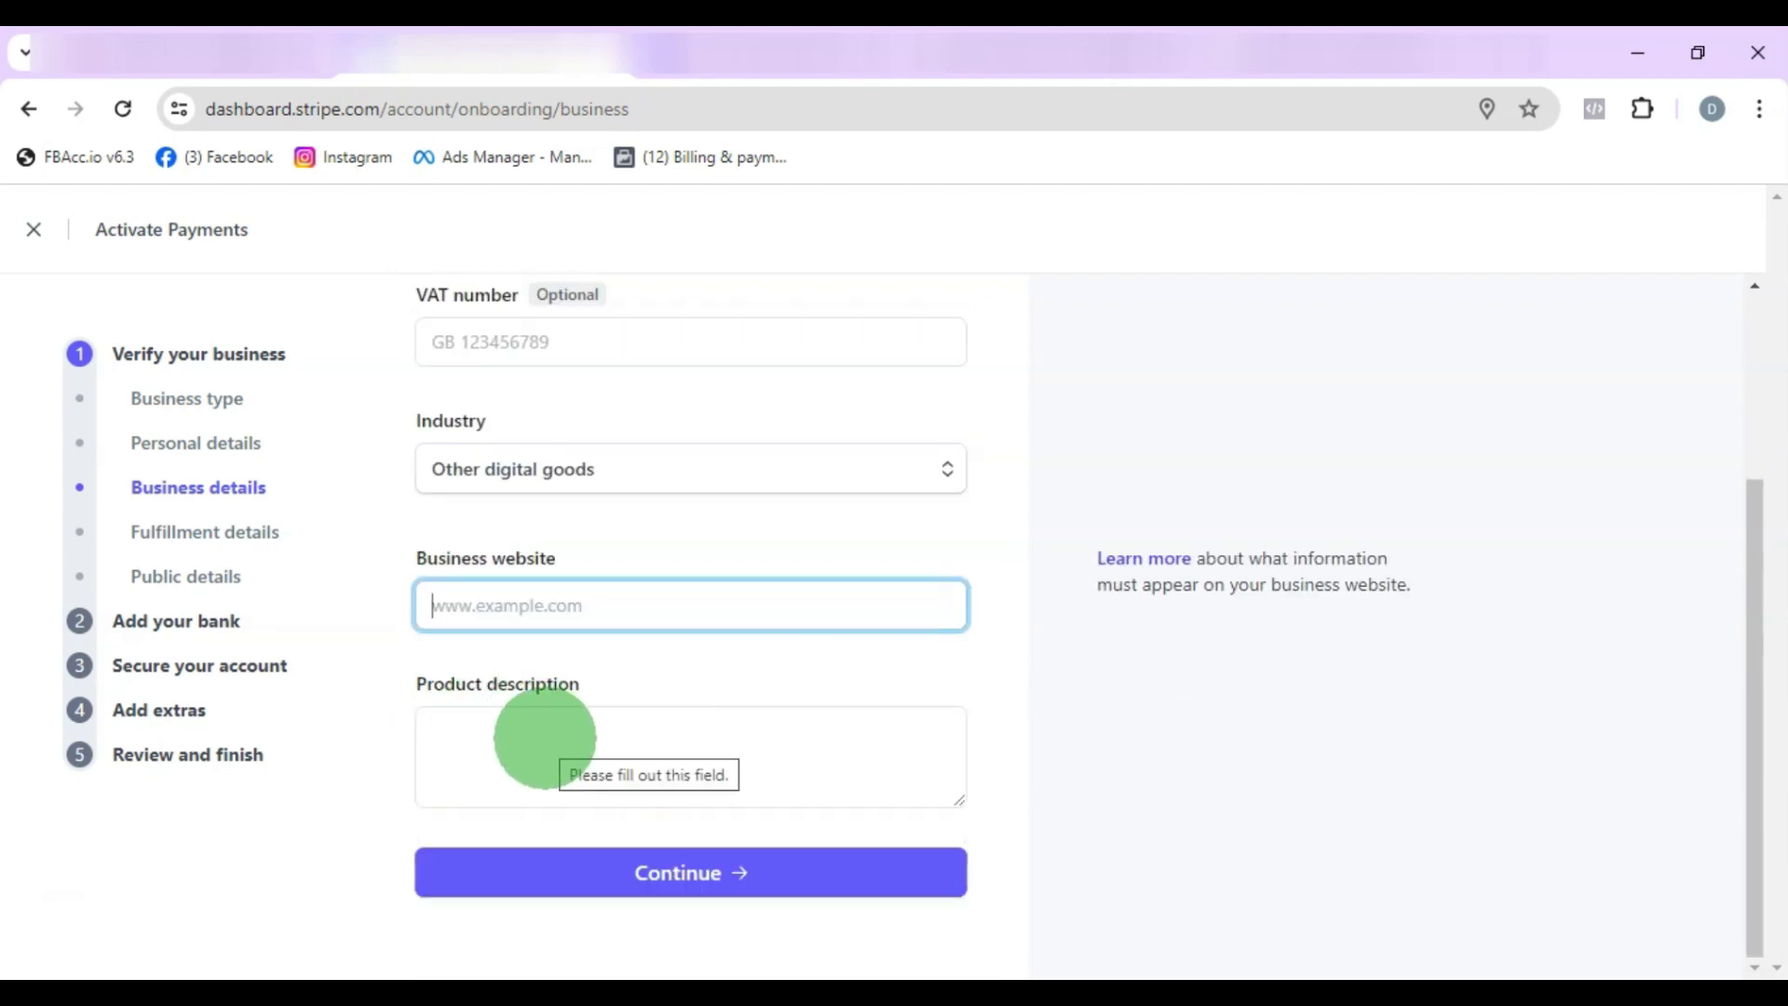
pyautogui.click(545, 738)
pyautogui.hotkey('ctrl', 'v')
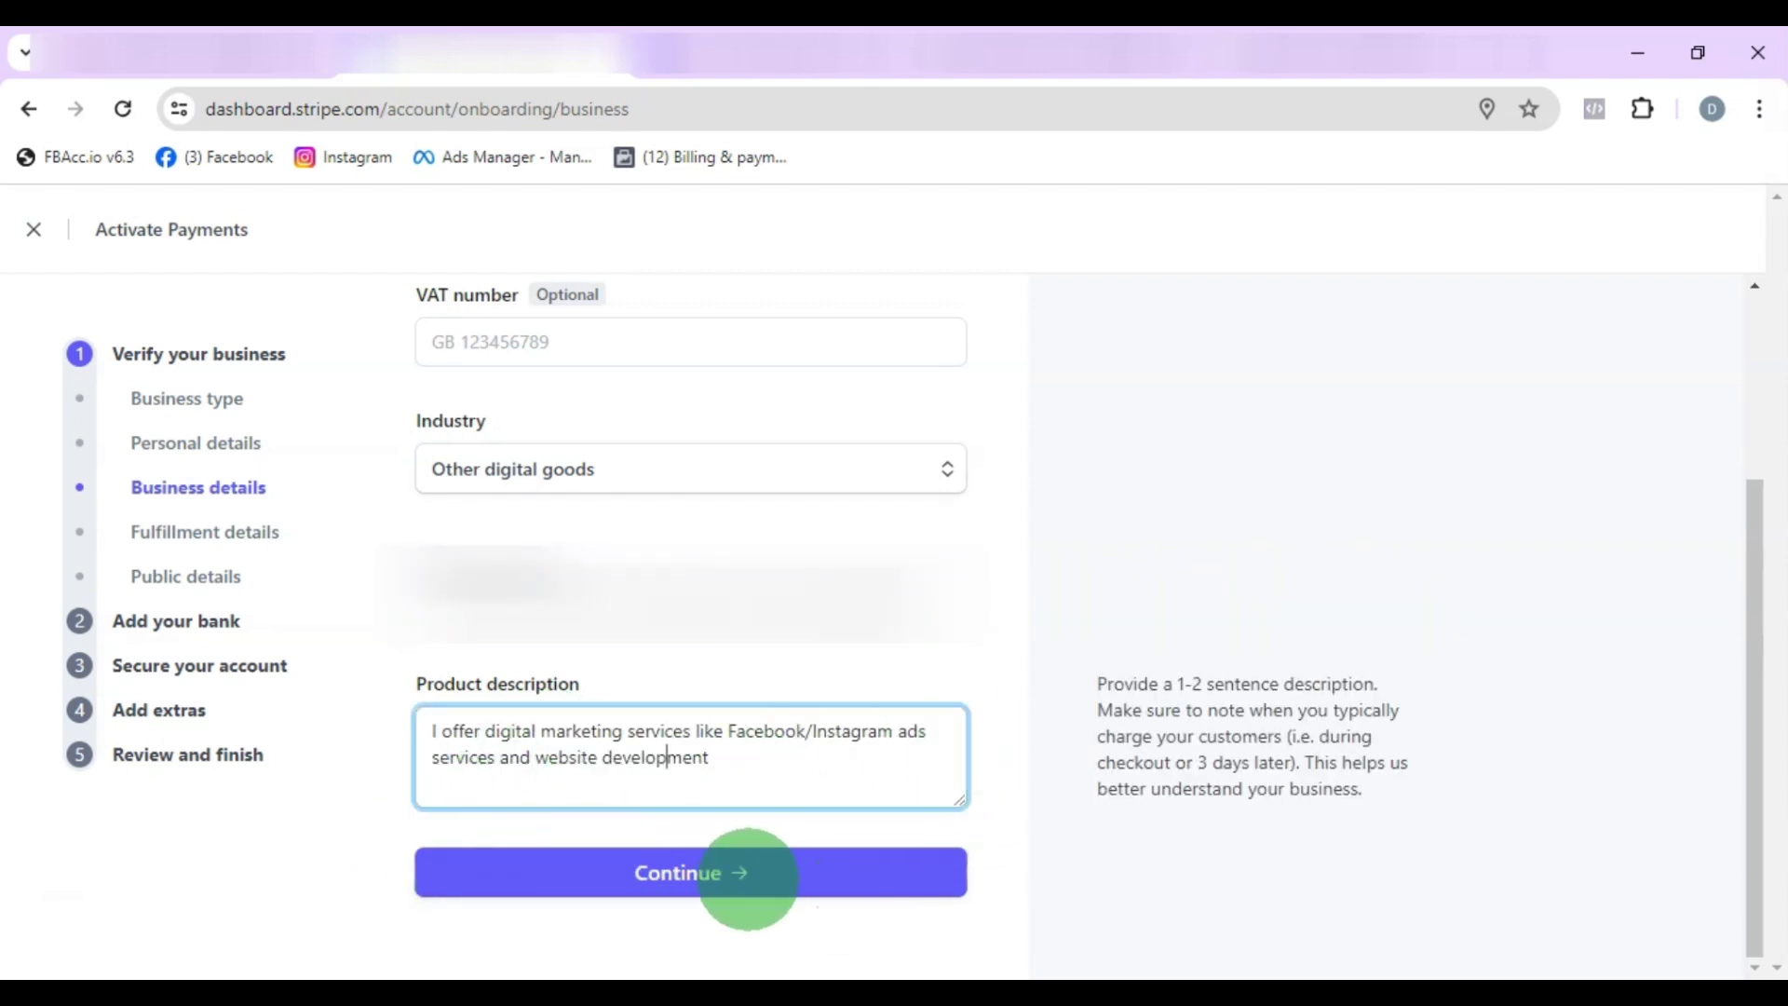
pyautogui.click(748, 877)
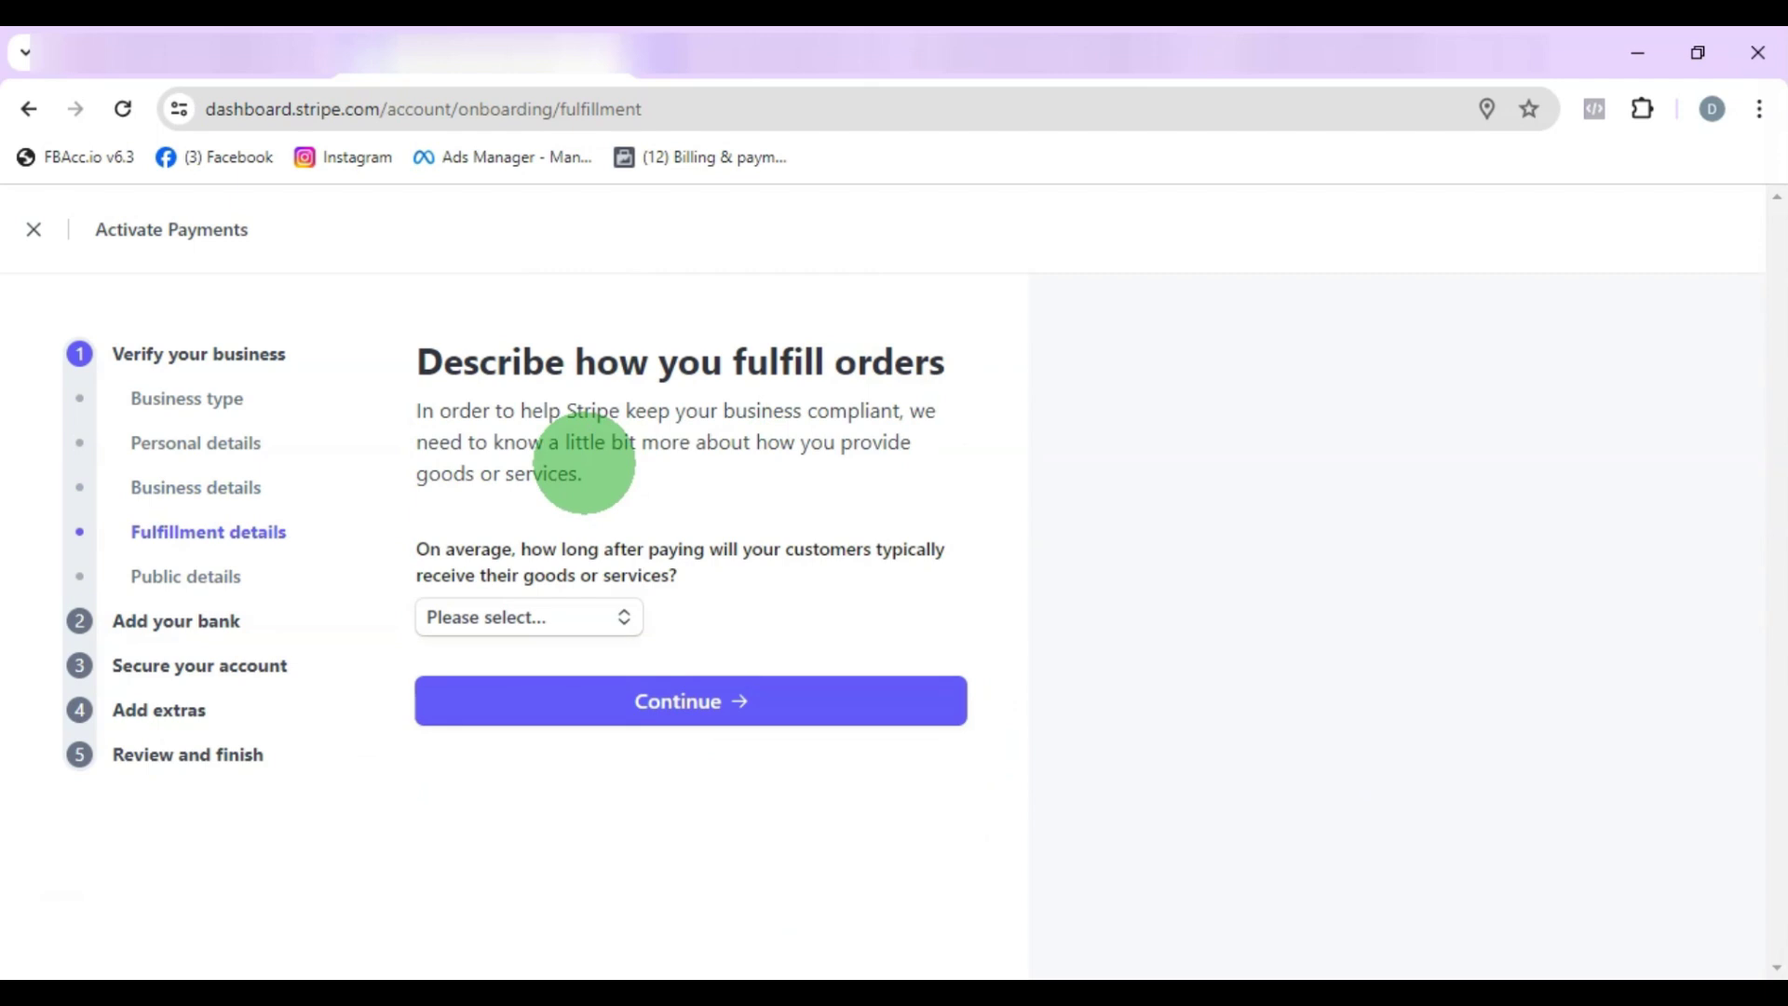
# Step: Set the customer delivery time to Within 2 weeks and submit the fulfillment details
pyautogui.click(549, 615)
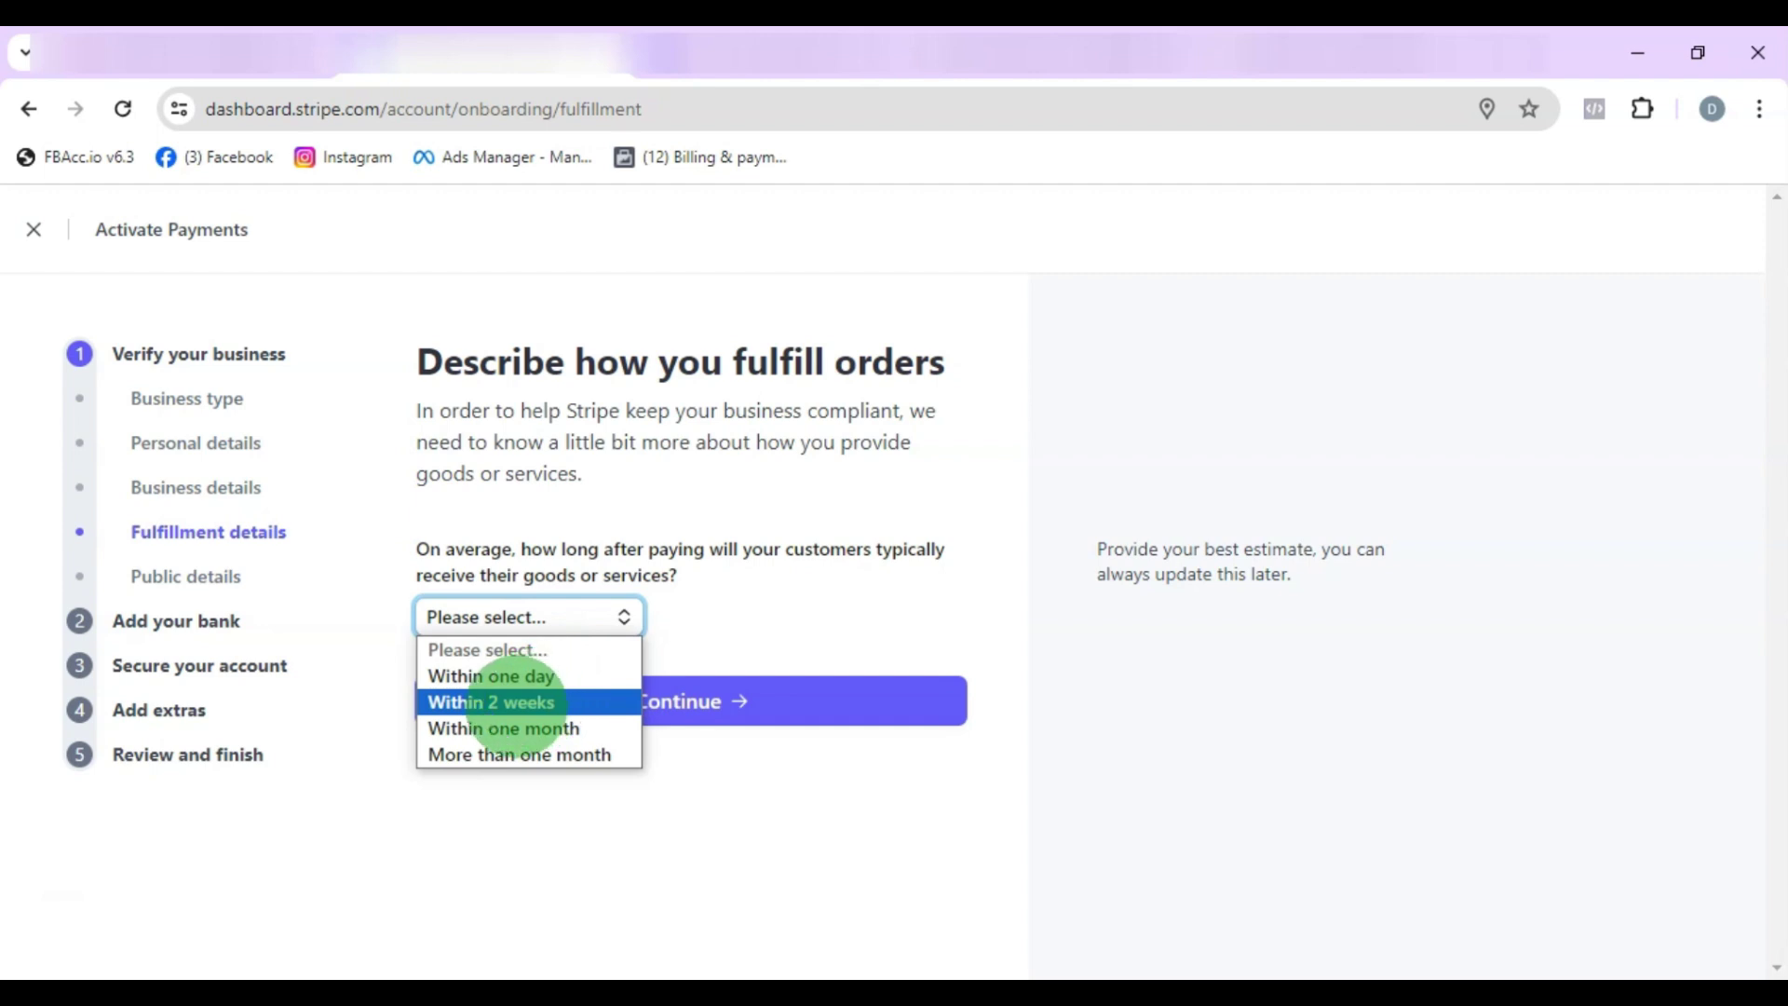
pyautogui.click(518, 701)
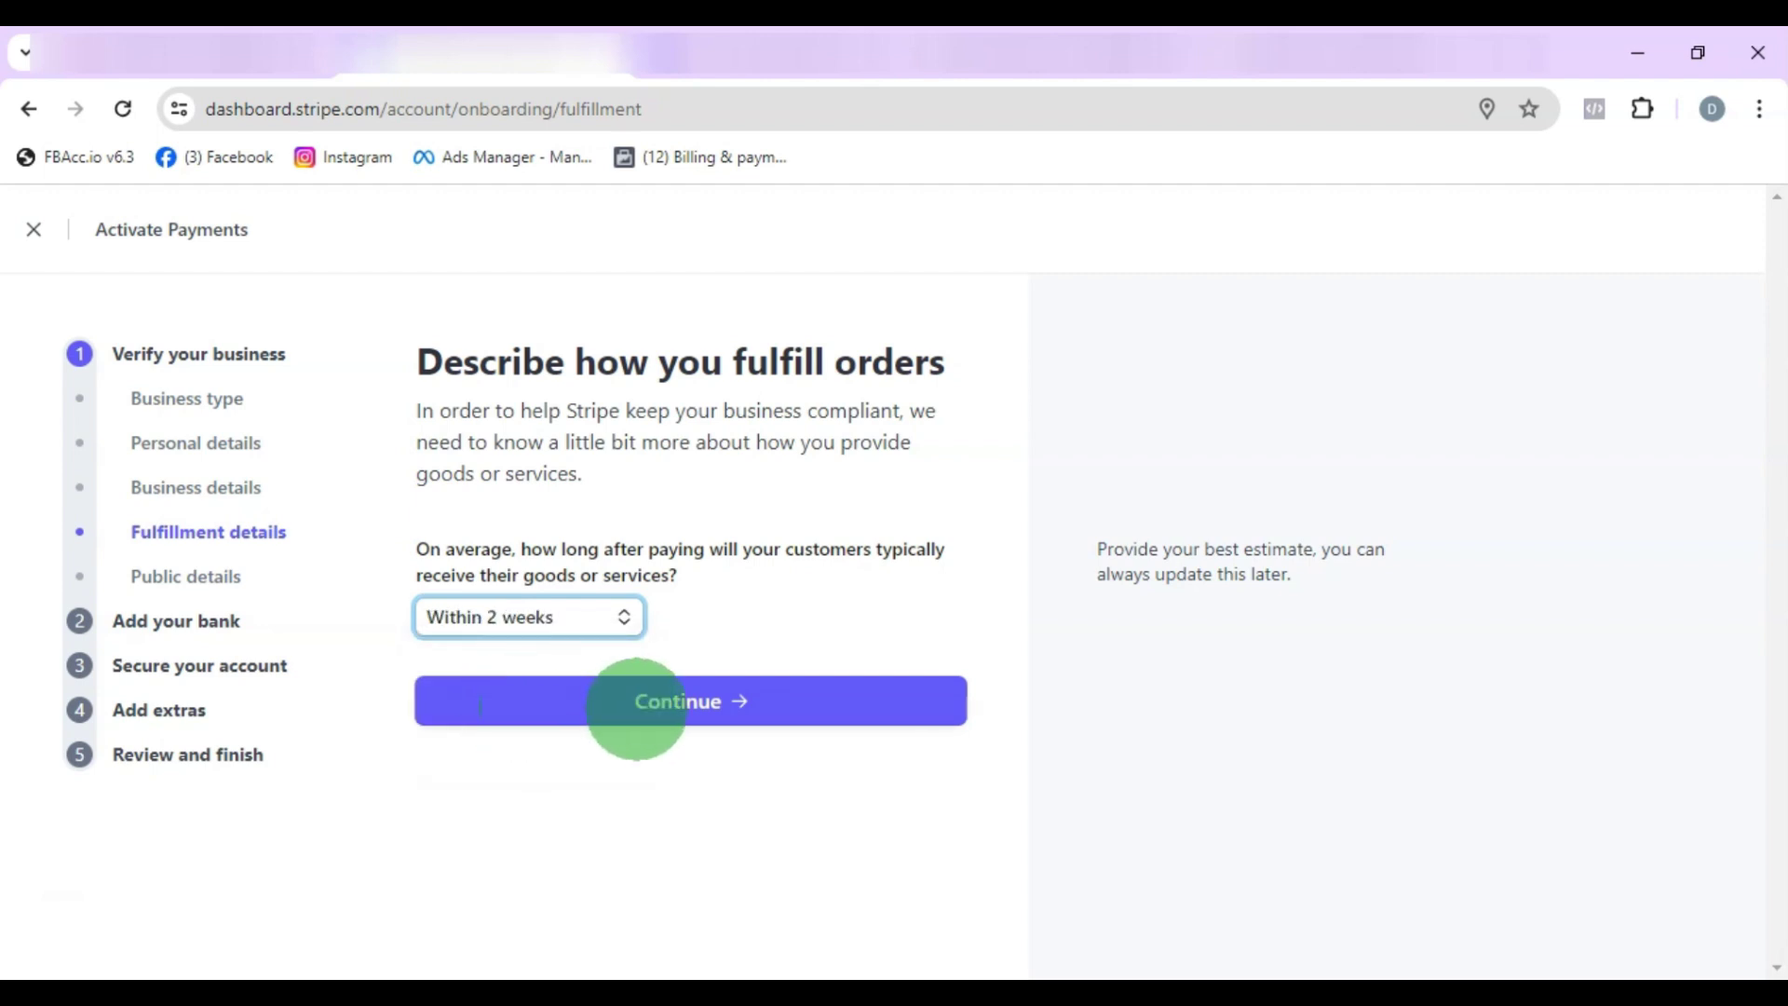
pyautogui.click(744, 622)
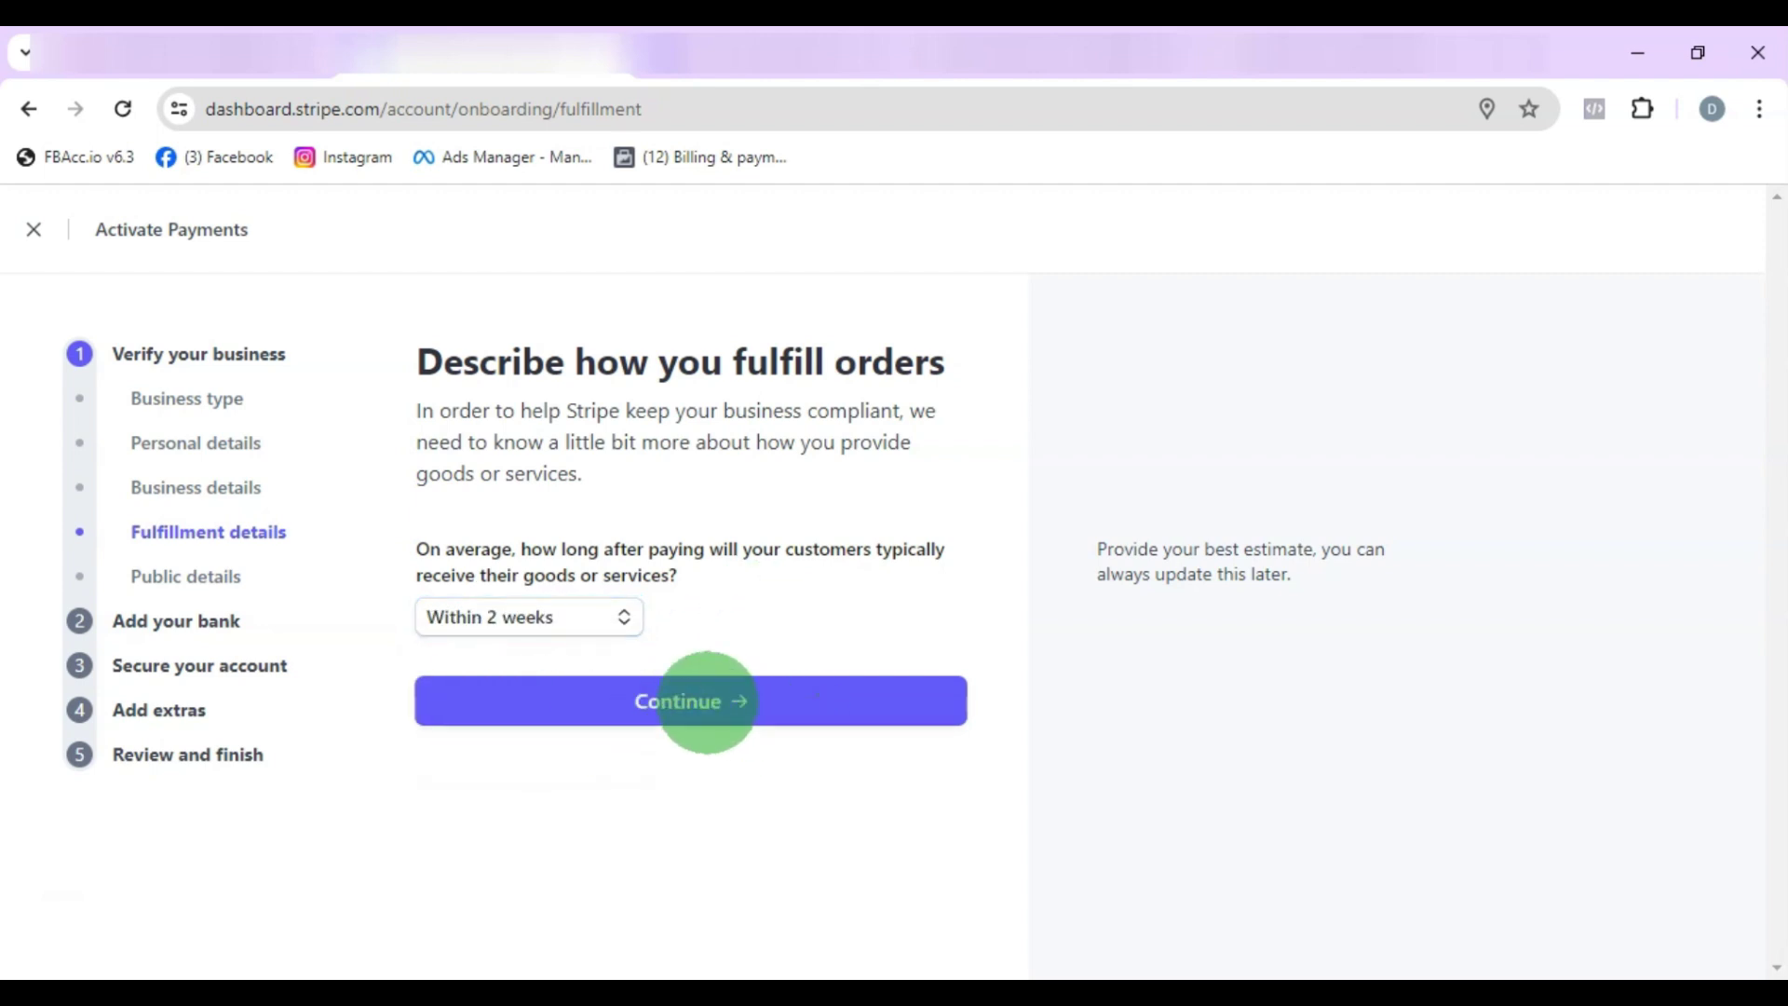
pyautogui.click(698, 711)
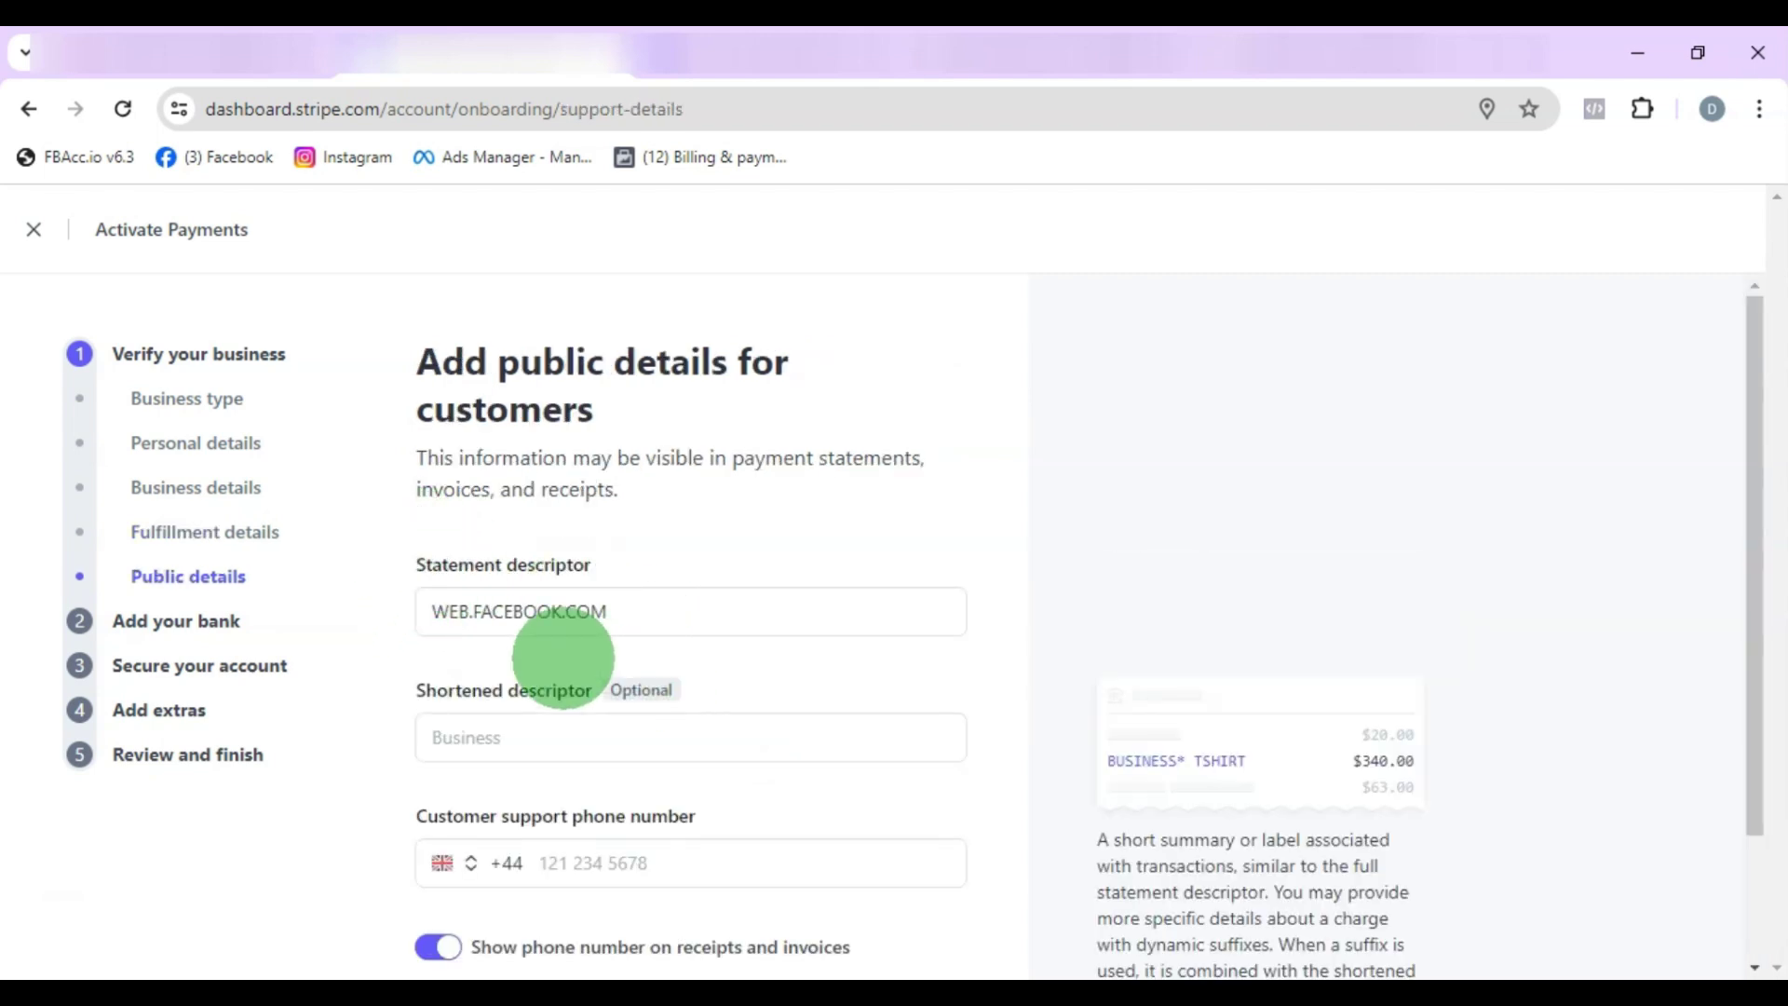
# Step: Replace the WEB.FACEBOOK.COM statement descriptor with Tutorial
pyautogui.moveTo(432, 599)
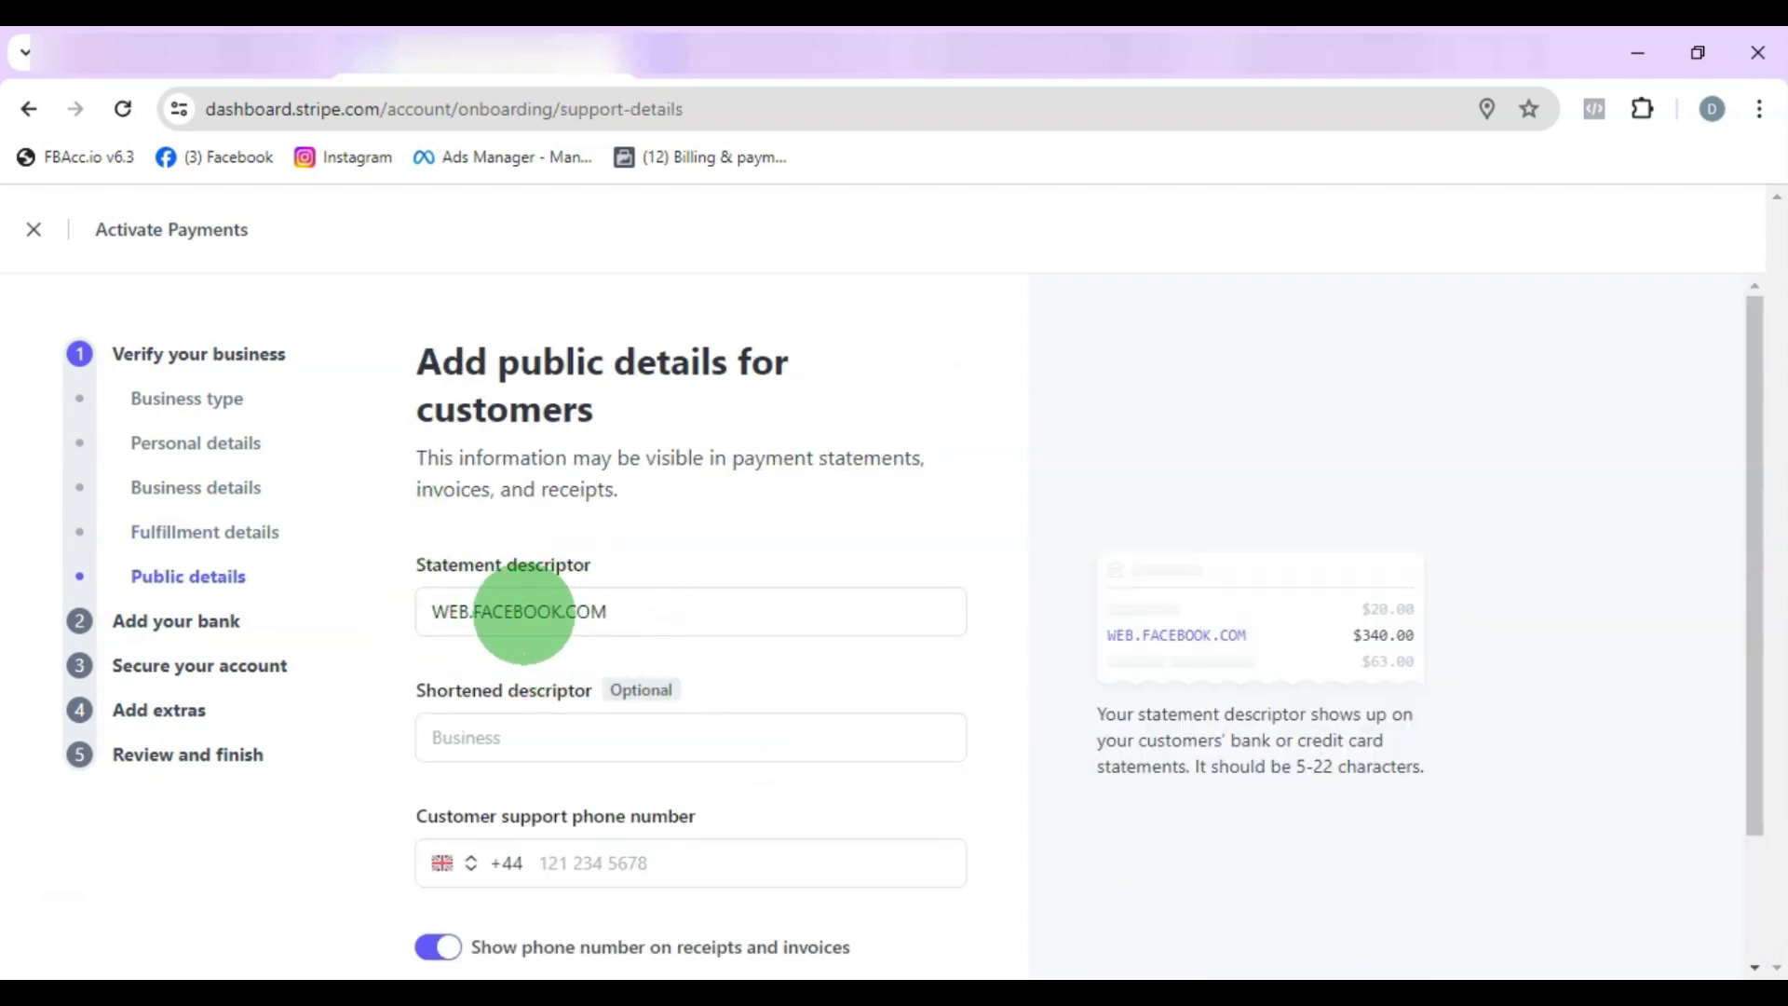
pyautogui.moveTo(619, 611); pyautogui.dragTo(384, 574)
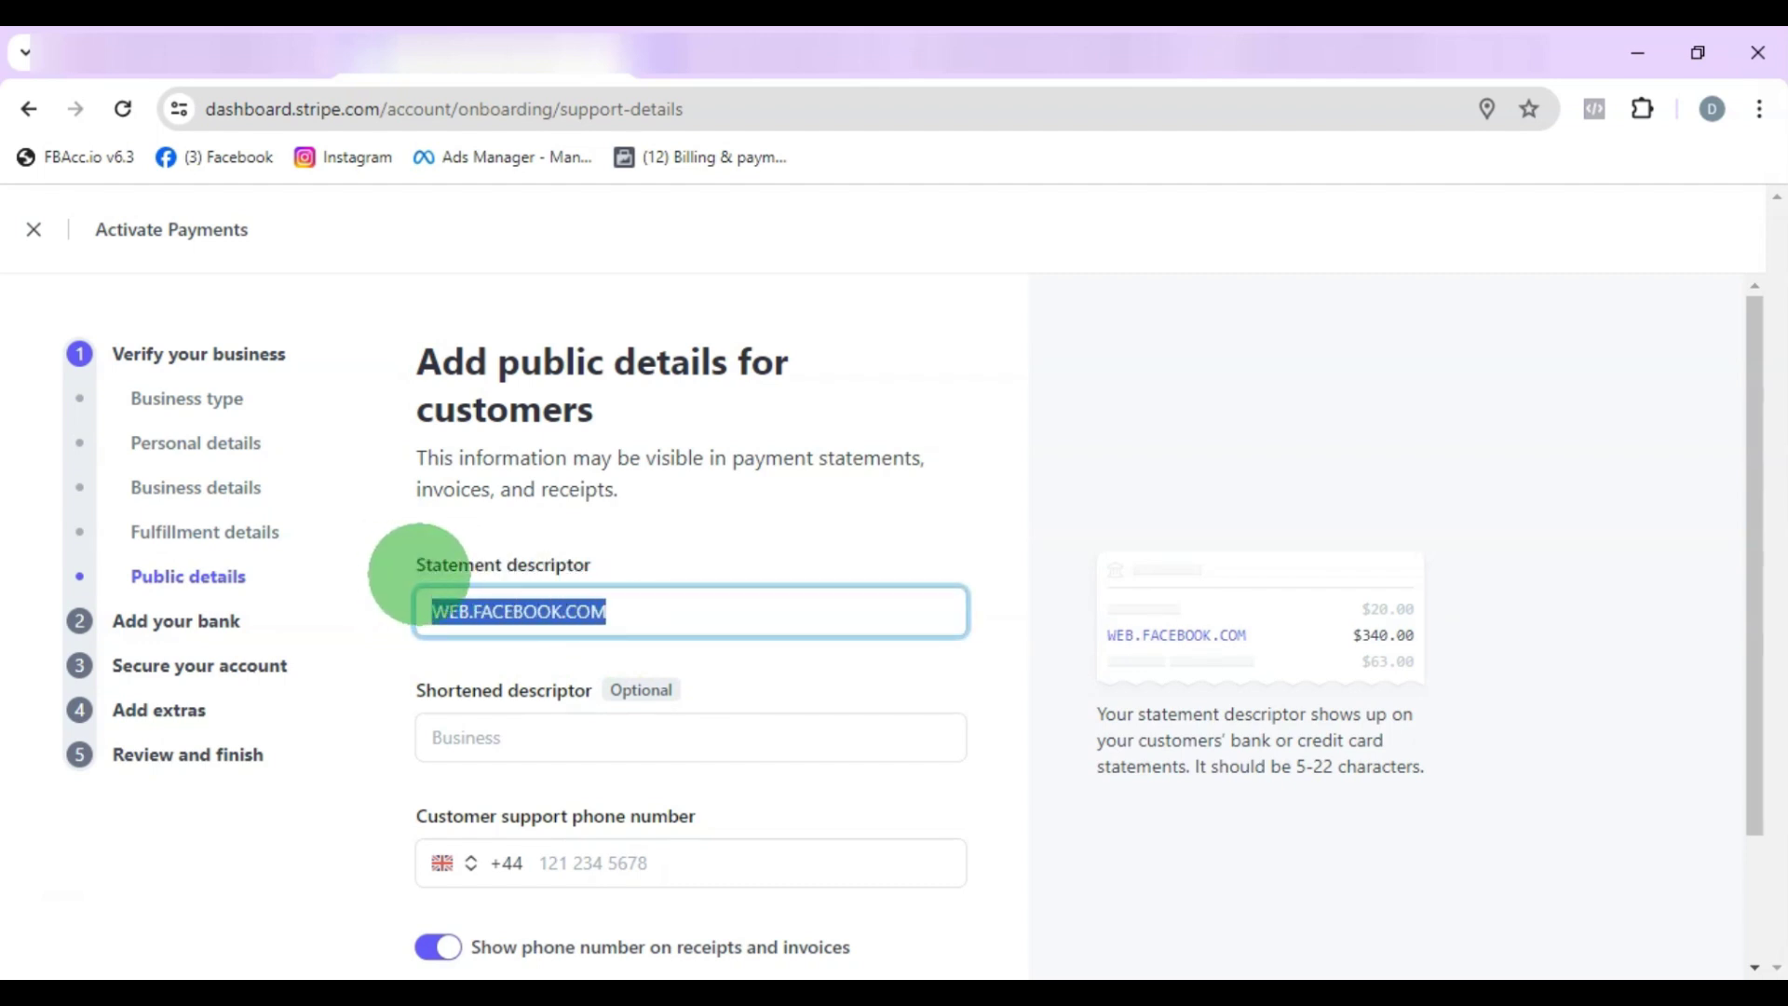
pyautogui.write('Tutorial')
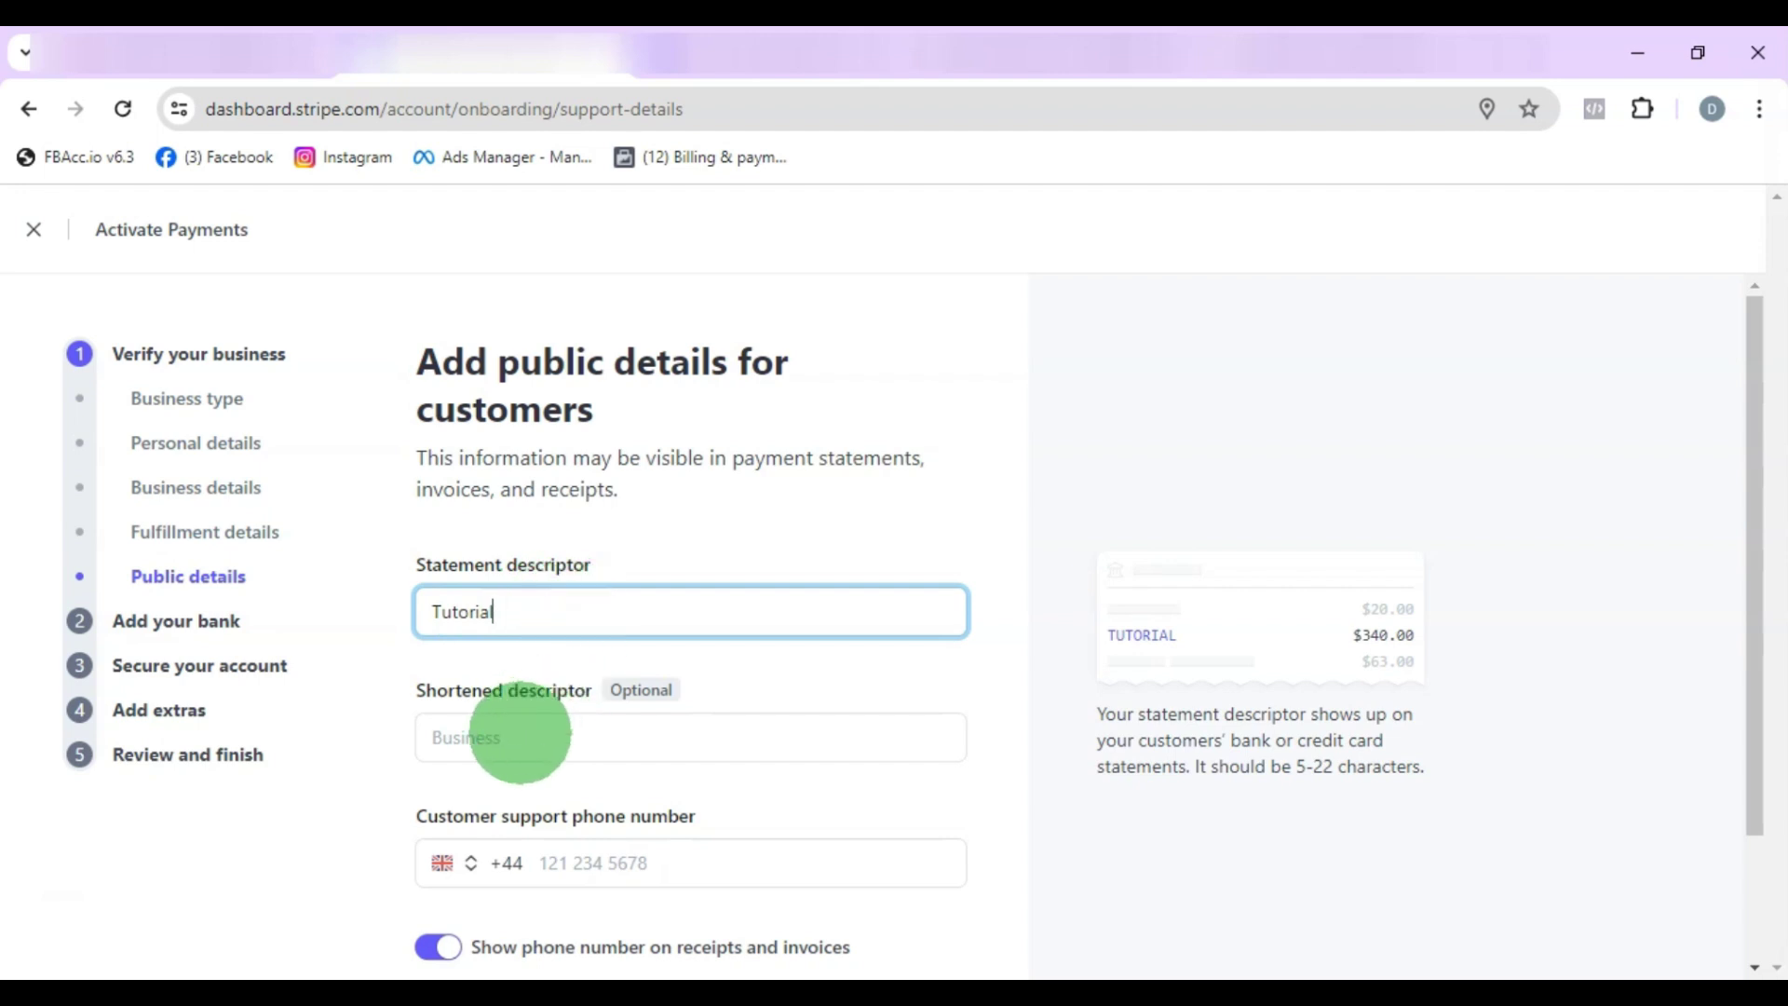
# Step: Set the support phone country to Nigeria (+234) and submit the public details
pyautogui.scroll(-2, 519, 732)
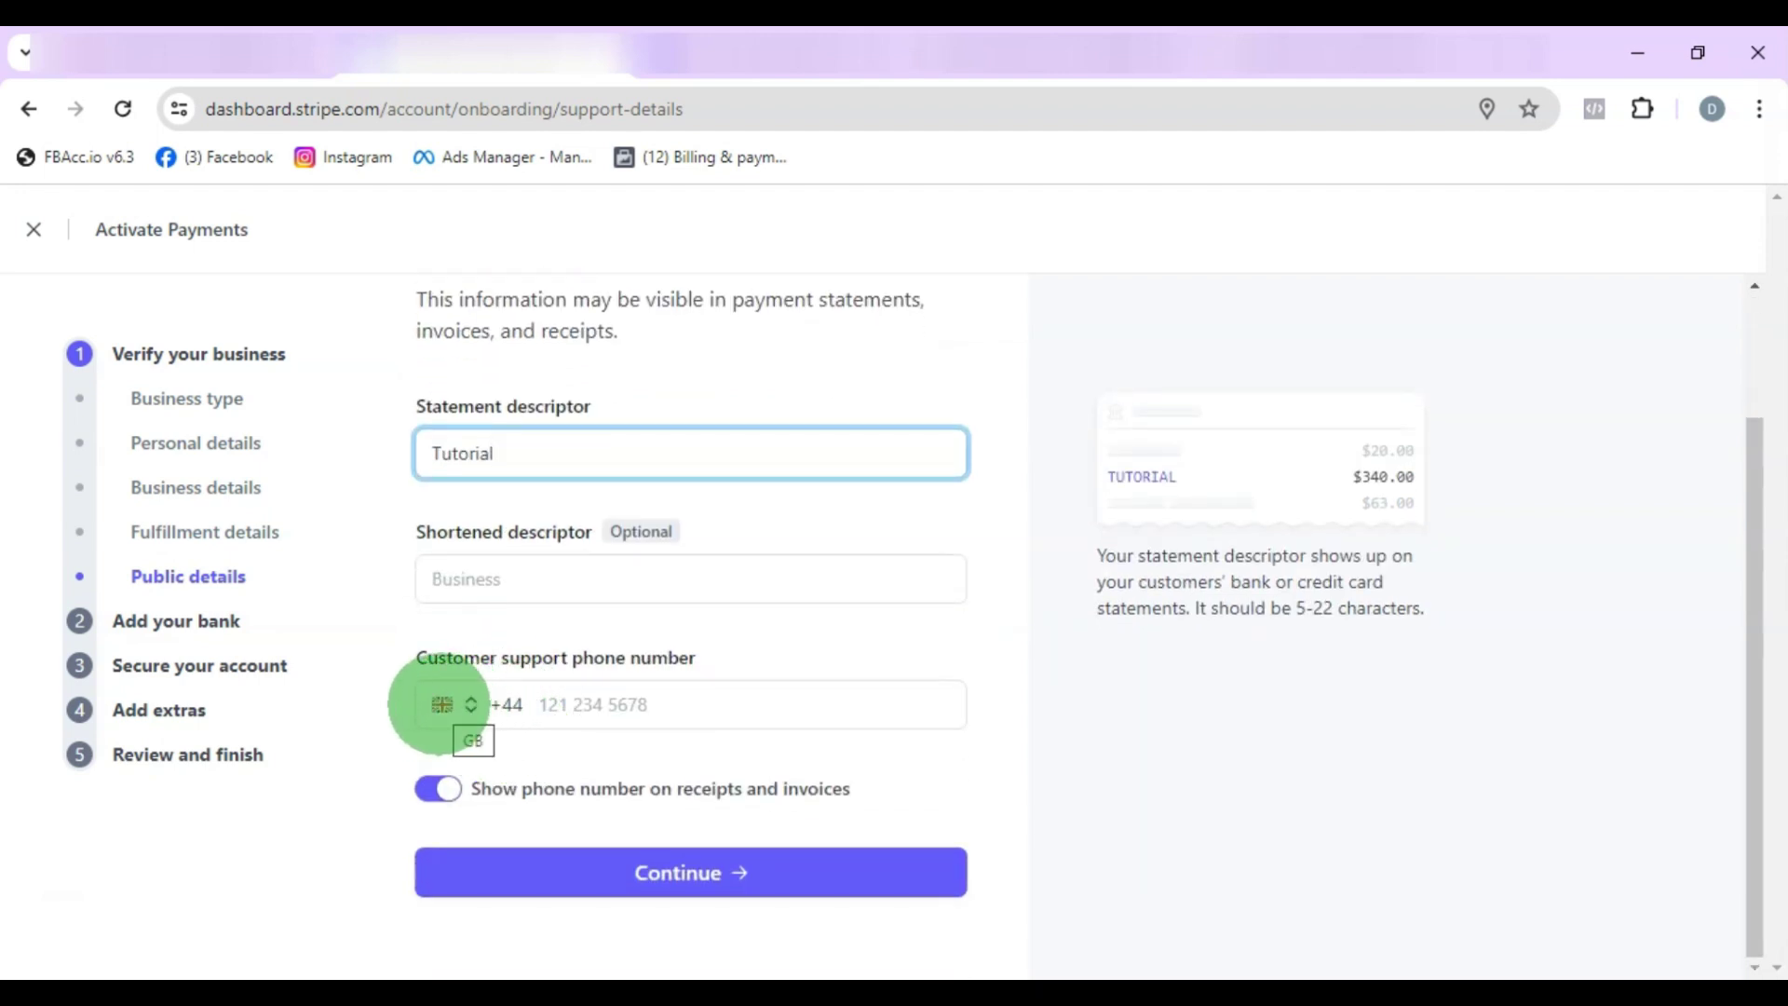
pyautogui.click(439, 704)
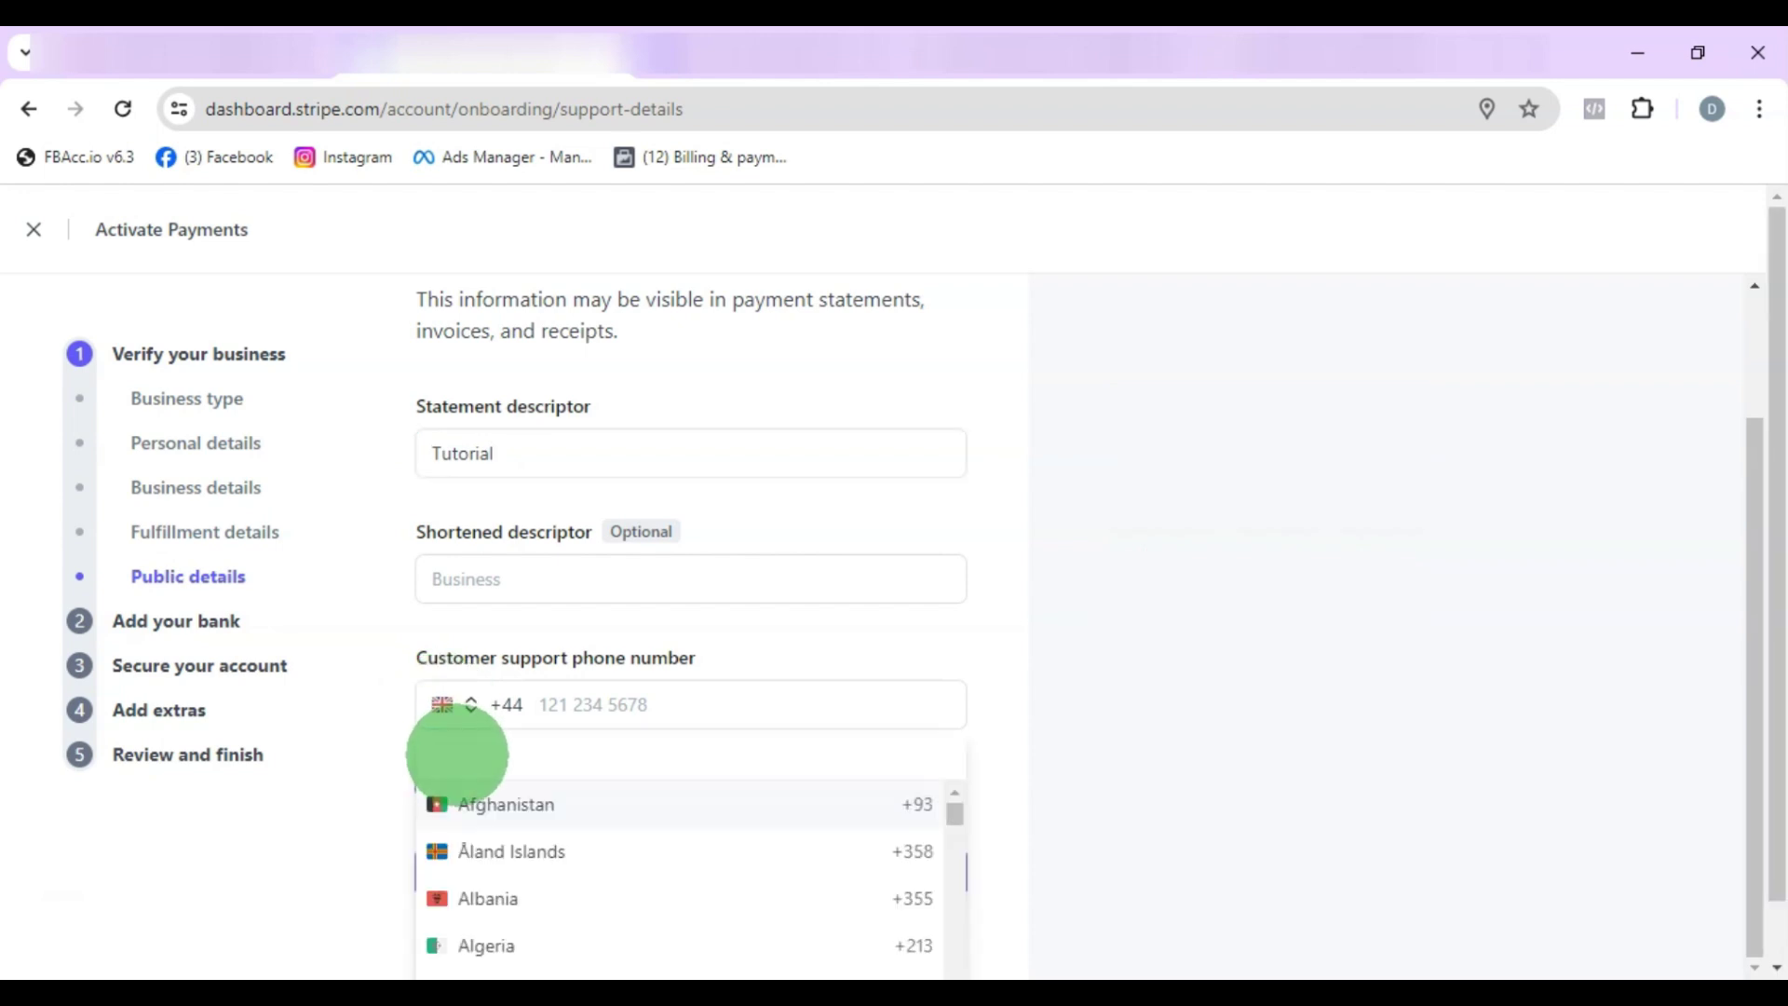
pyautogui.write('niger')
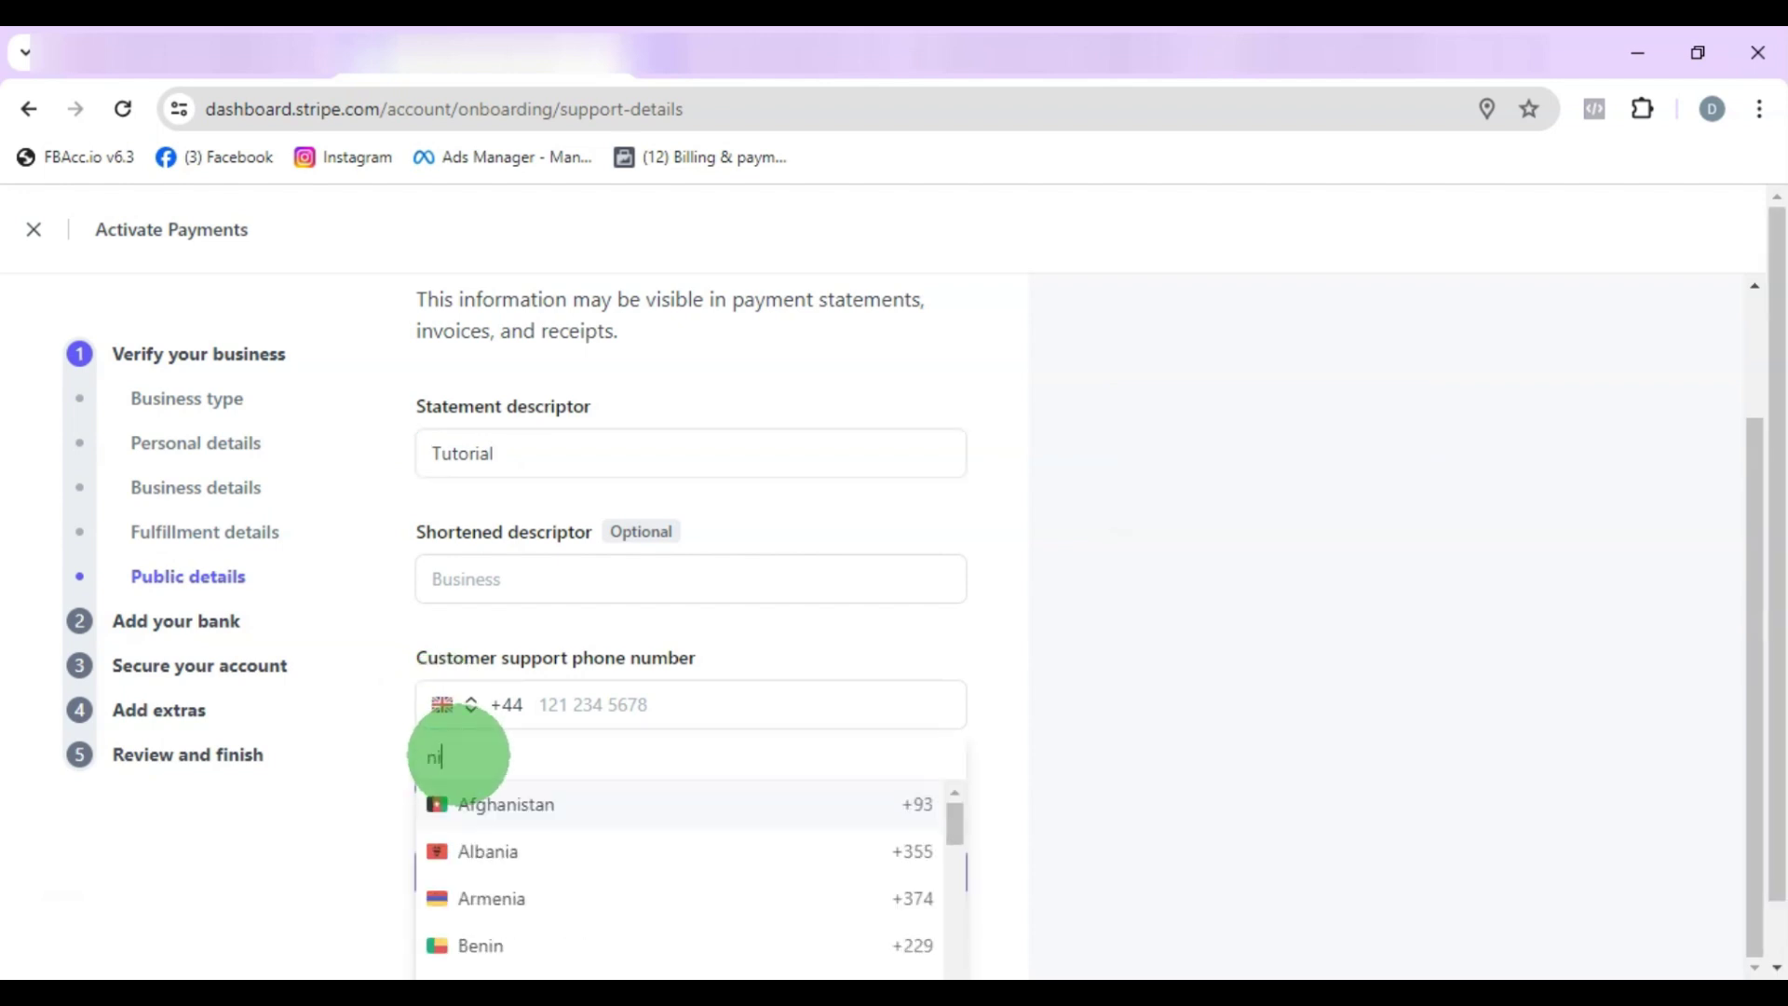
pyautogui.click(480, 848)
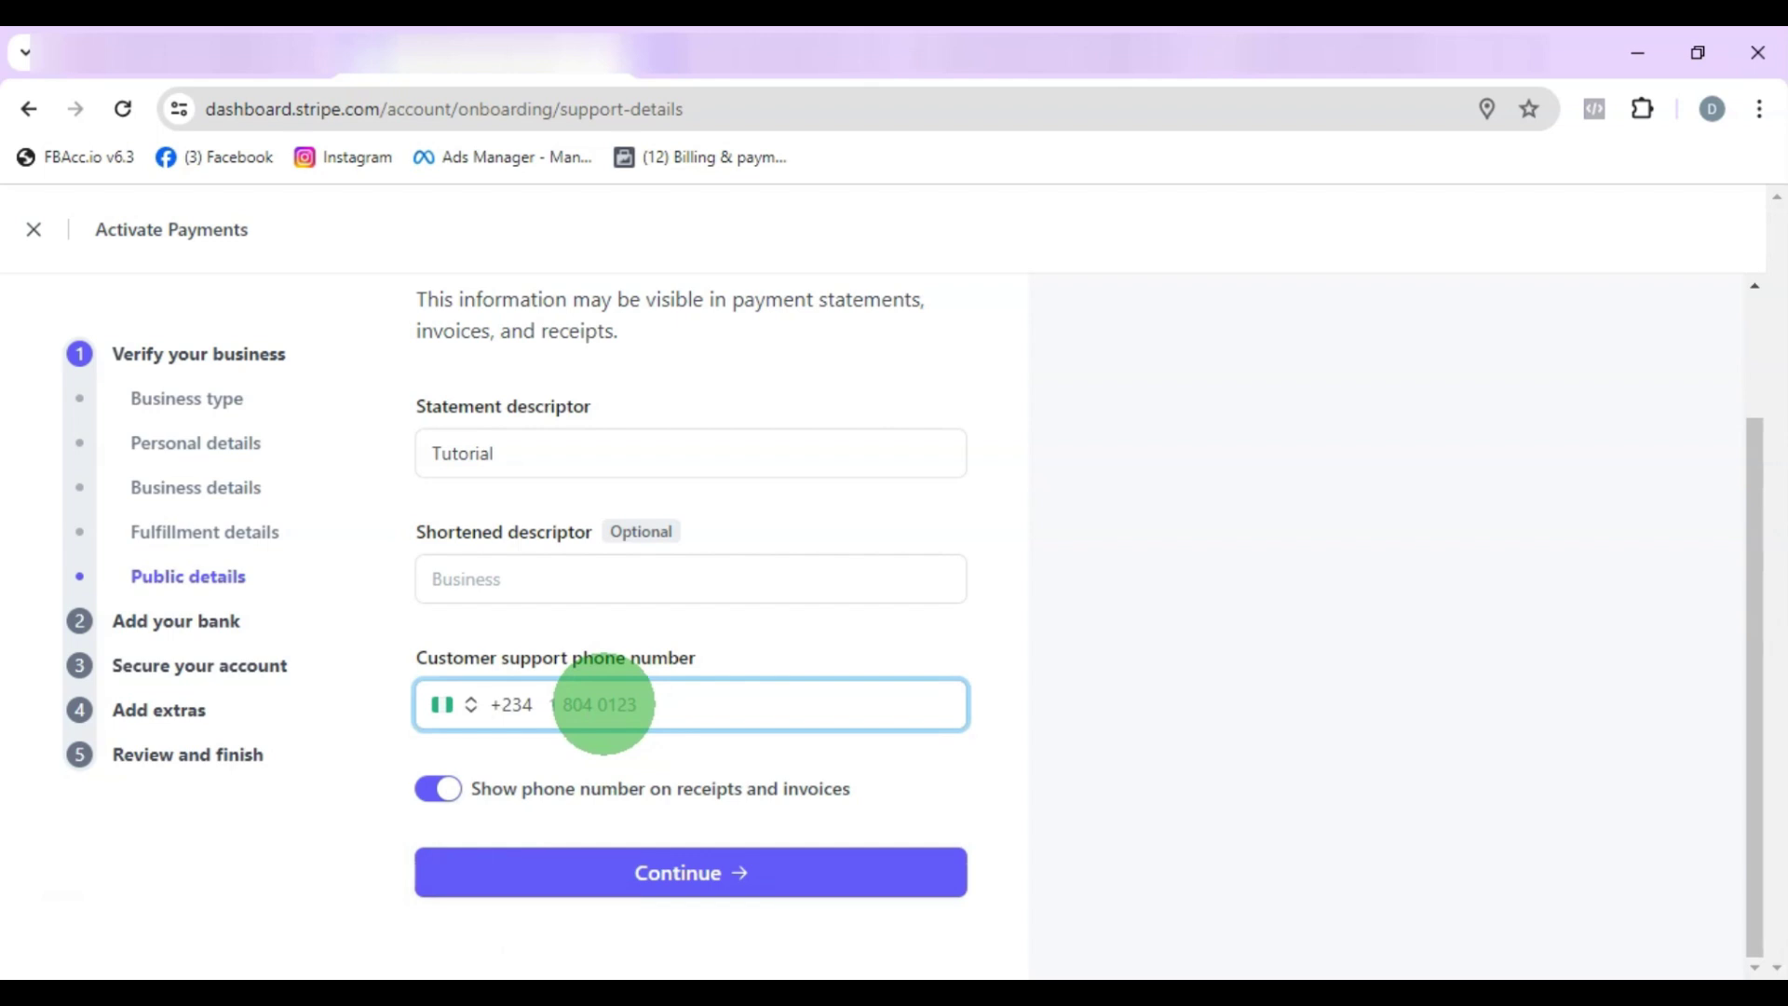
pyautogui.click(746, 870)
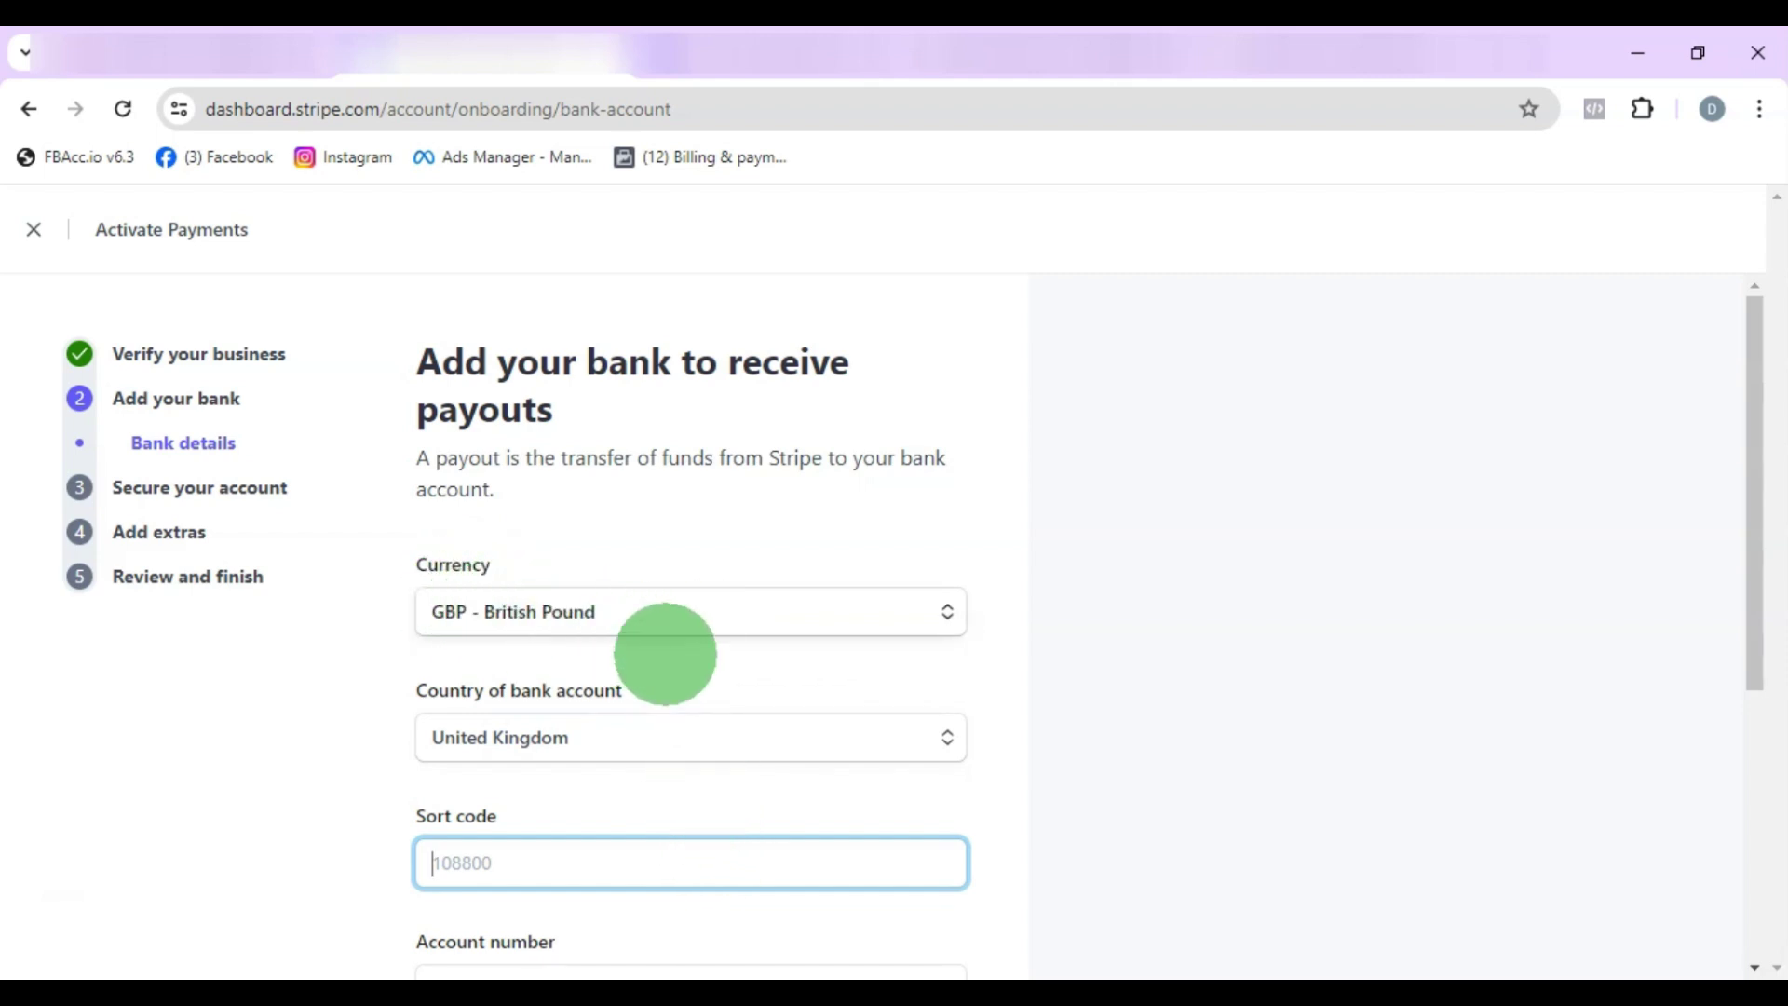
# Step: Change the payout currency from GBP - British Pound to EUR - Euro
pyautogui.click(592, 614)
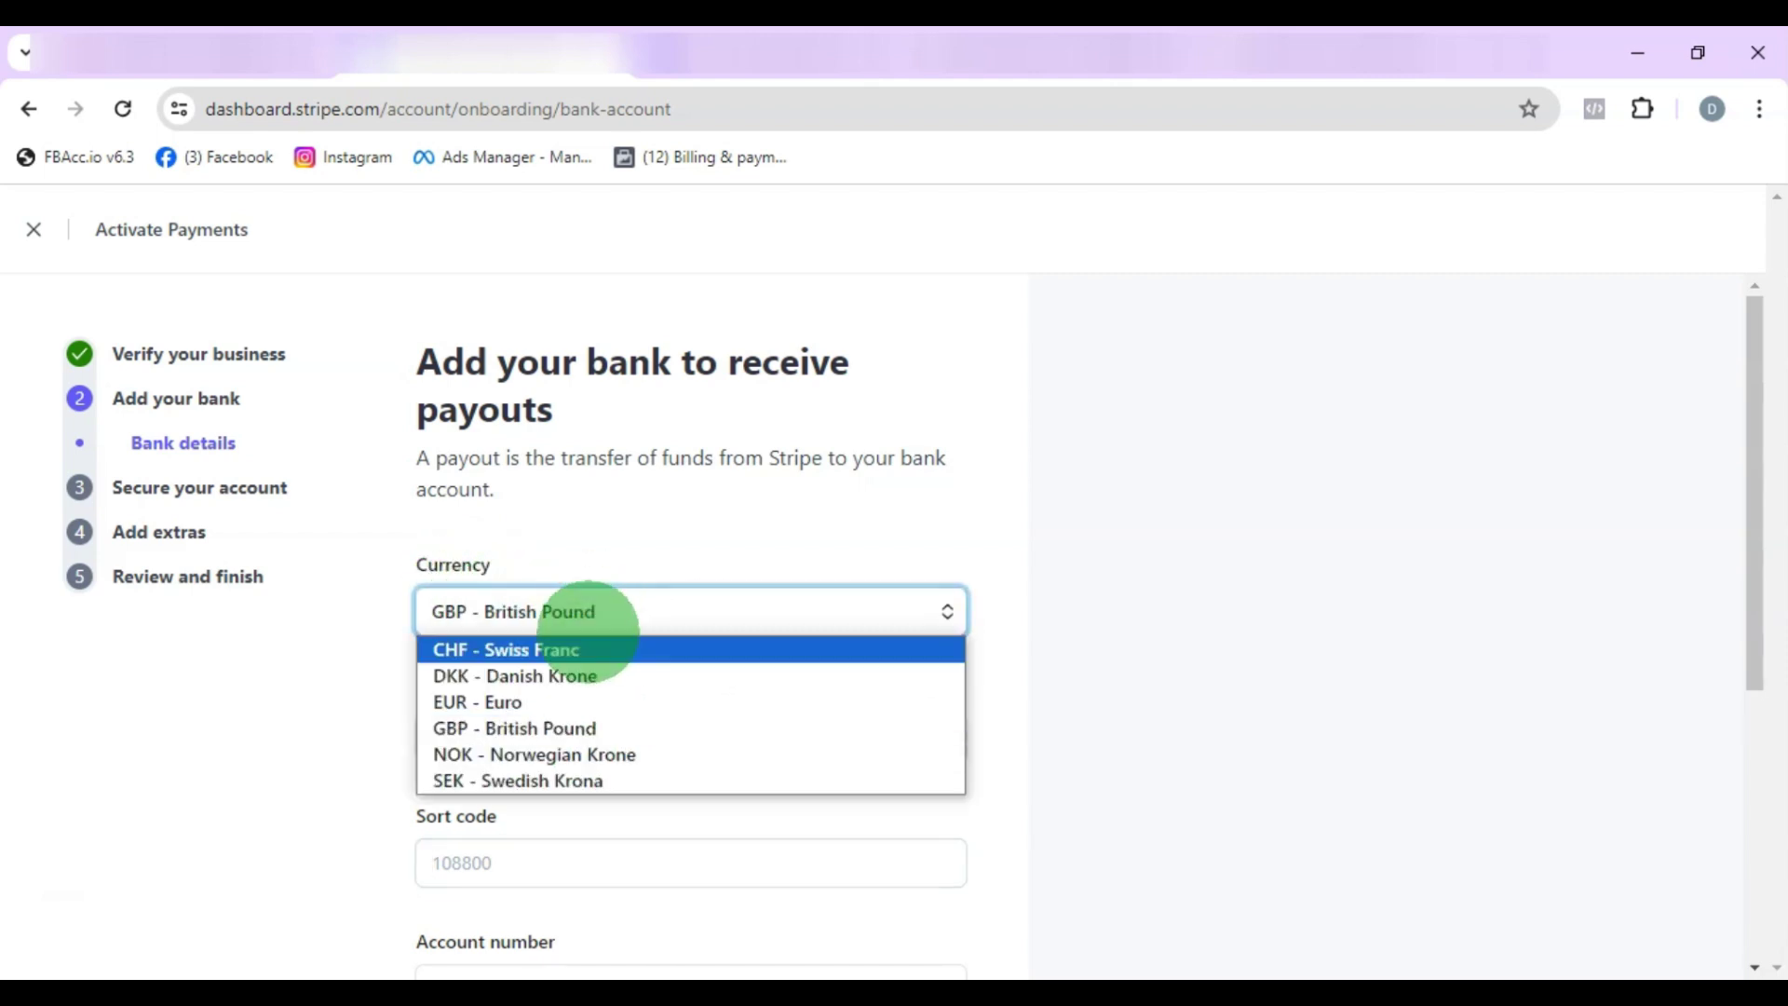
pyautogui.click(554, 699)
pyautogui.scroll(-3, 550, 699)
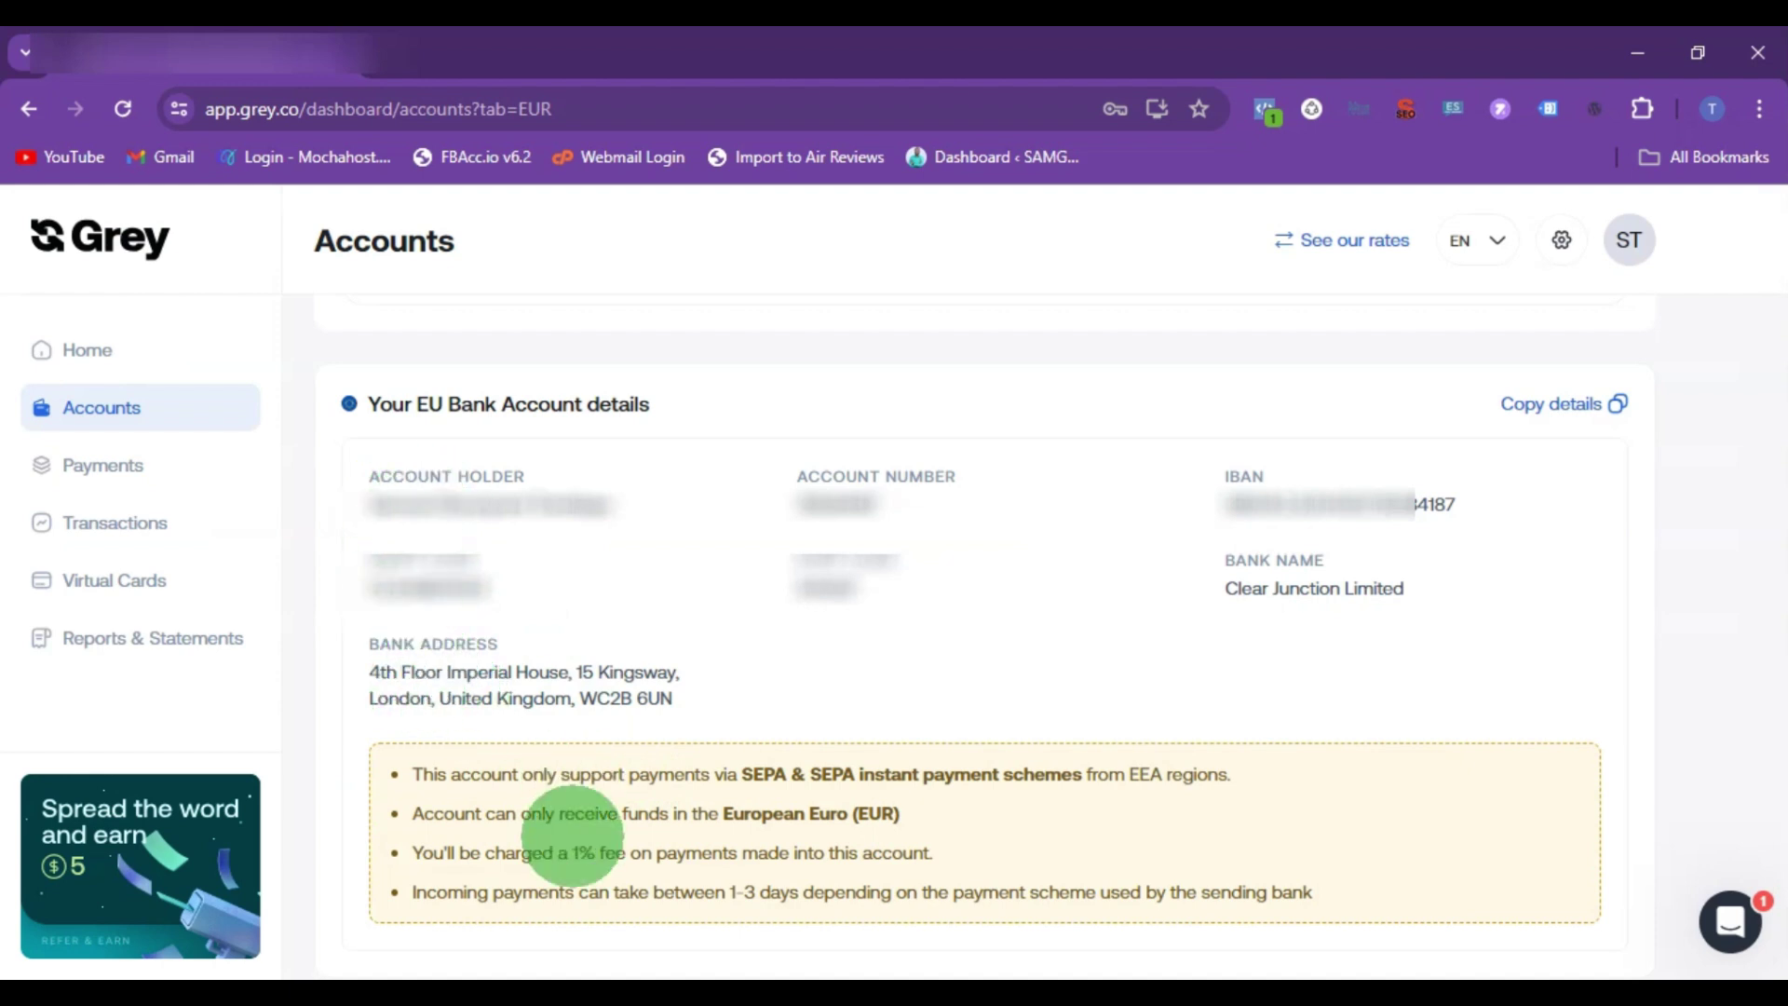
# Step: Copy the IBAN from Grey's EU bank account details and return to Stripe's IBAN field
pyautogui.moveTo(436, 698); pyautogui.dragTo(719, 688)
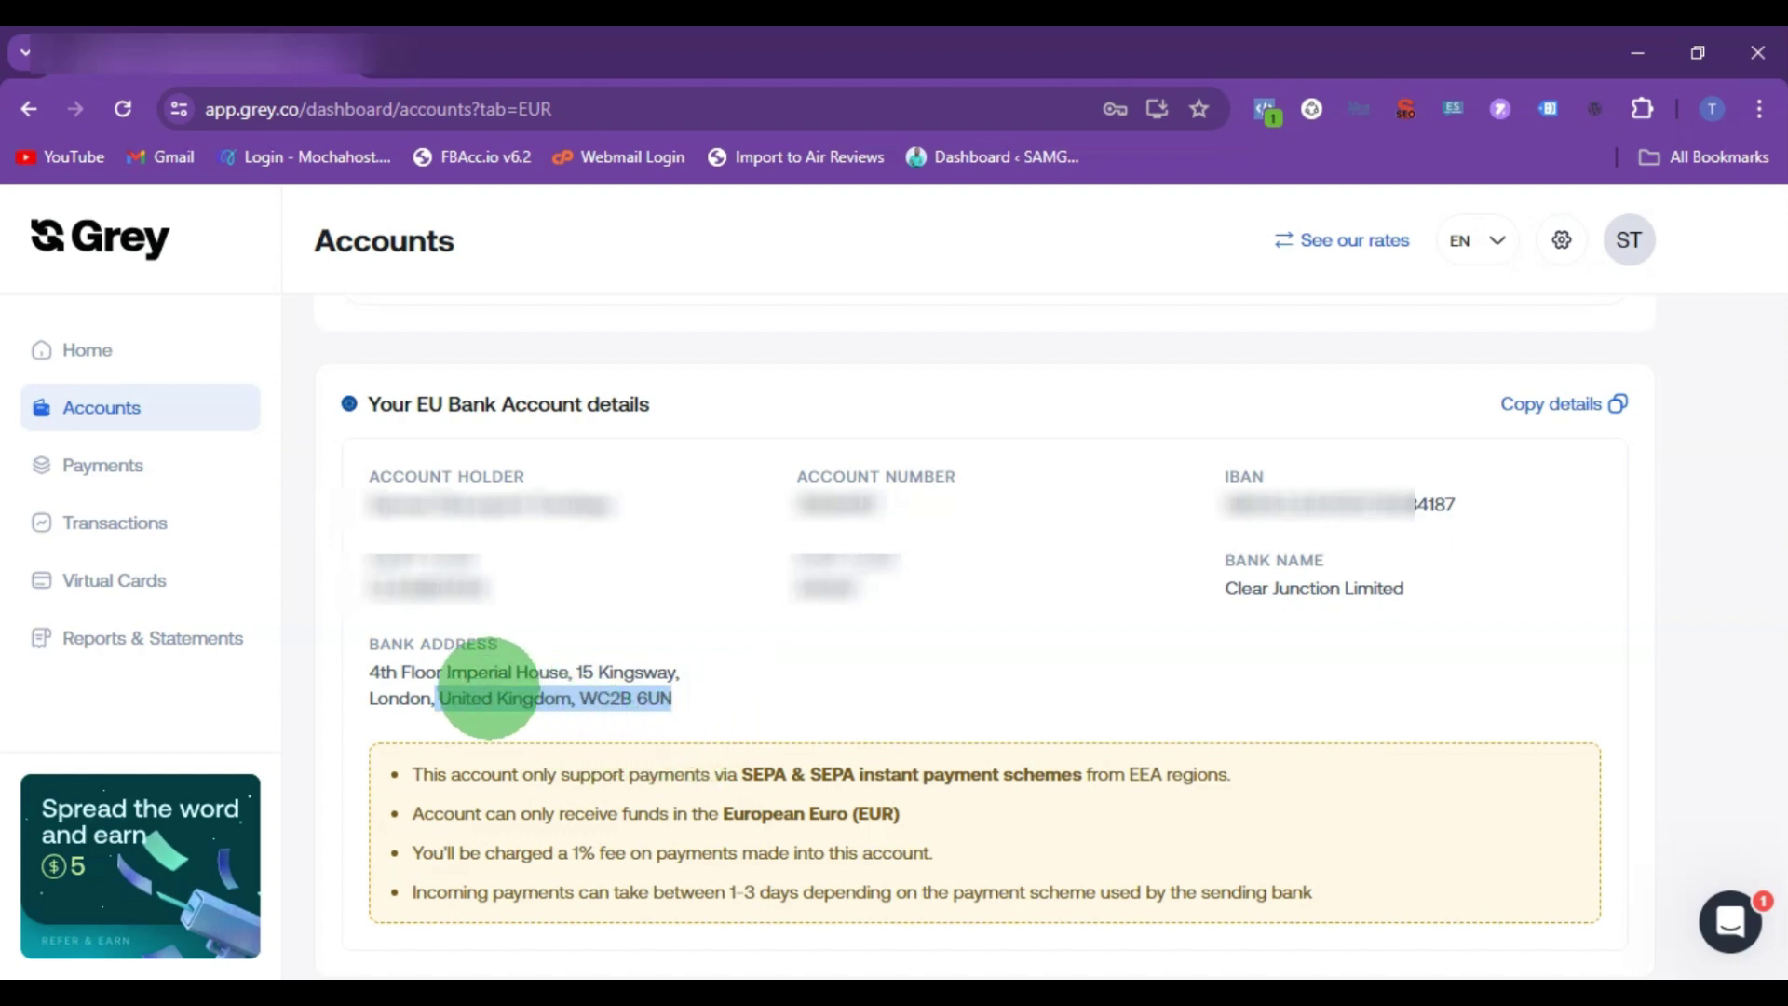
pyautogui.click(461, 693)
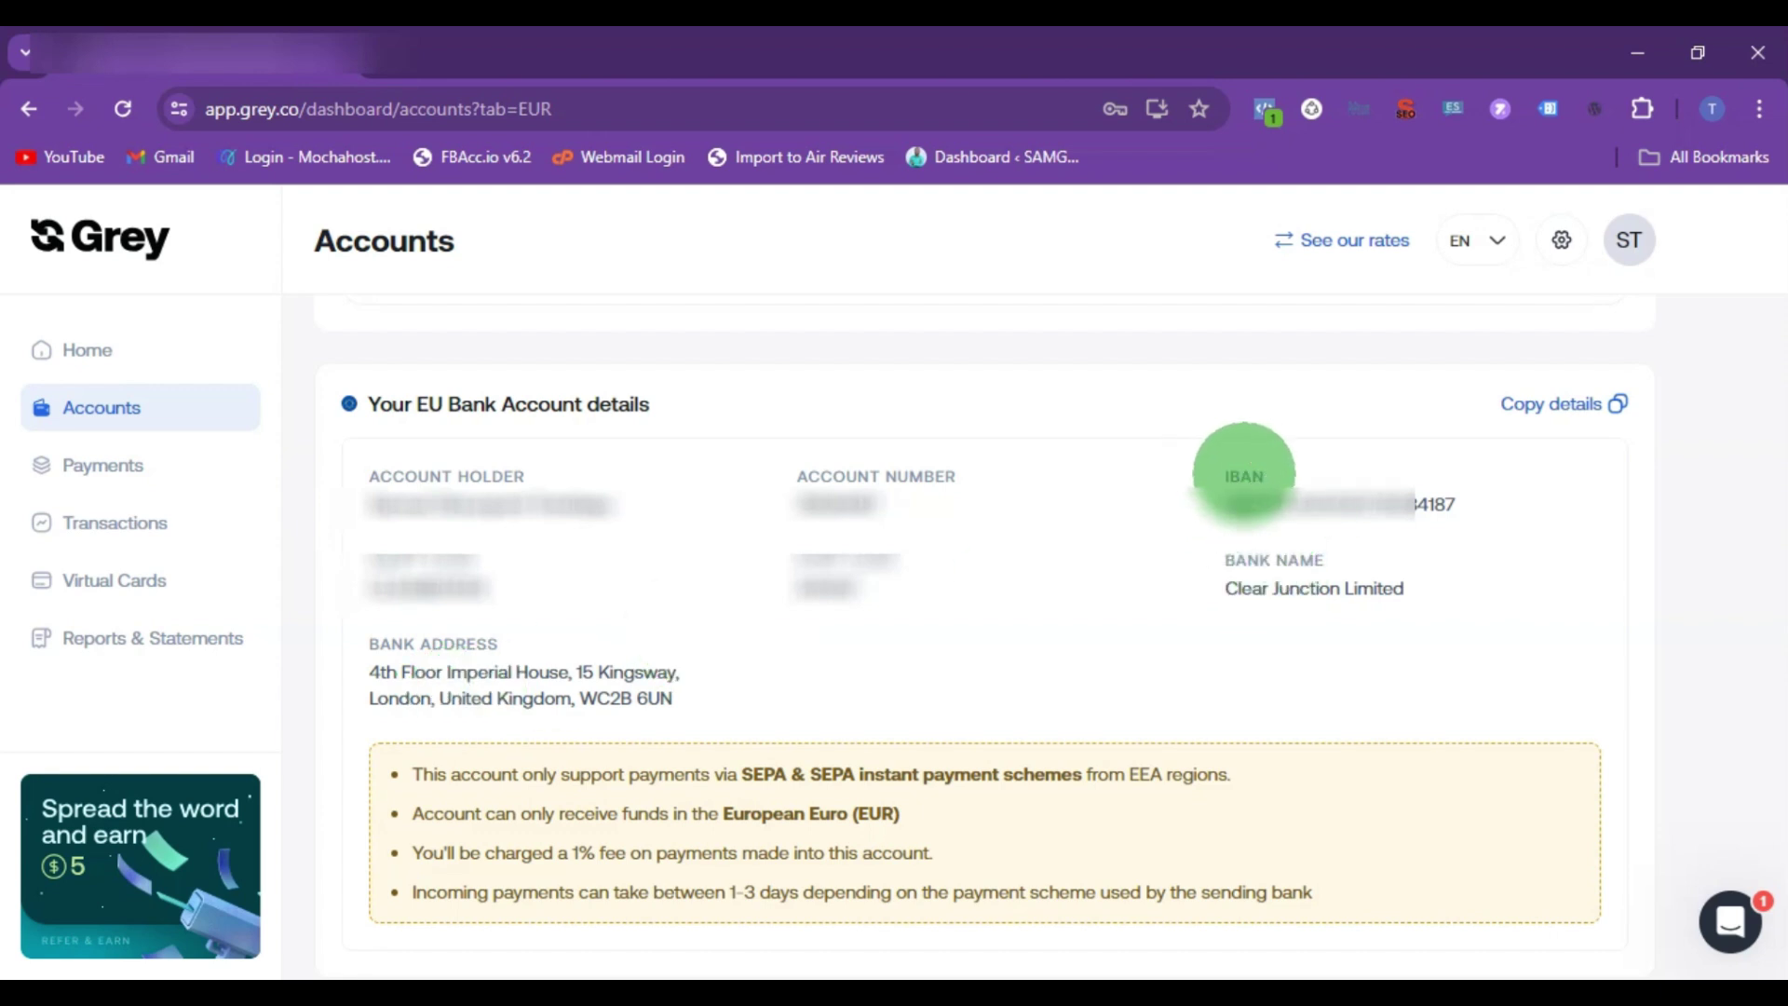
pyautogui.moveTo(1220, 503); pyautogui.dragTo(1486, 503)
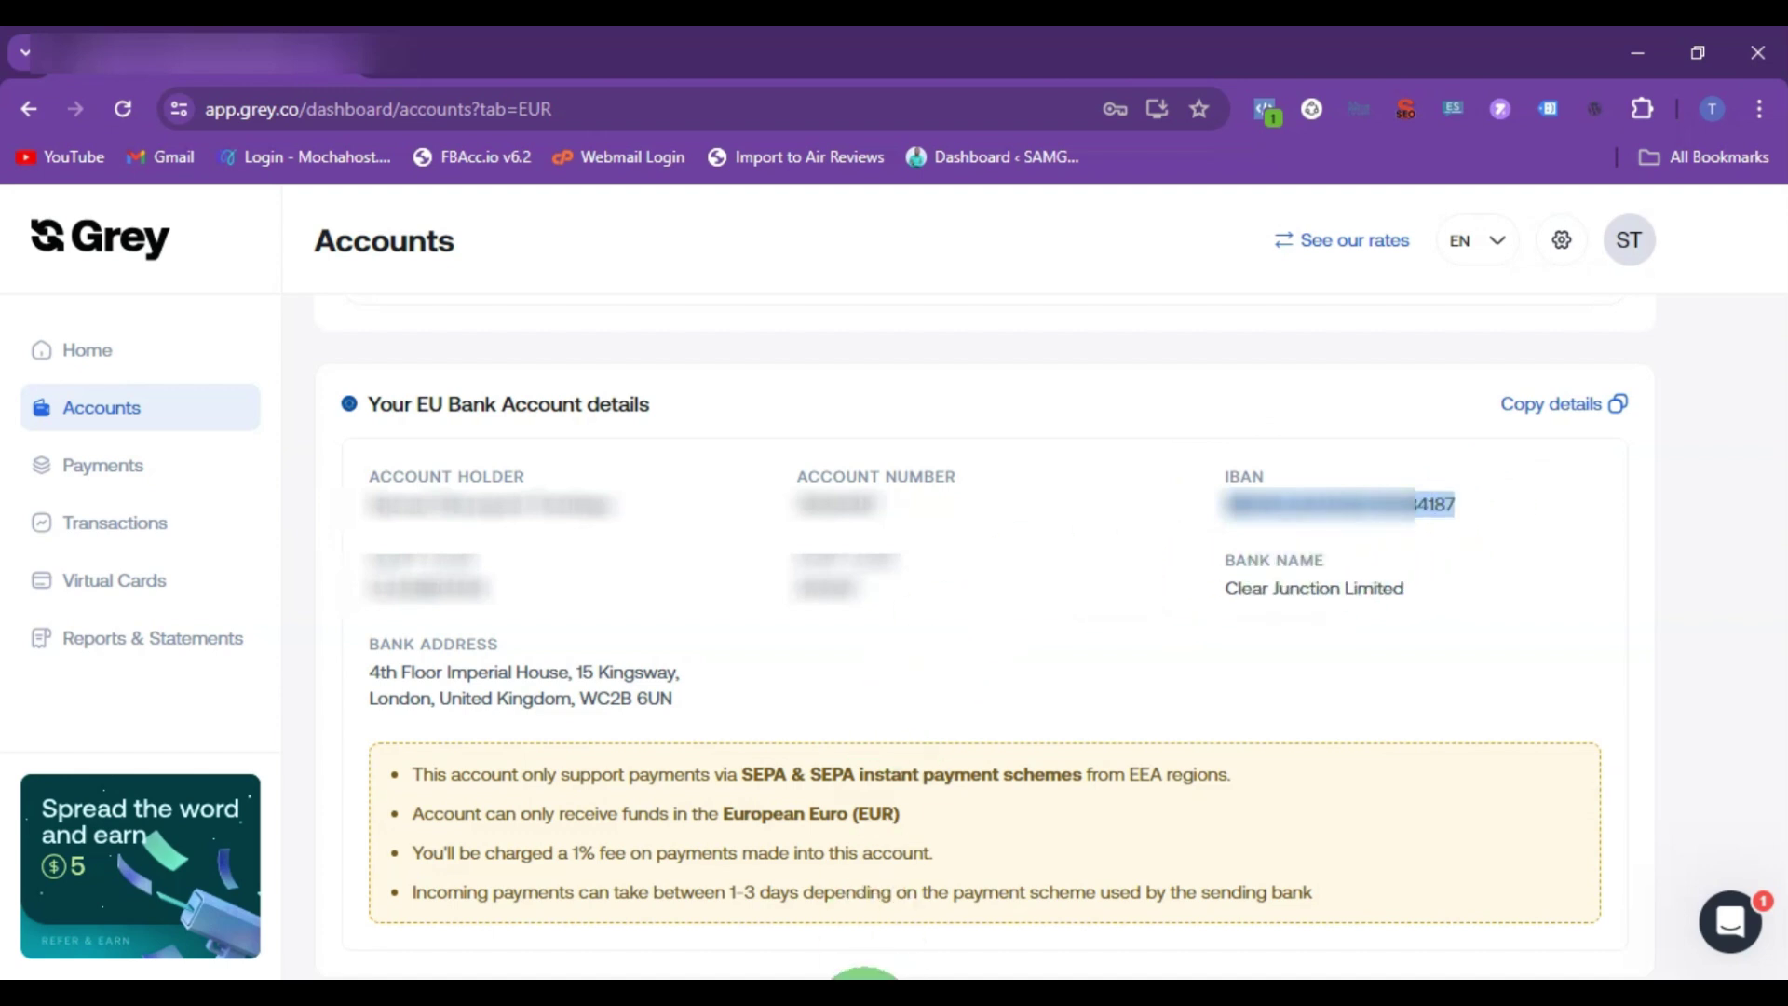
pyautogui.click(880, 973)
pyautogui.click(471, 615)
# Step: Paste the IBAN into both the IBAN and Confirm account number fields and submit
pyautogui.hotkey('ctrl', 'v')
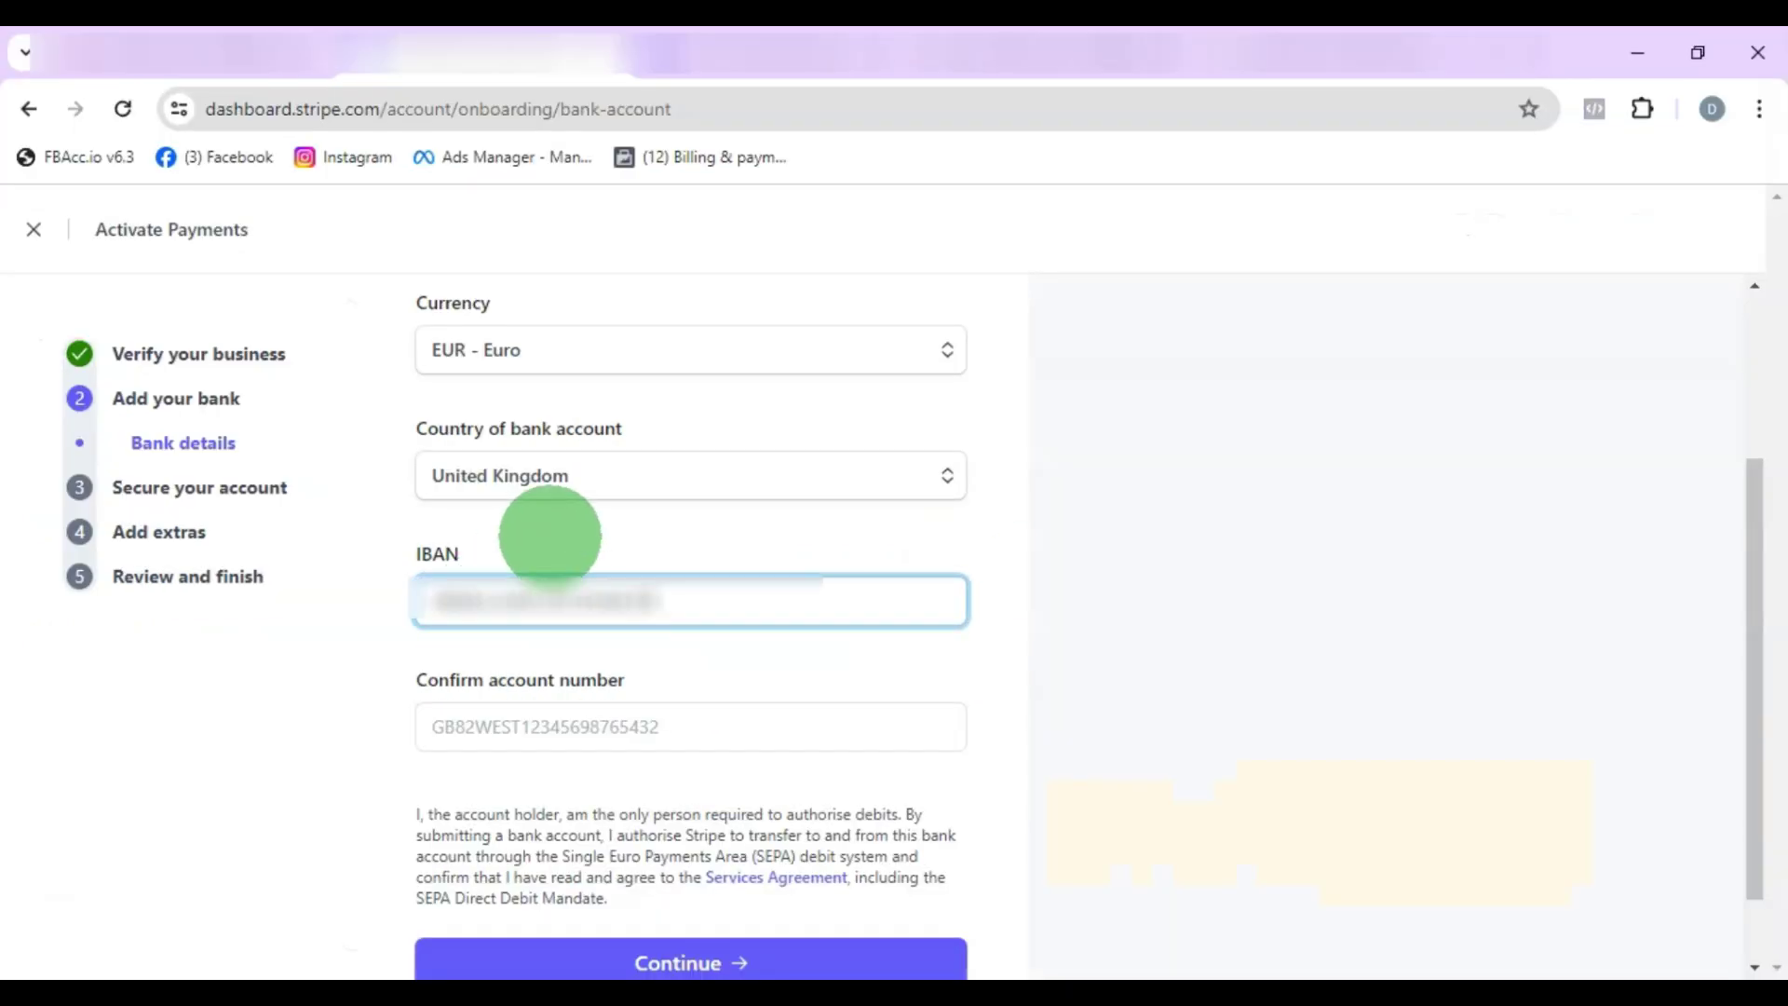
pyautogui.click(478, 727)
pyautogui.hotkey('ctrl', 'v')
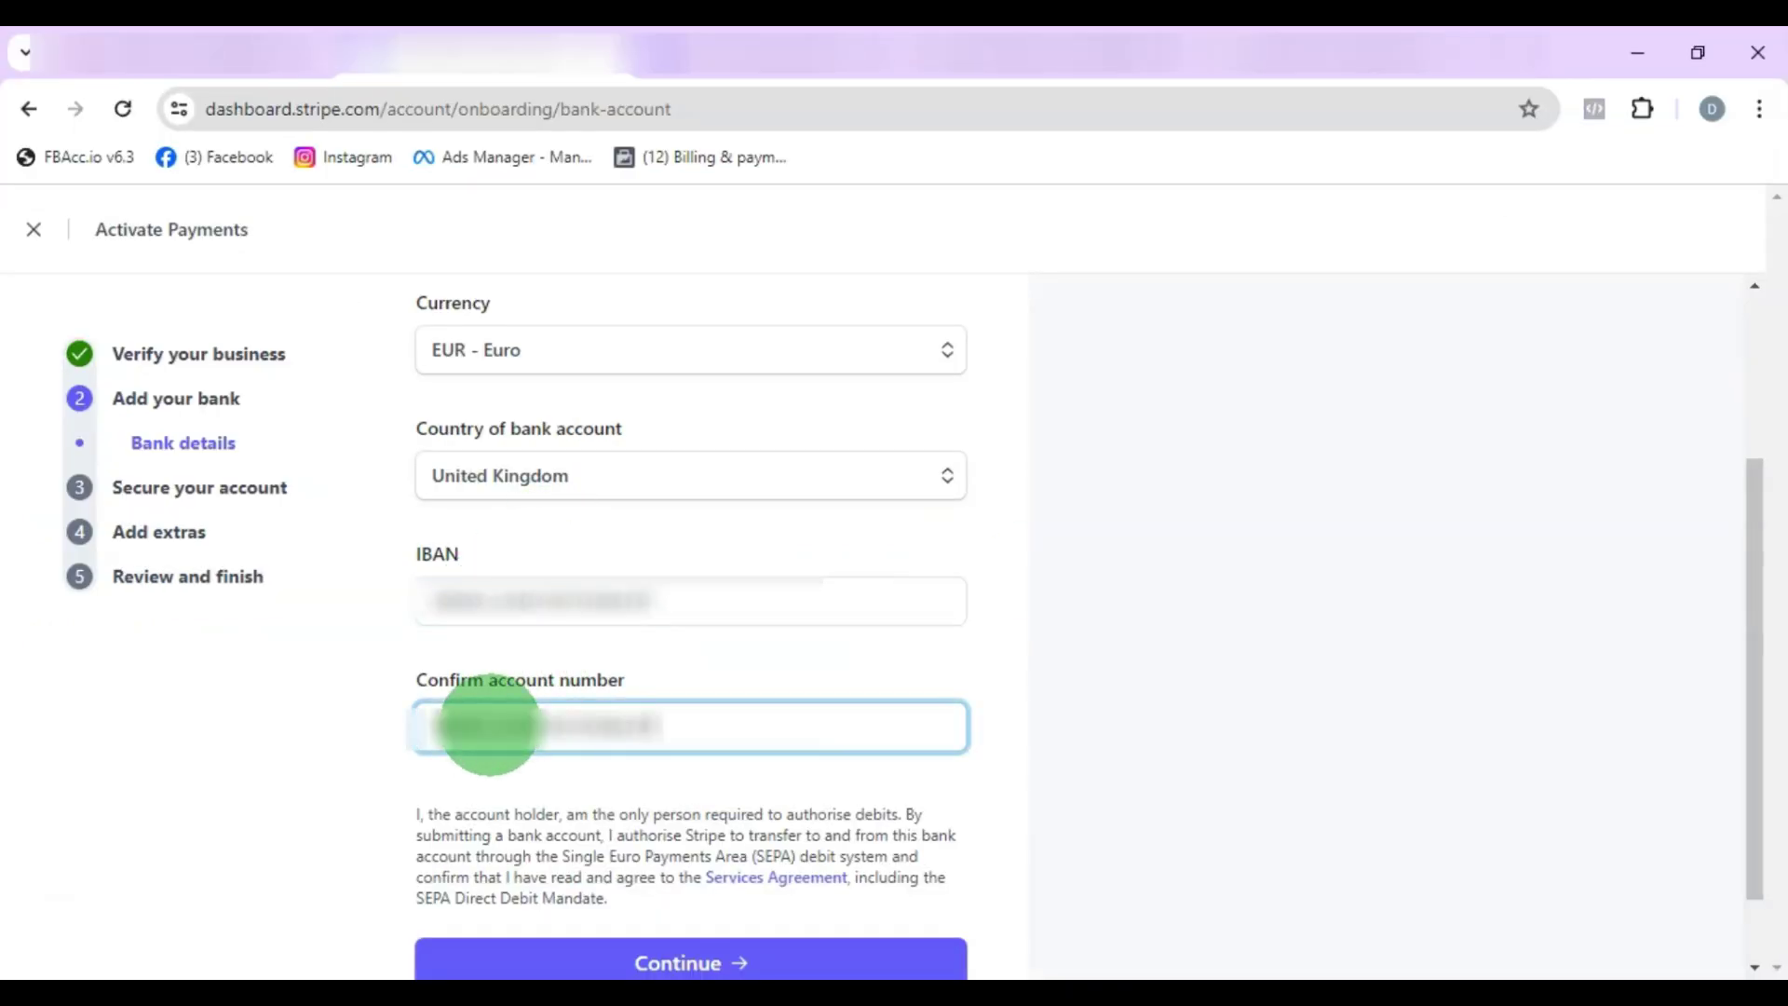
pyautogui.scroll(-1, 807, 745)
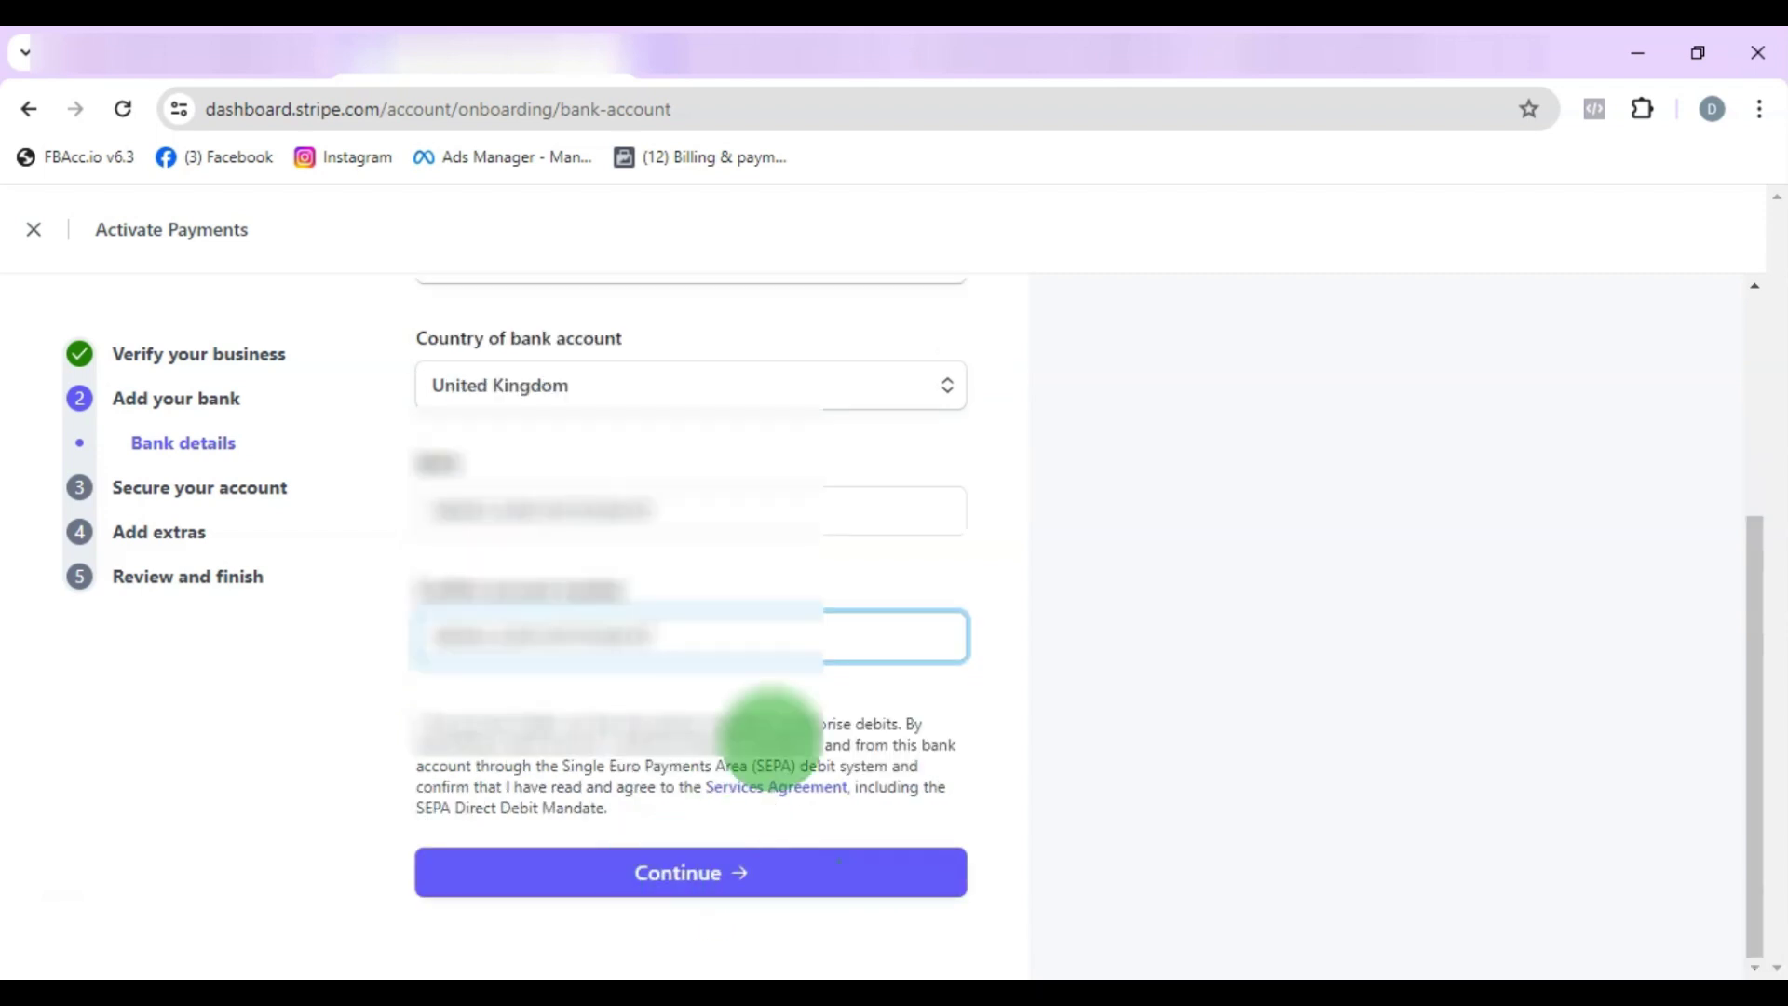
pyautogui.click(657, 863)
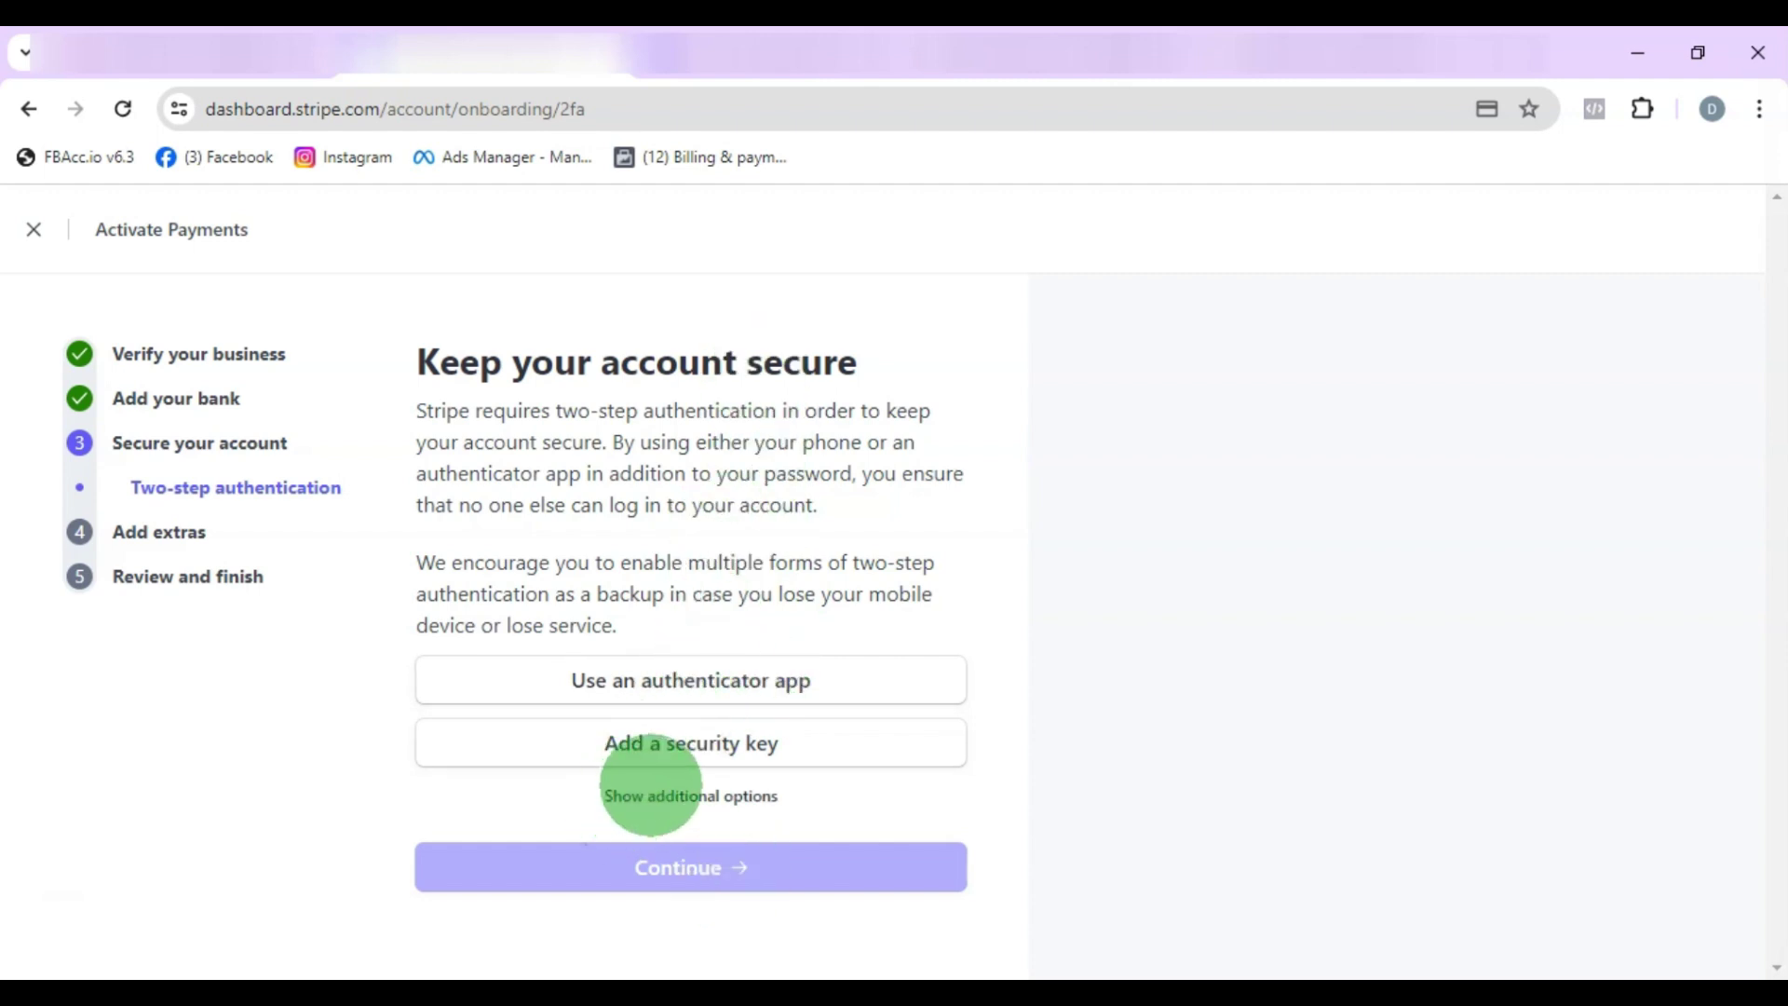
# Step: Choose SMS two-step authentication, confirm the mobile number, and enter the texted verification code
pyautogui.click(637, 797)
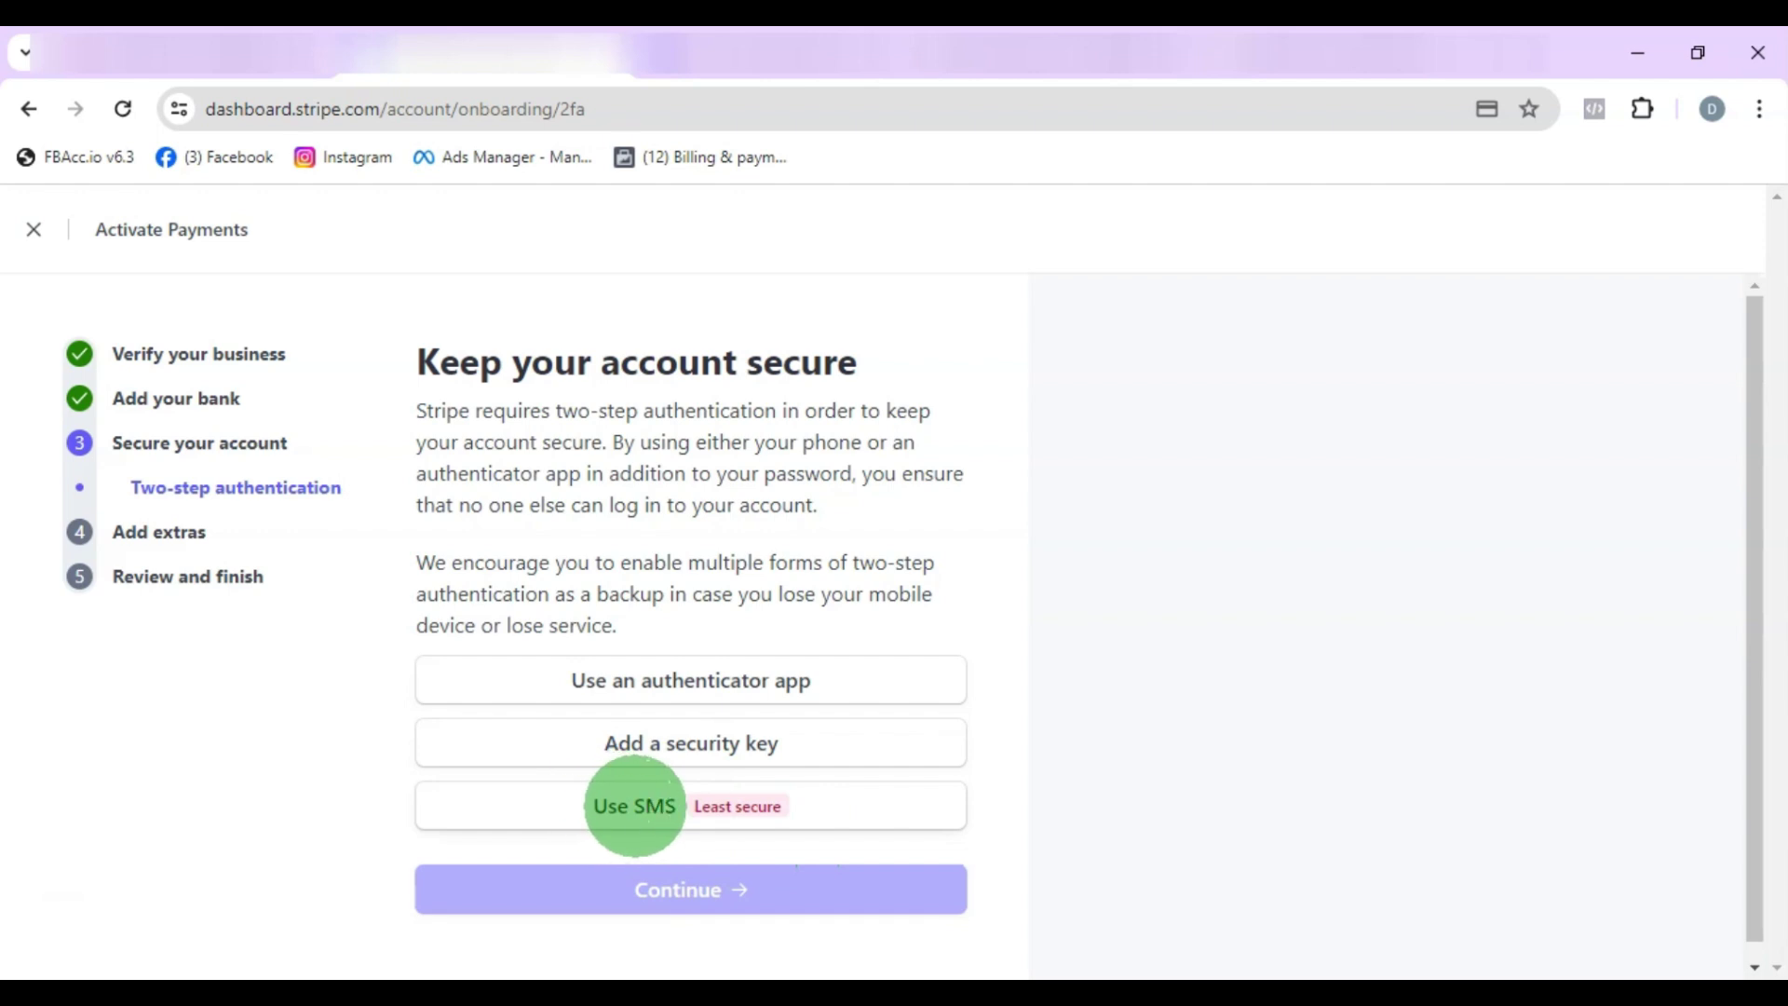
pyautogui.click(671, 806)
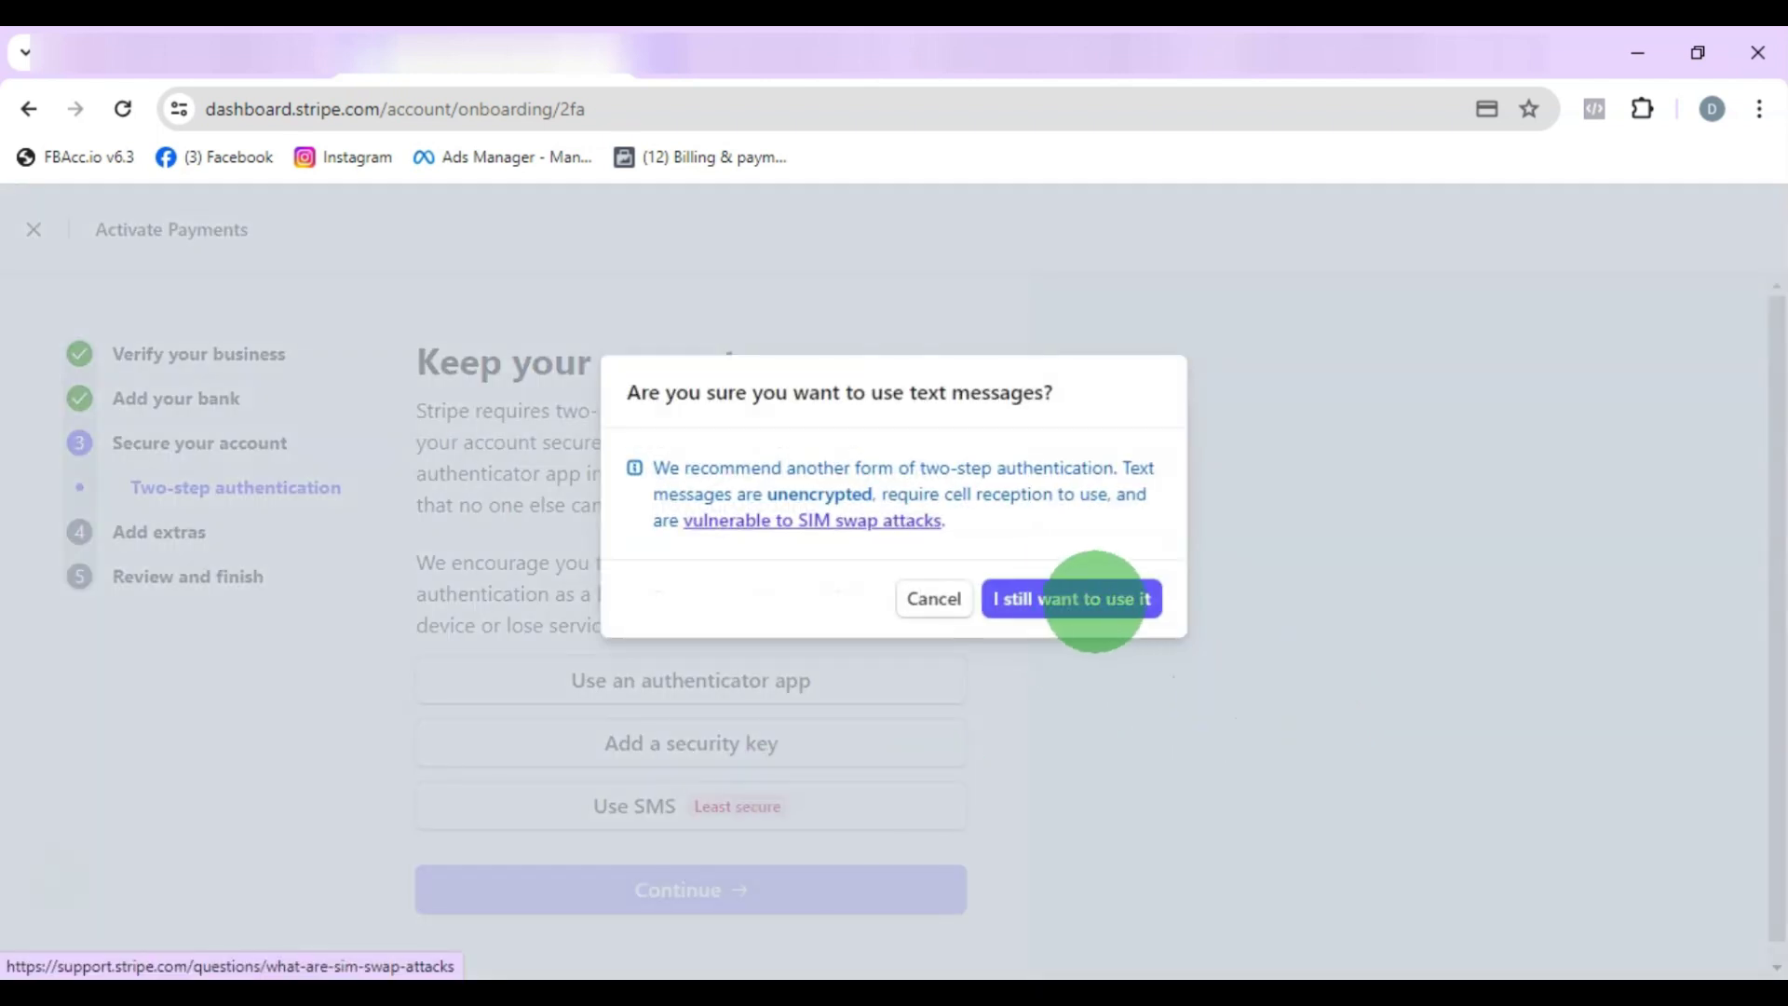
pyautogui.click(1132, 597)
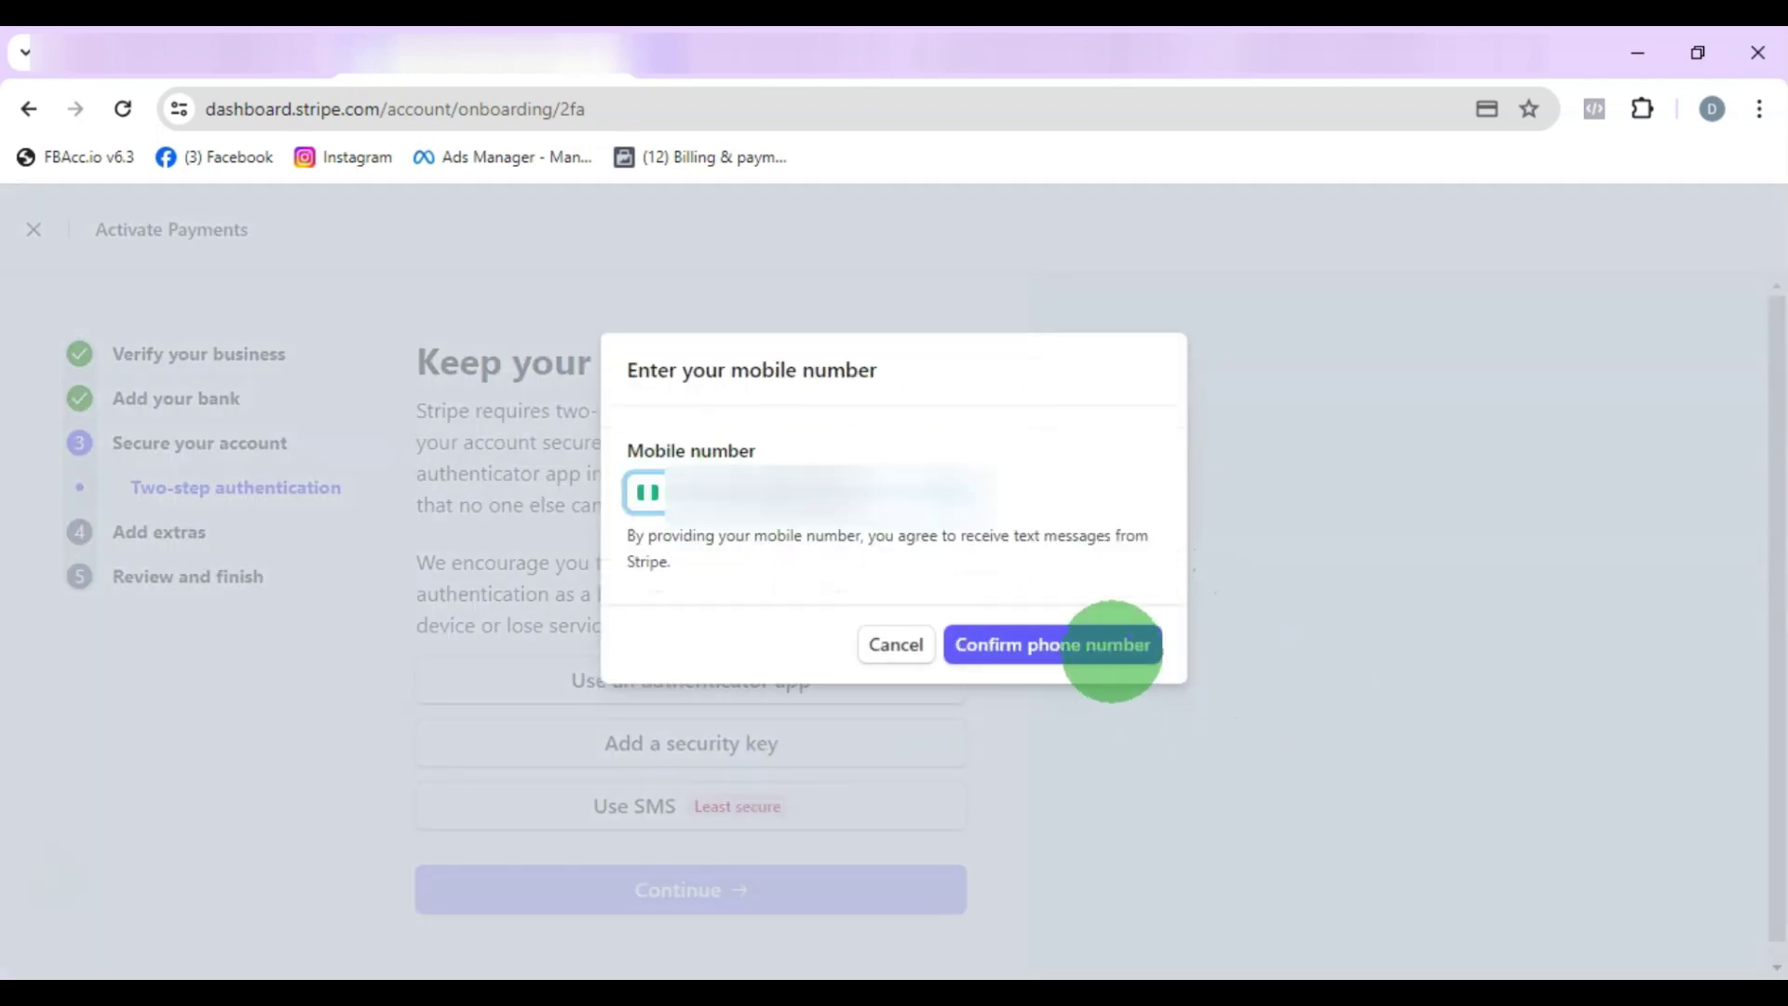
pyautogui.click(1089, 643)
pyautogui.click(711, 531)
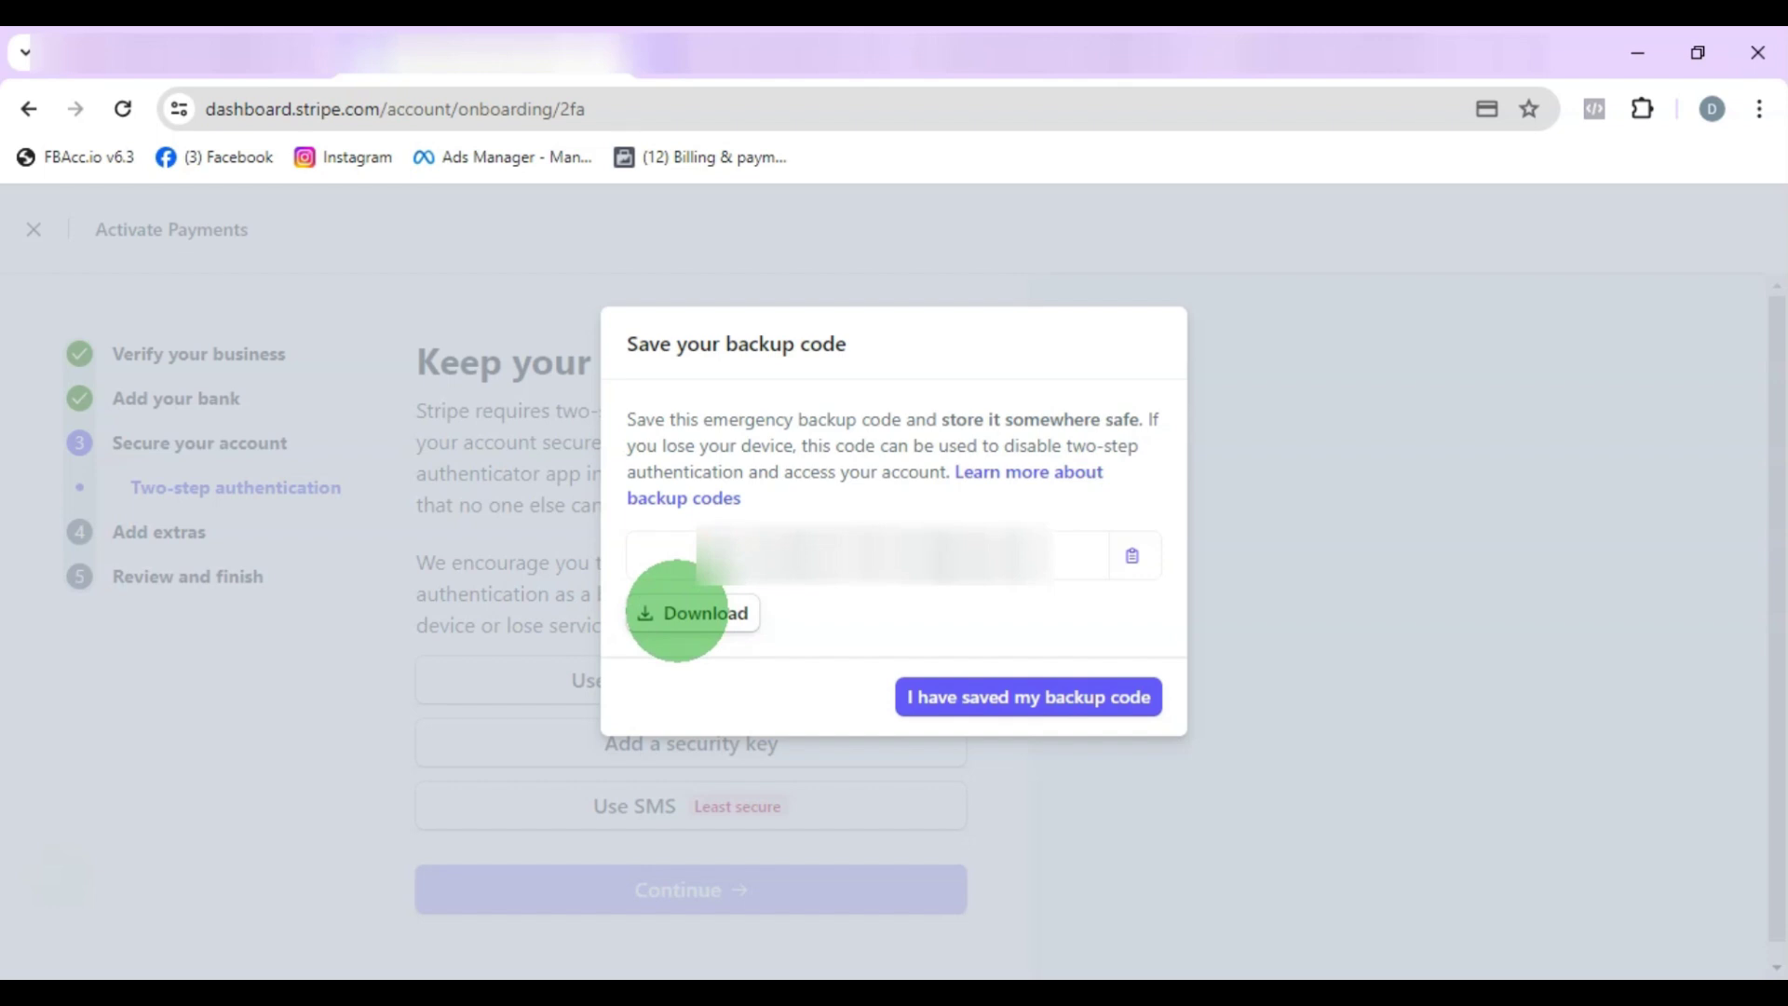
# Step: Download the backup code, confirm it is saved, and finish two-step authentication
pyautogui.click(677, 611)
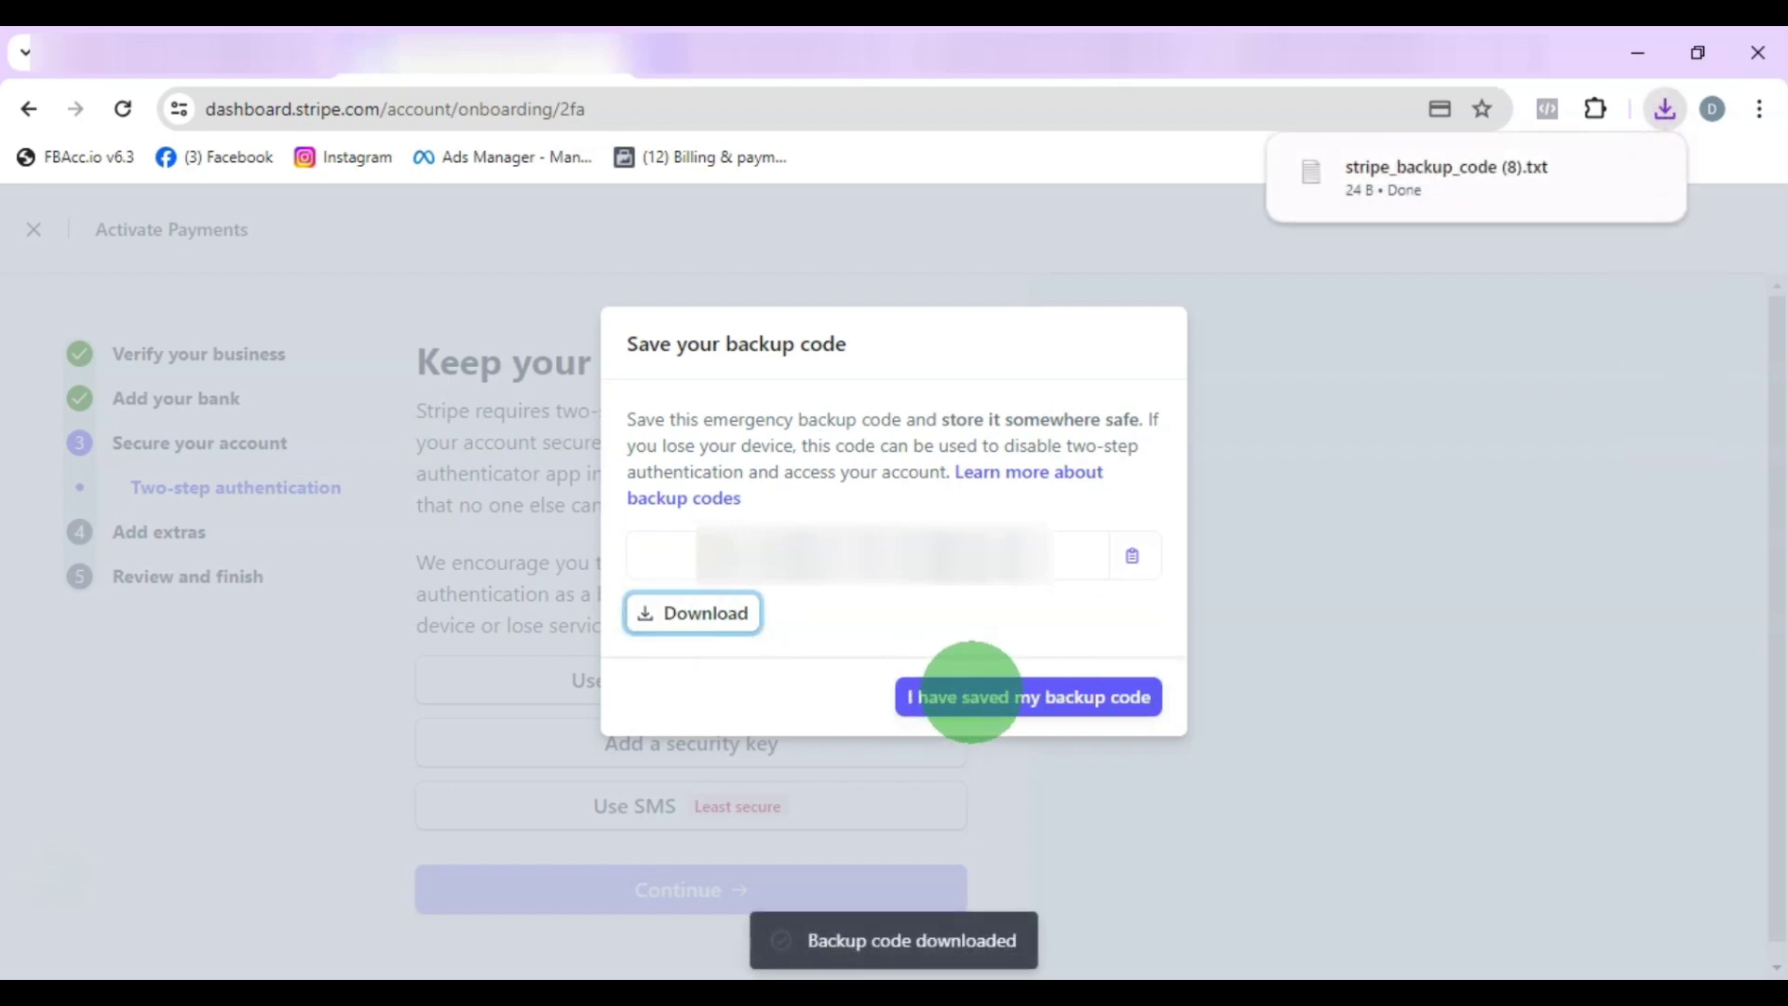
pyautogui.click(971, 694)
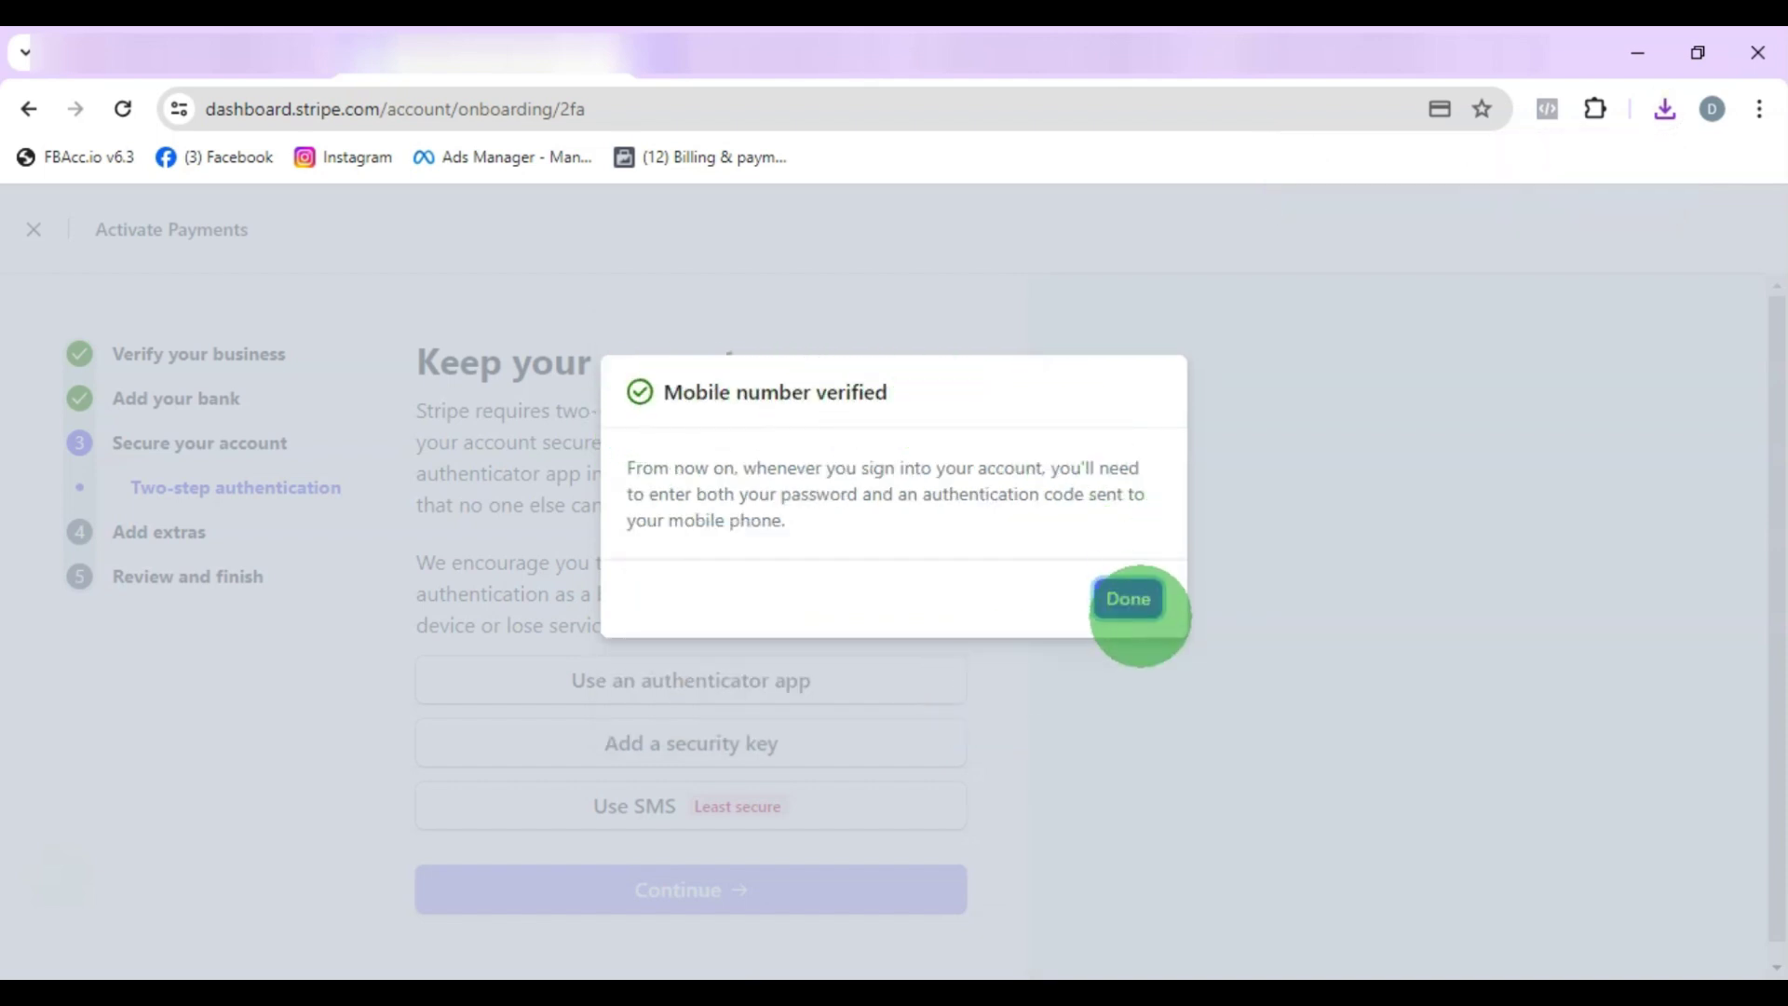
pyautogui.click(1128, 598)
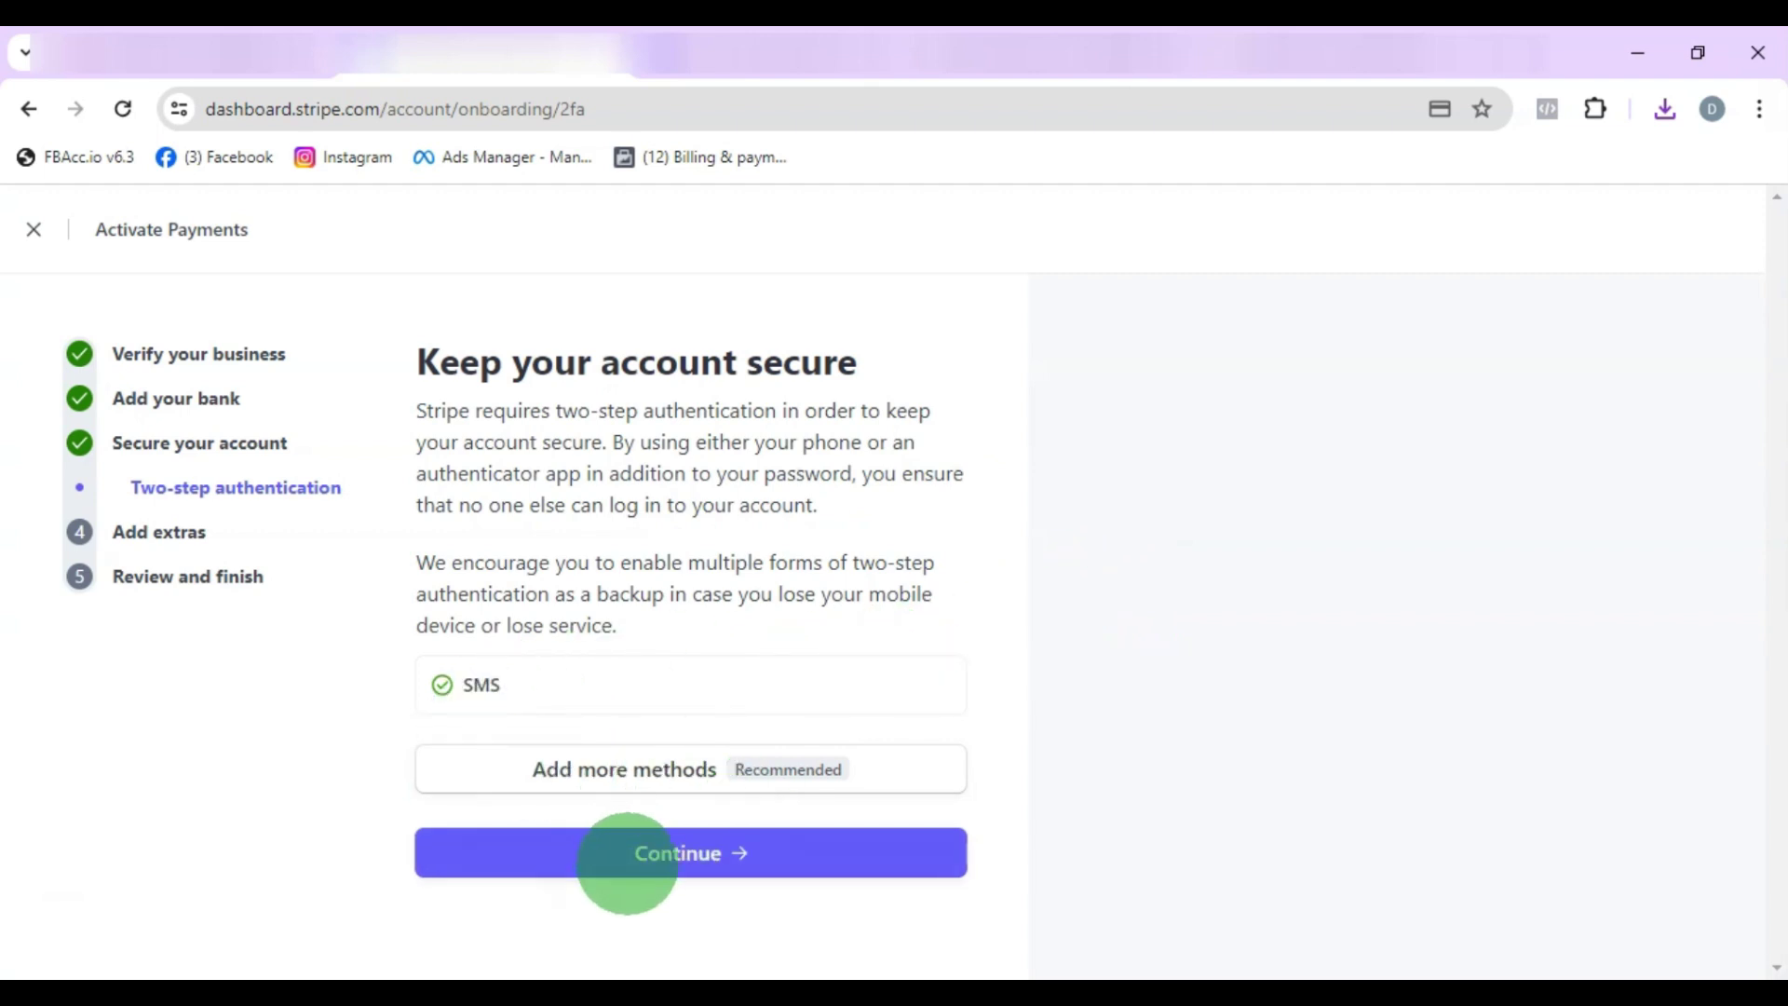
pyautogui.click(651, 846)
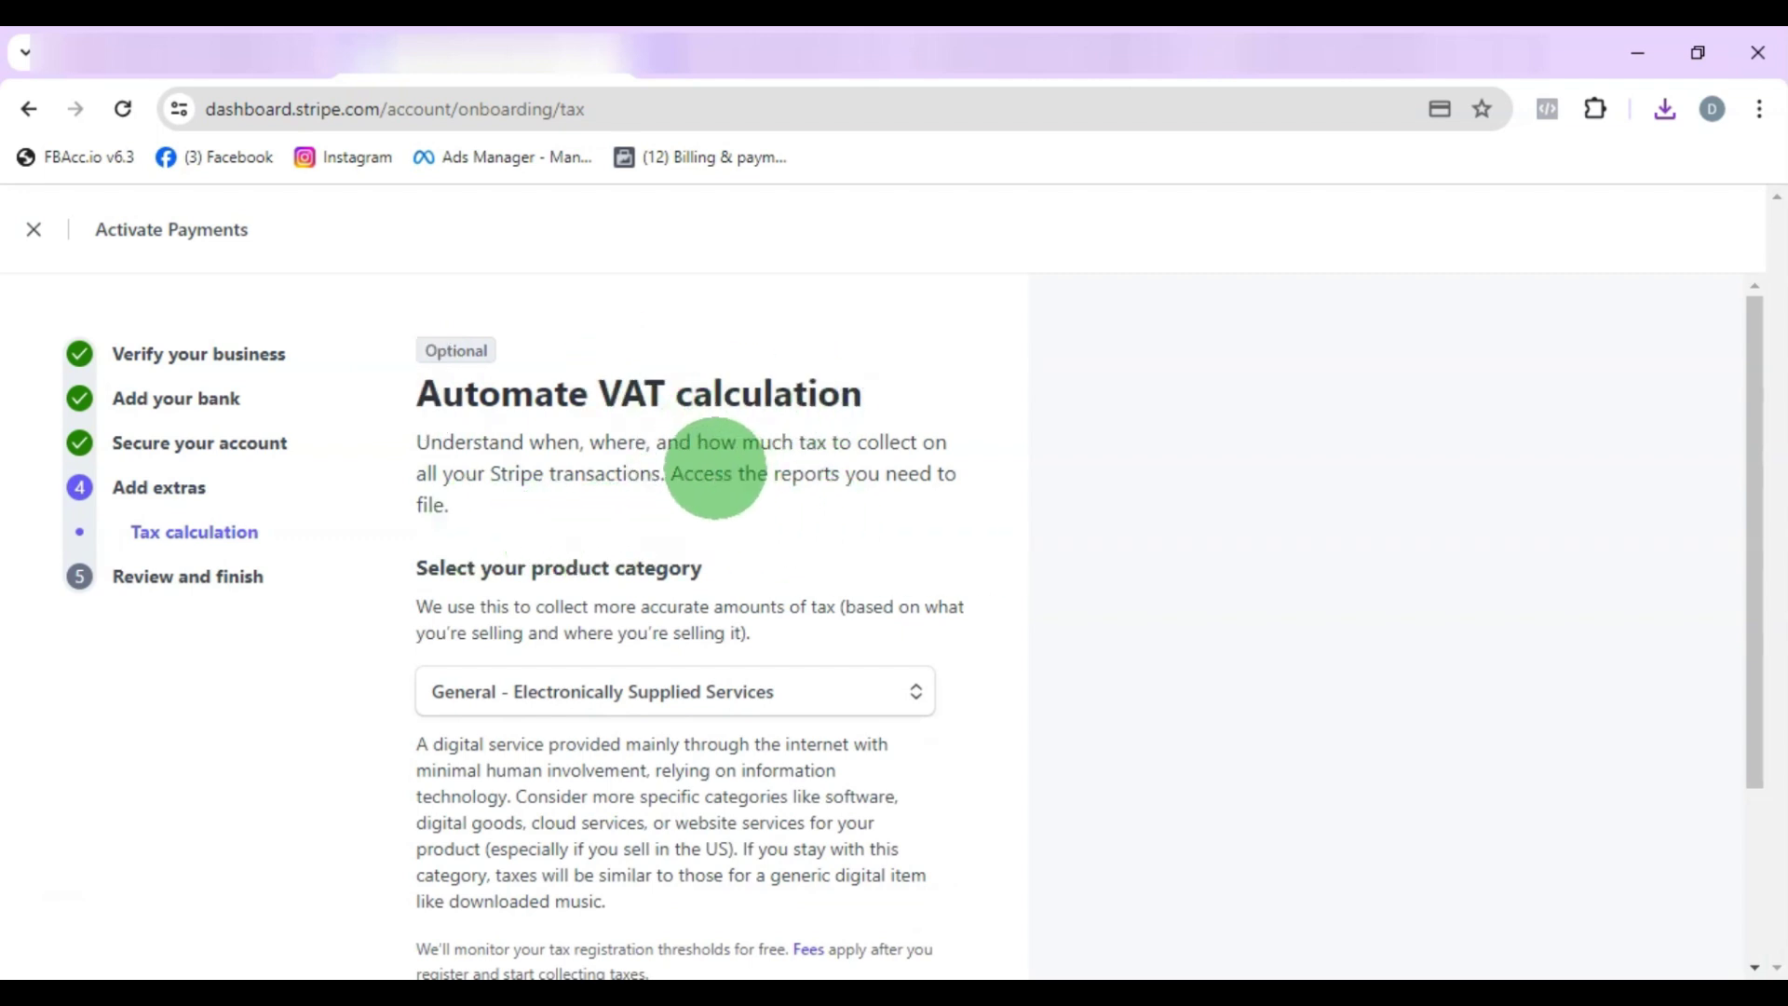
# Step: Skip the optional Automate VAT calculation step
pyautogui.moveTo(431, 345); pyautogui.dragTo(549, 350)
pyautogui.click(794, 405)
pyautogui.scroll(-3, 794, 411)
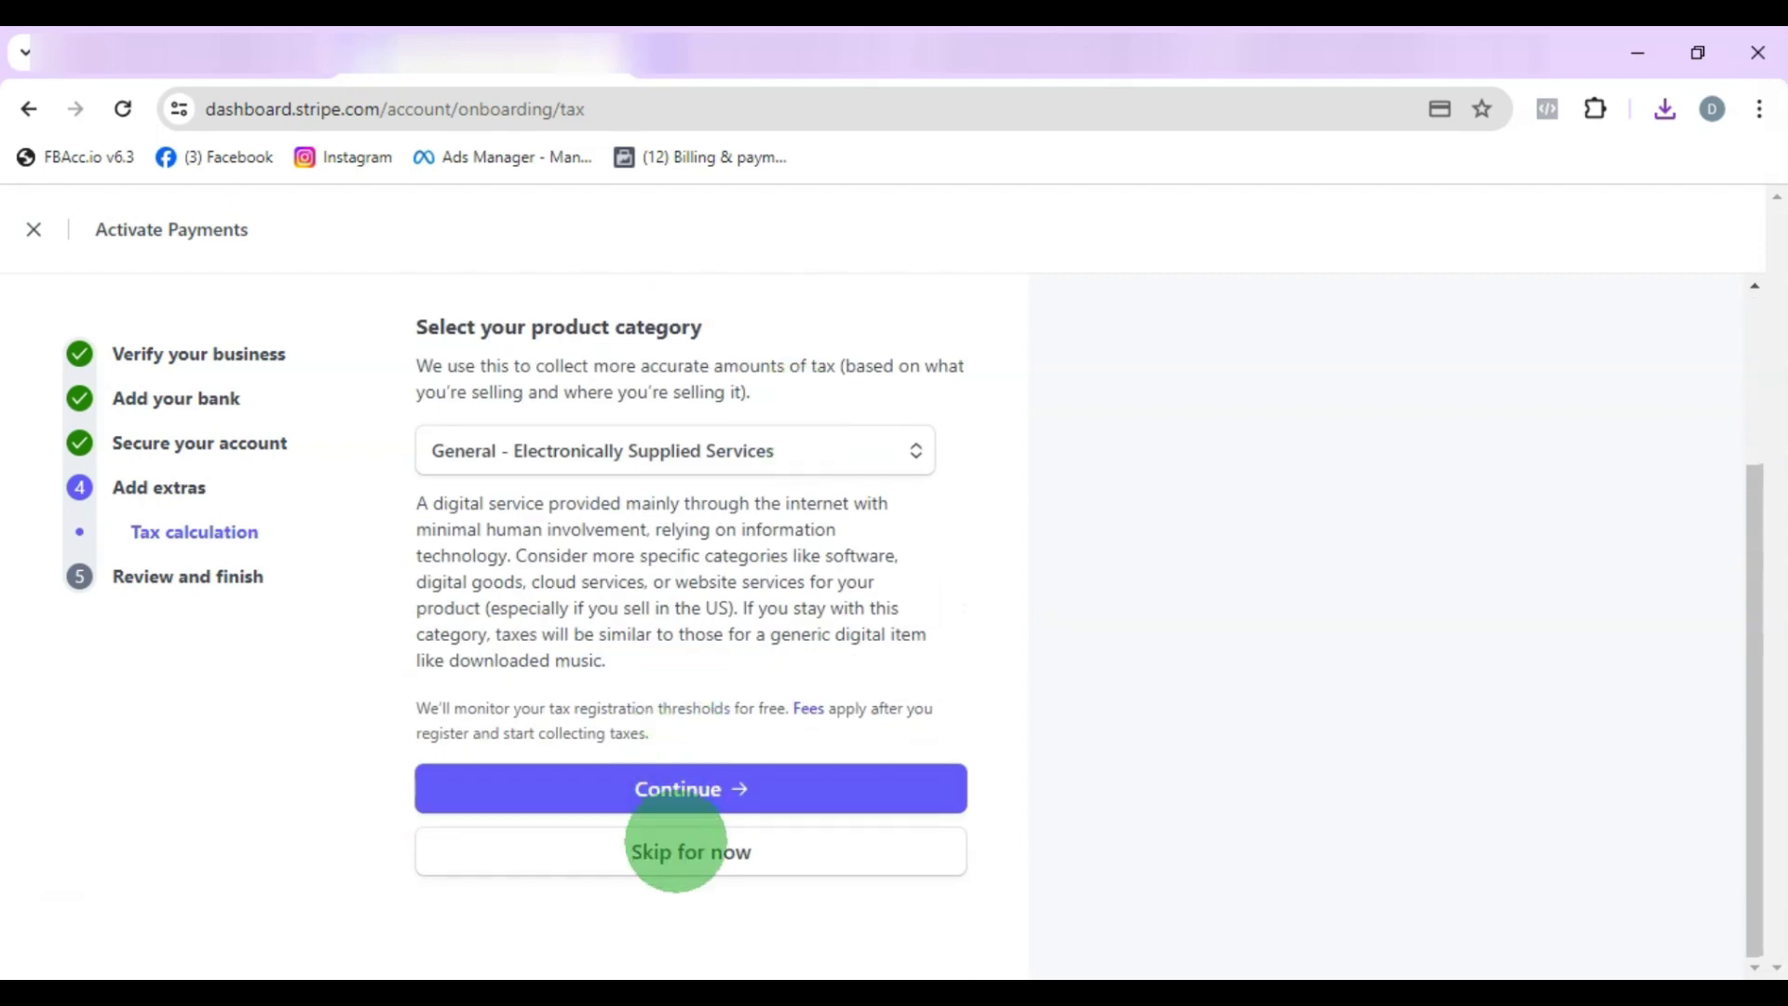
pyautogui.click(704, 852)
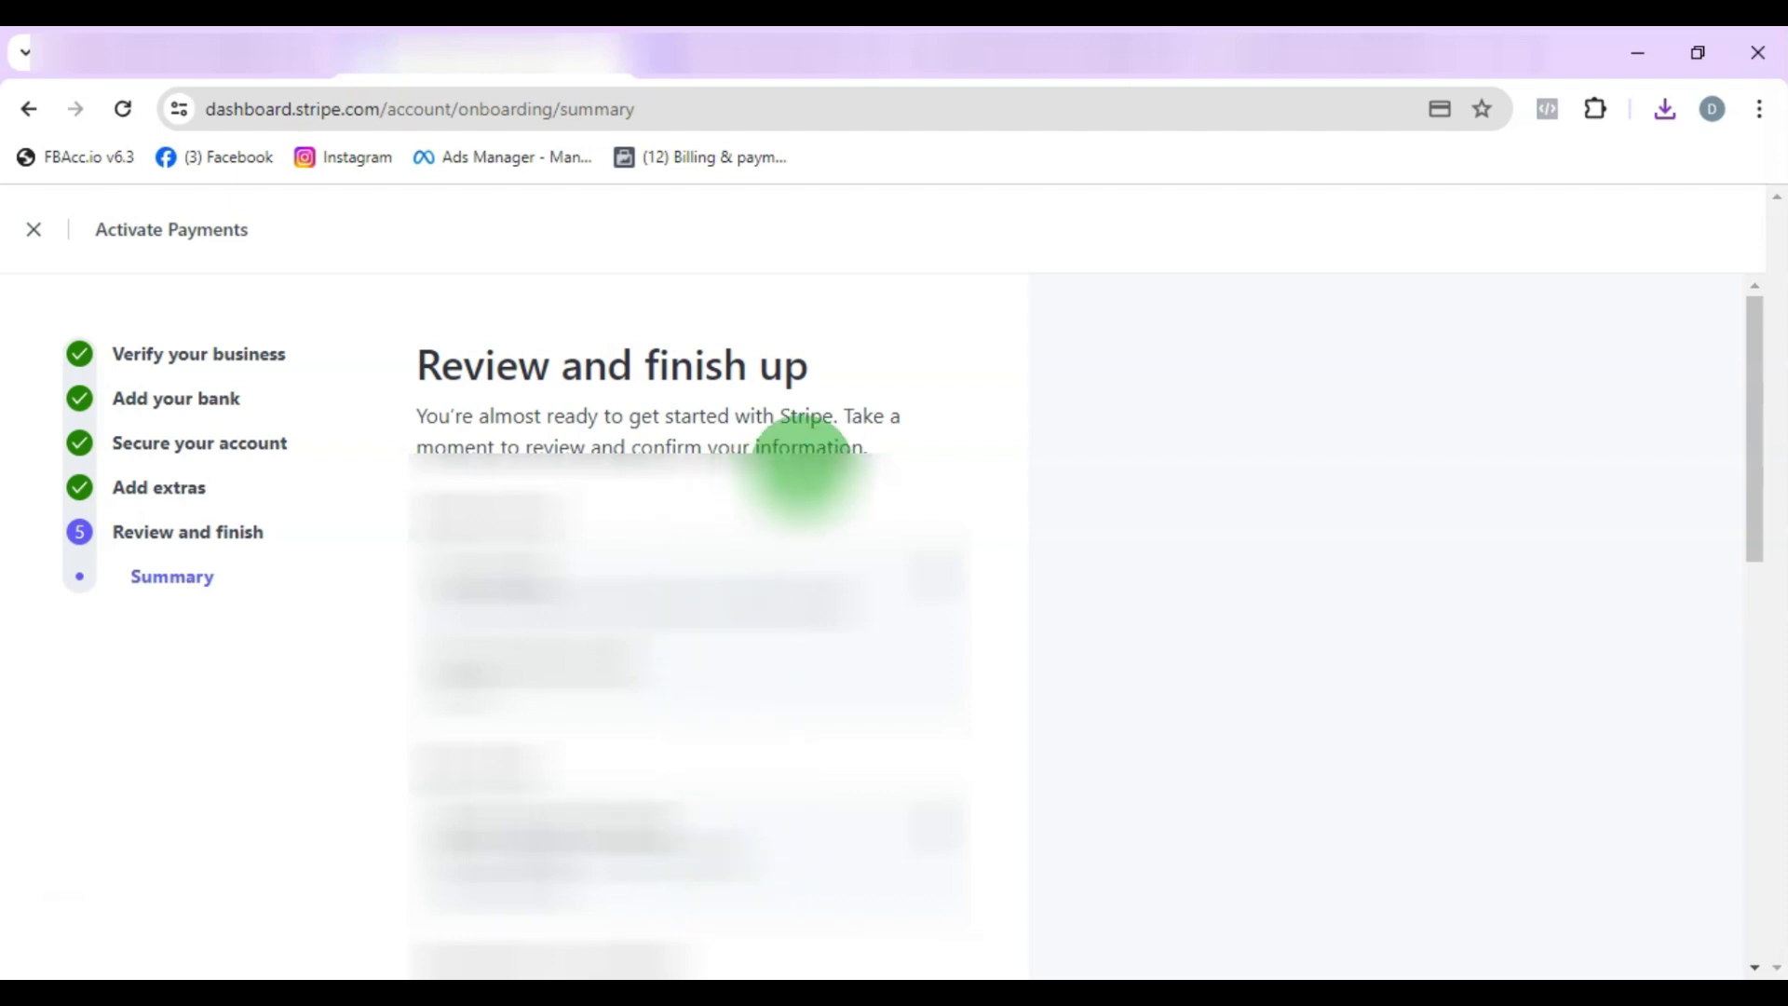
# Step: Agree to the terms and submit the onboarding summary
pyautogui.scroll(-10, 802, 470)
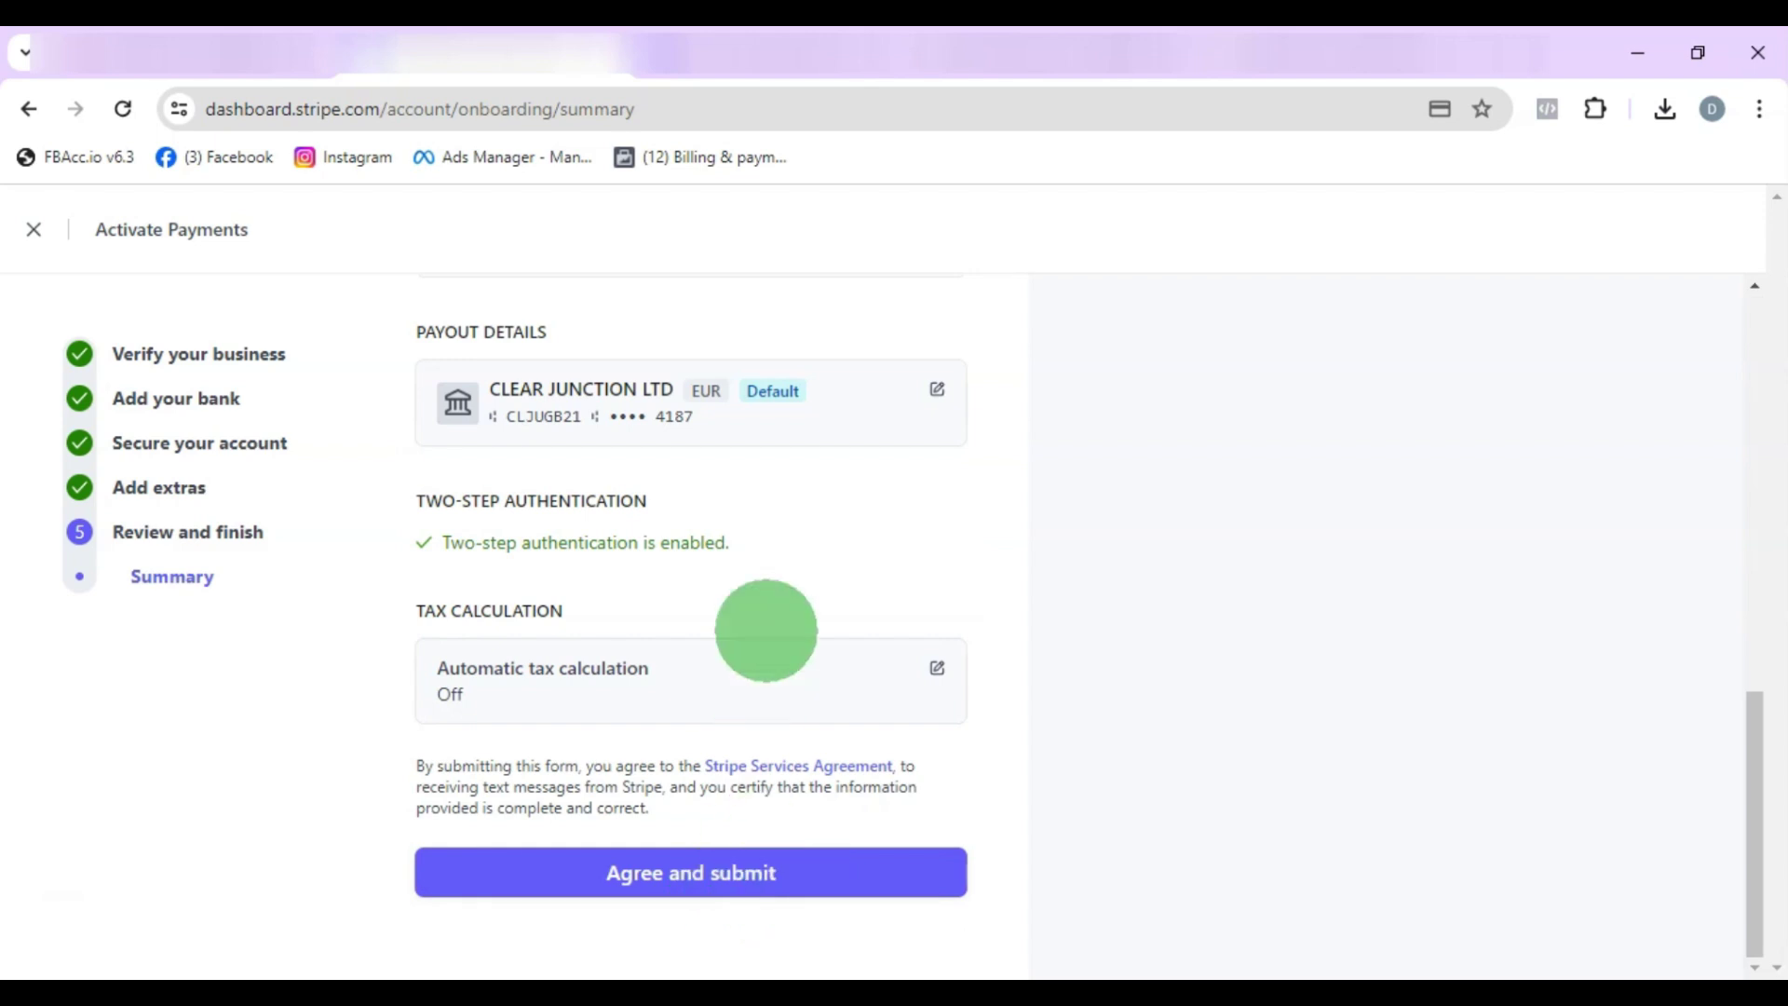
pyautogui.click(713, 876)
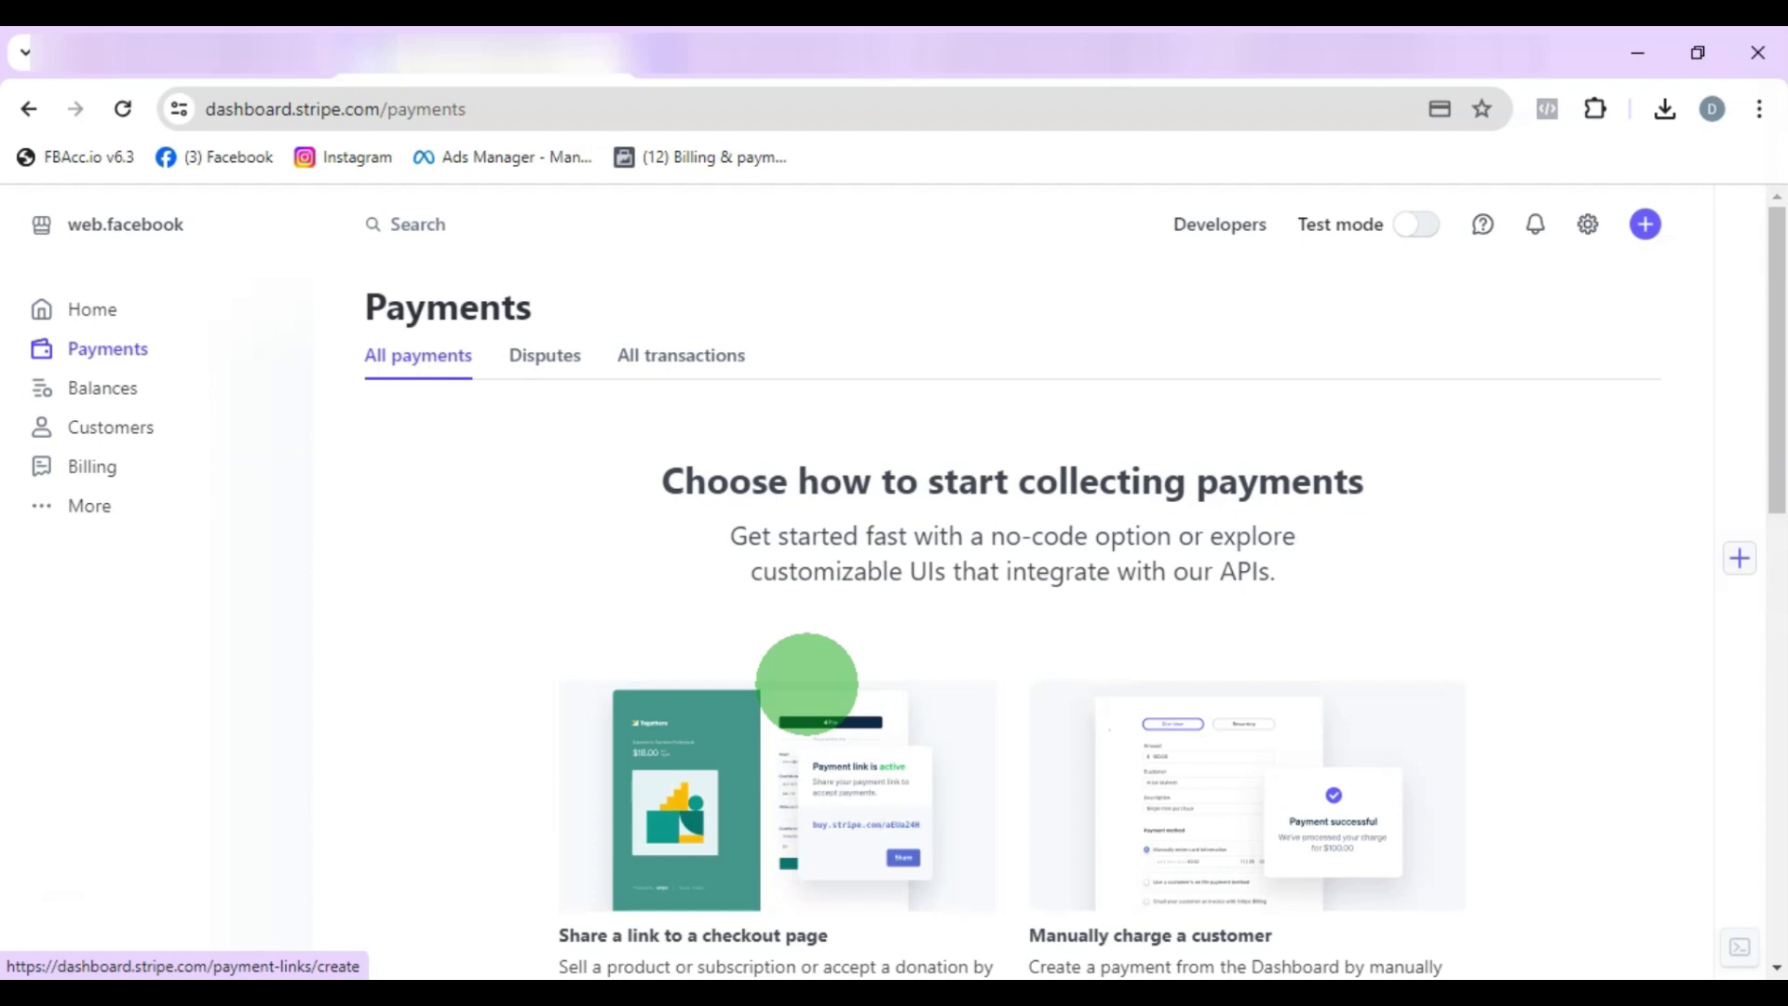
# Step: Return to the Home dashboard and reload it to show the Get started with Stripe panel
pyautogui.click(107, 312)
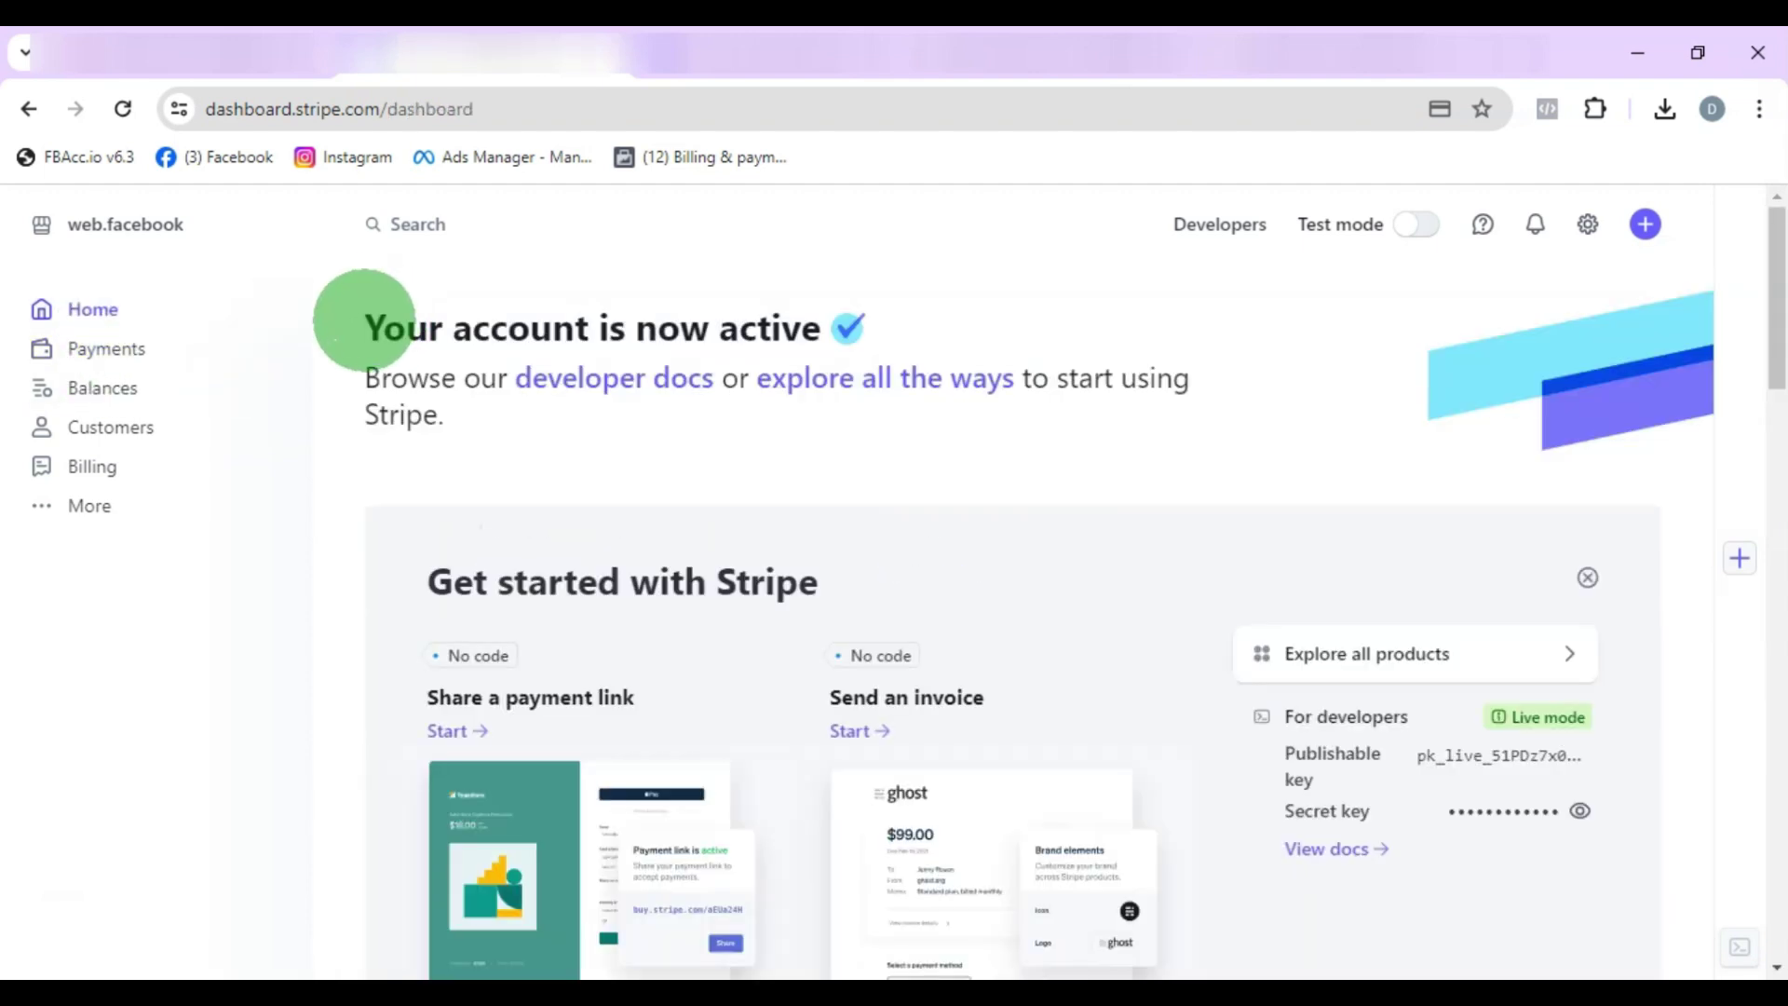
pyautogui.click(122, 109)
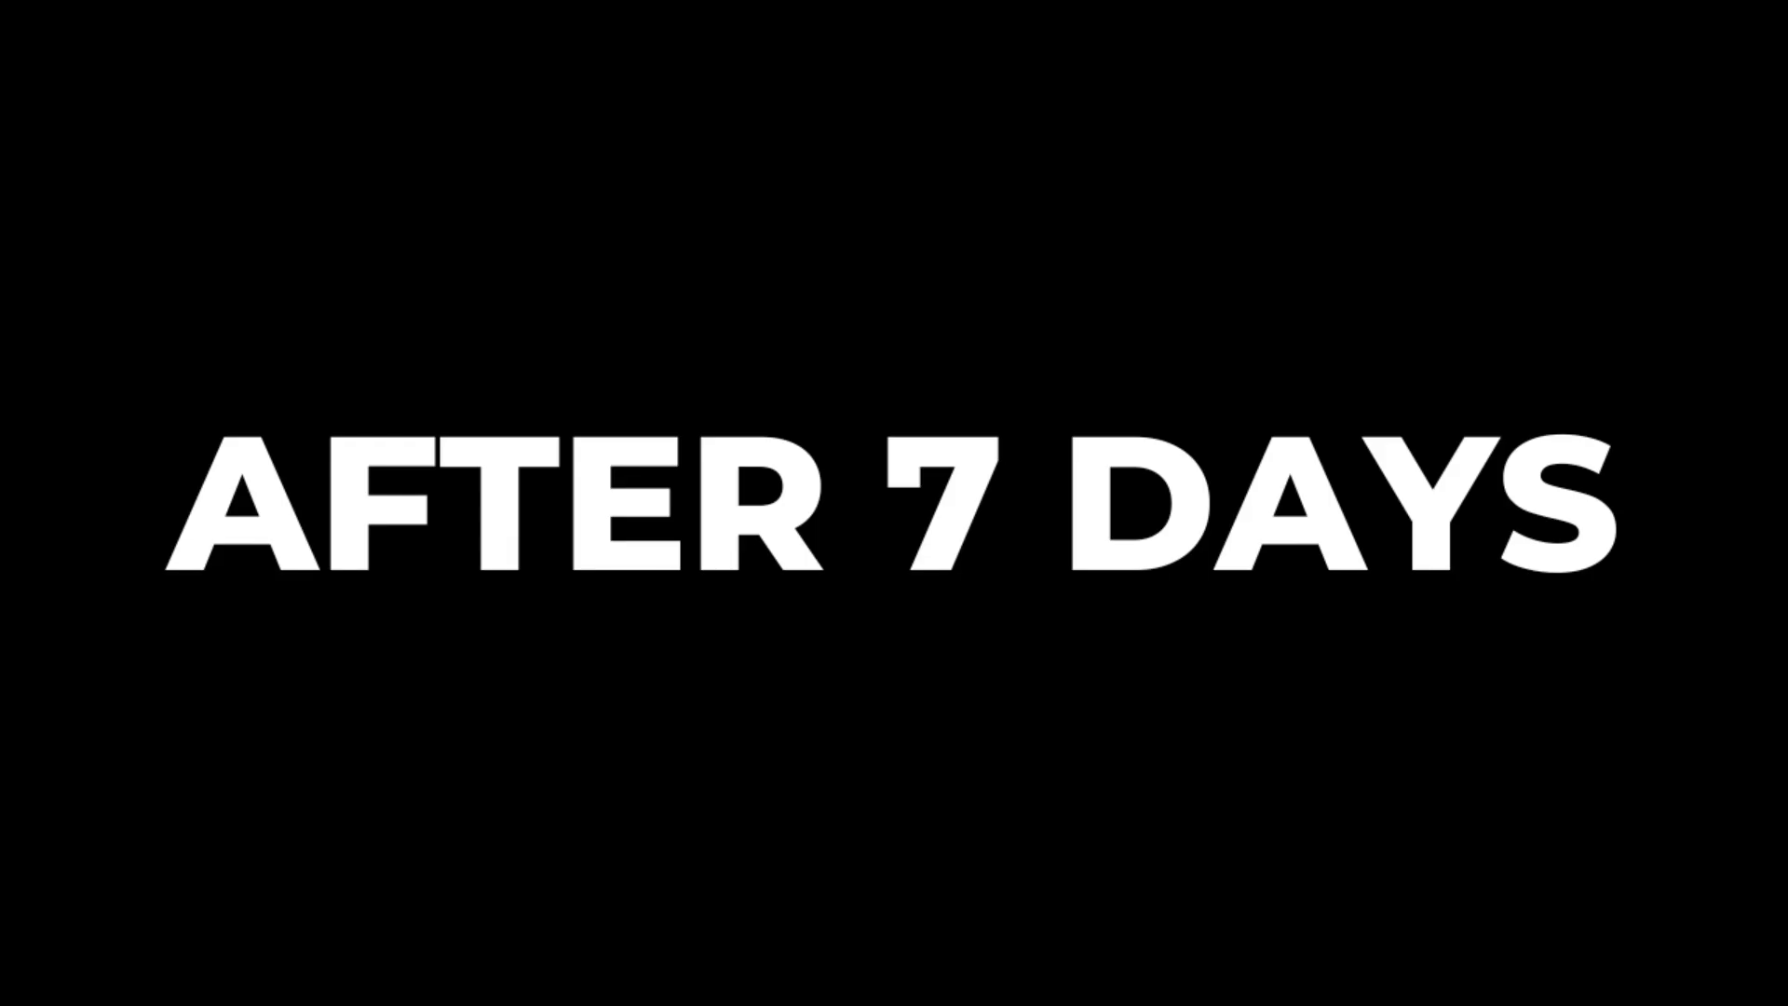
# Step: Reload the dashboard, highlight the additional-information-required notice, and switch to the Gmail inbox
pyautogui.click(119, 110)
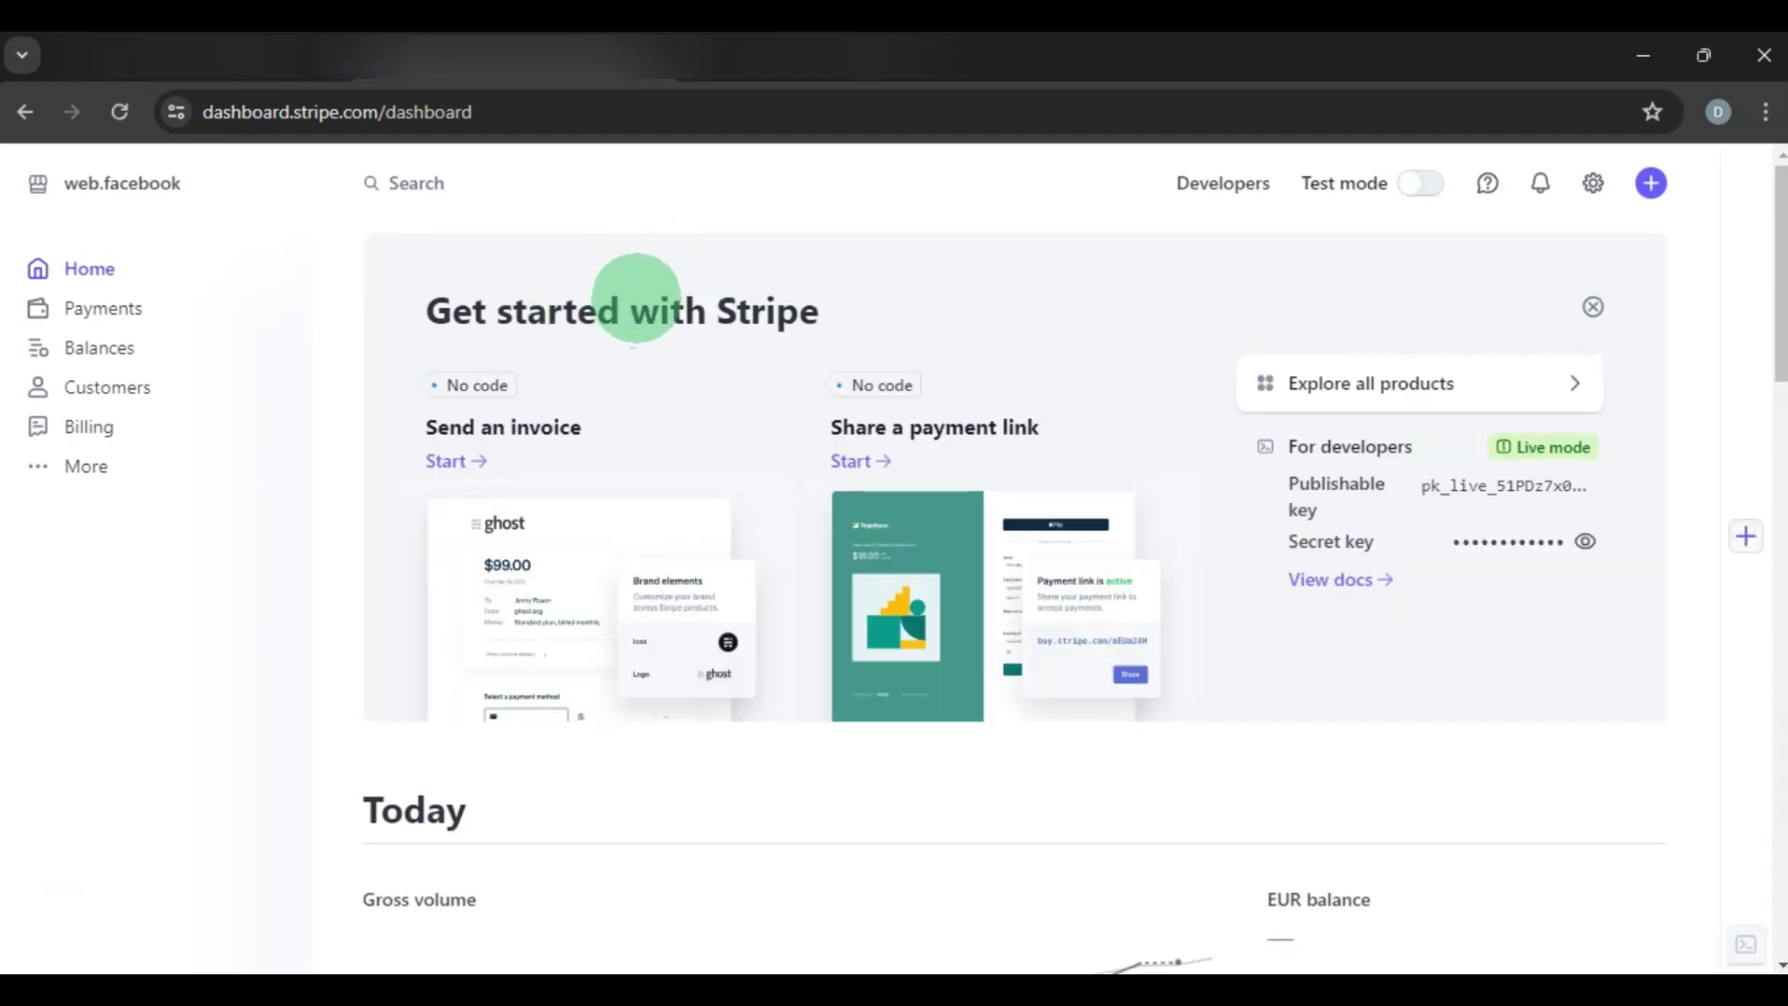
pyautogui.moveTo(415, 270); pyautogui.dragTo(1289, 335)
pyautogui.click(852, 65)
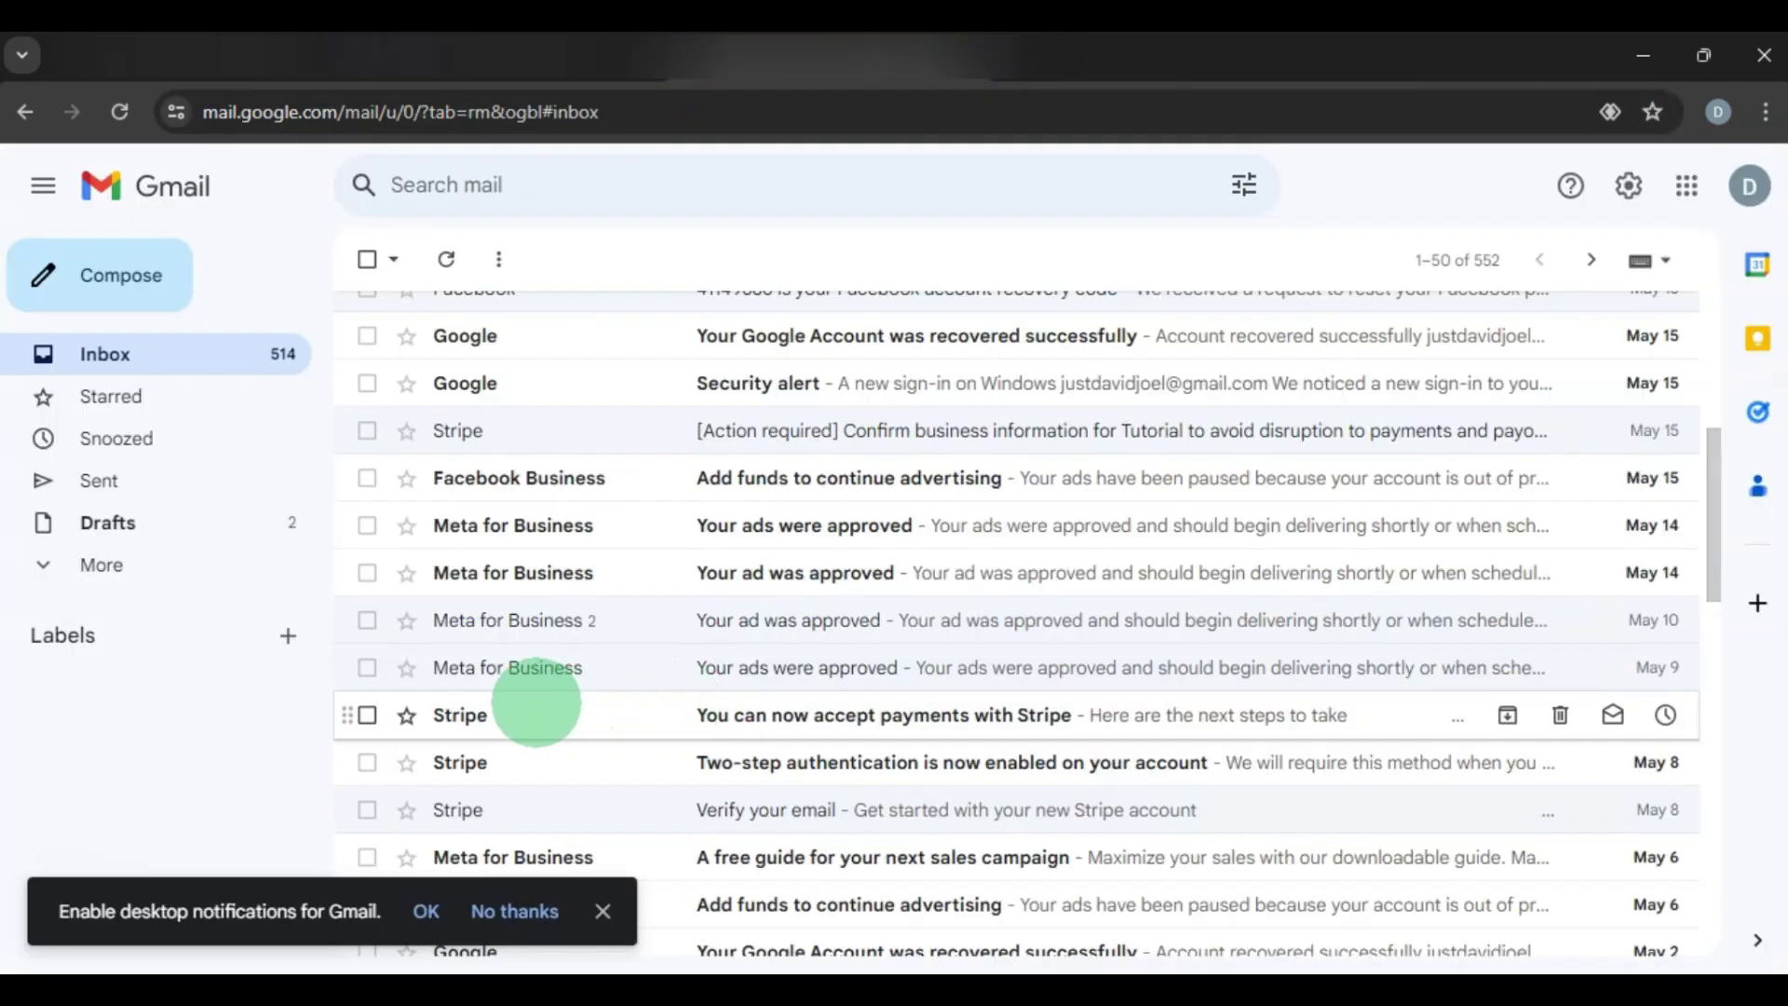
# Step: Select the 'You can now accept payments' and action-required Stripe emails, then return to Stripe
pyautogui.click(367, 714)
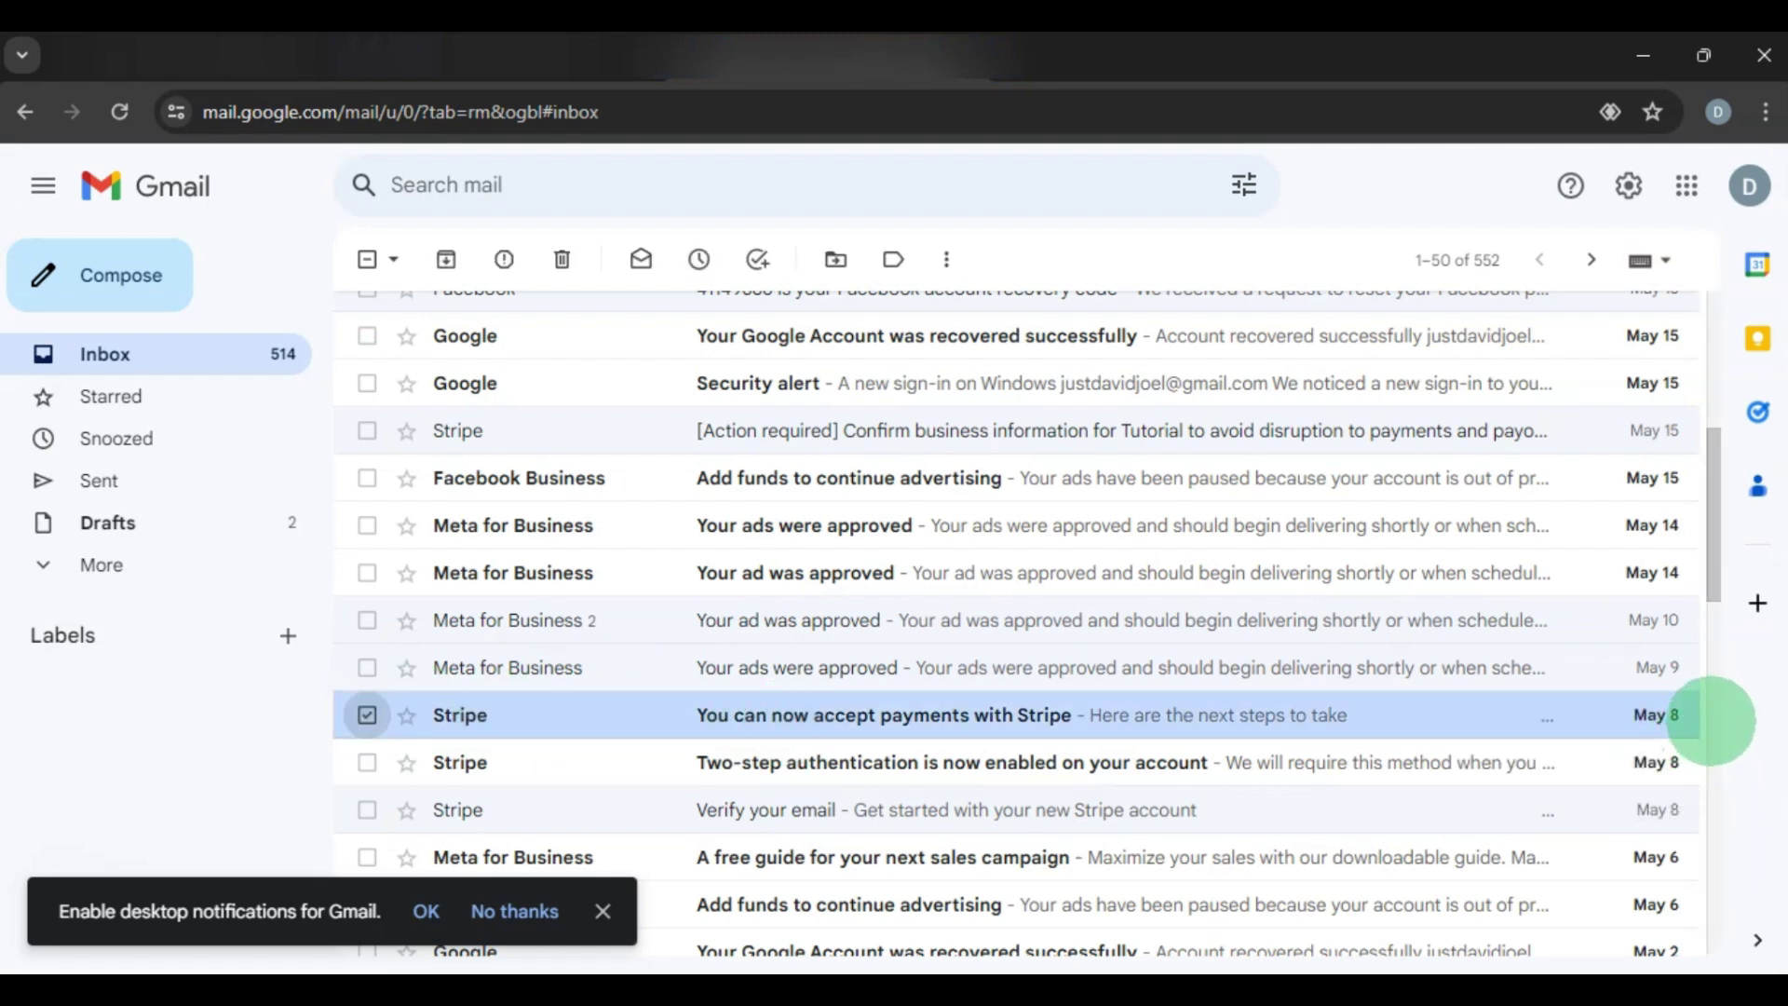
pyautogui.press('x')
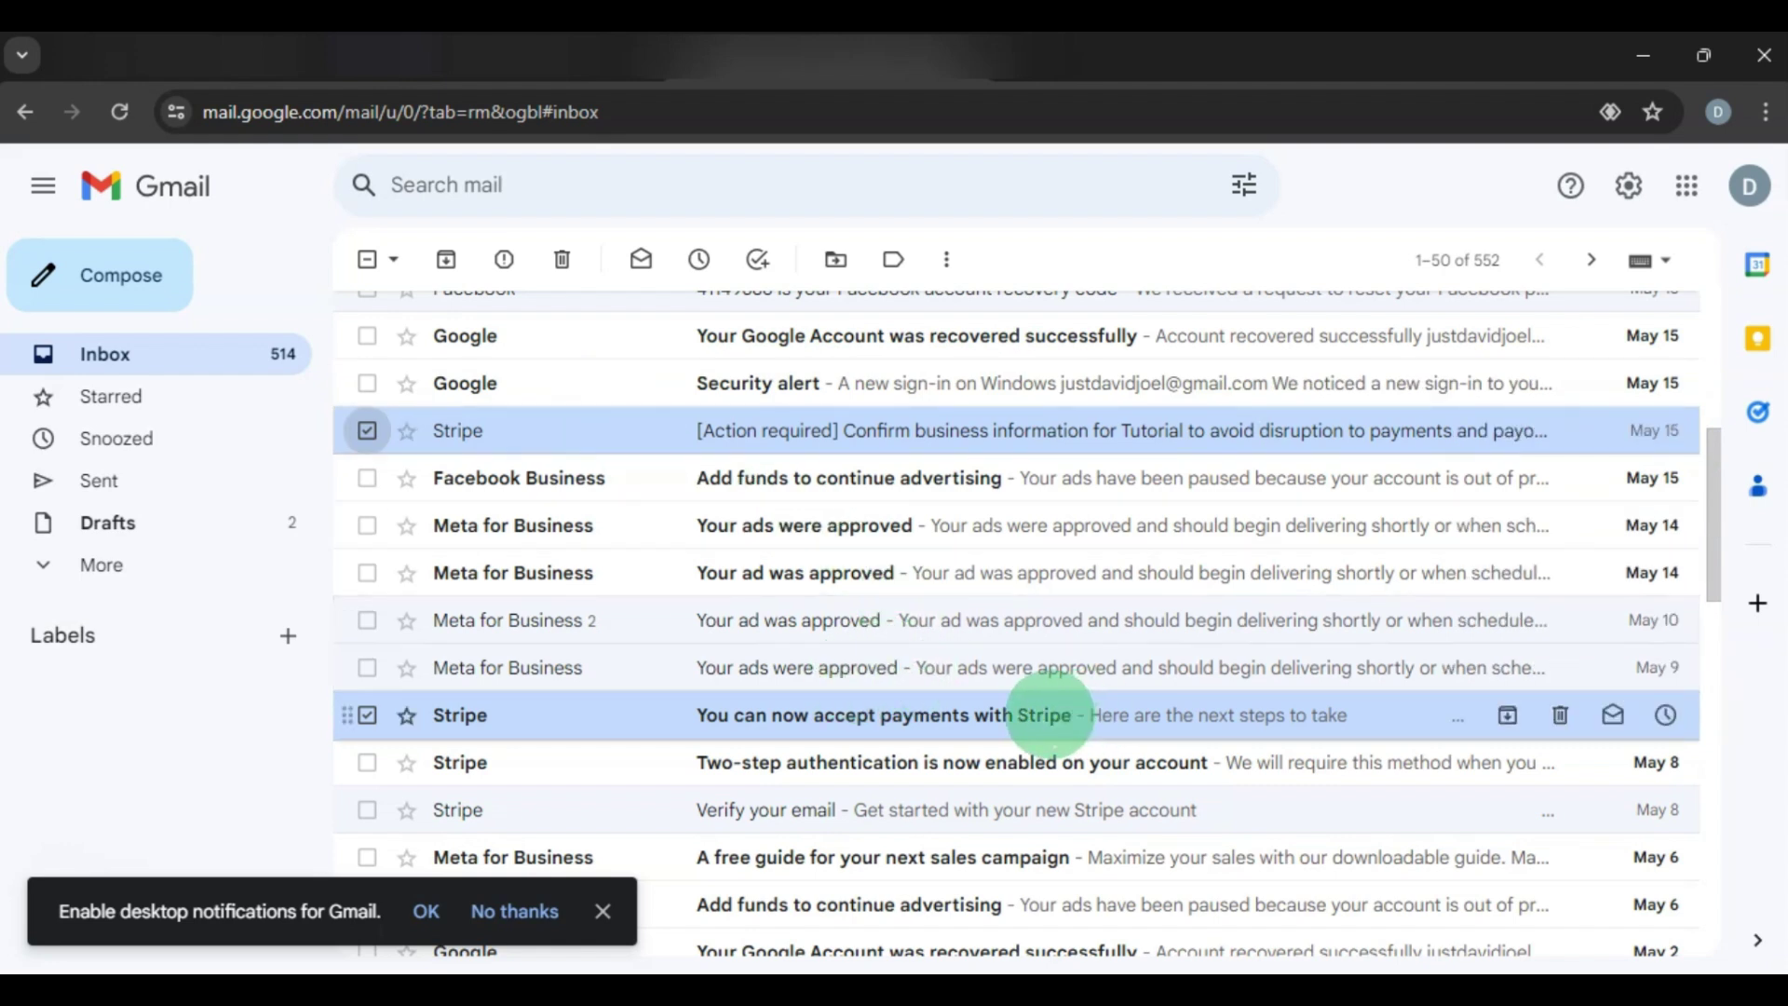
pyautogui.click(508, 58)
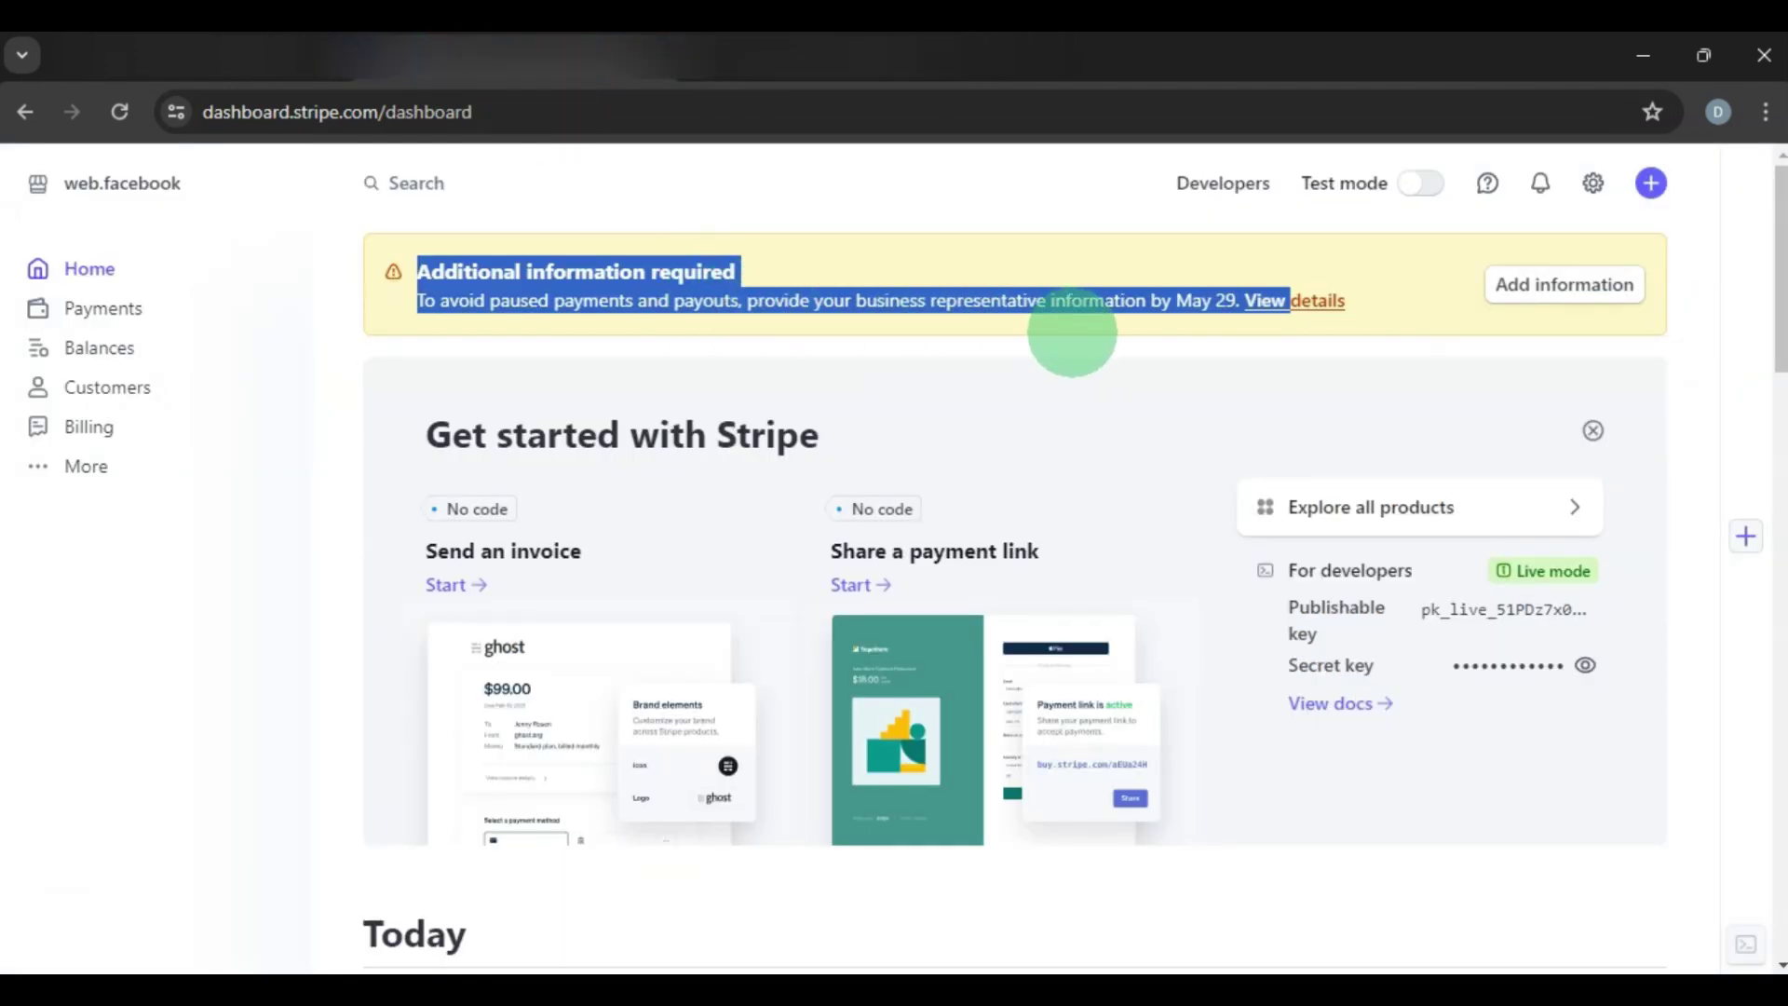
# Step: Open the Add information form from the additional-information-required banner
pyautogui.click(1071, 329)
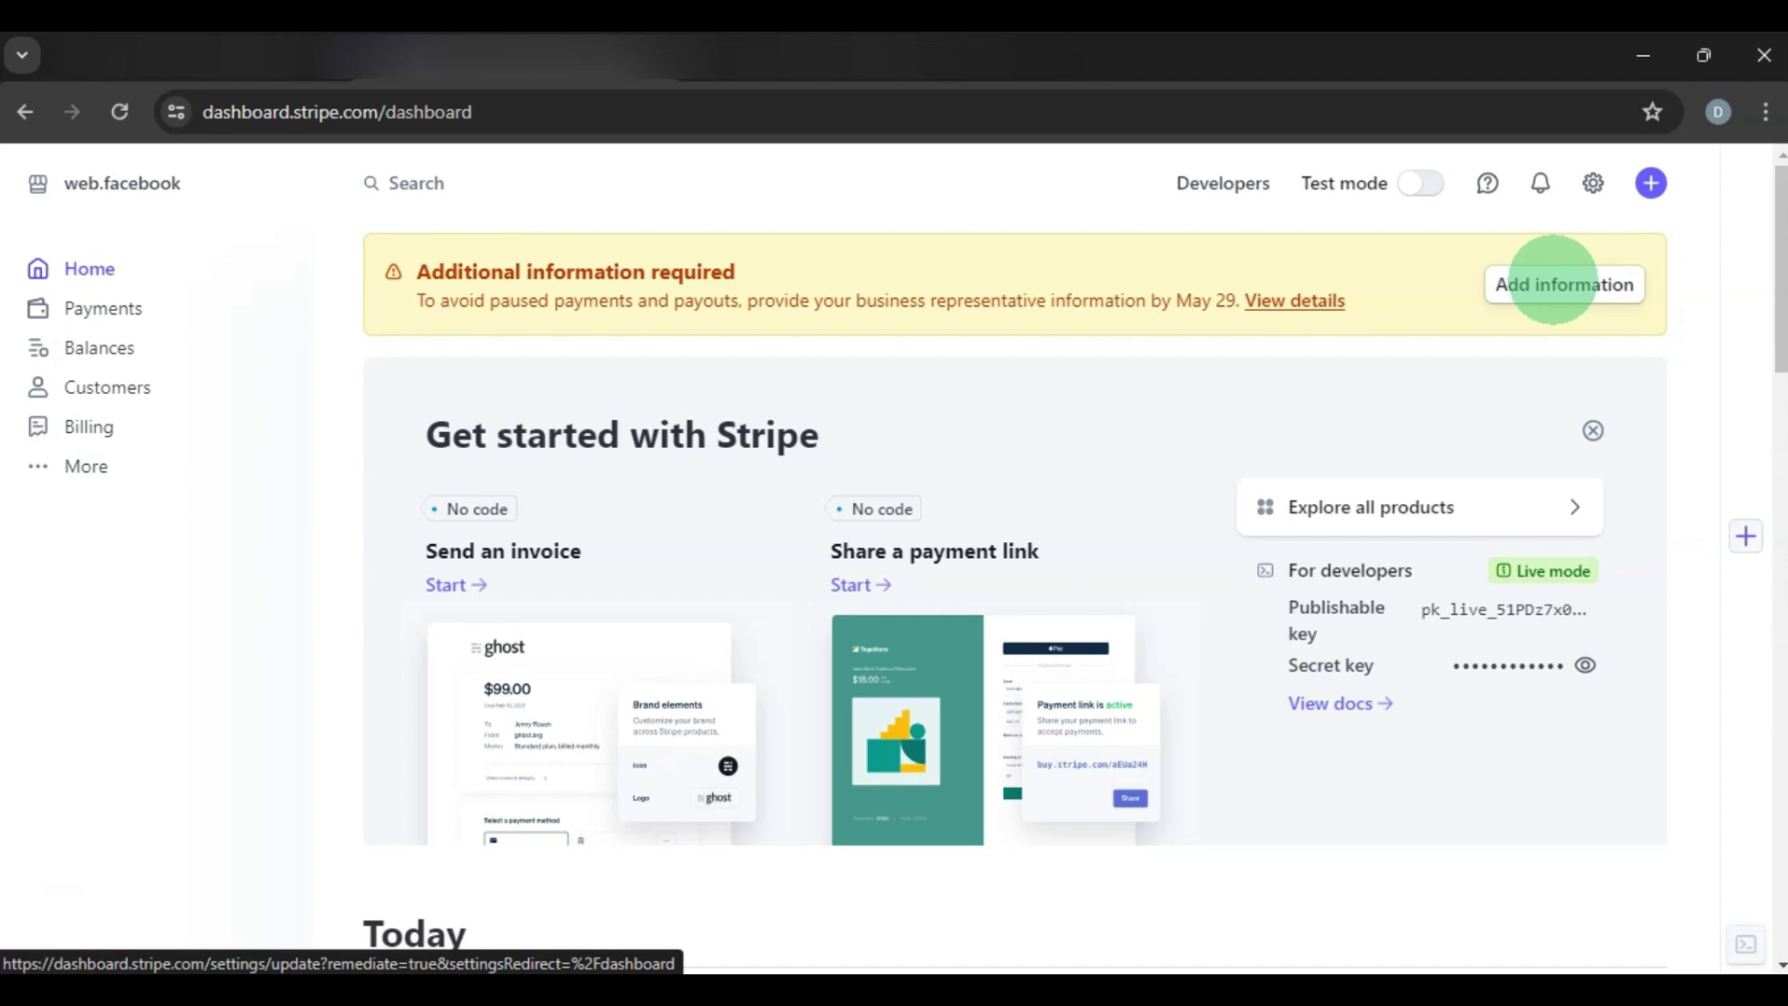
pyautogui.click(1555, 281)
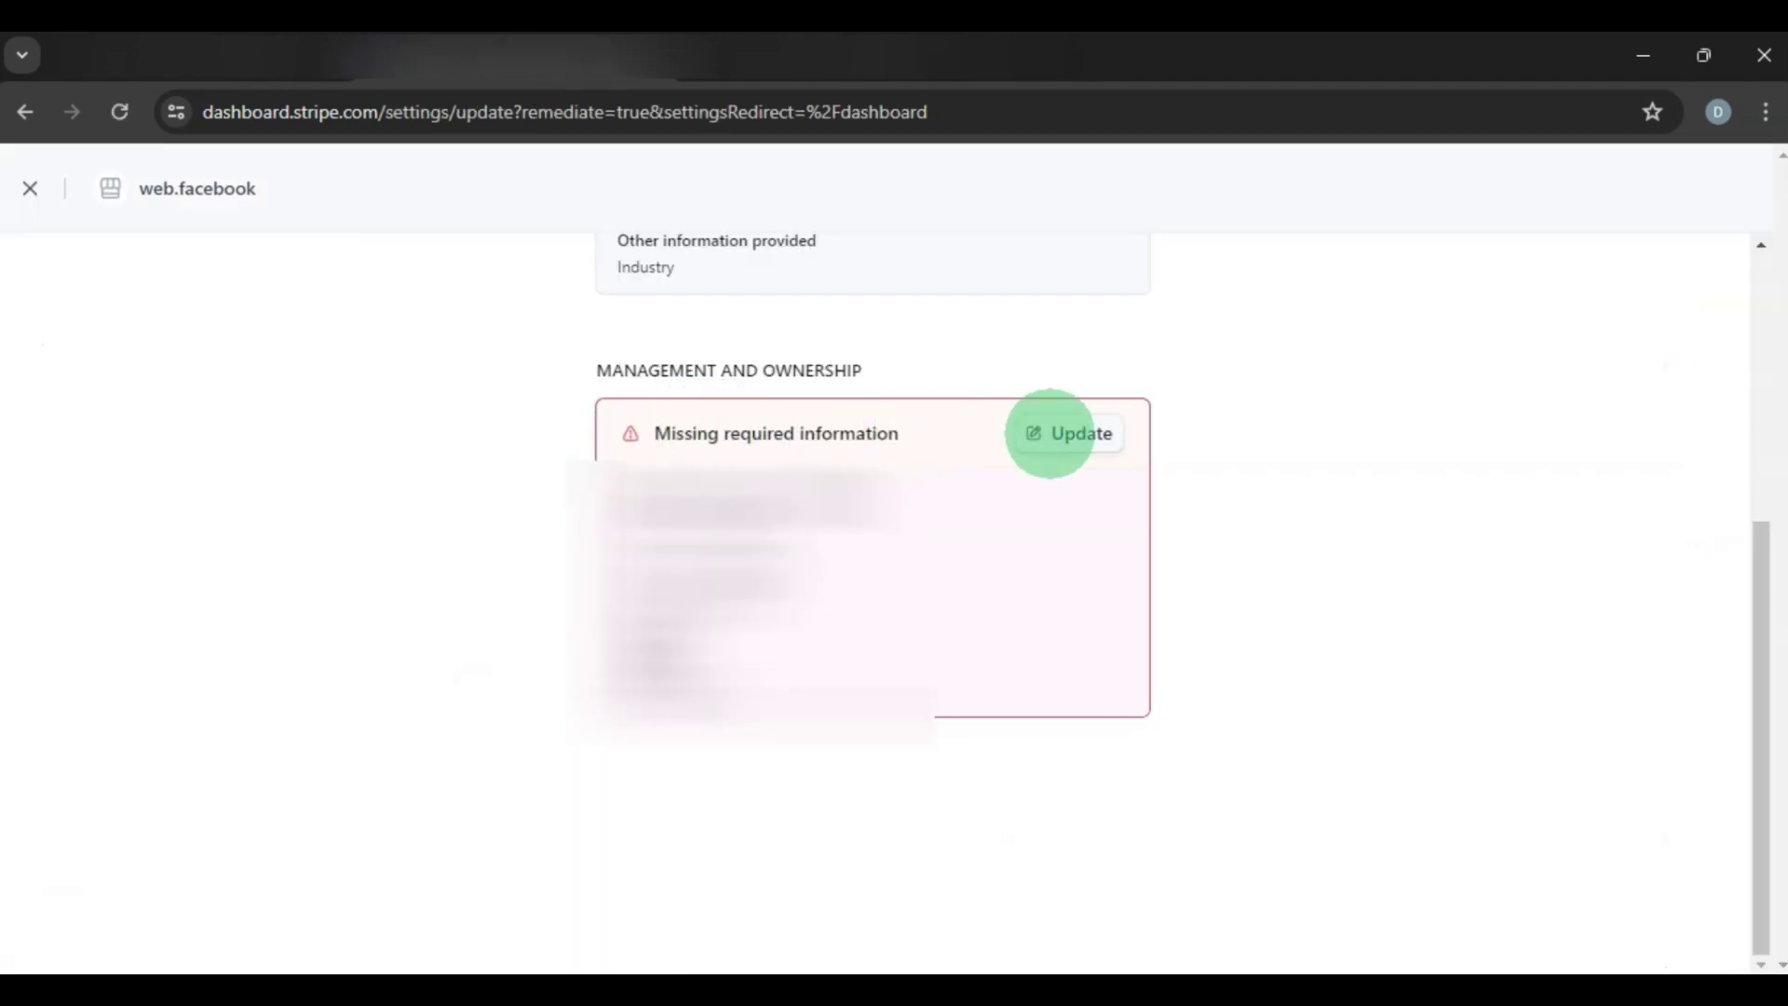
# Step: Open the representative's missing information and review the Proof of address and Proof of identity requirements
pyautogui.click(1051, 433)
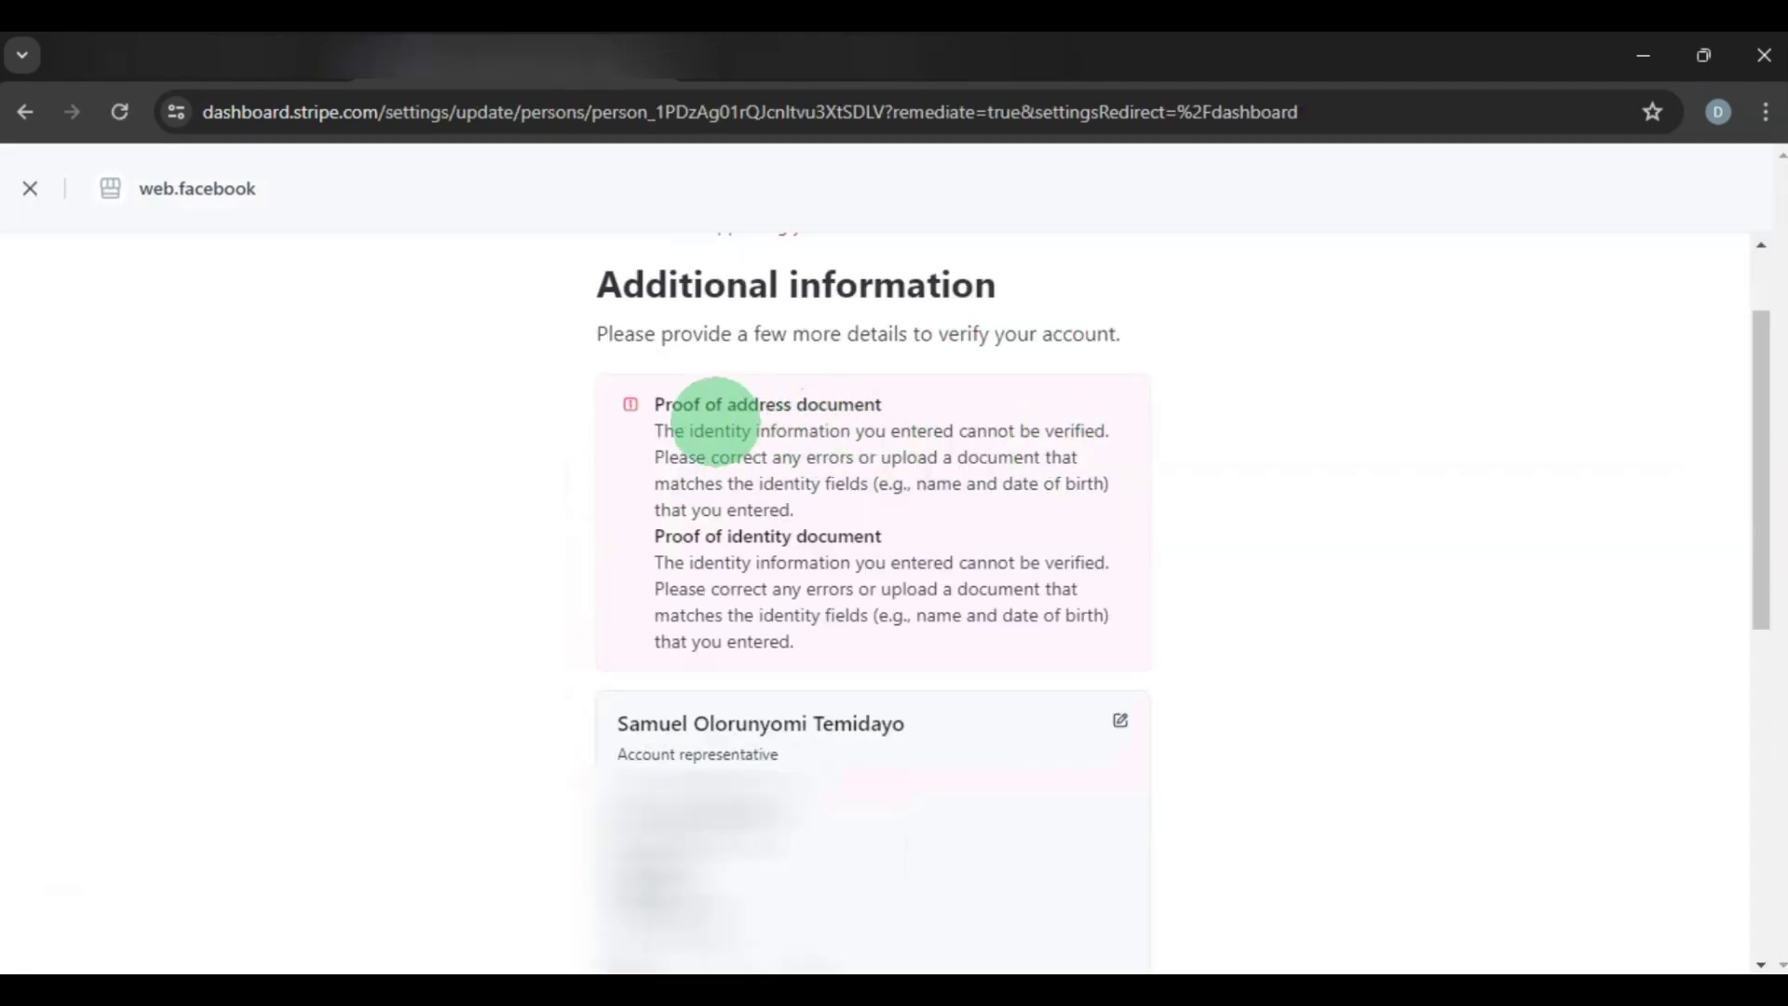
pyautogui.moveTo(657, 402); pyautogui.dragTo(990, 400)
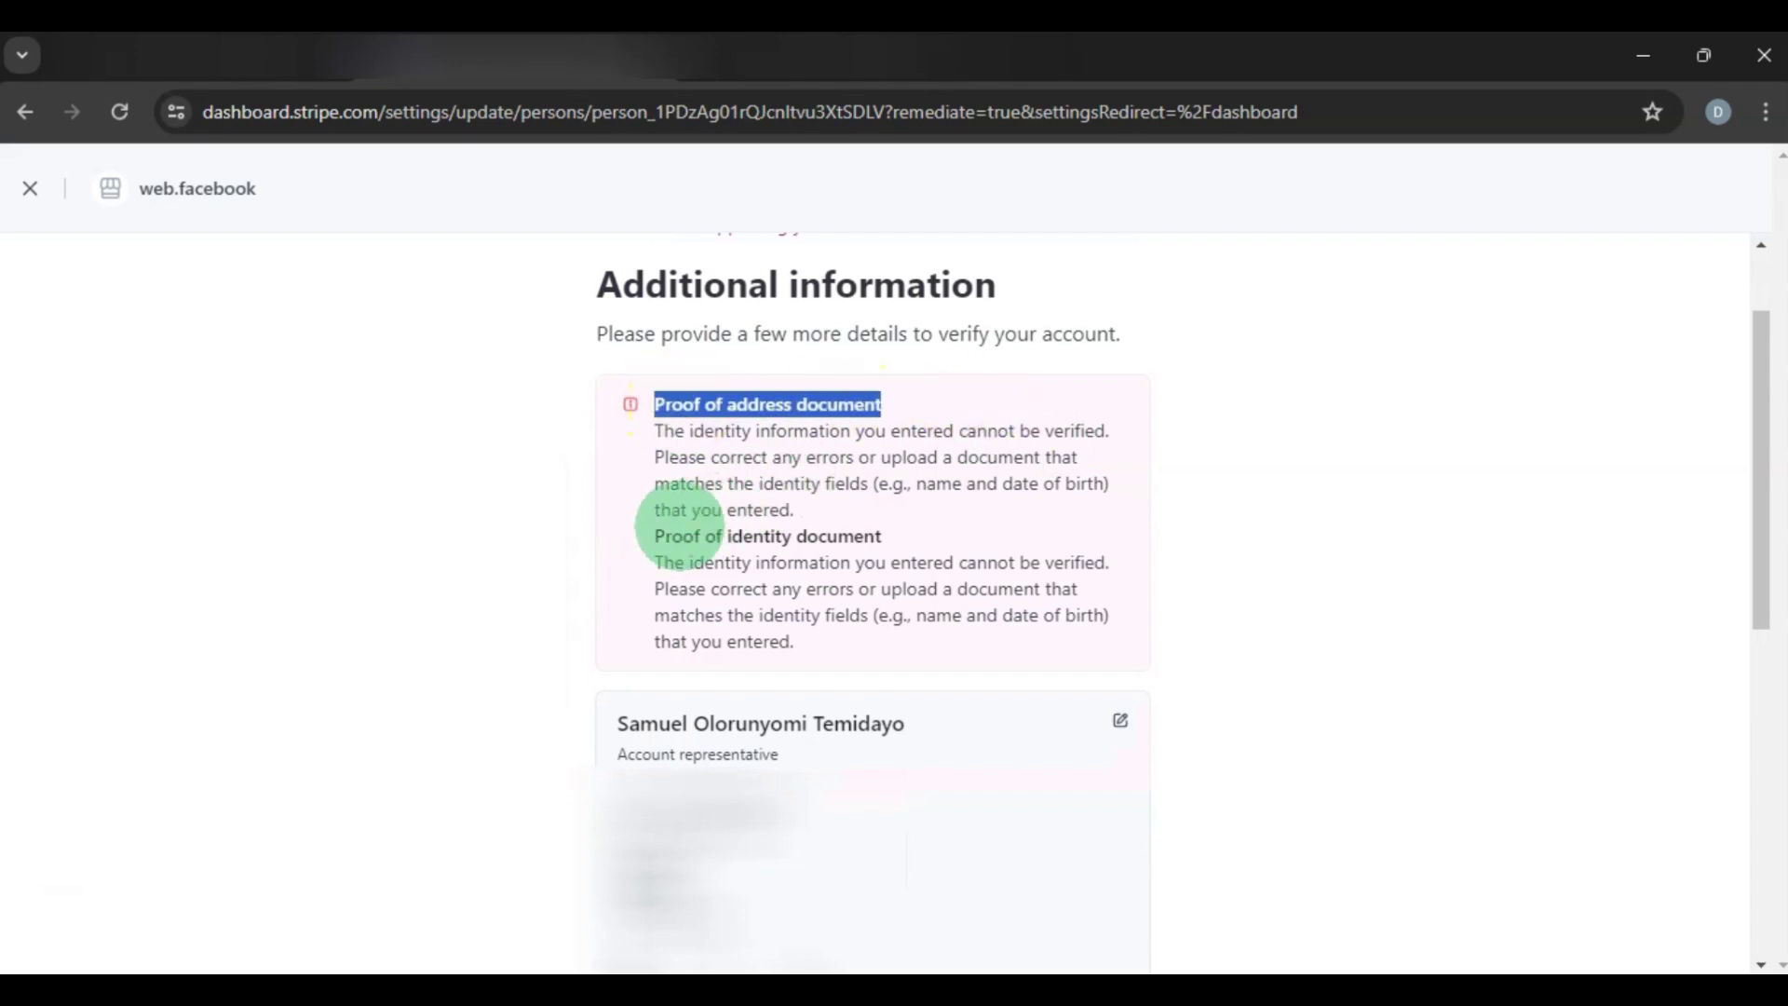
pyautogui.moveTo(655, 533); pyautogui.dragTo(726, 527)
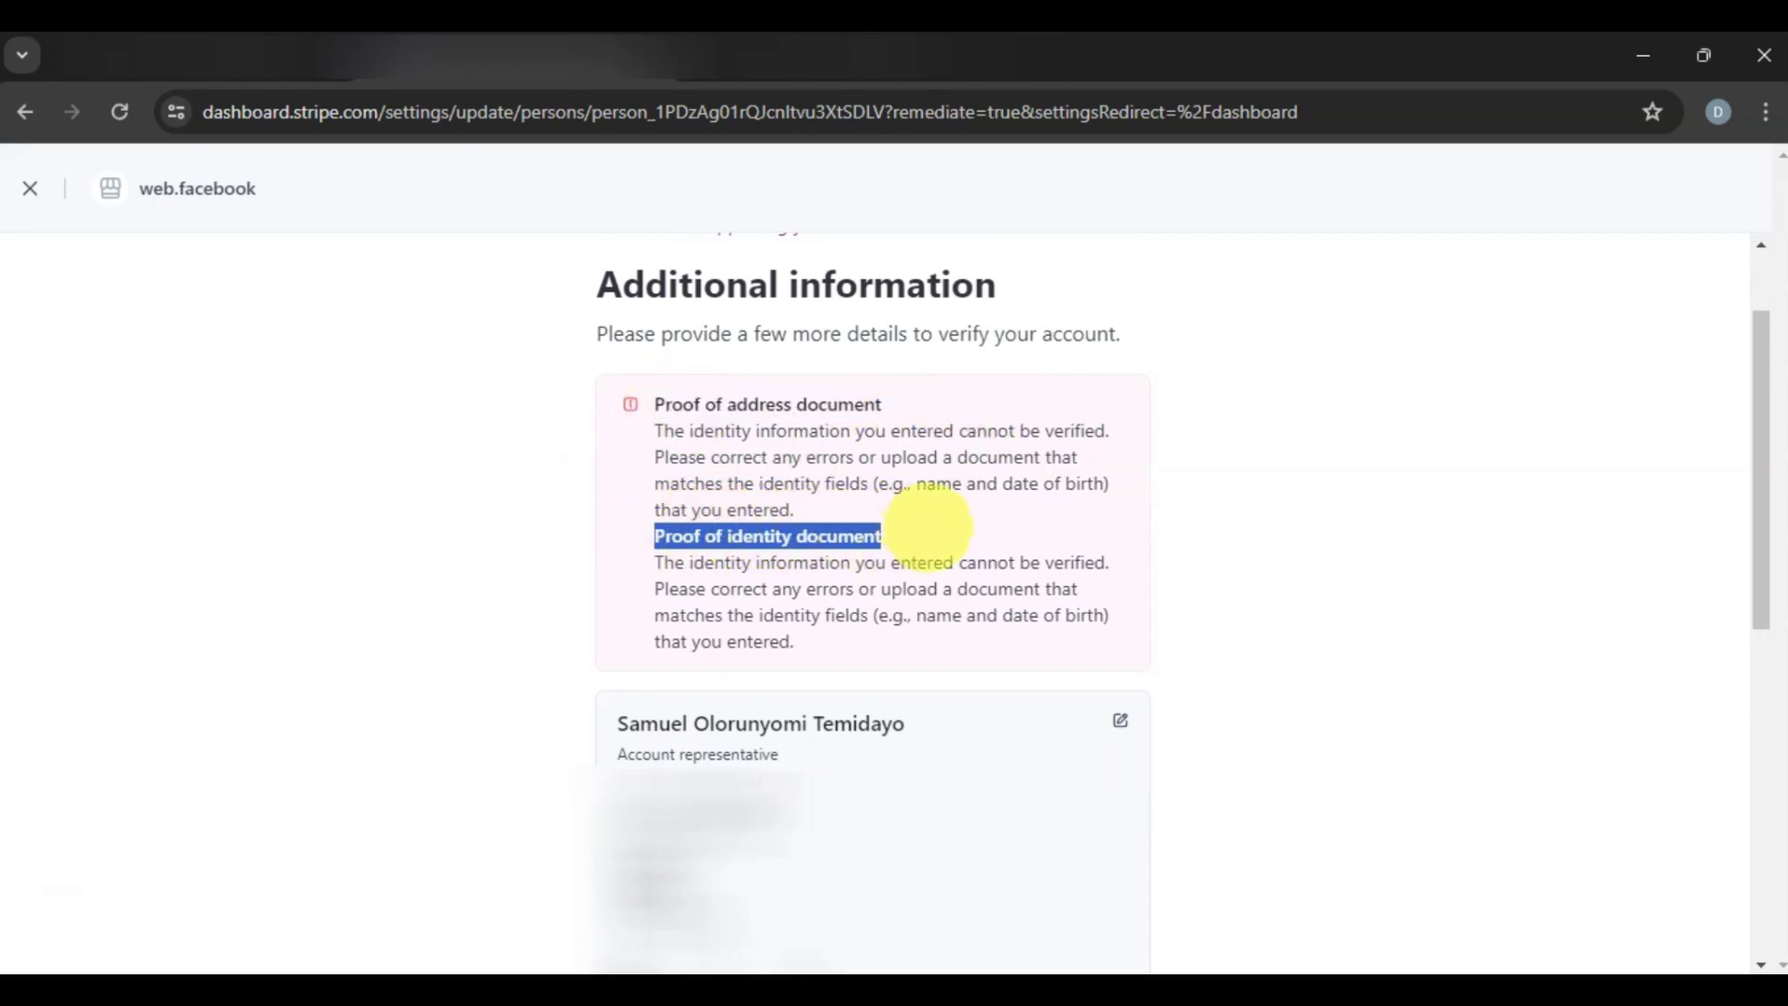
pyautogui.click(820, 512)
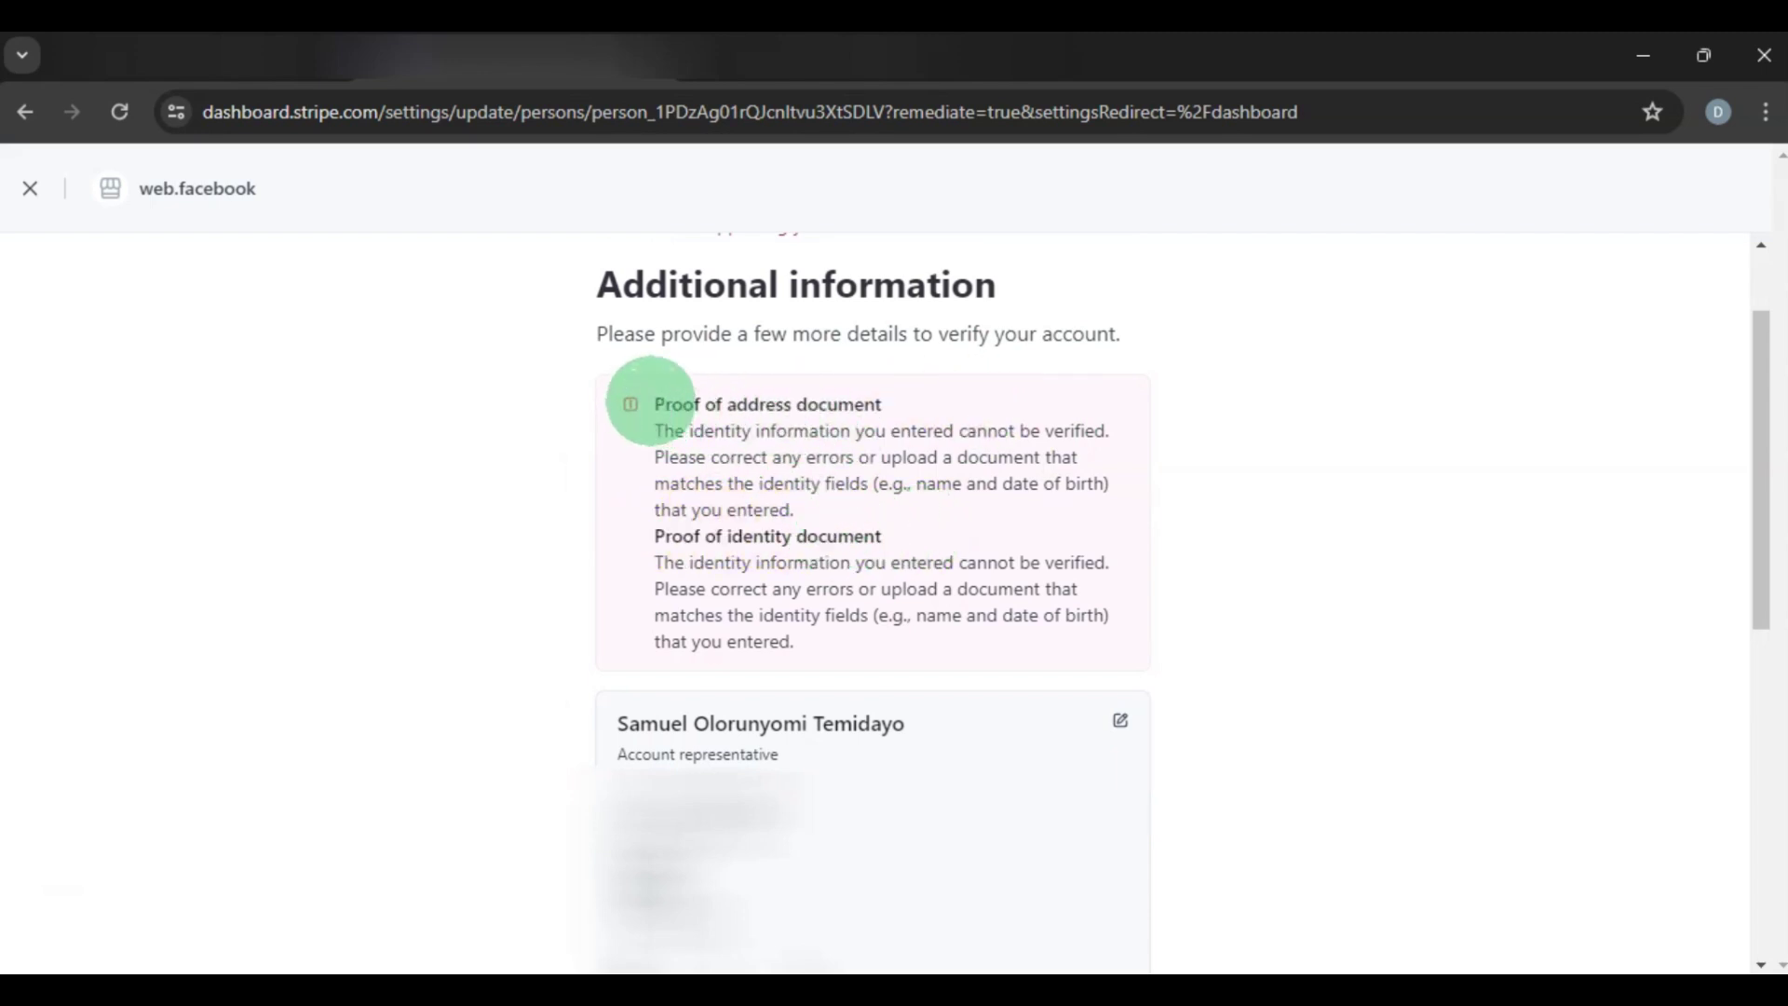
pyautogui.tripleClick(726, 403)
pyautogui.click(712, 423)
pyautogui.hotkey('alt', 'Tab')
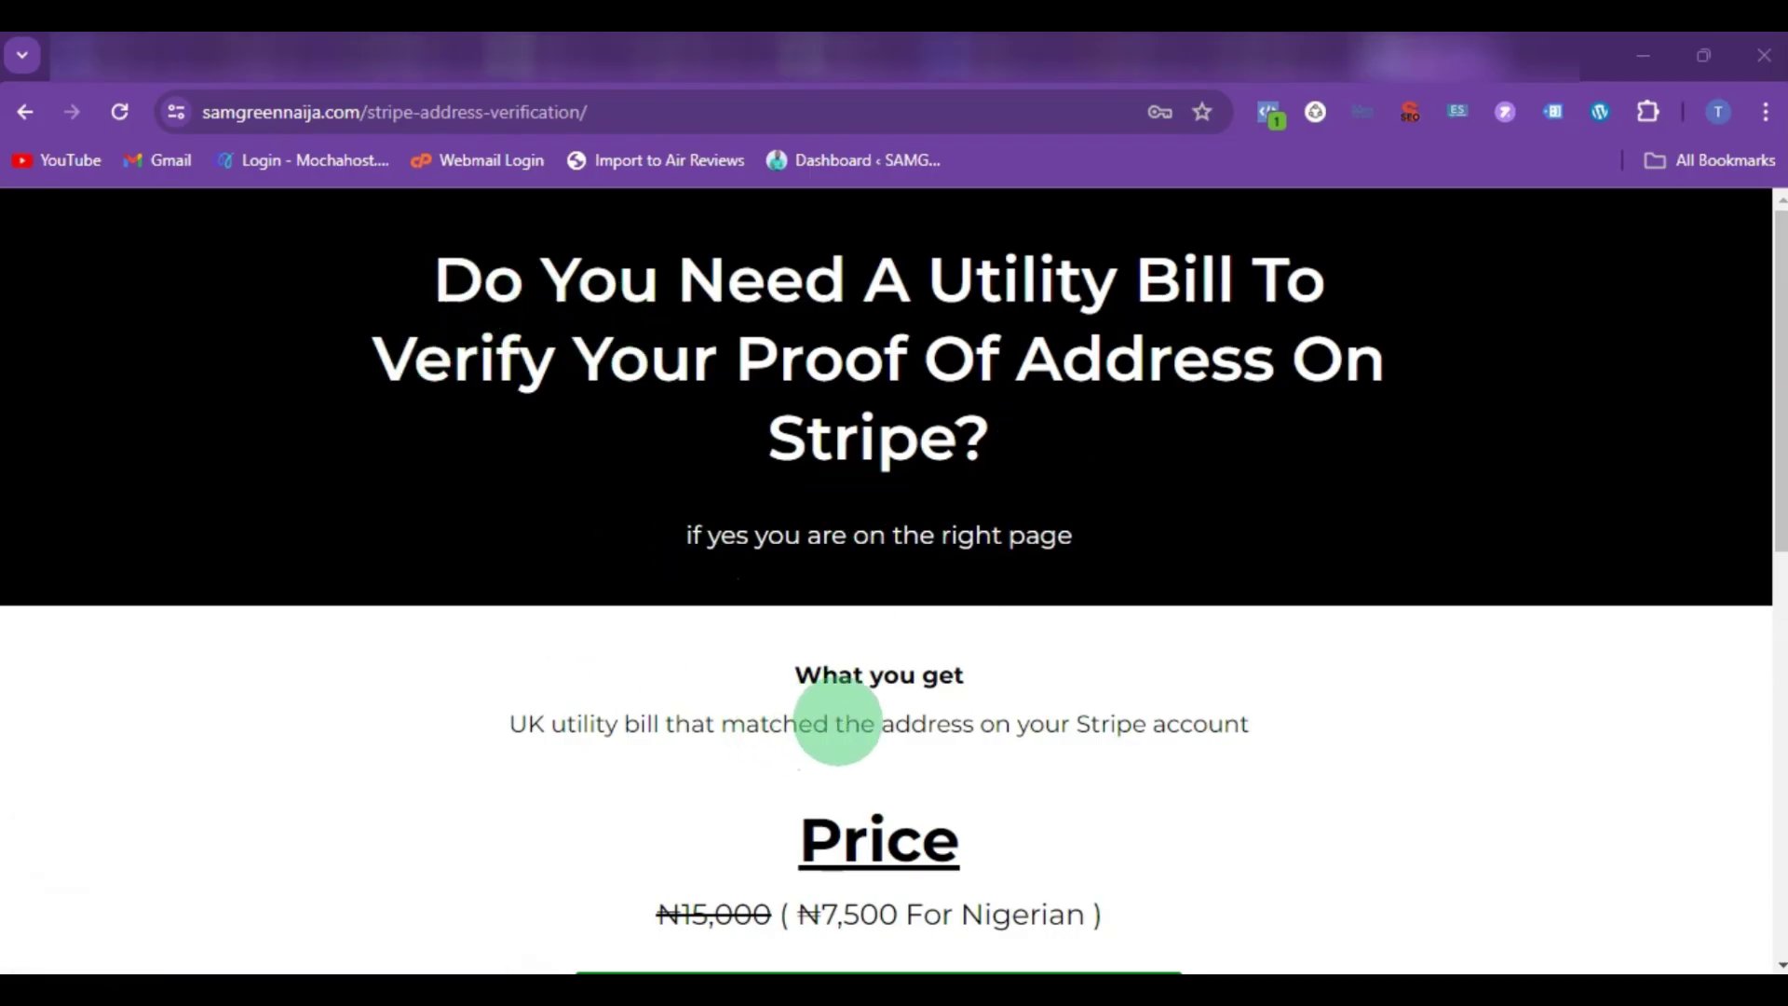
# Step: Review the utility-bill sales page and open the ₦7,500 payment page in a new tab
pyautogui.scroll(-1, 892, 712)
pyautogui.scroll(1, 892, 712)
pyautogui.scroll(-1, 892, 712)
pyautogui.scroll(1, 892, 713)
pyautogui.scroll(-1, 894, 718)
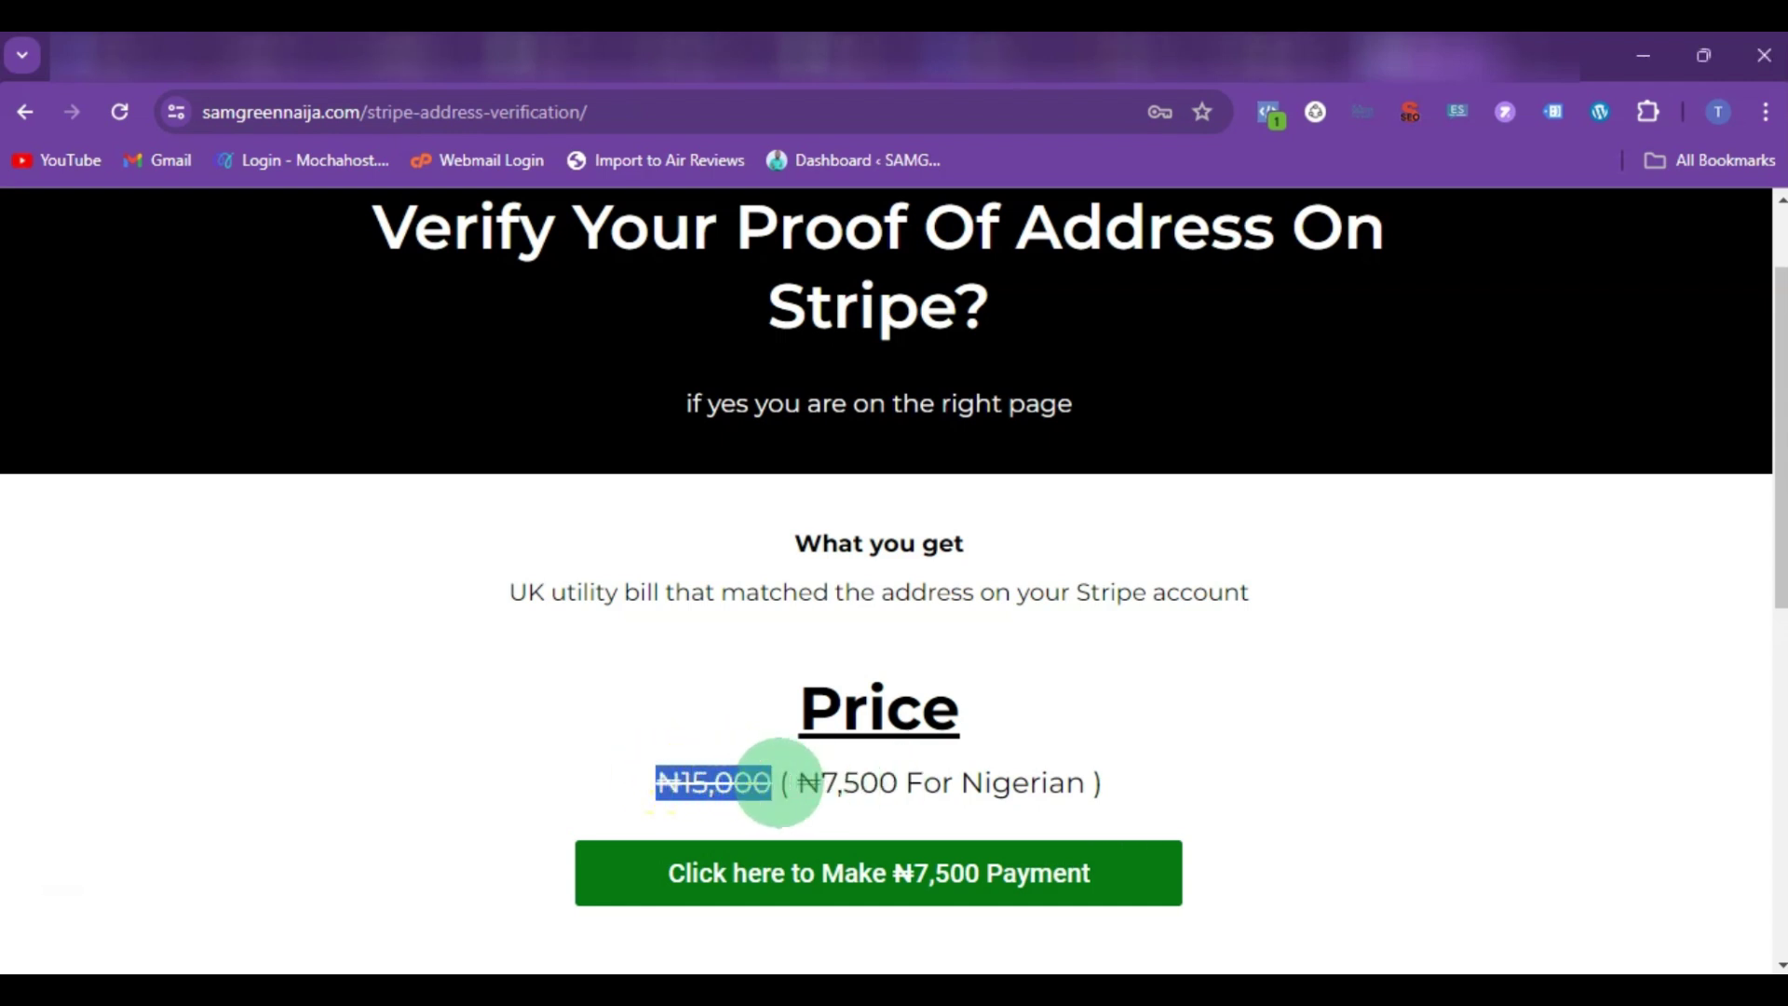
pyautogui.click(827, 780)
pyautogui.moveTo(832, 780); pyautogui.dragTo(892, 780)
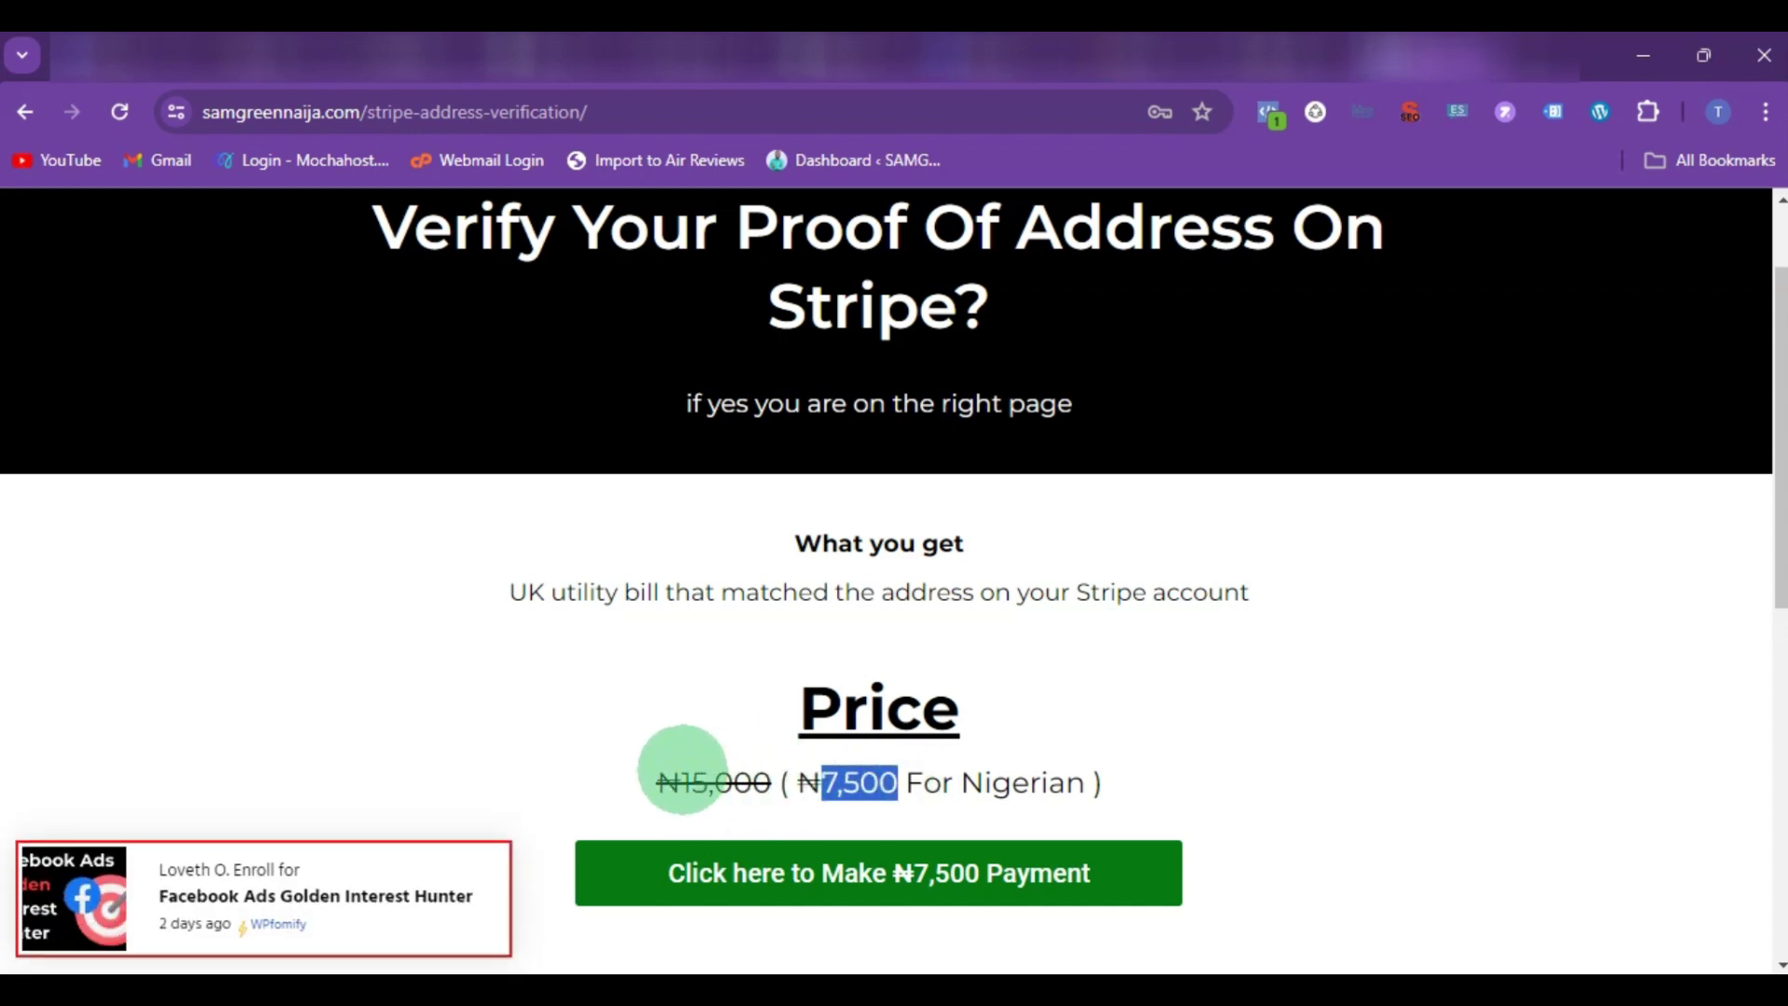
pyautogui.scroll(-2, 880, 736)
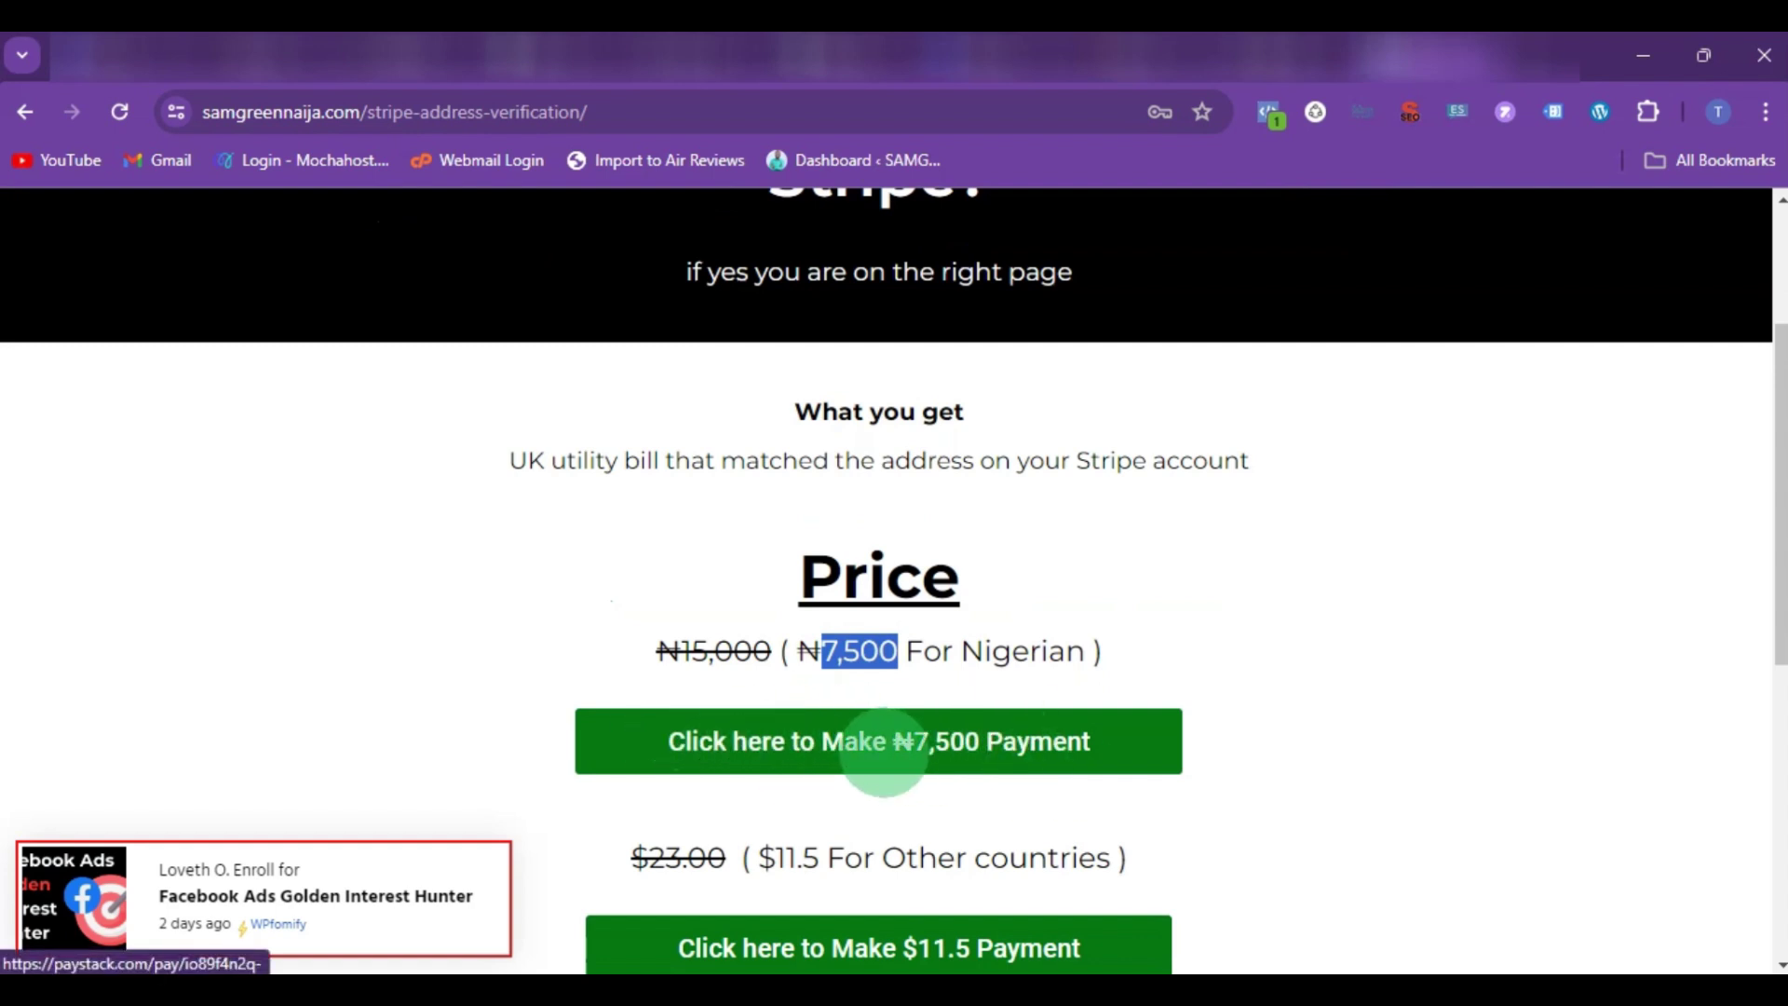
pyautogui.scroll(-1, 738, 642)
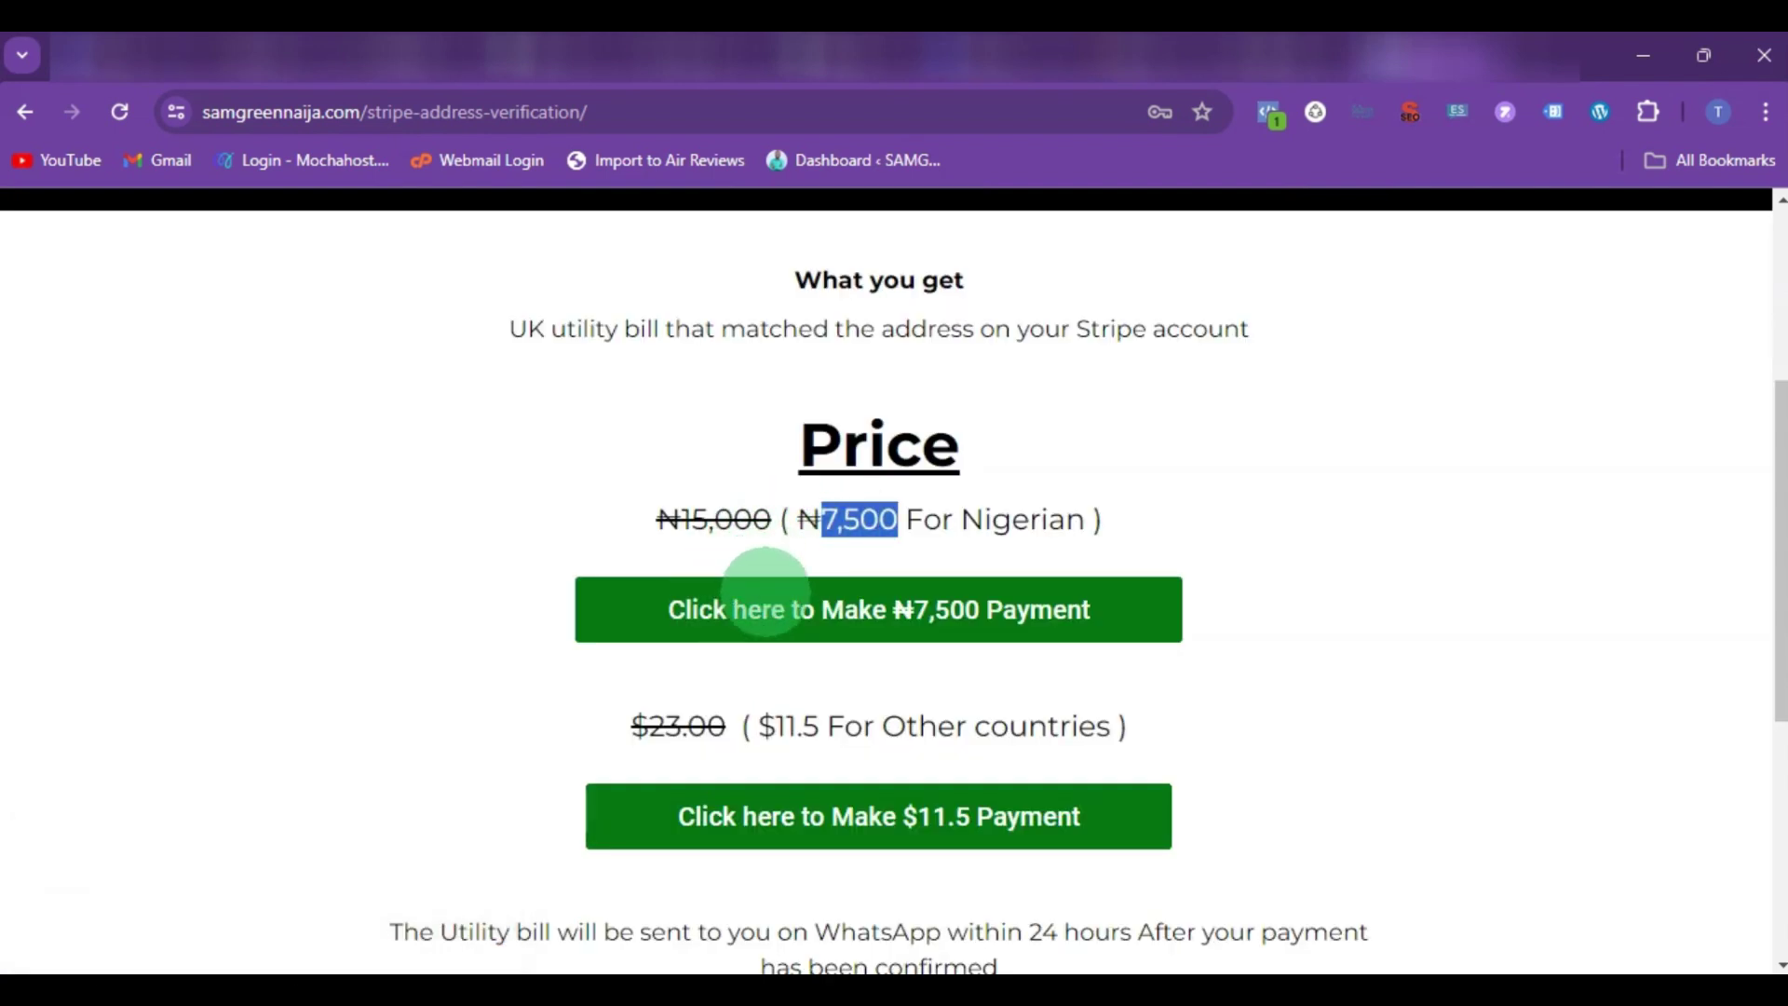
pyautogui.click(1021, 531)
pyautogui.rightClick(866, 607)
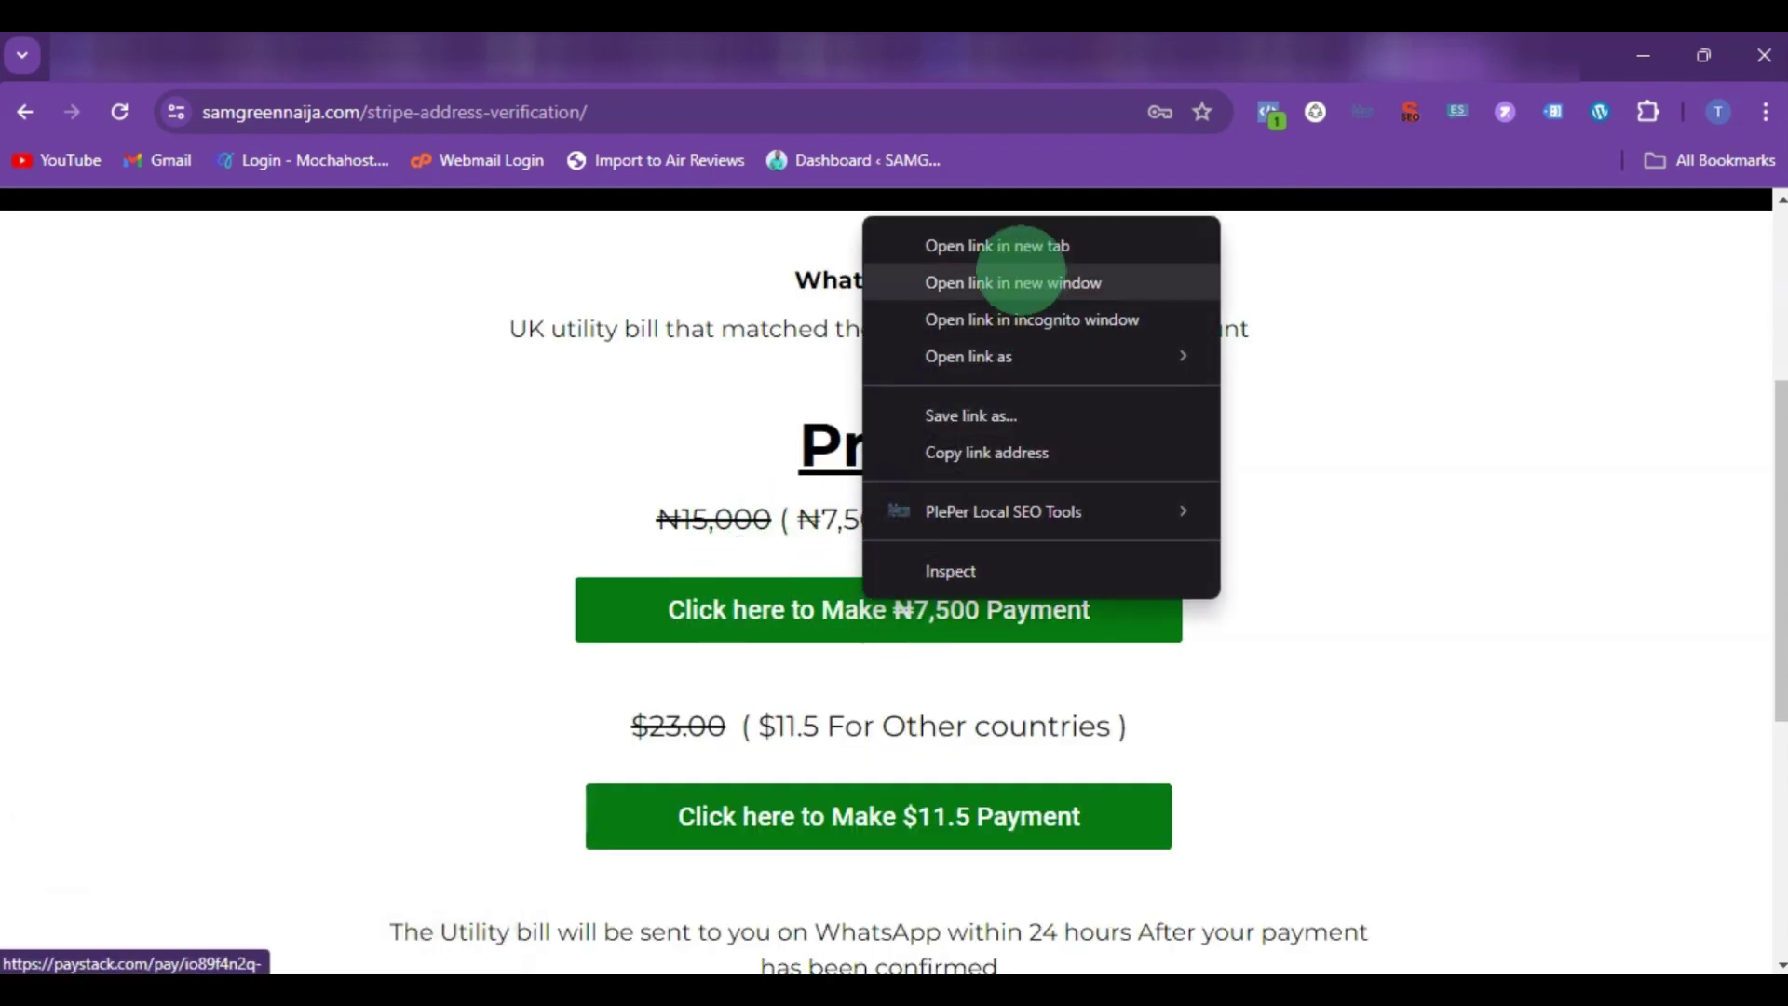
pyautogui.click(1008, 232)
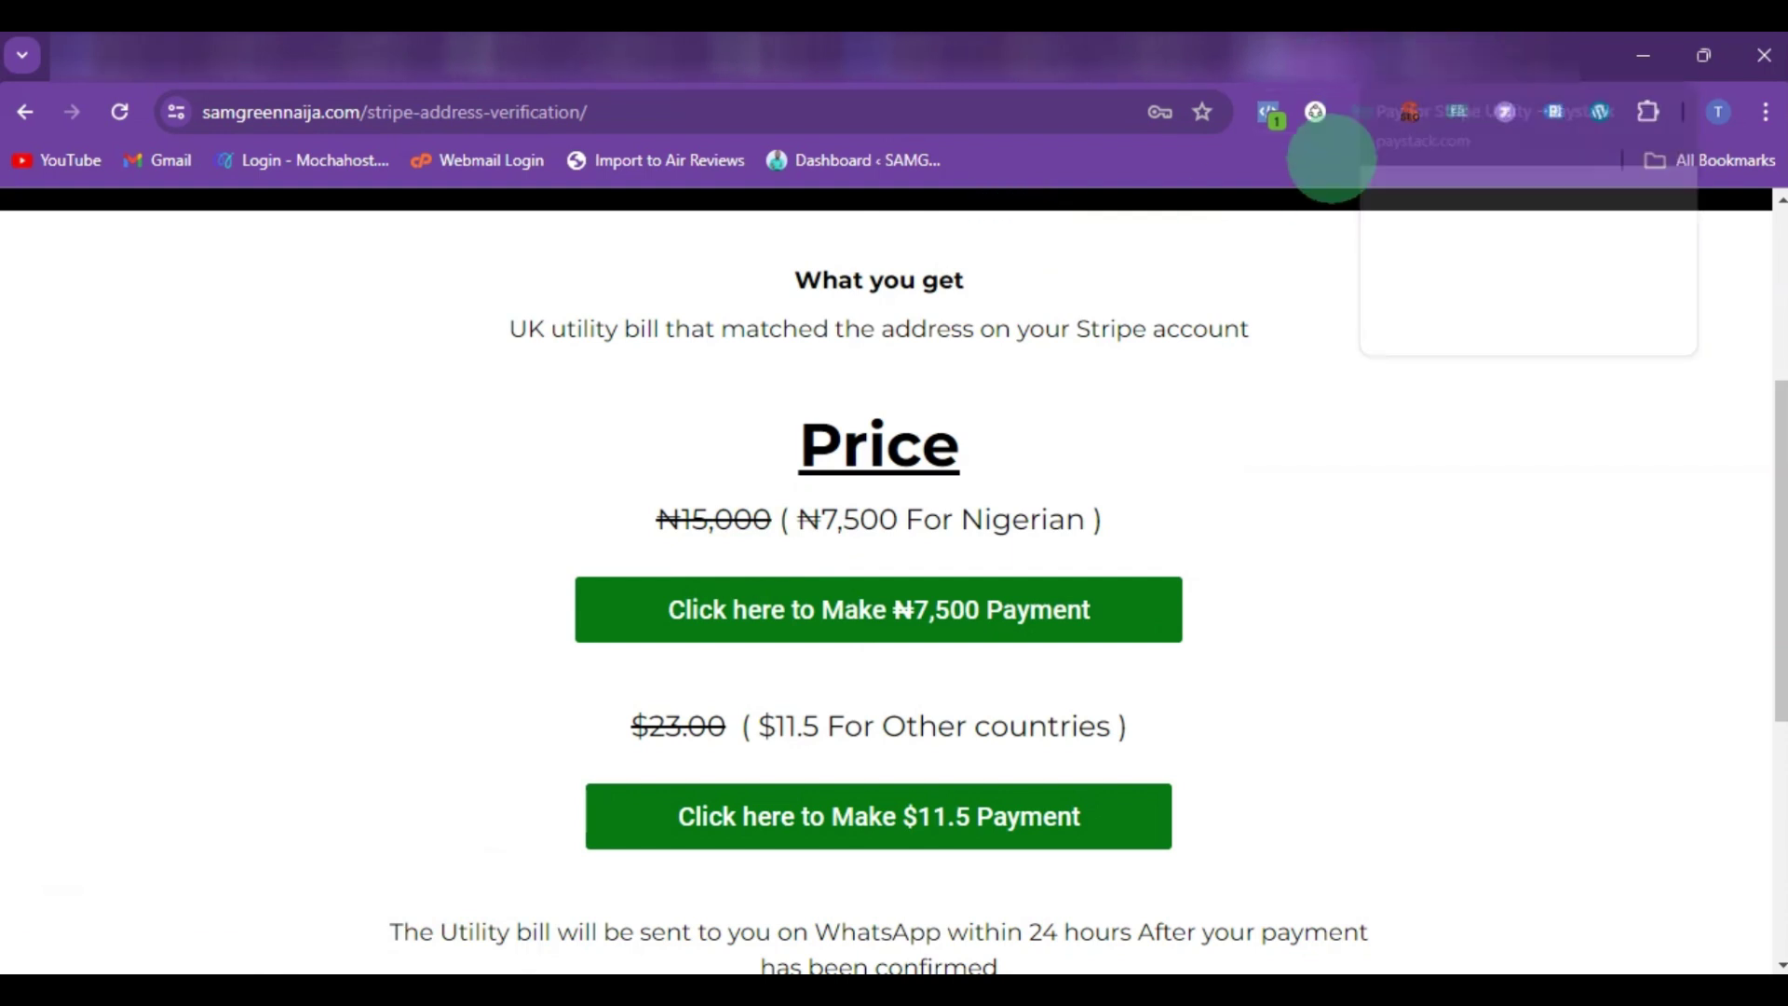
# Step: Open the $11.5 payment page in a new tab and review the 3 days Money Back Guarantee
pyautogui.scroll(-3, 679, 717)
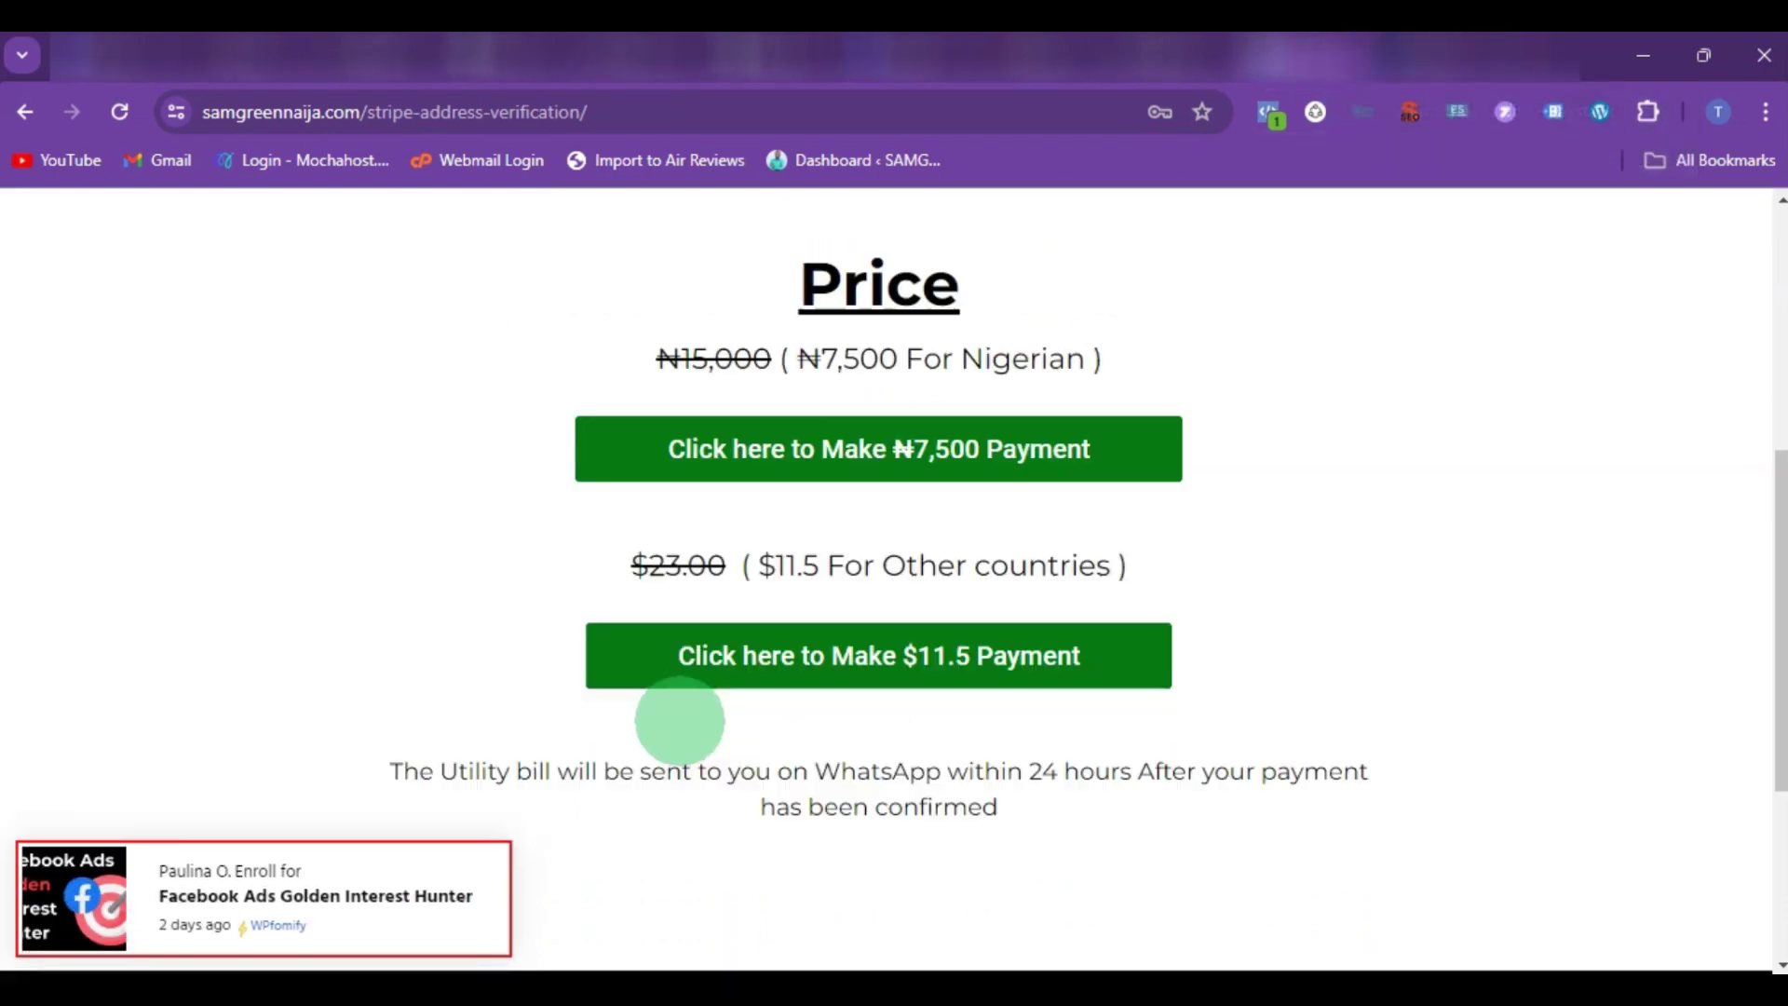
pyautogui.moveTo(652, 456); pyautogui.dragTo(767, 549)
pyautogui.click(771, 458)
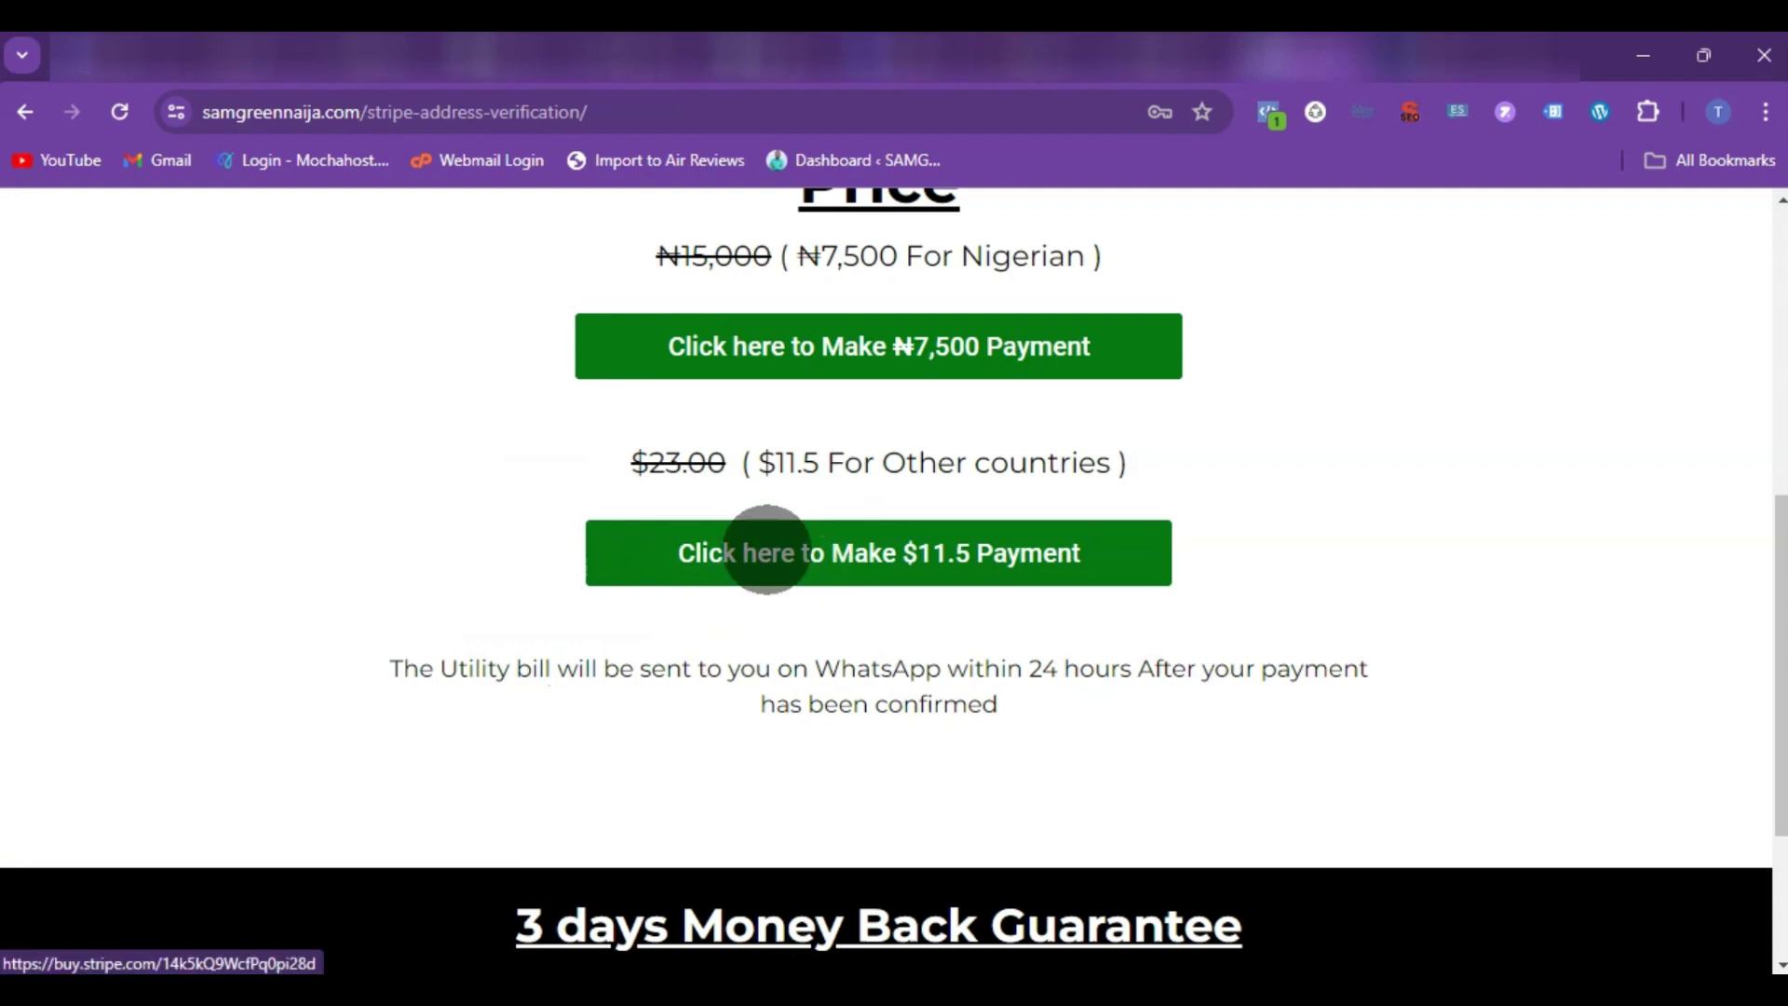
pyautogui.rightClick(767, 549)
pyautogui.click(950, 191)
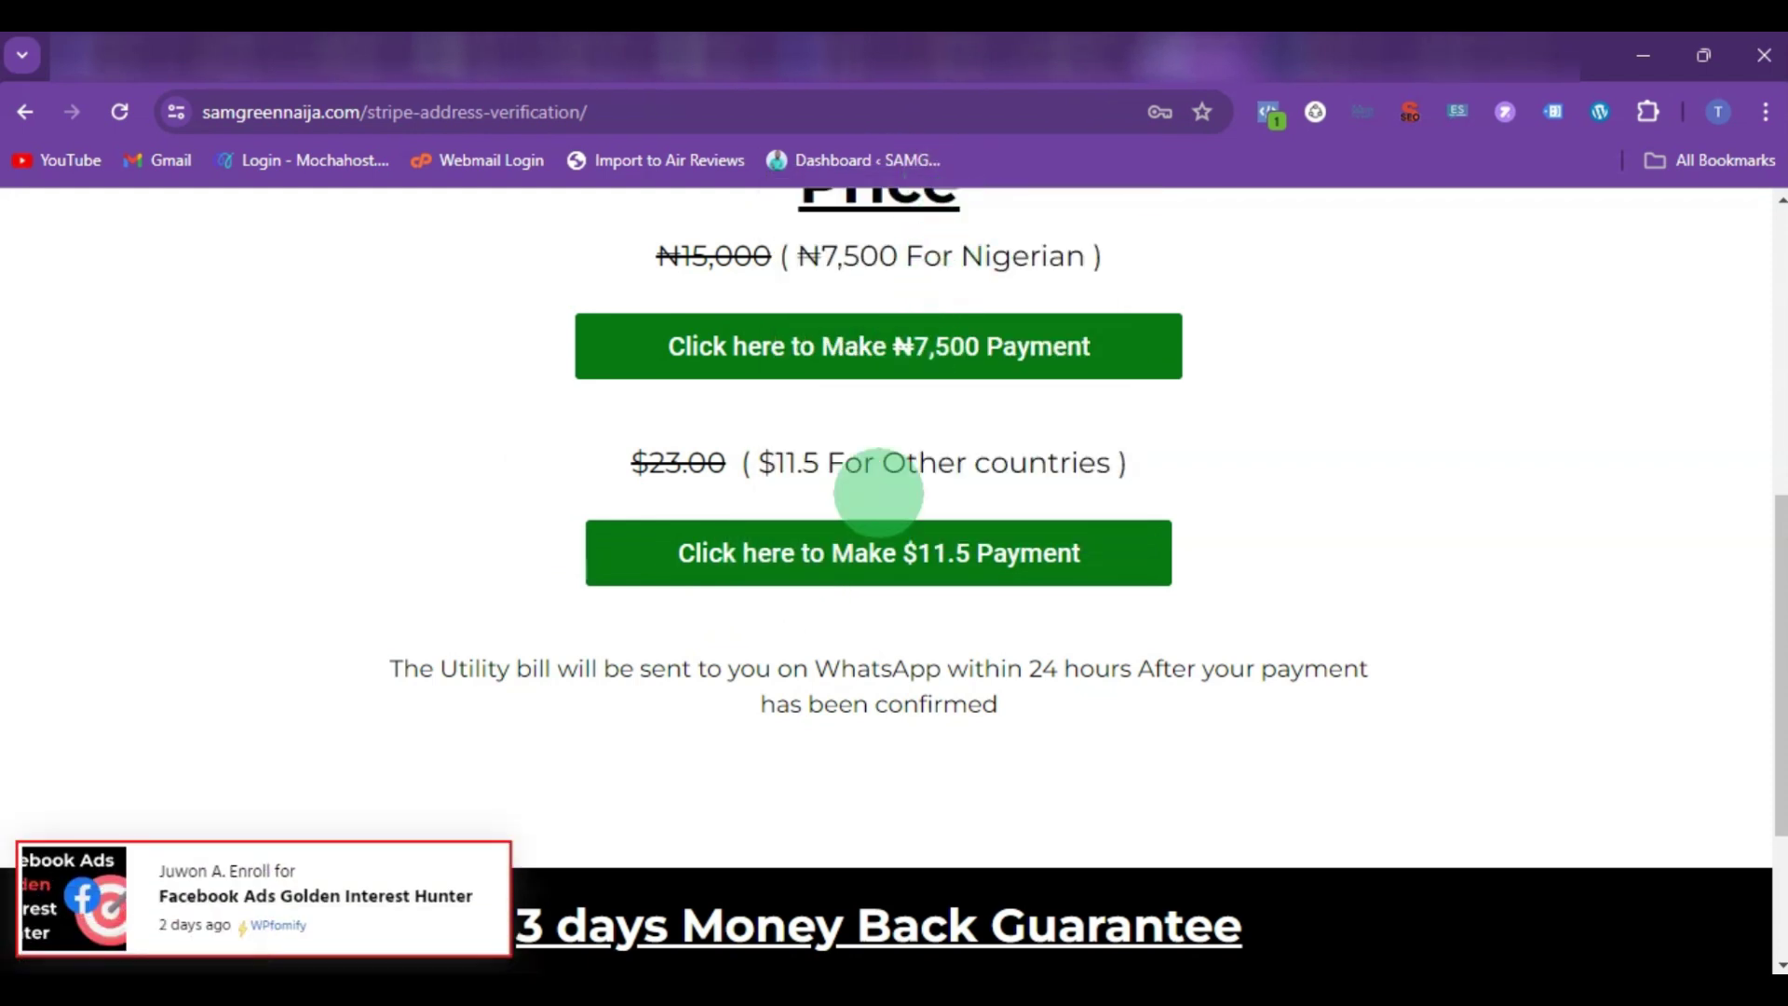
pyautogui.scroll(-3, 878, 494)
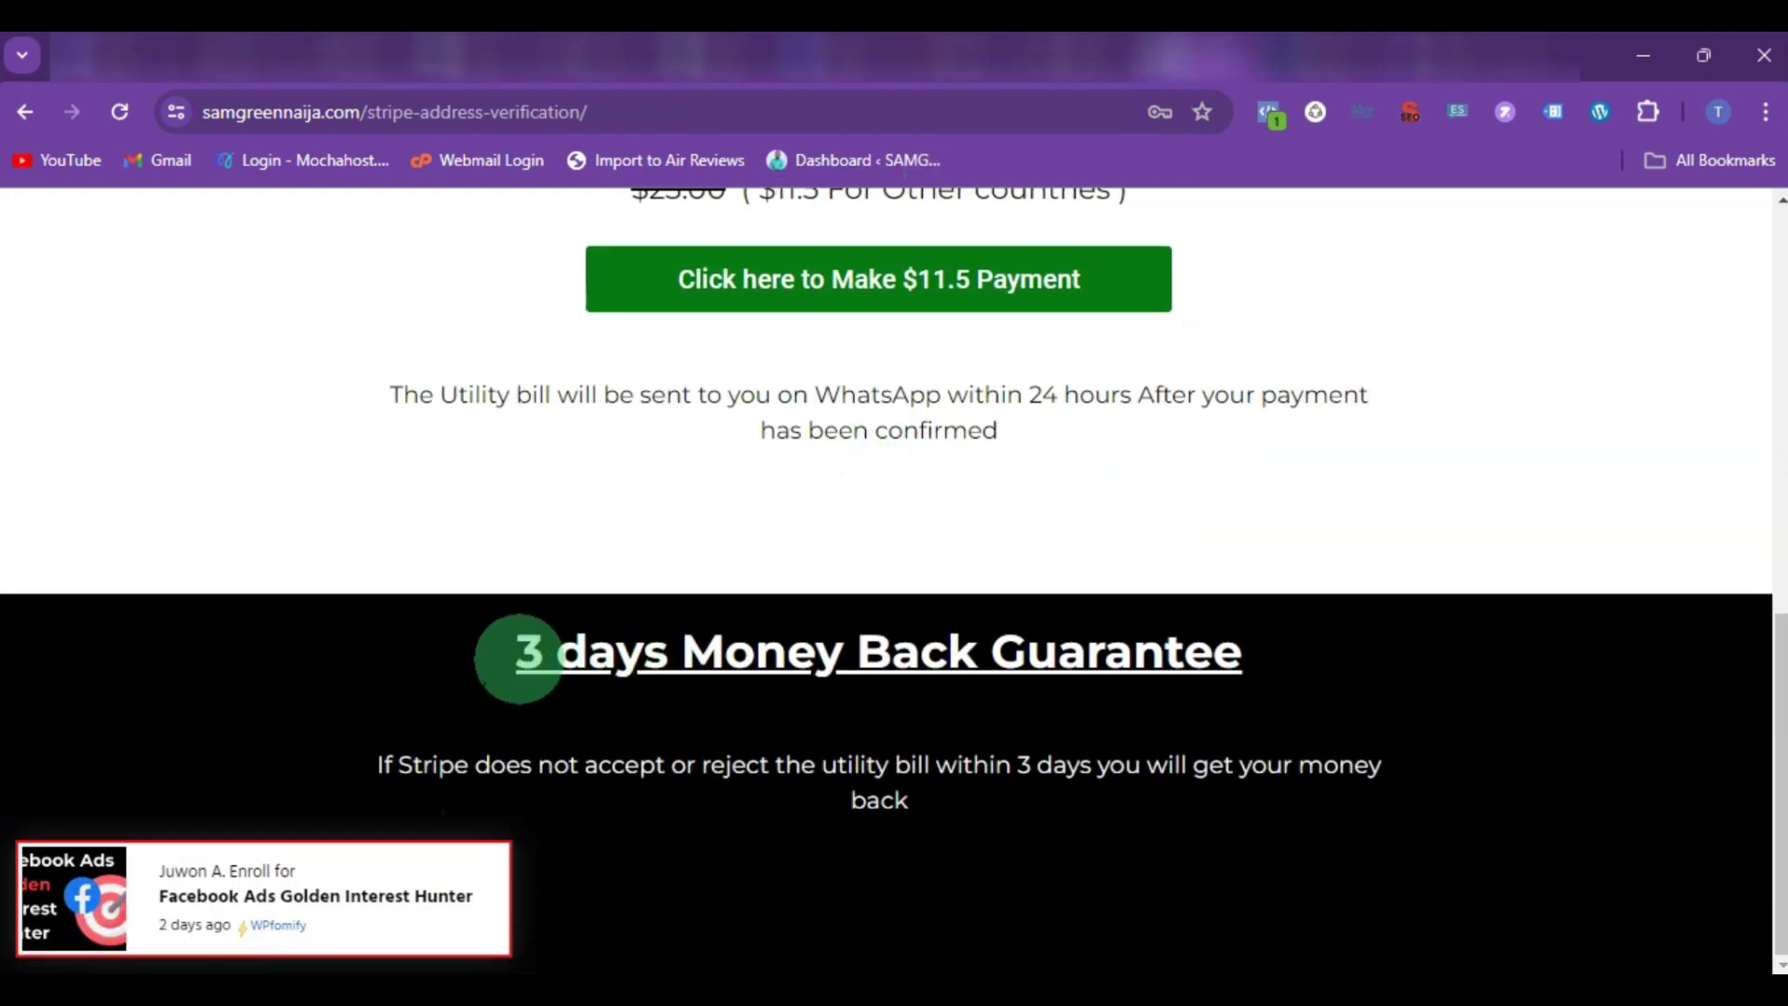
pyautogui.moveTo(531, 657); pyautogui.dragTo(1261, 658)
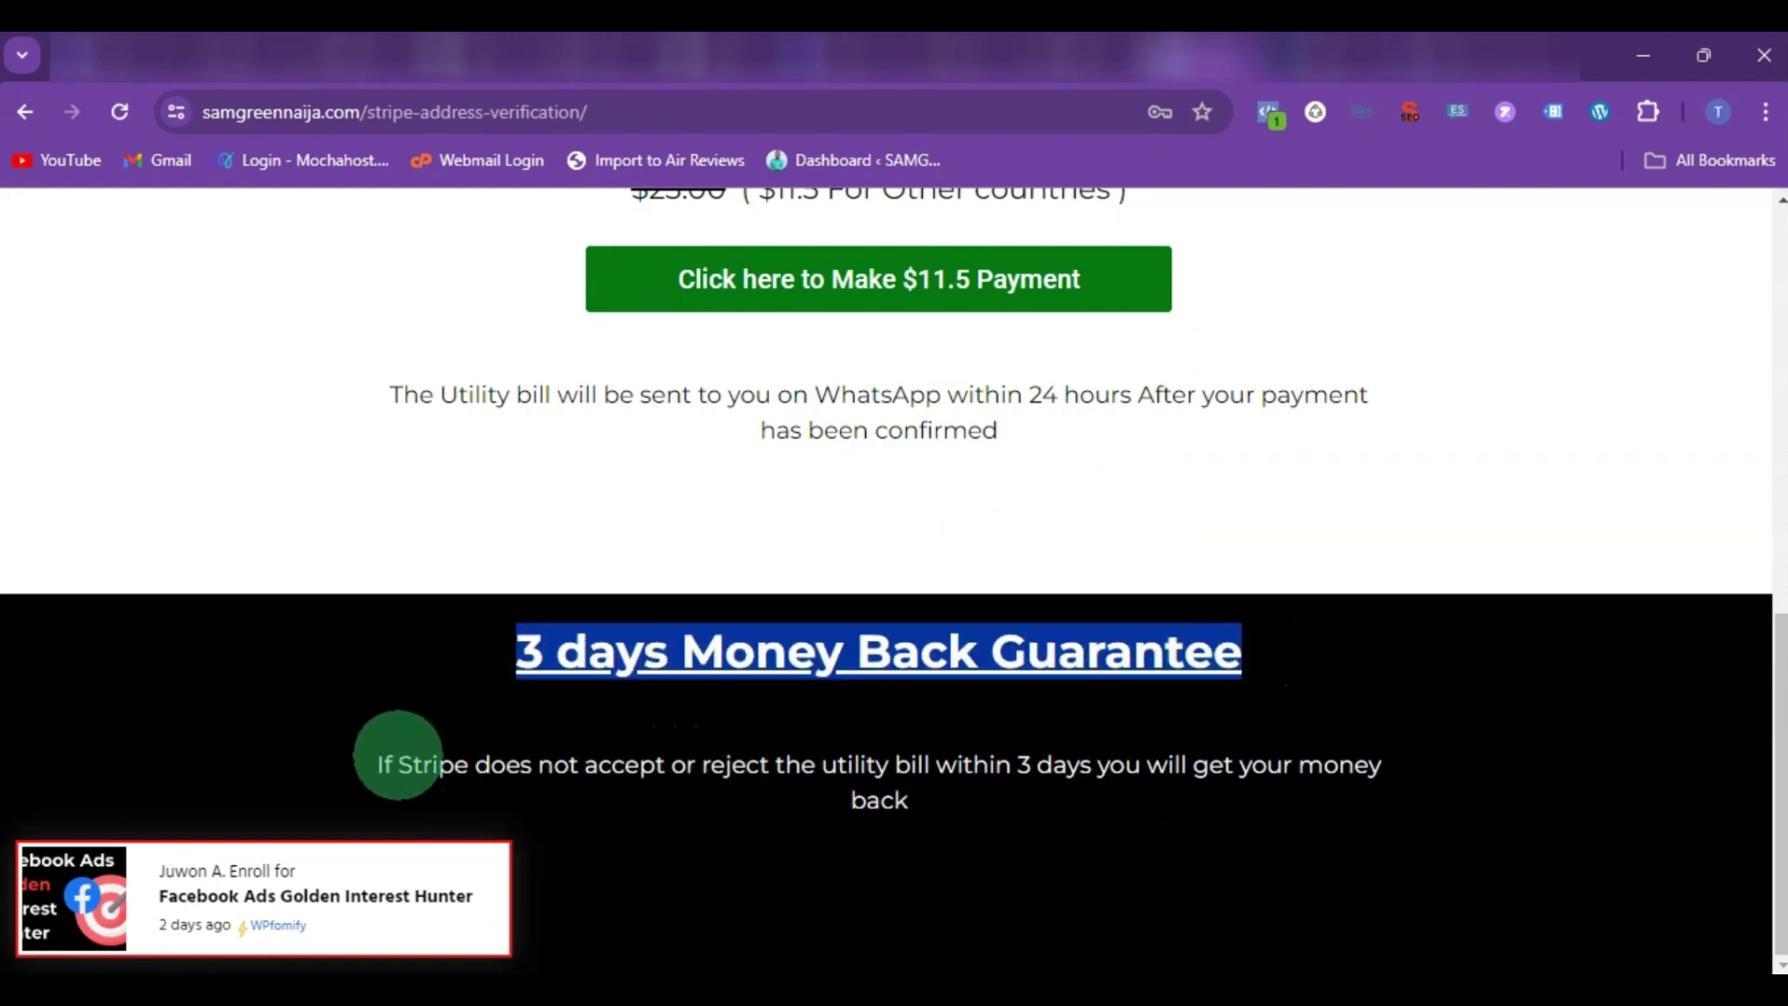
pyautogui.click(375, 759)
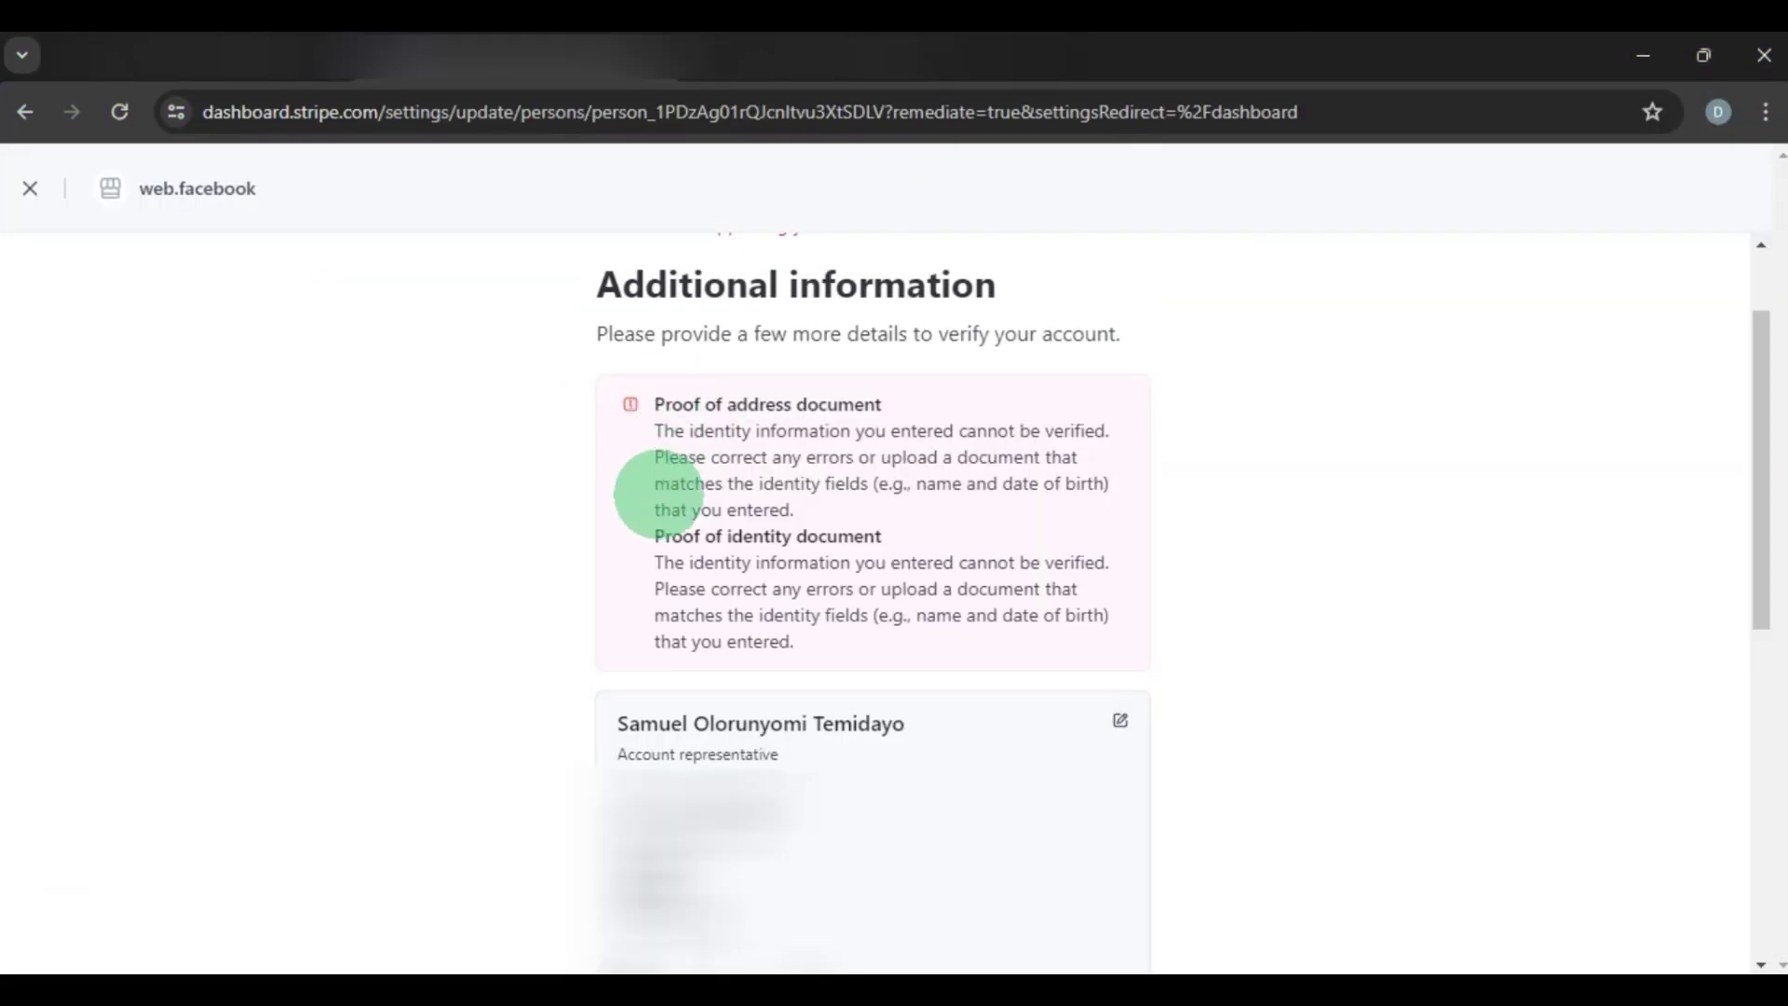
# Step: Highlight the Proof of identity document requirement and scroll to the Upload document buttons
pyautogui.moveTo(655, 532); pyautogui.dragTo(917, 527)
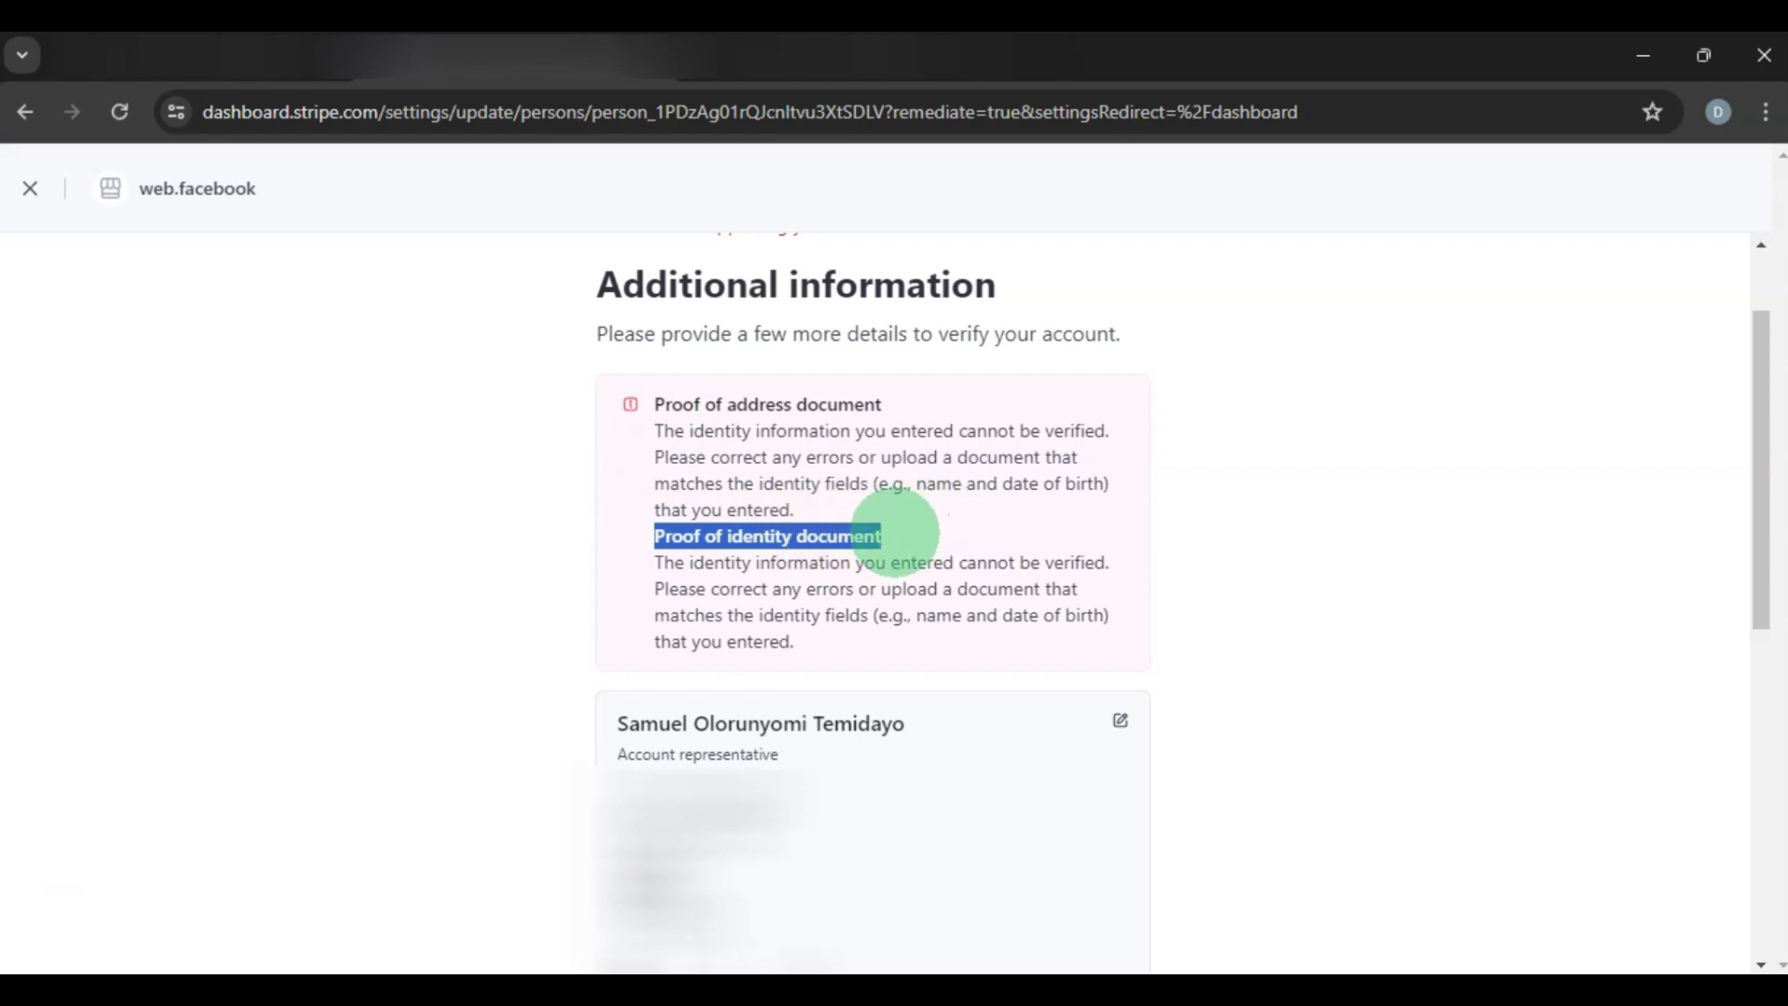
pyautogui.scroll(-10, 890, 533)
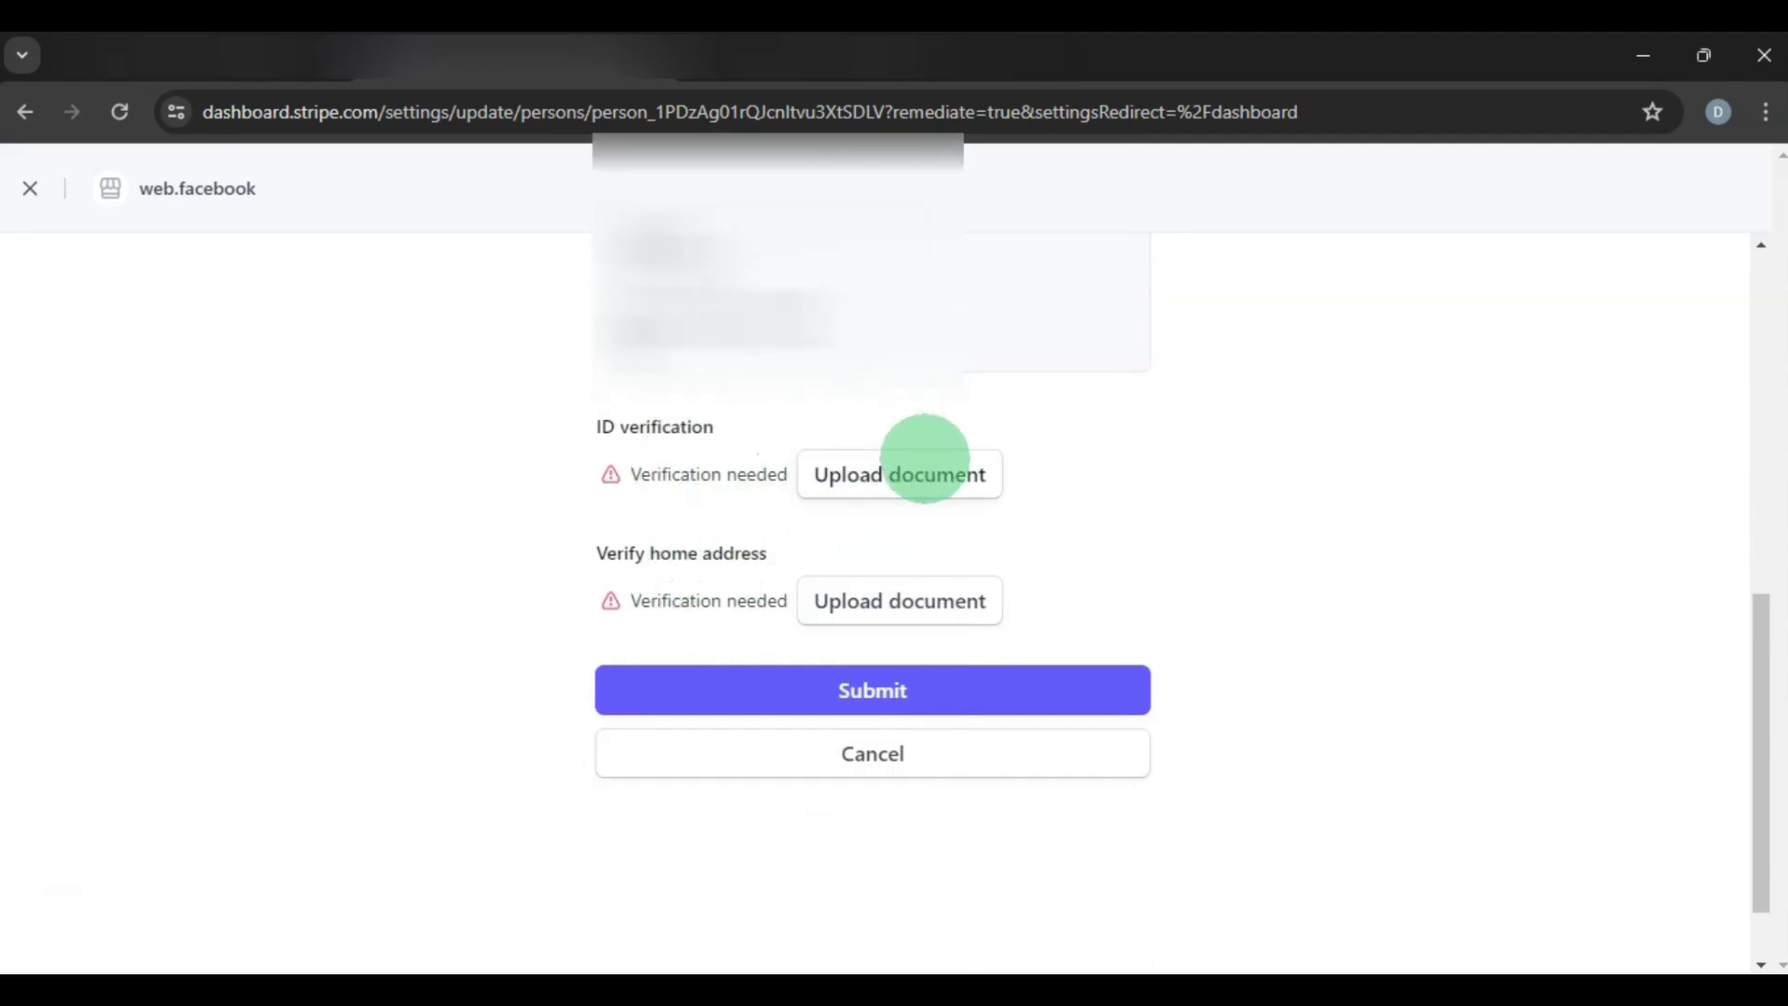
# Step: Verify the representative's ID by uploading the identity document's front image after accepting Stripe's terms
pyautogui.click(924, 465)
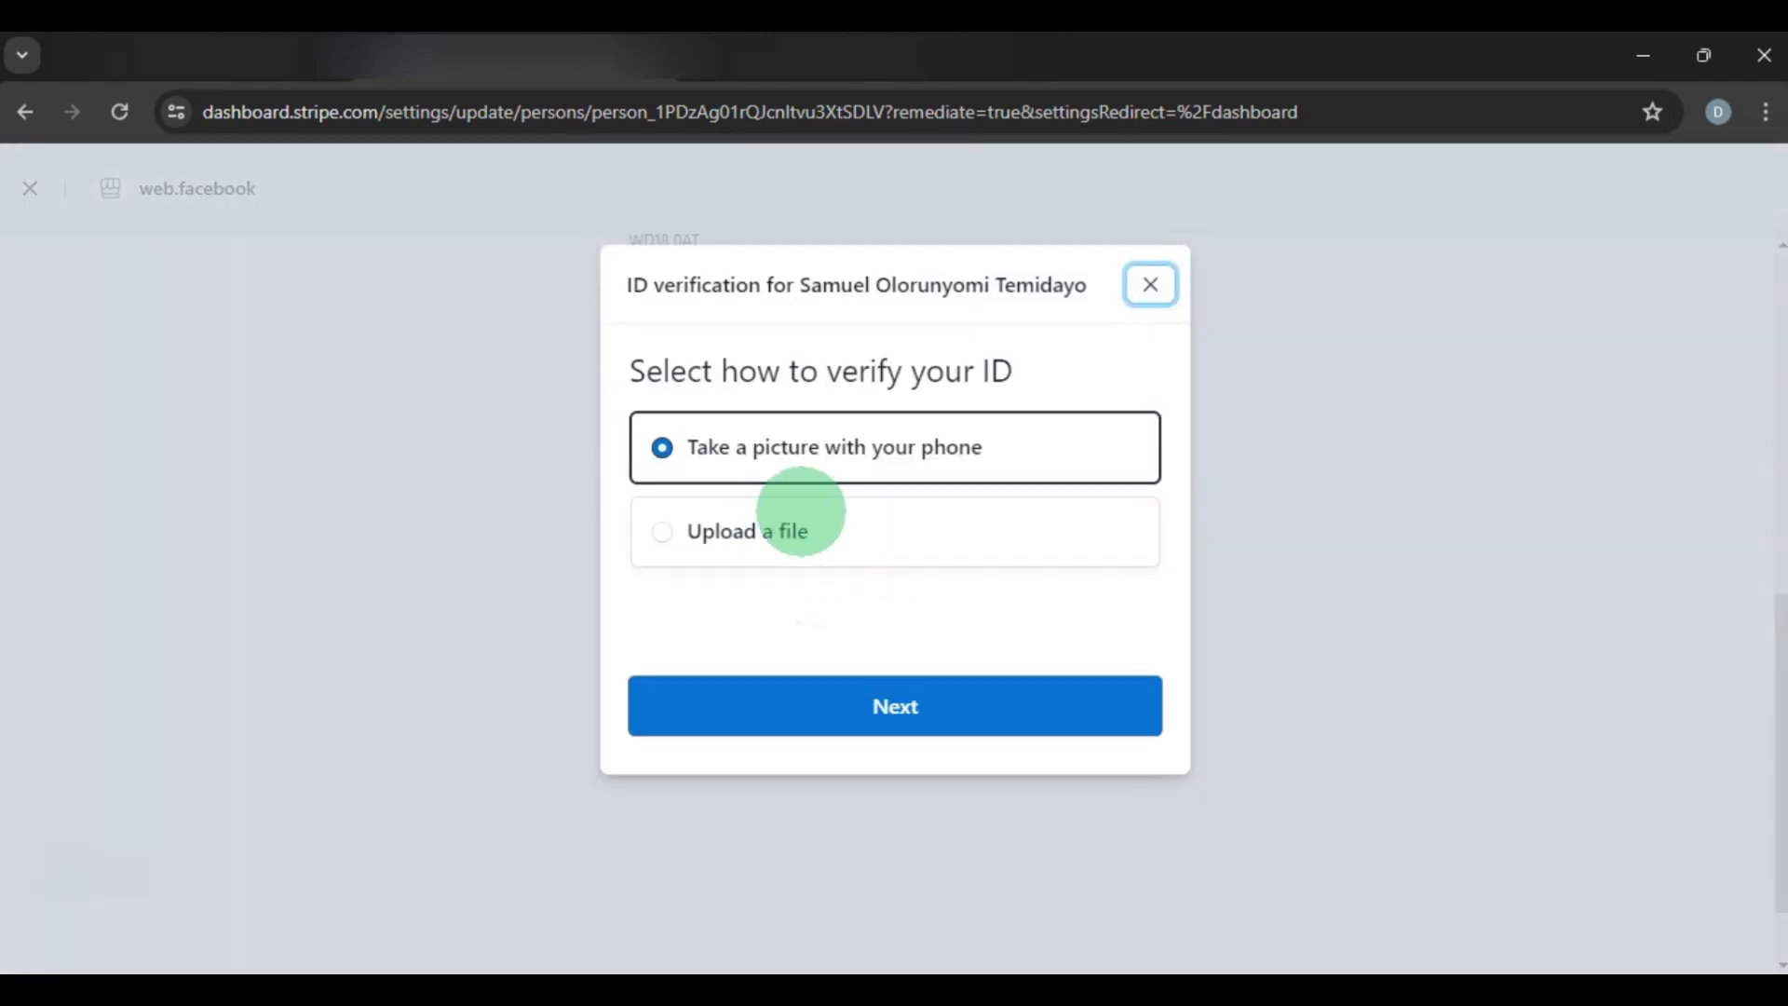
pyautogui.click(811, 514)
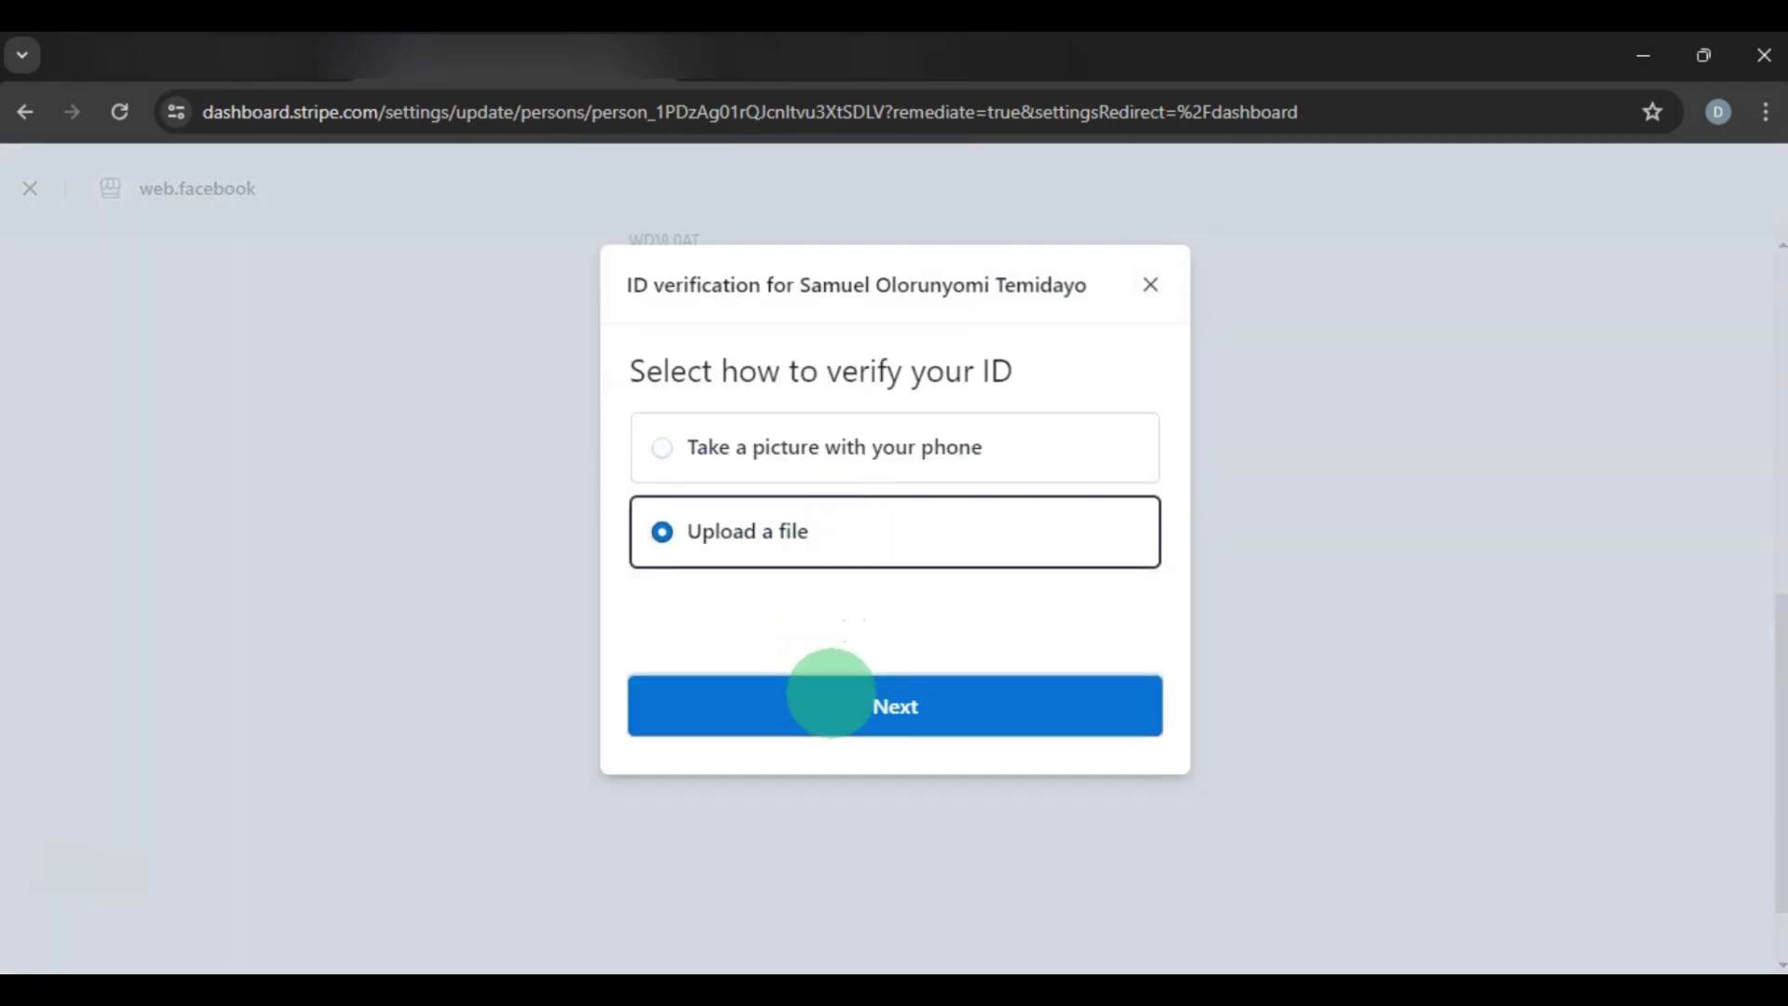
pyautogui.click(828, 703)
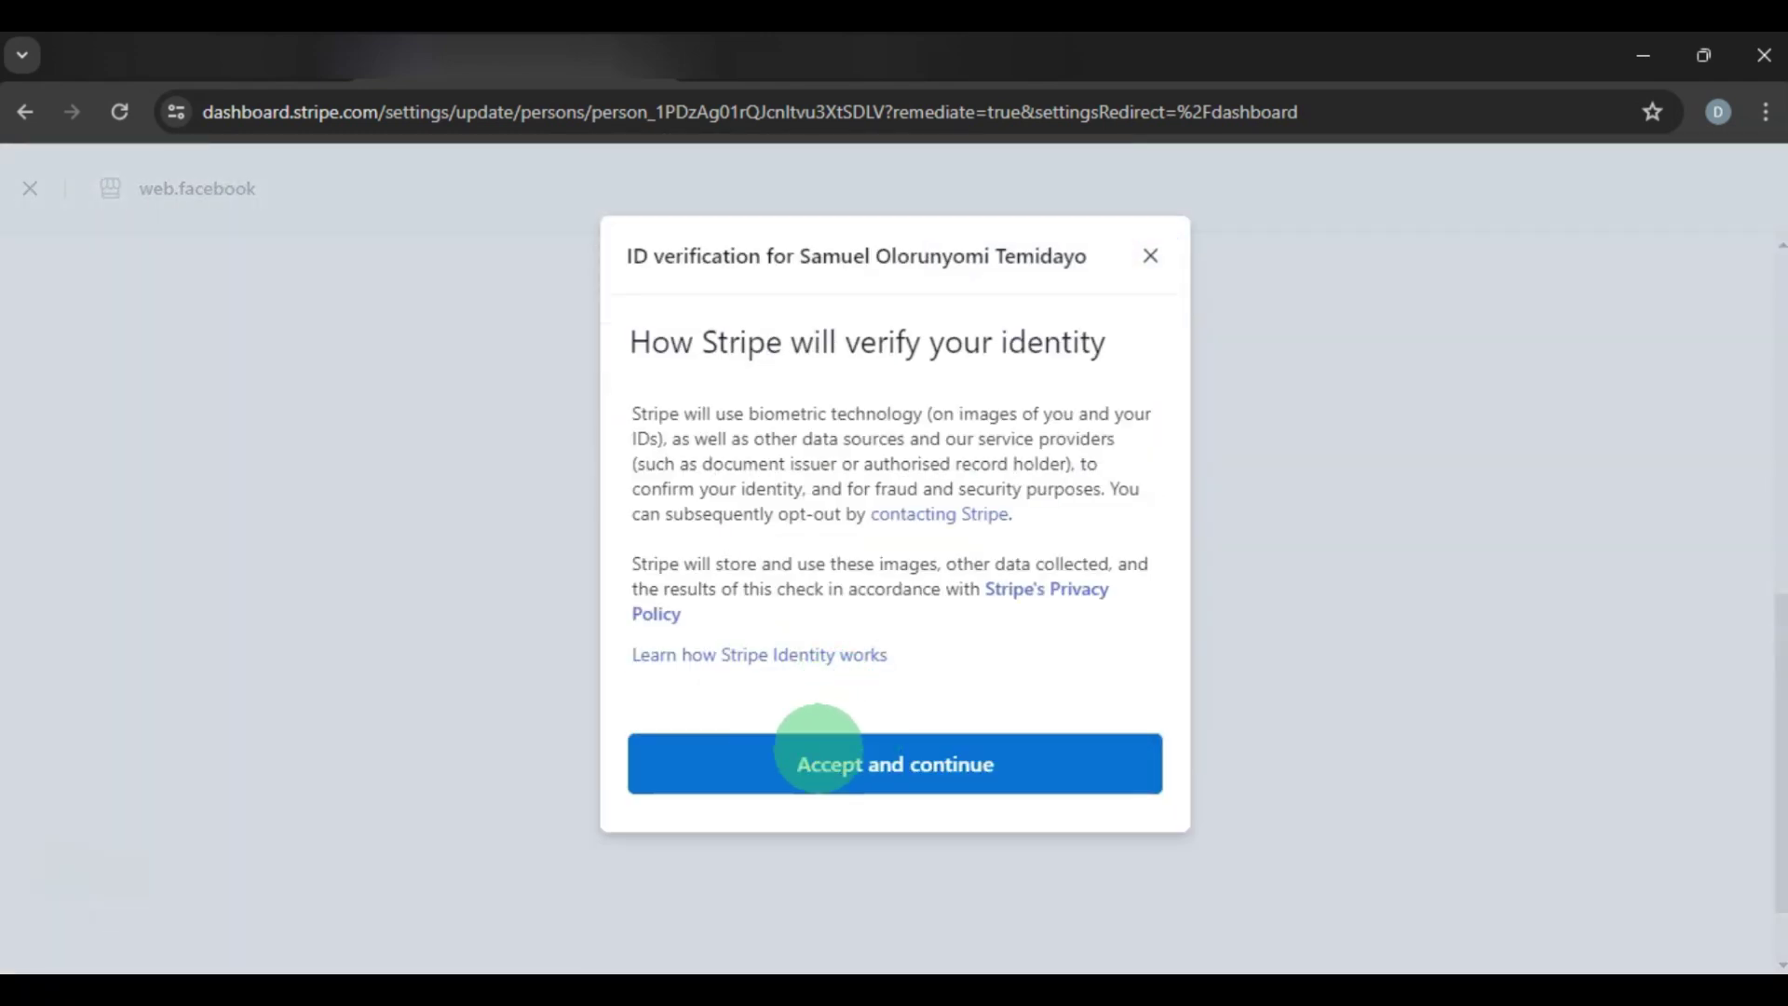
pyautogui.click(781, 749)
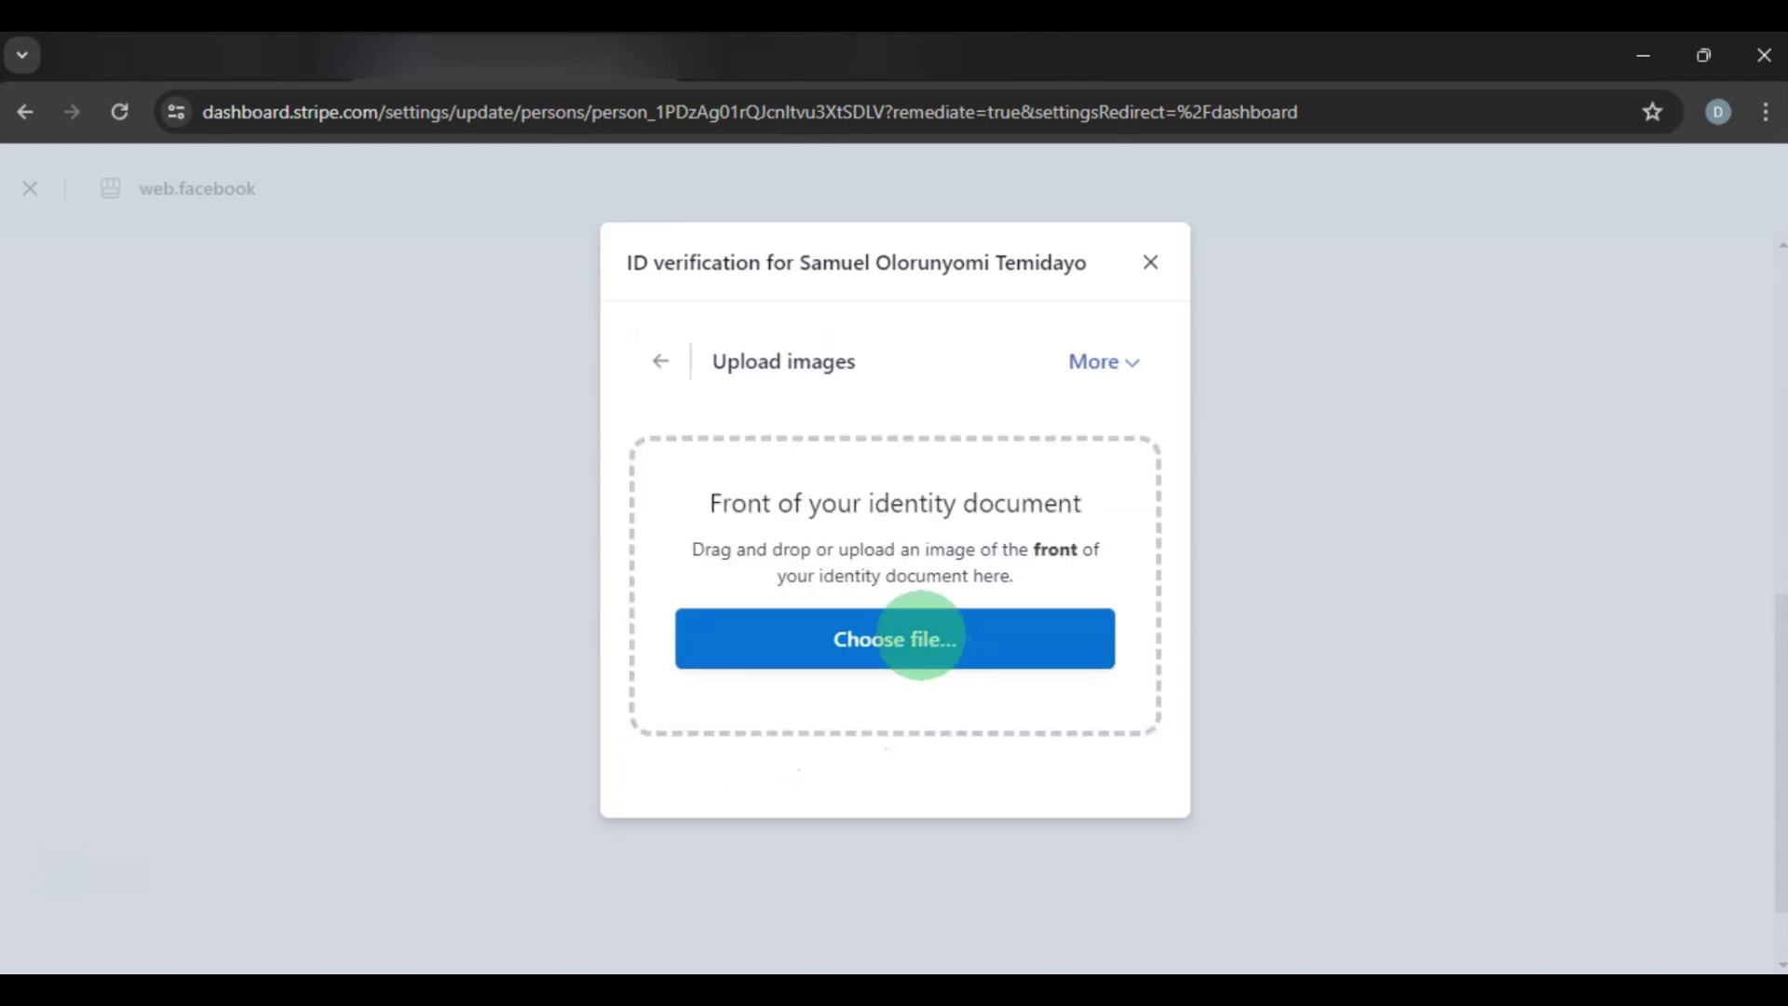
pyautogui.click(873, 639)
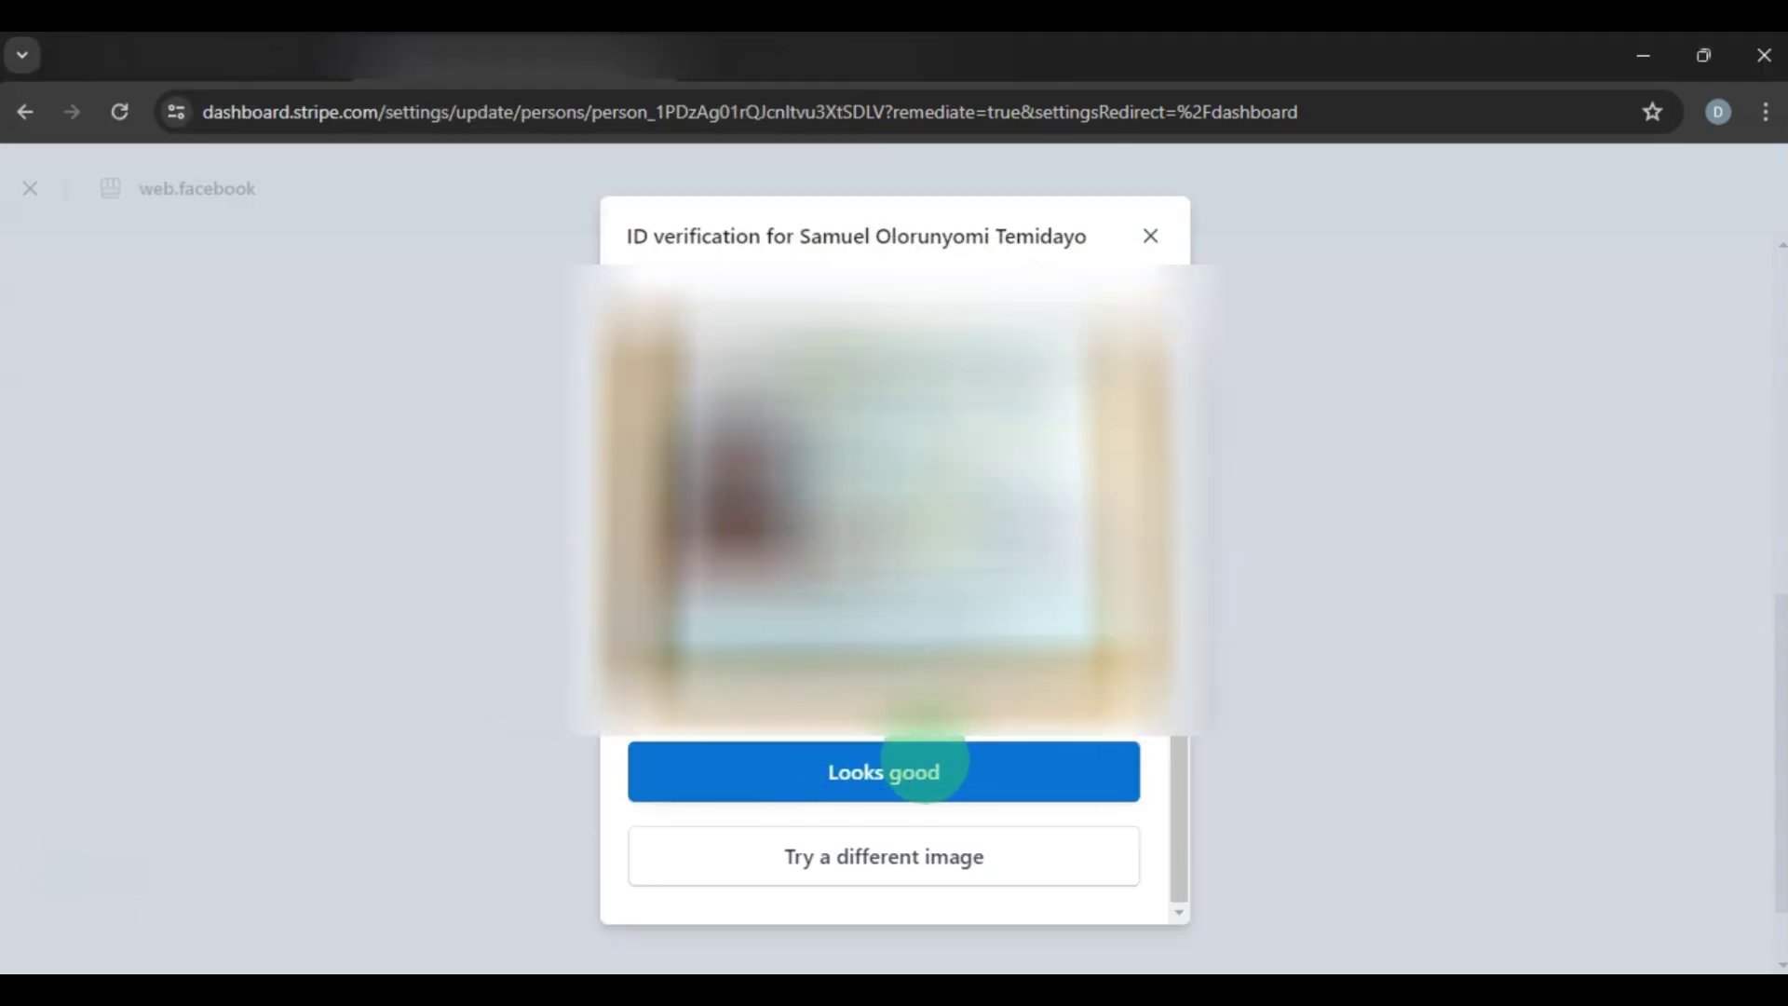
pyautogui.click(943, 771)
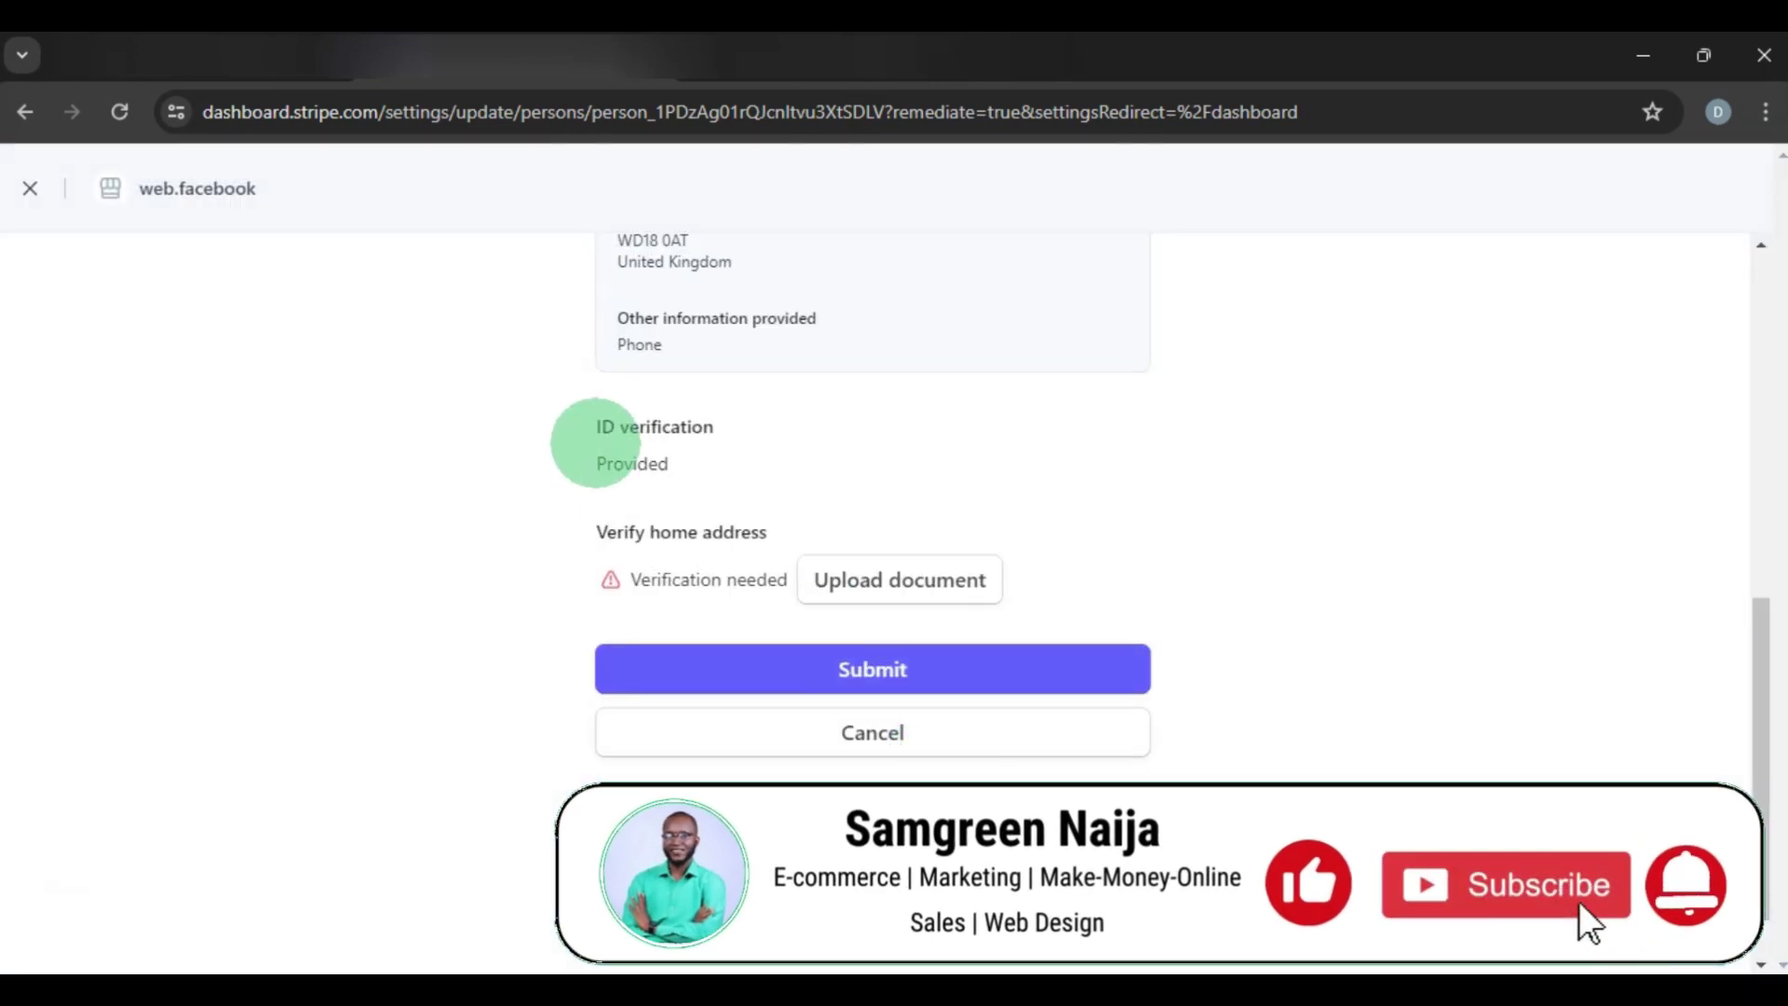
pyautogui.moveTo(600, 463); pyautogui.dragTo(736, 467)
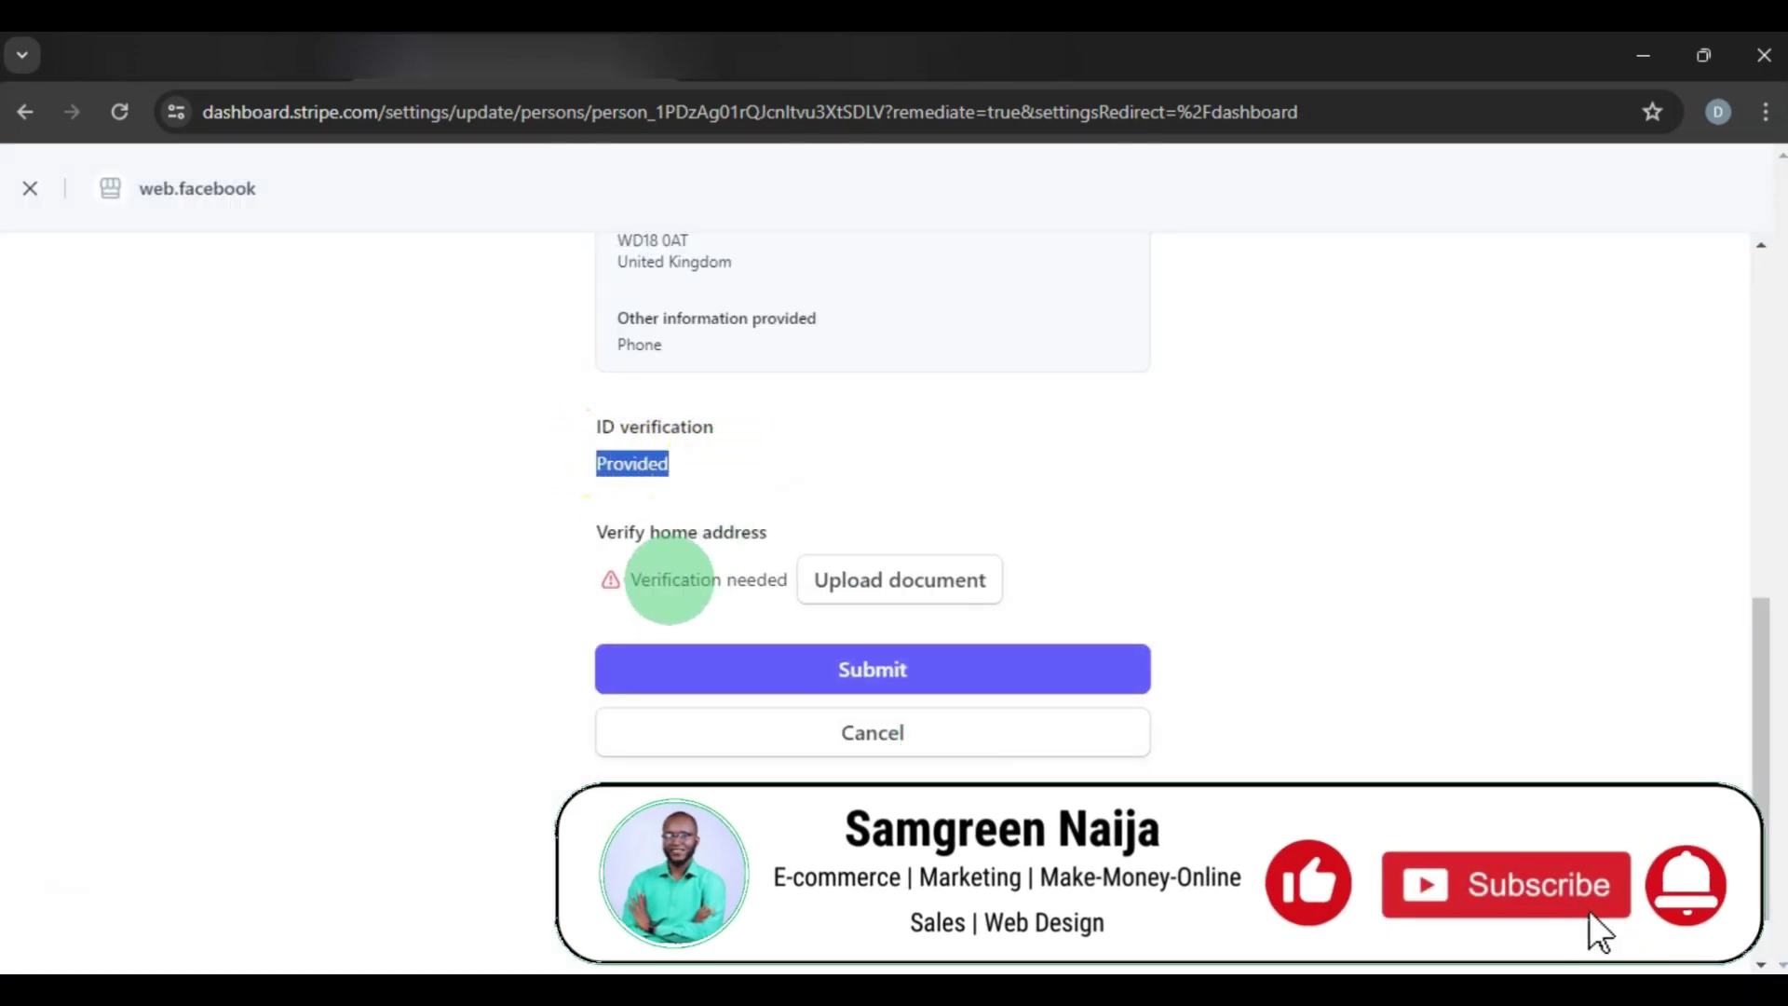
pyautogui.click(622, 463)
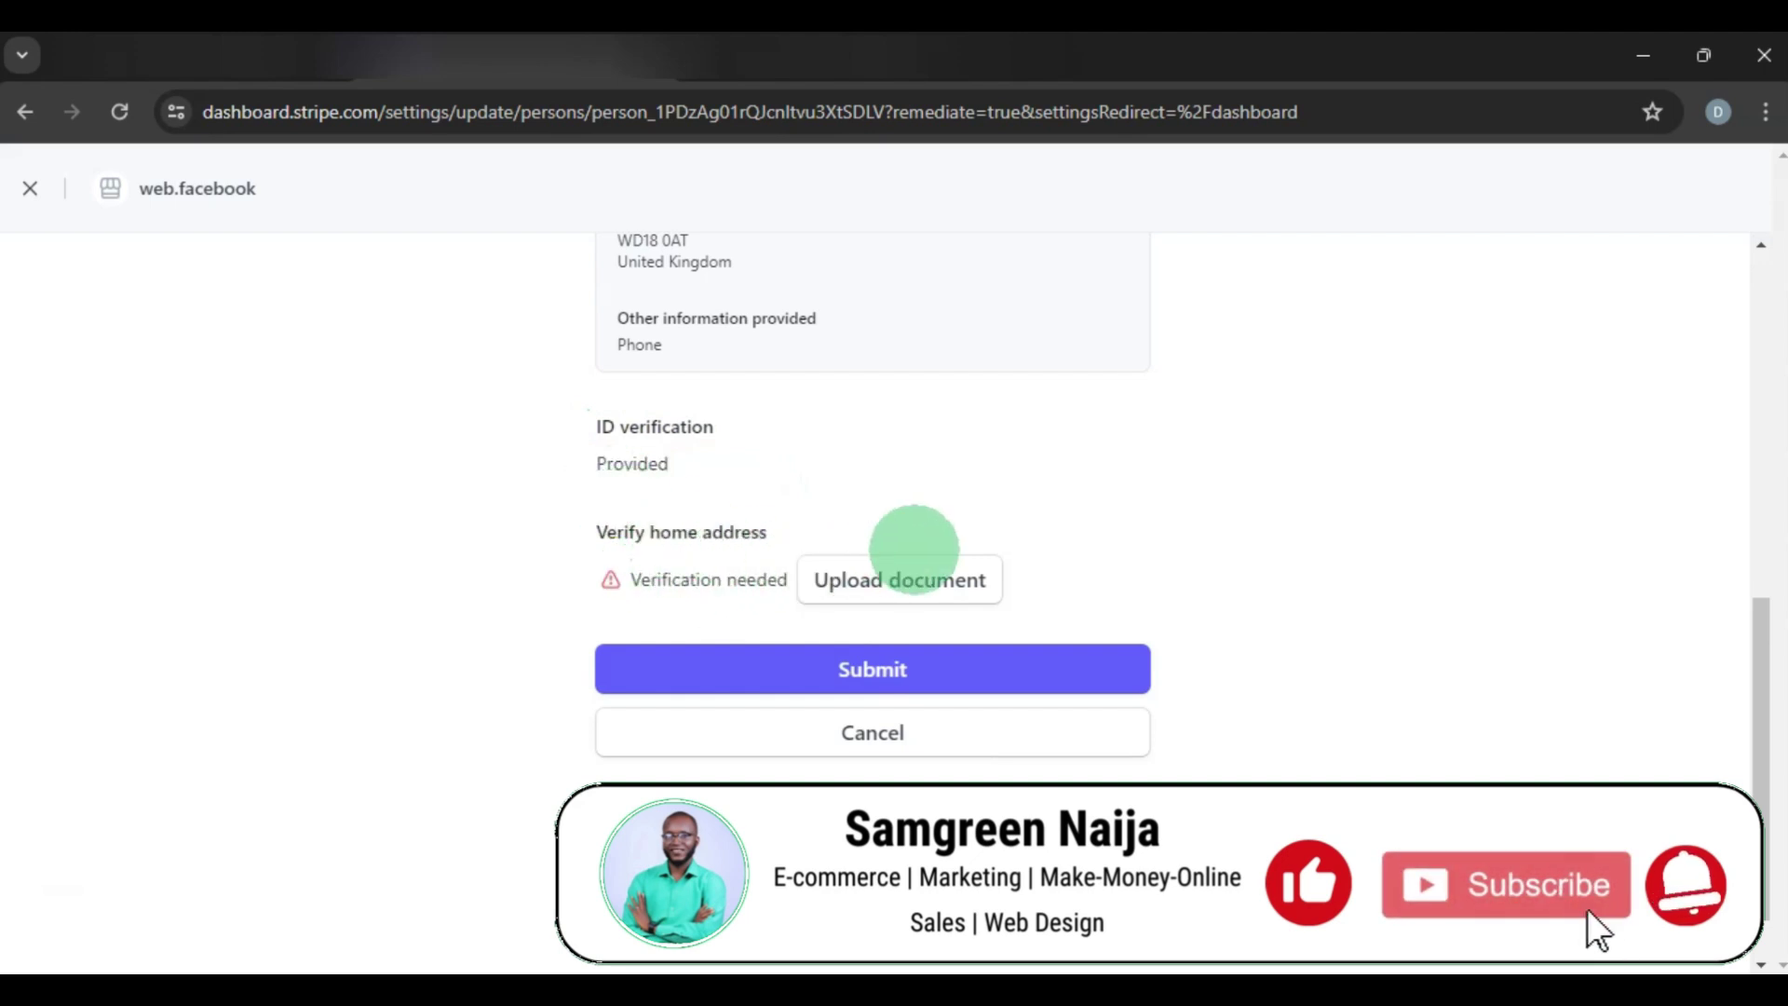
# Step: Submit stripe bill.pdf as a Utility Bill proof of address, confirming it shows the exact name and address
pyautogui.click(873, 572)
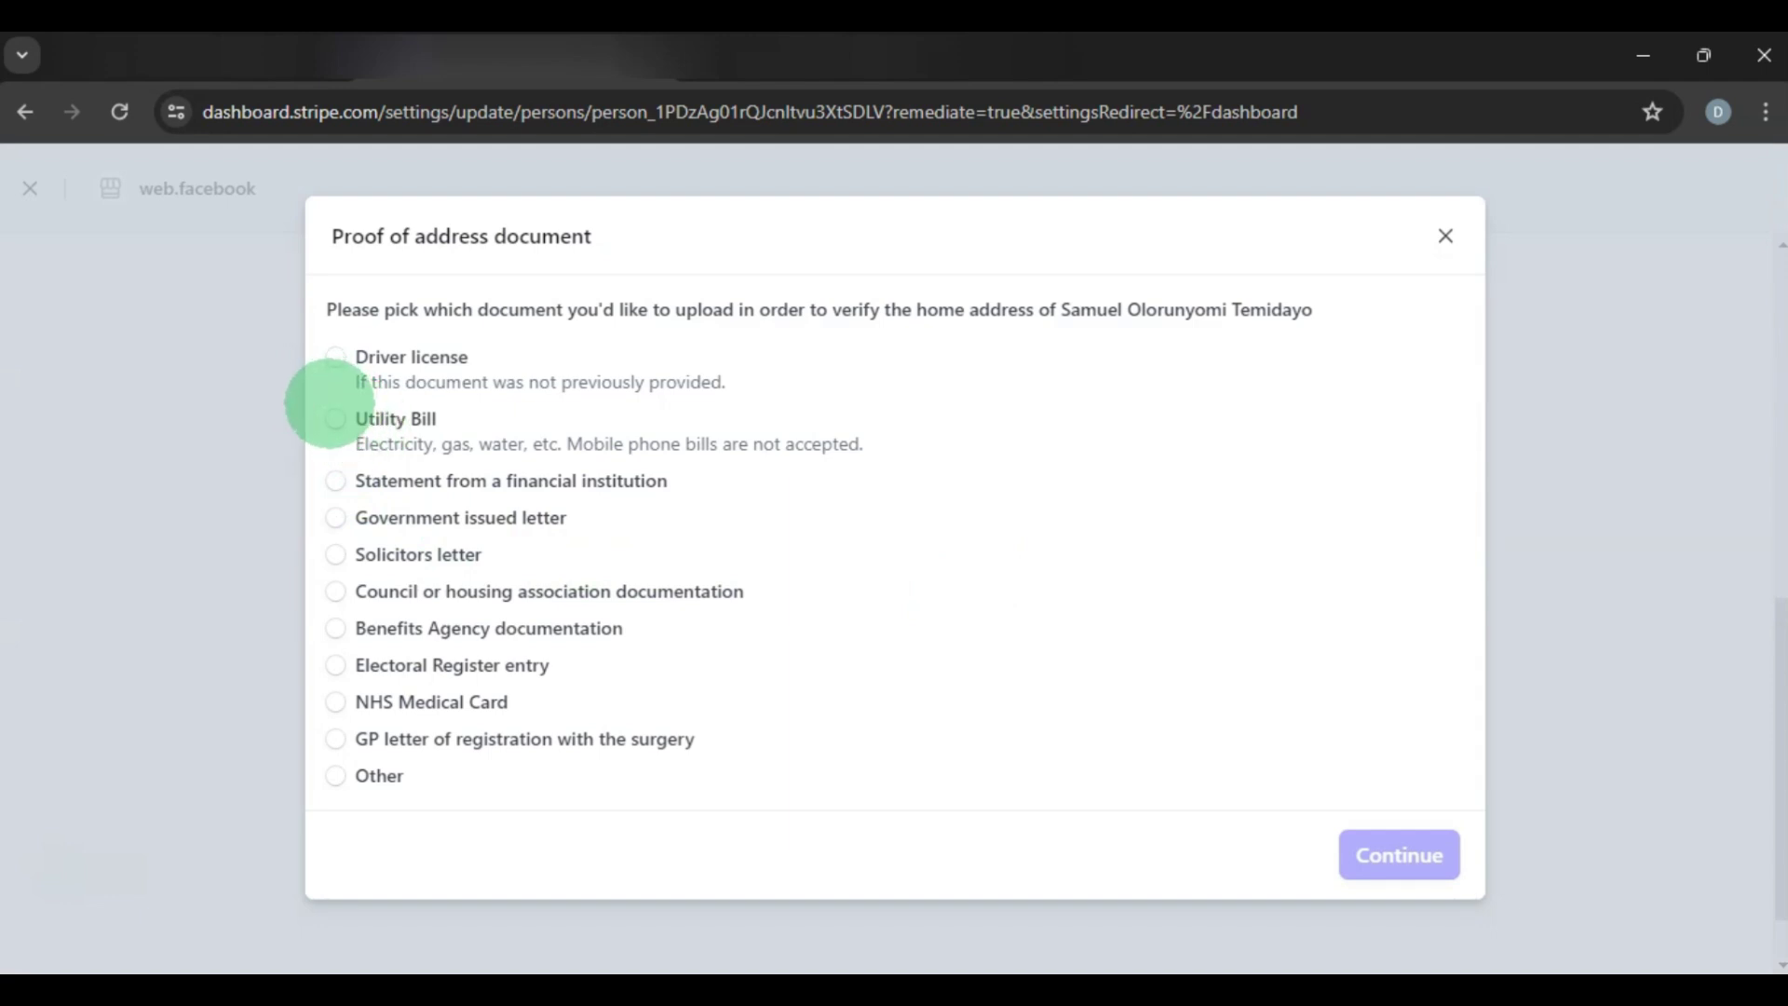
pyautogui.click(335, 418)
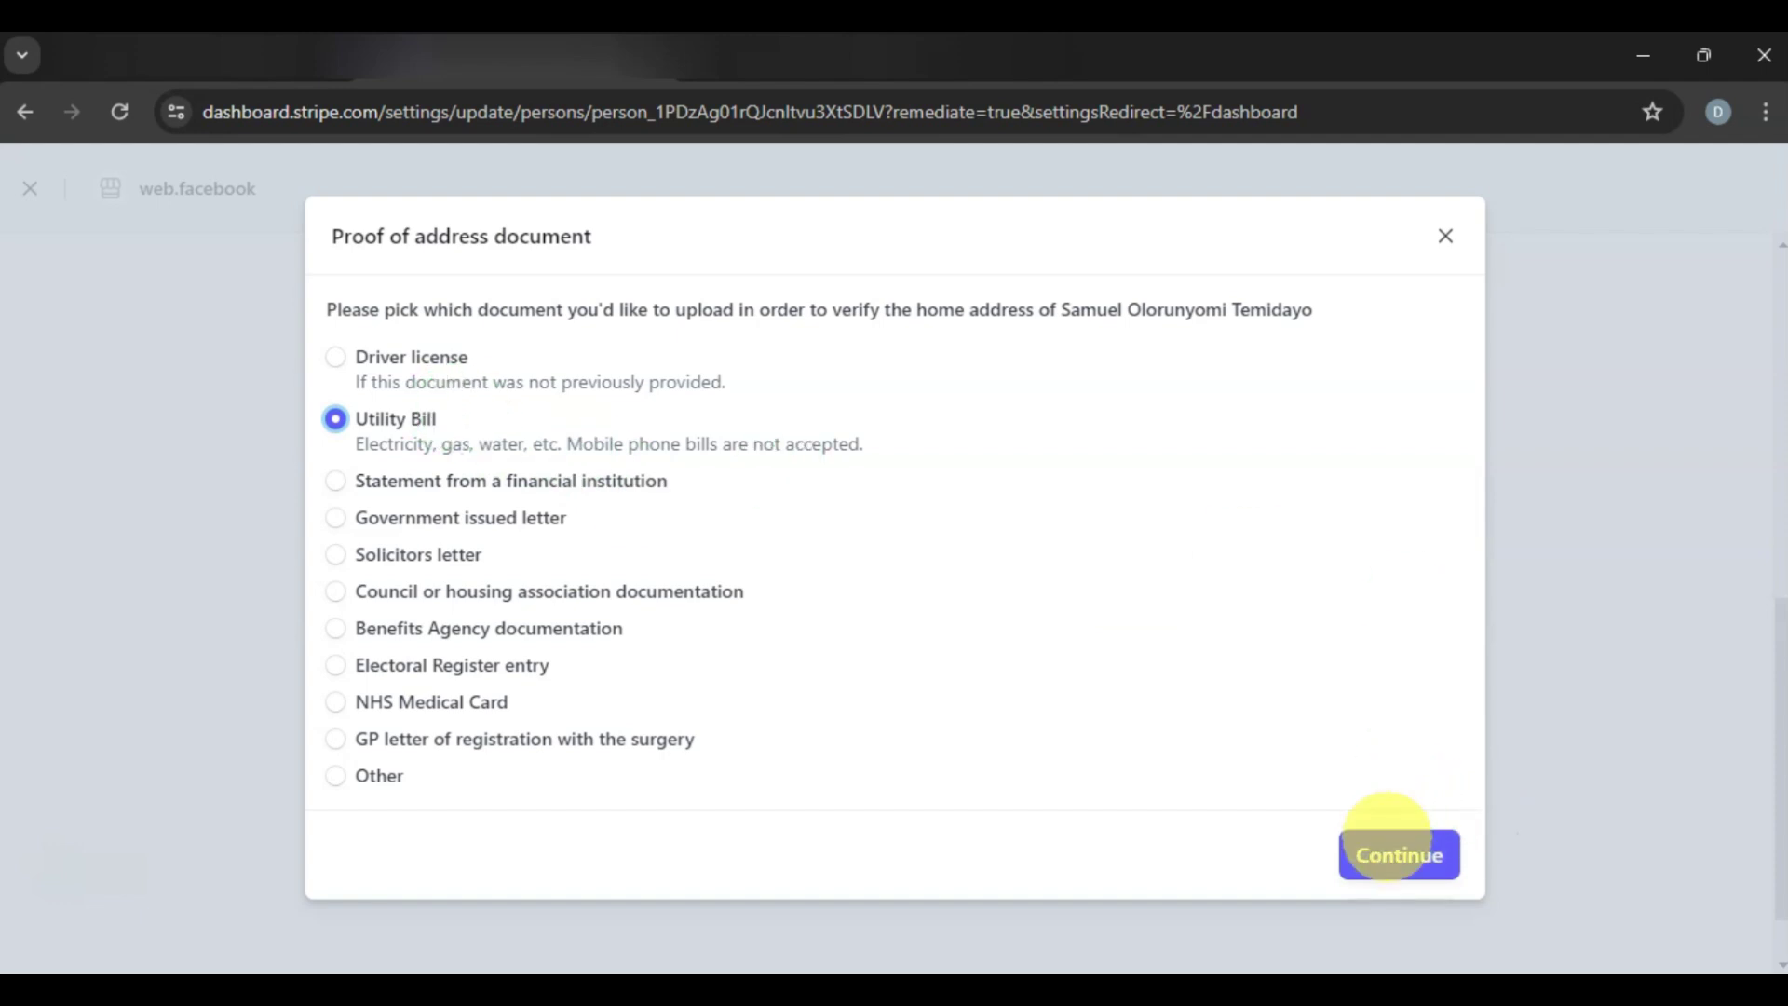
pyautogui.click(1387, 835)
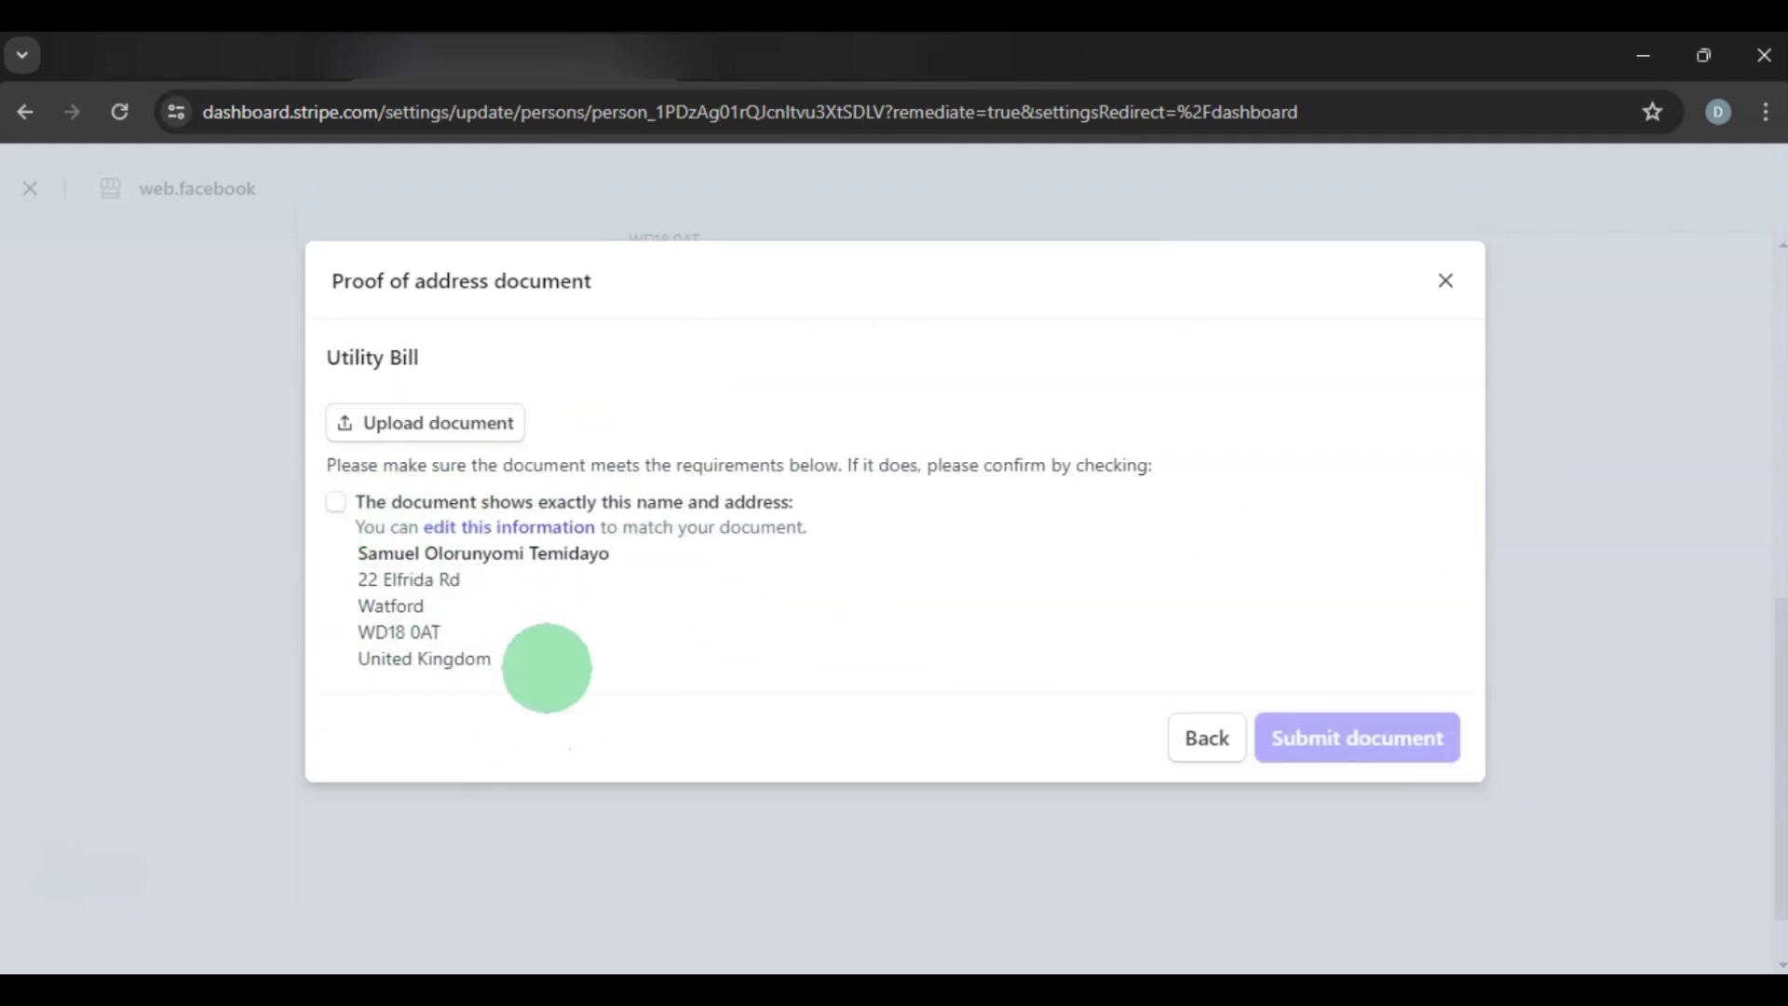
pyautogui.click(336, 502)
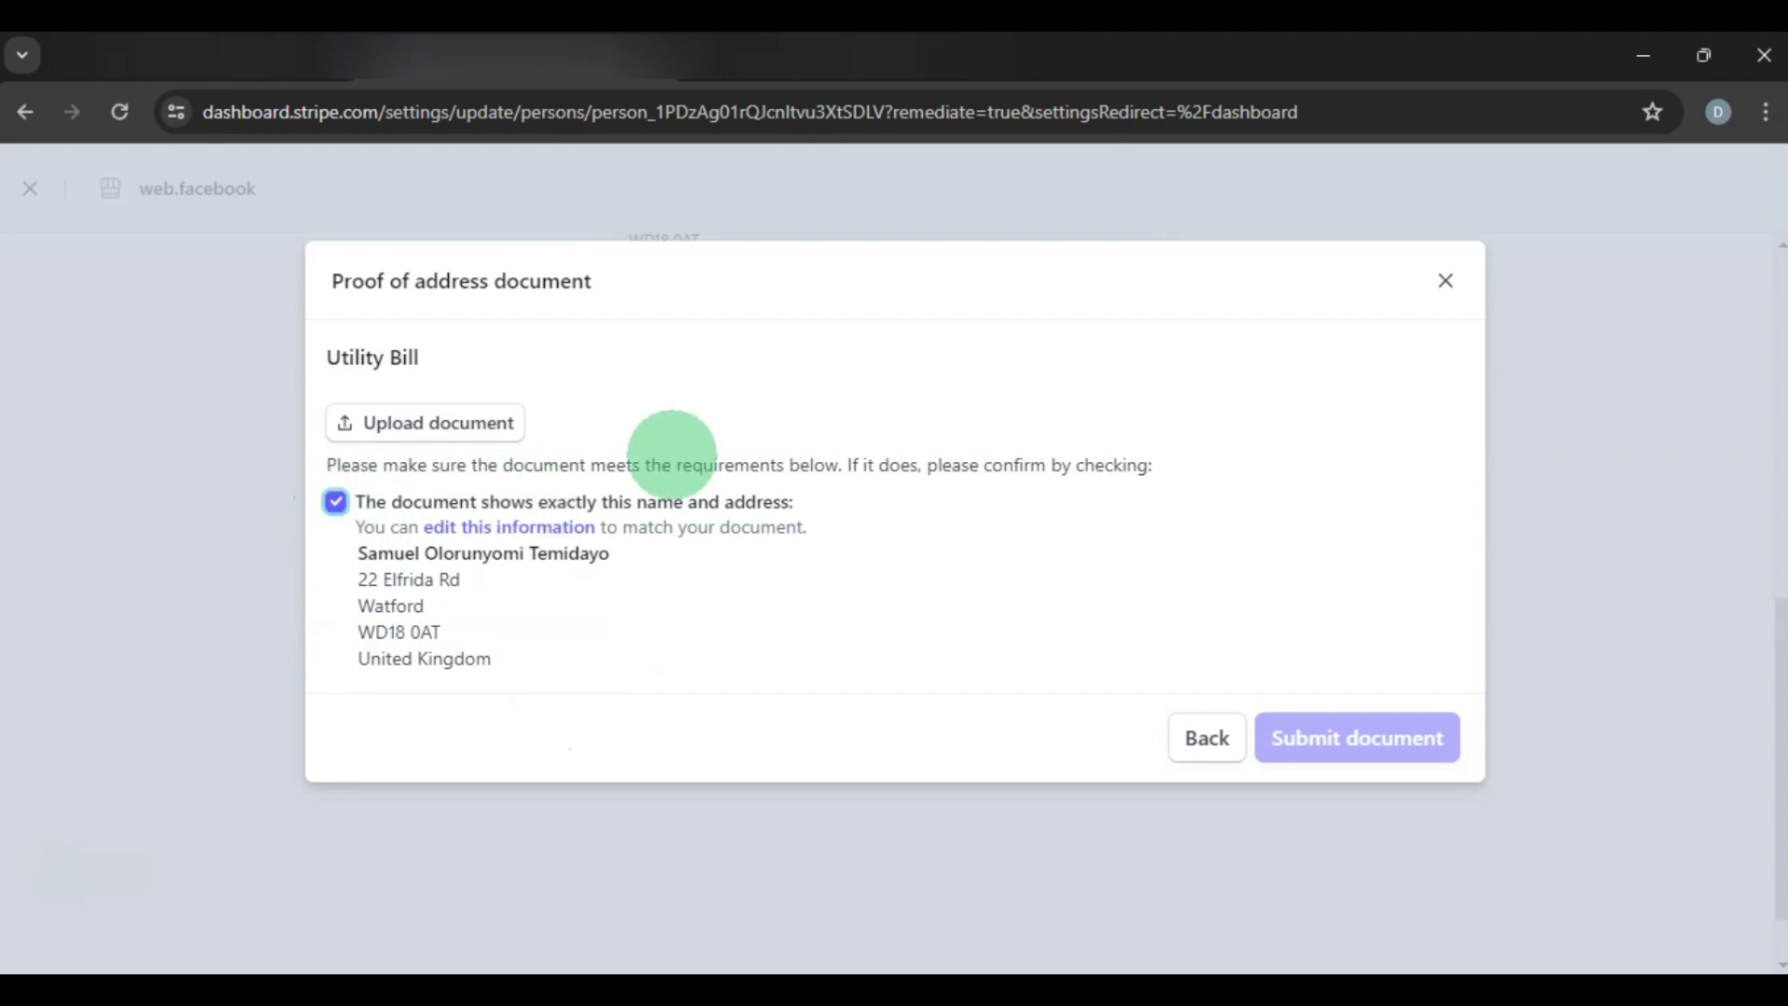
pyautogui.click(436, 417)
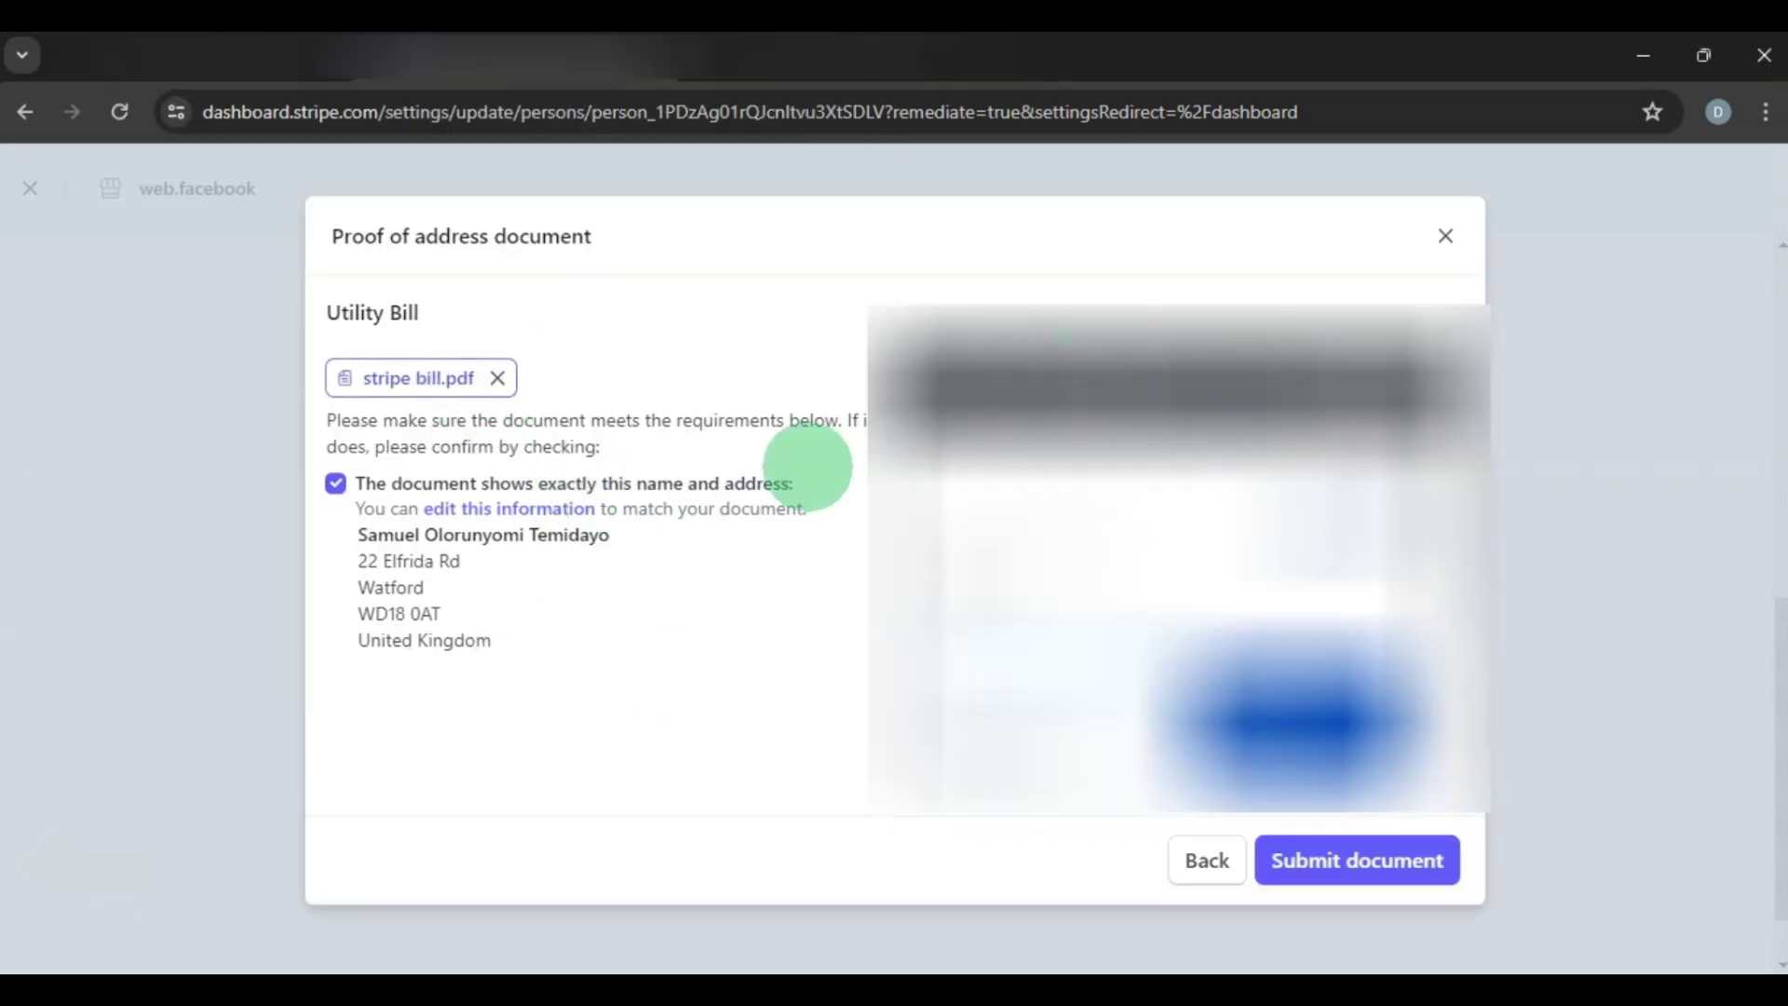
pyautogui.click(1331, 847)
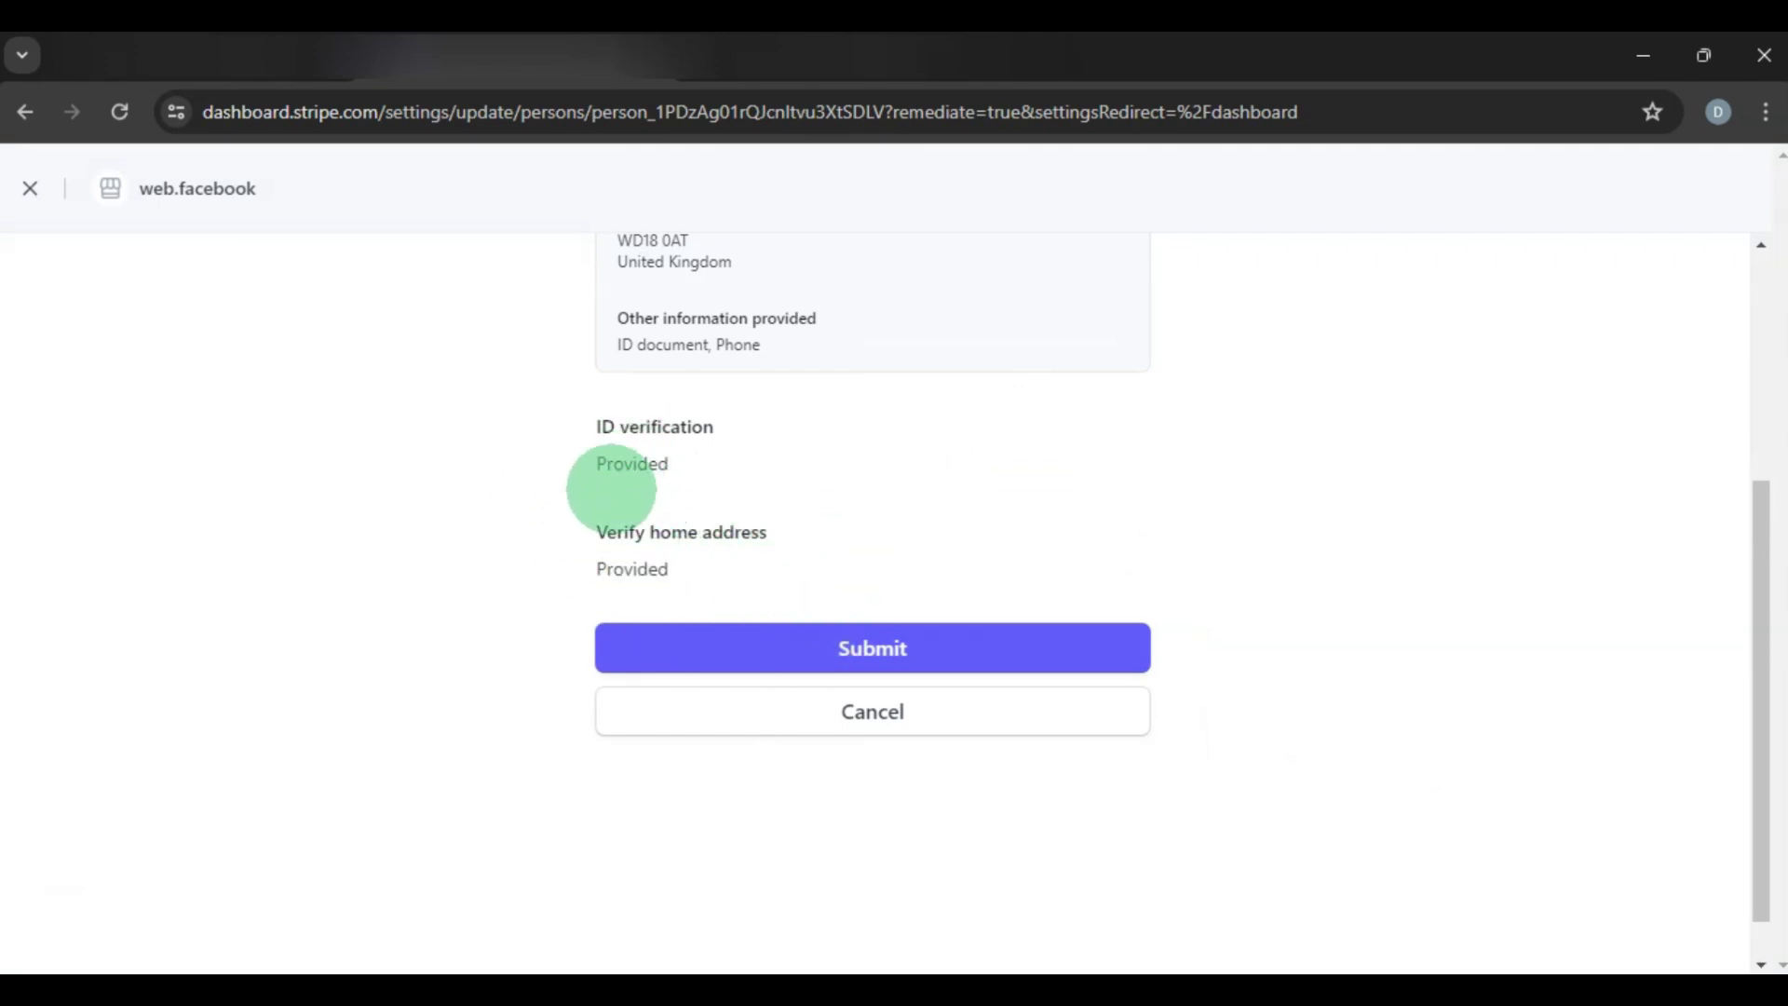
# Step: Submit the updated representative details and review the You're all set confirmation page
pyautogui.scroll(-1, 711, 515)
pyautogui.scroll(2, 708, 512)
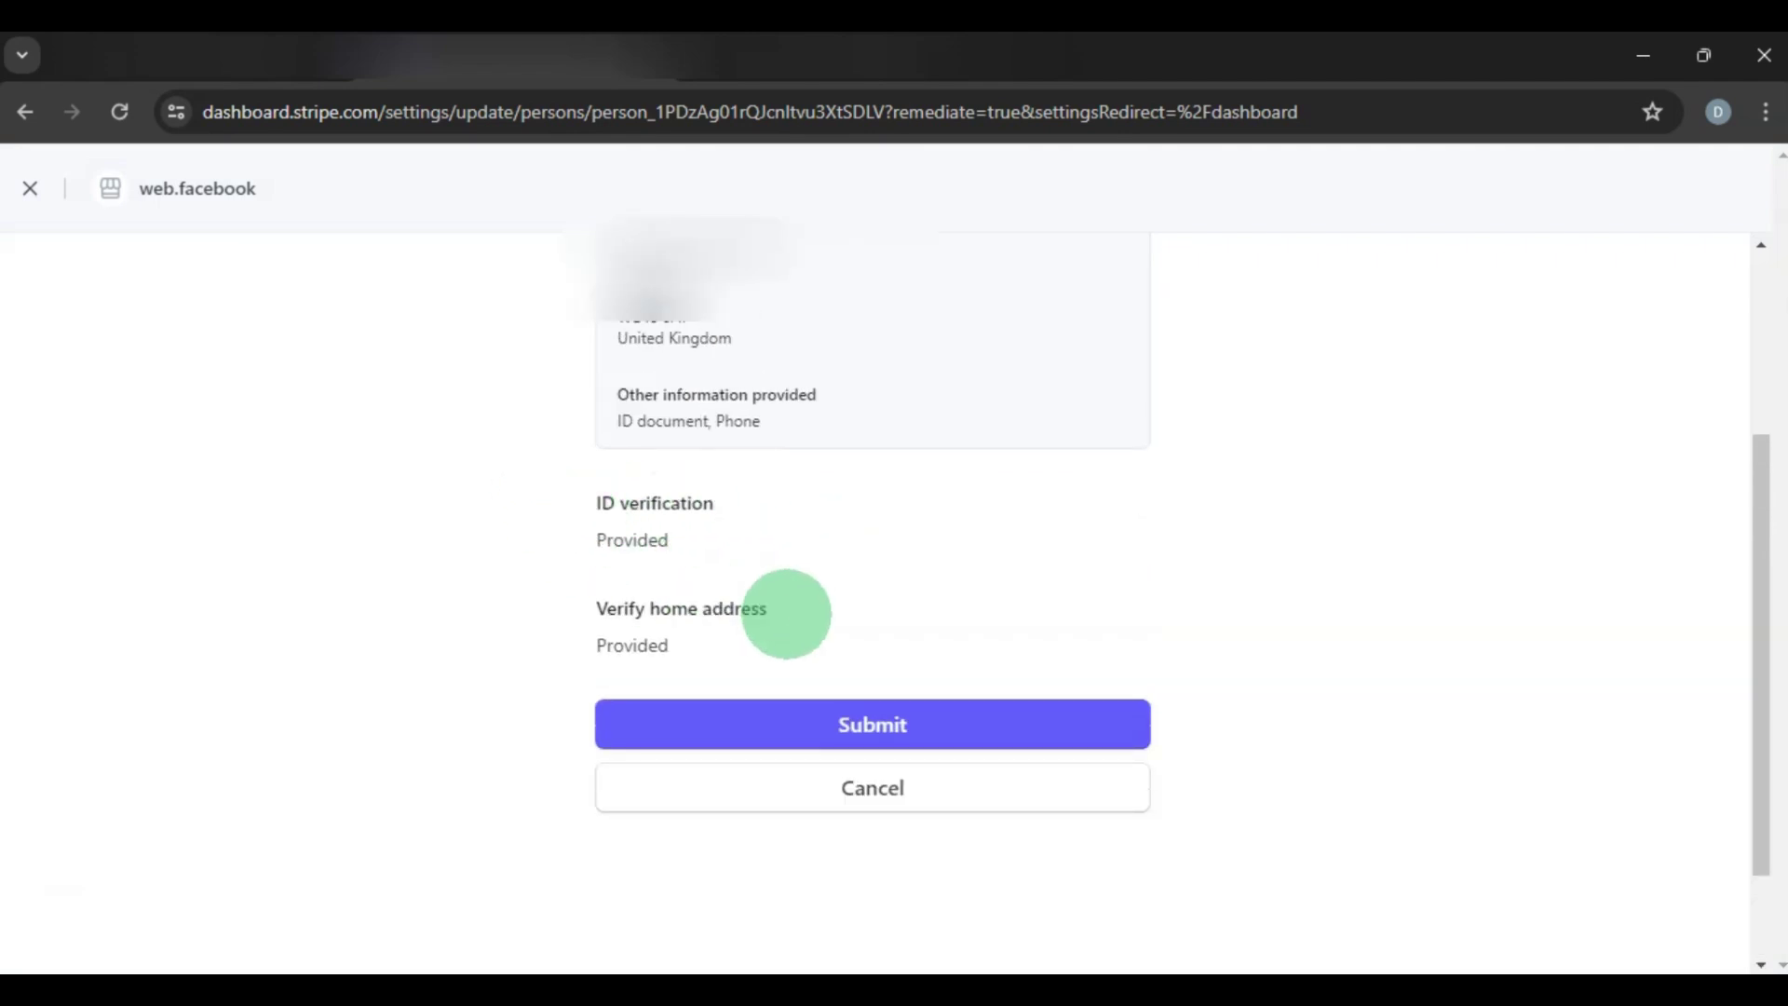
pyautogui.click(880, 715)
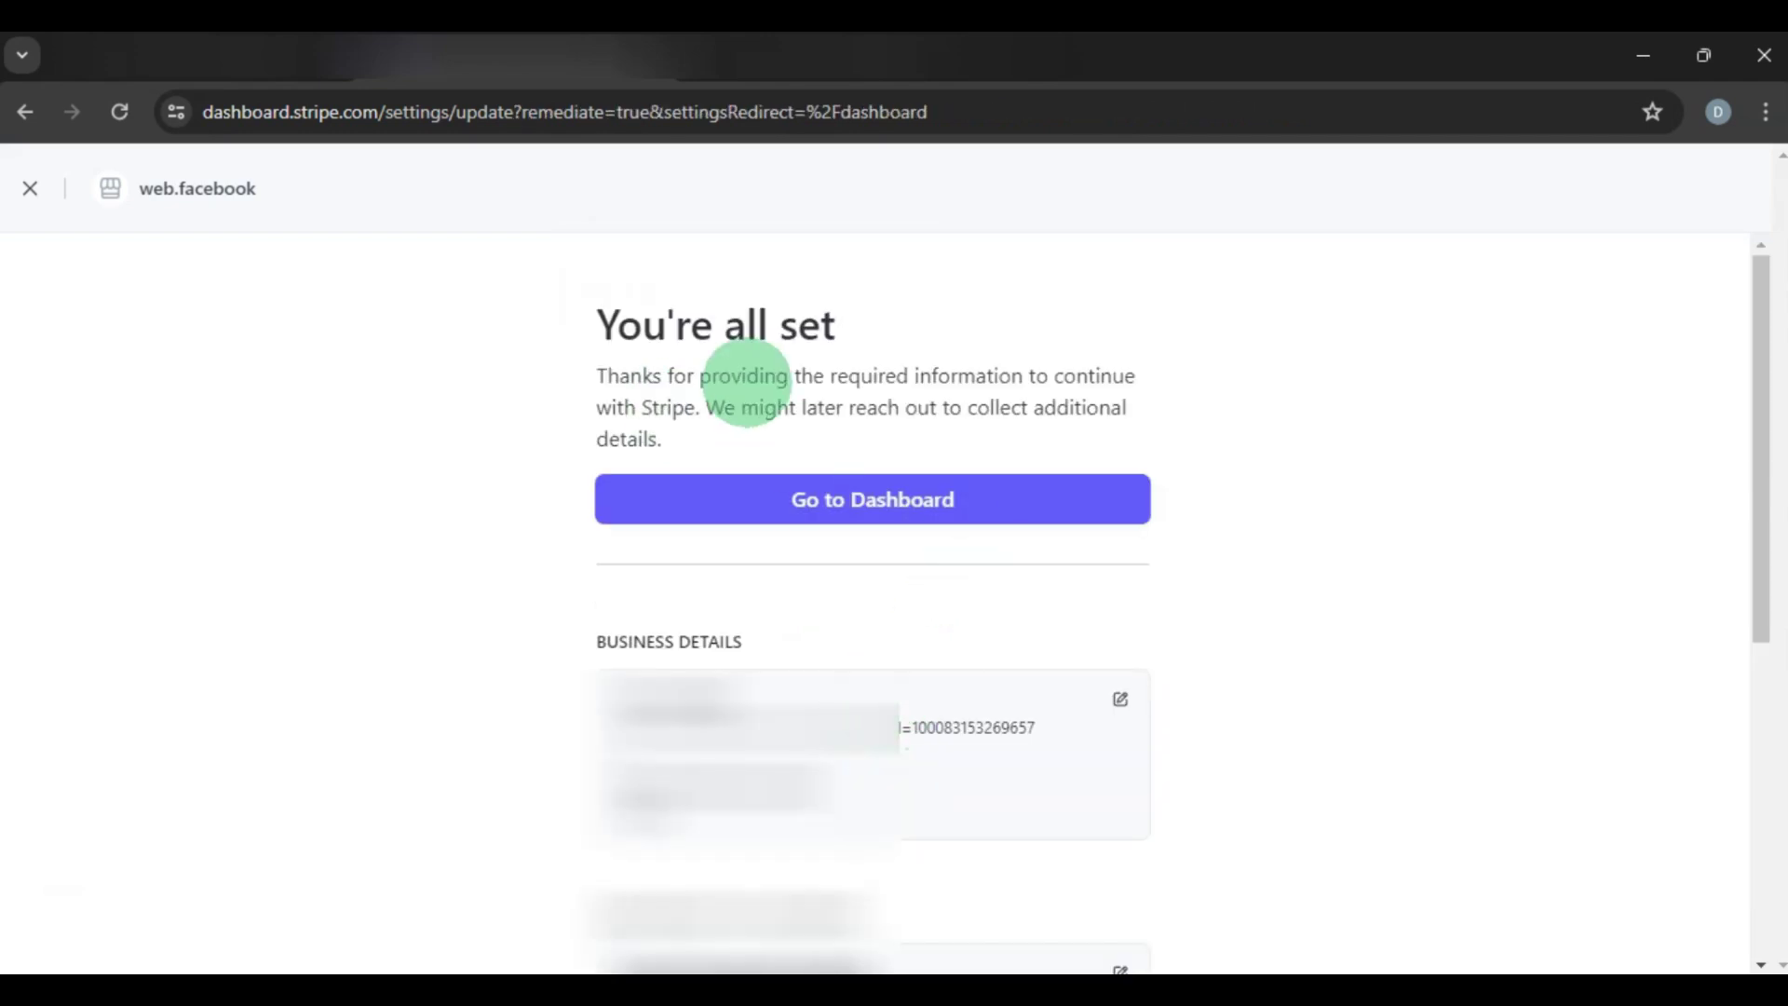
pyautogui.moveTo(576, 309); pyautogui.dragTo(946, 319)
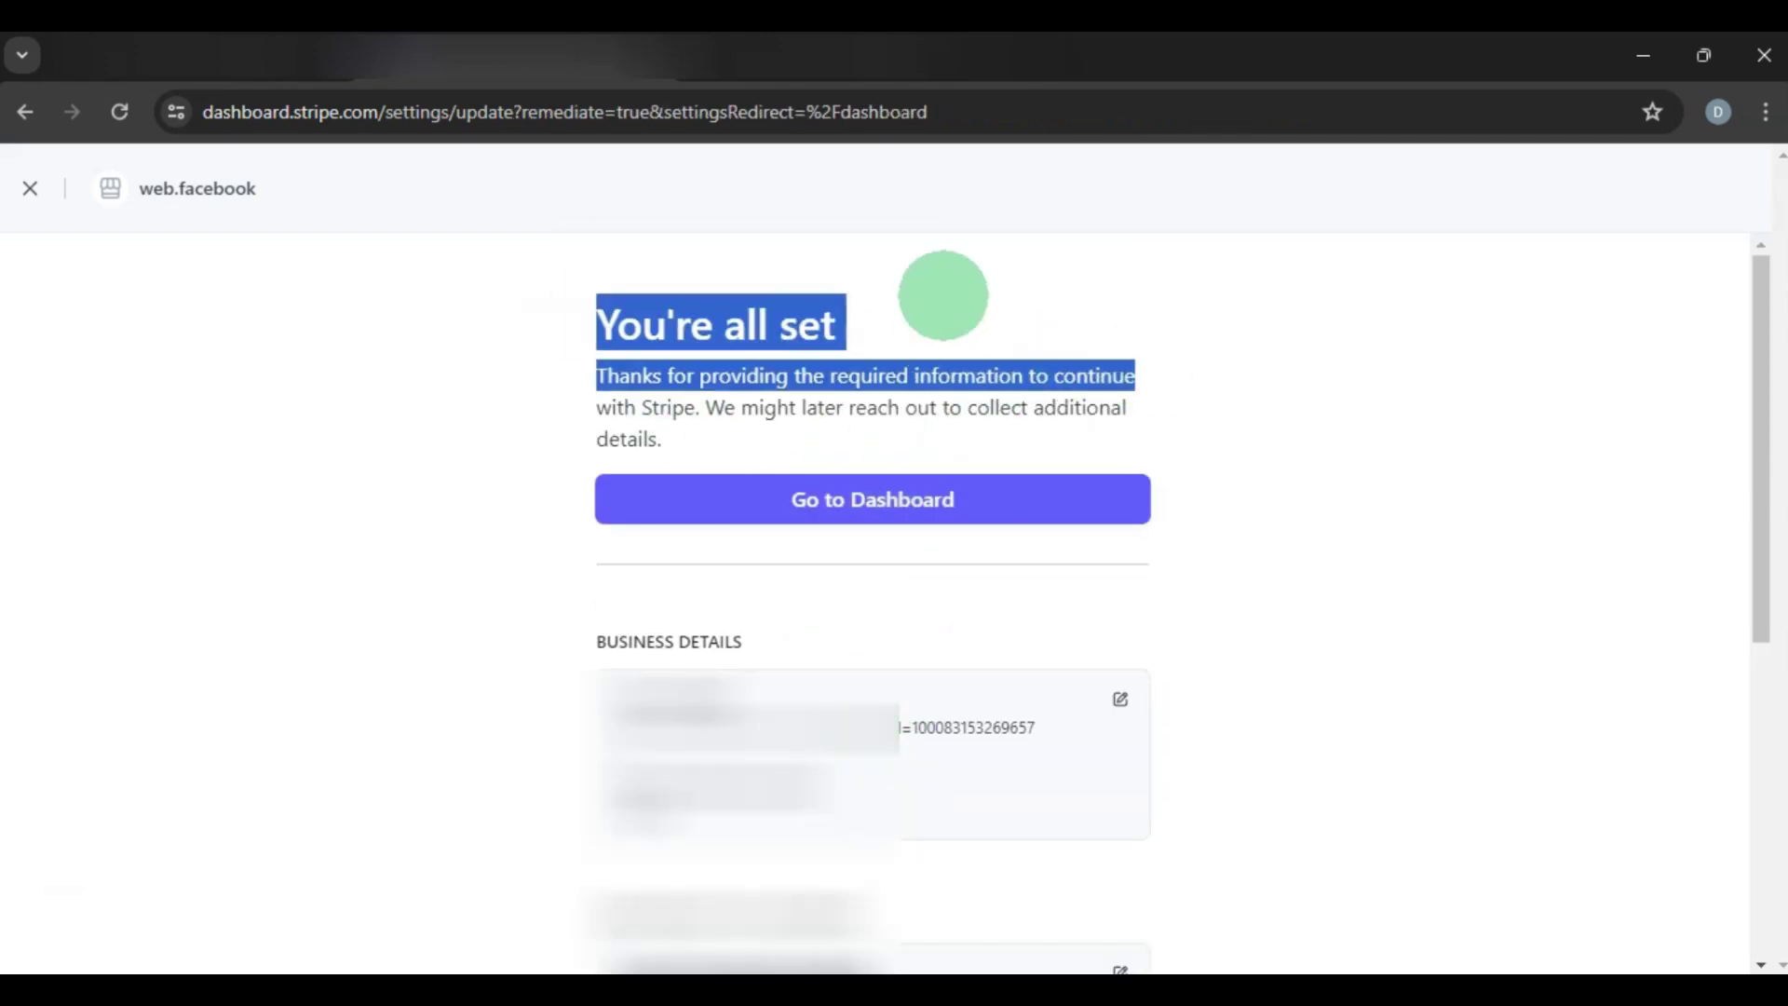
pyautogui.click(956, 338)
pyautogui.scroll(-8, 956, 338)
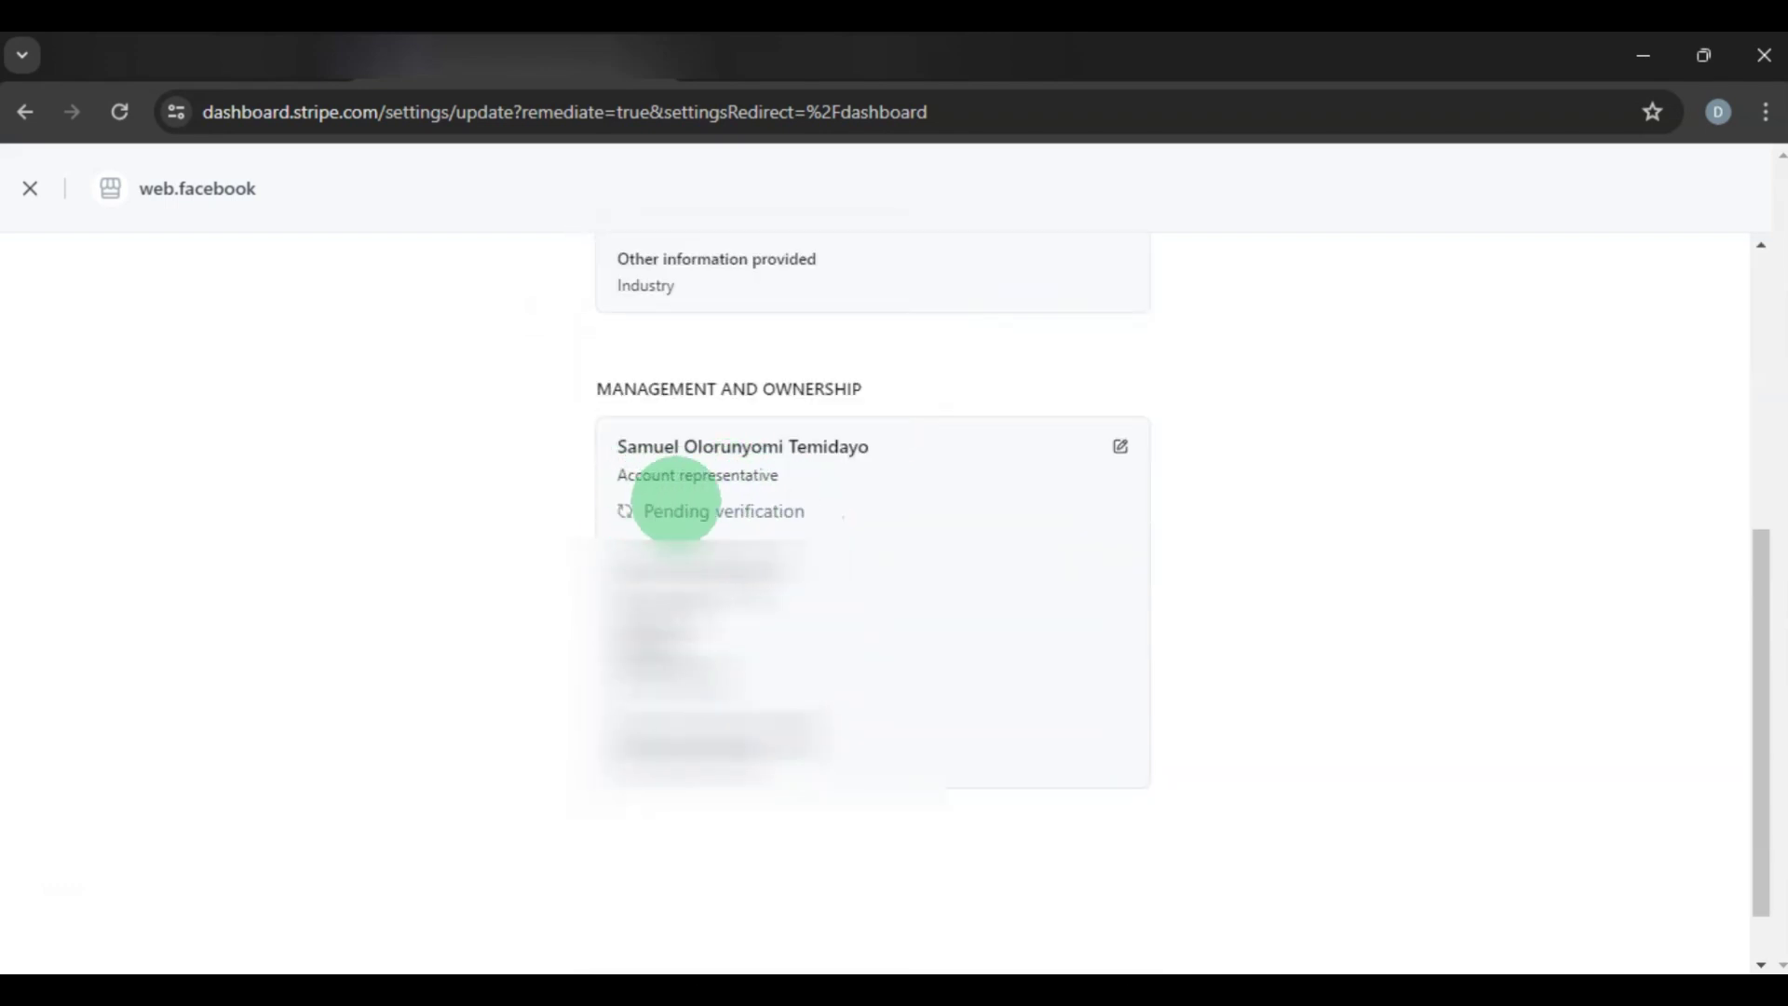
pyautogui.scroll(1, 1031, 304)
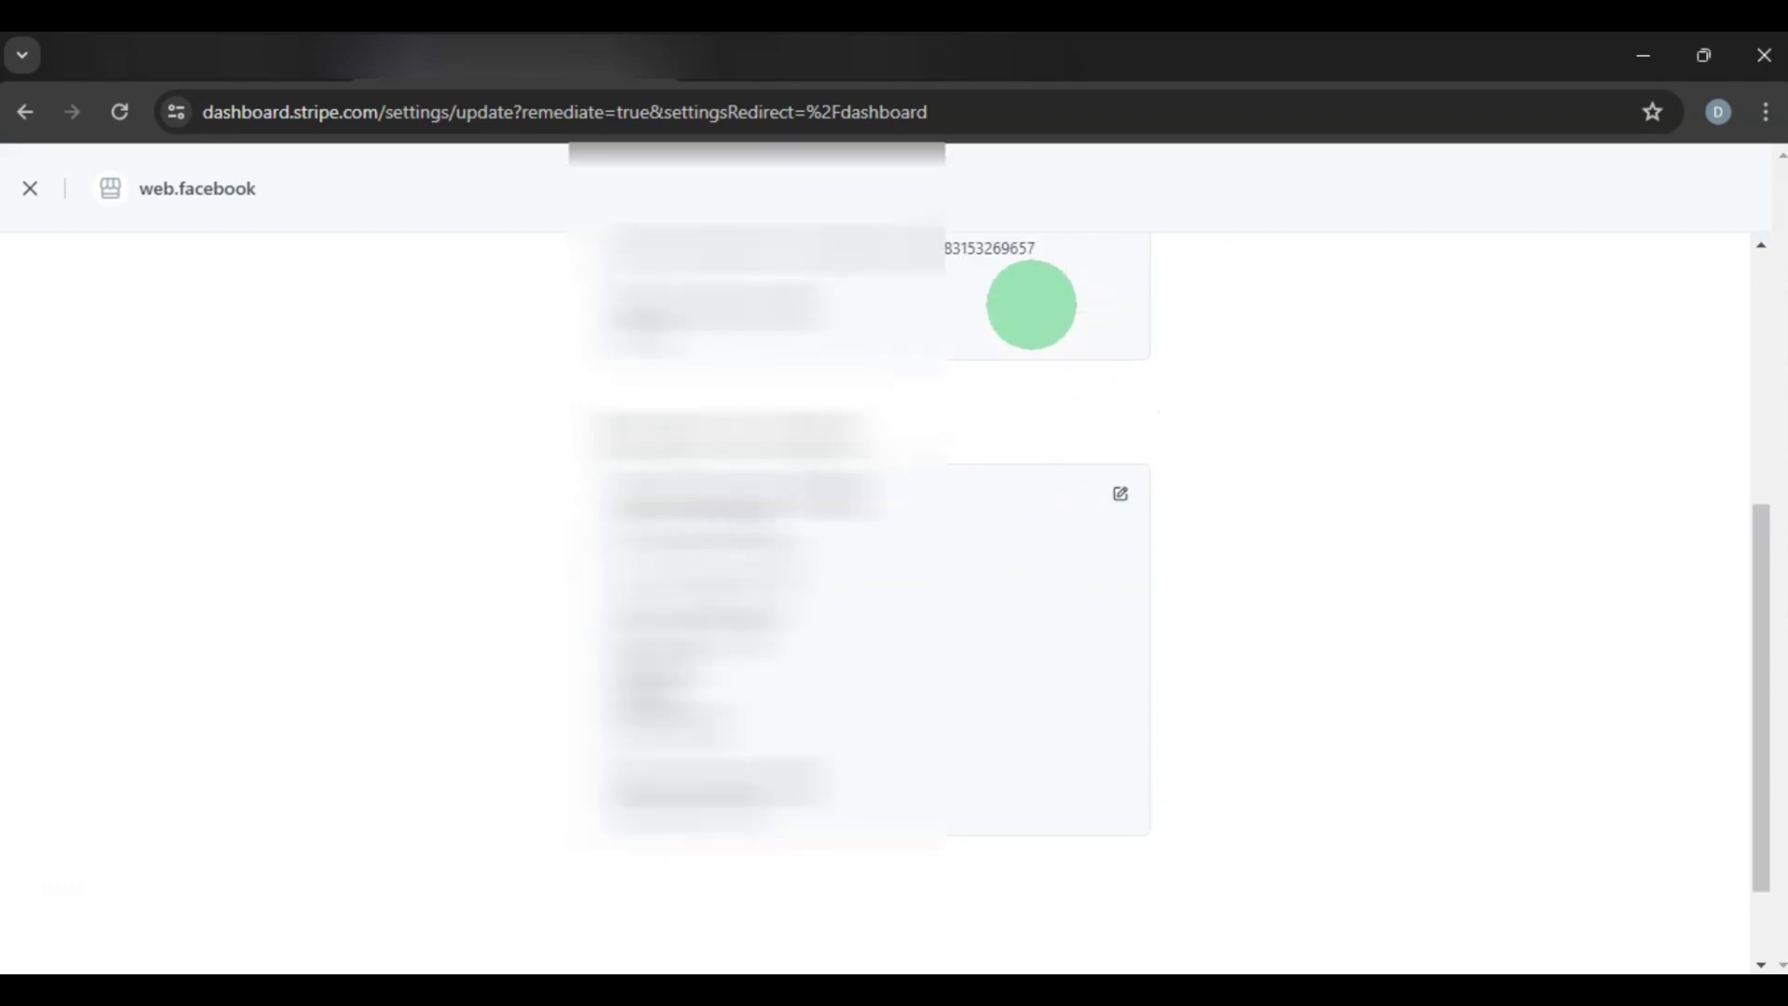
pyautogui.scroll(5, 1031, 304)
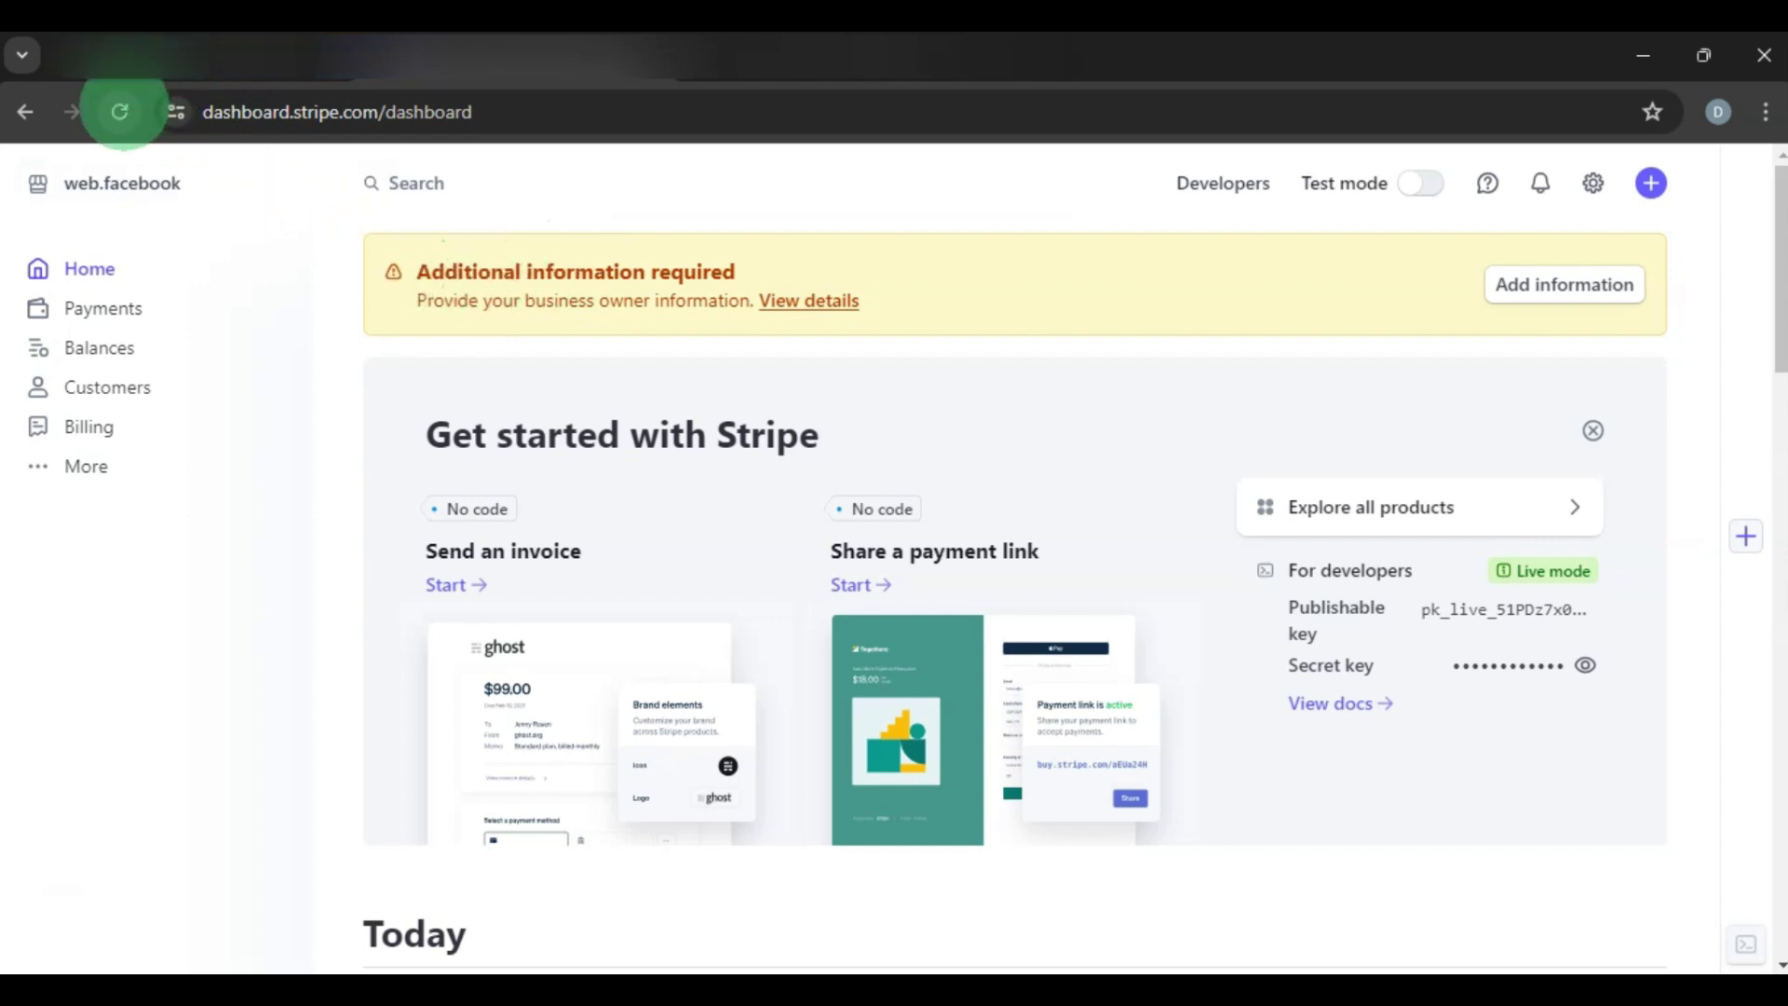
# Step: Refresh the dashboard to confirm 'Your account is now active', then go to Settings
pyautogui.click(119, 112)
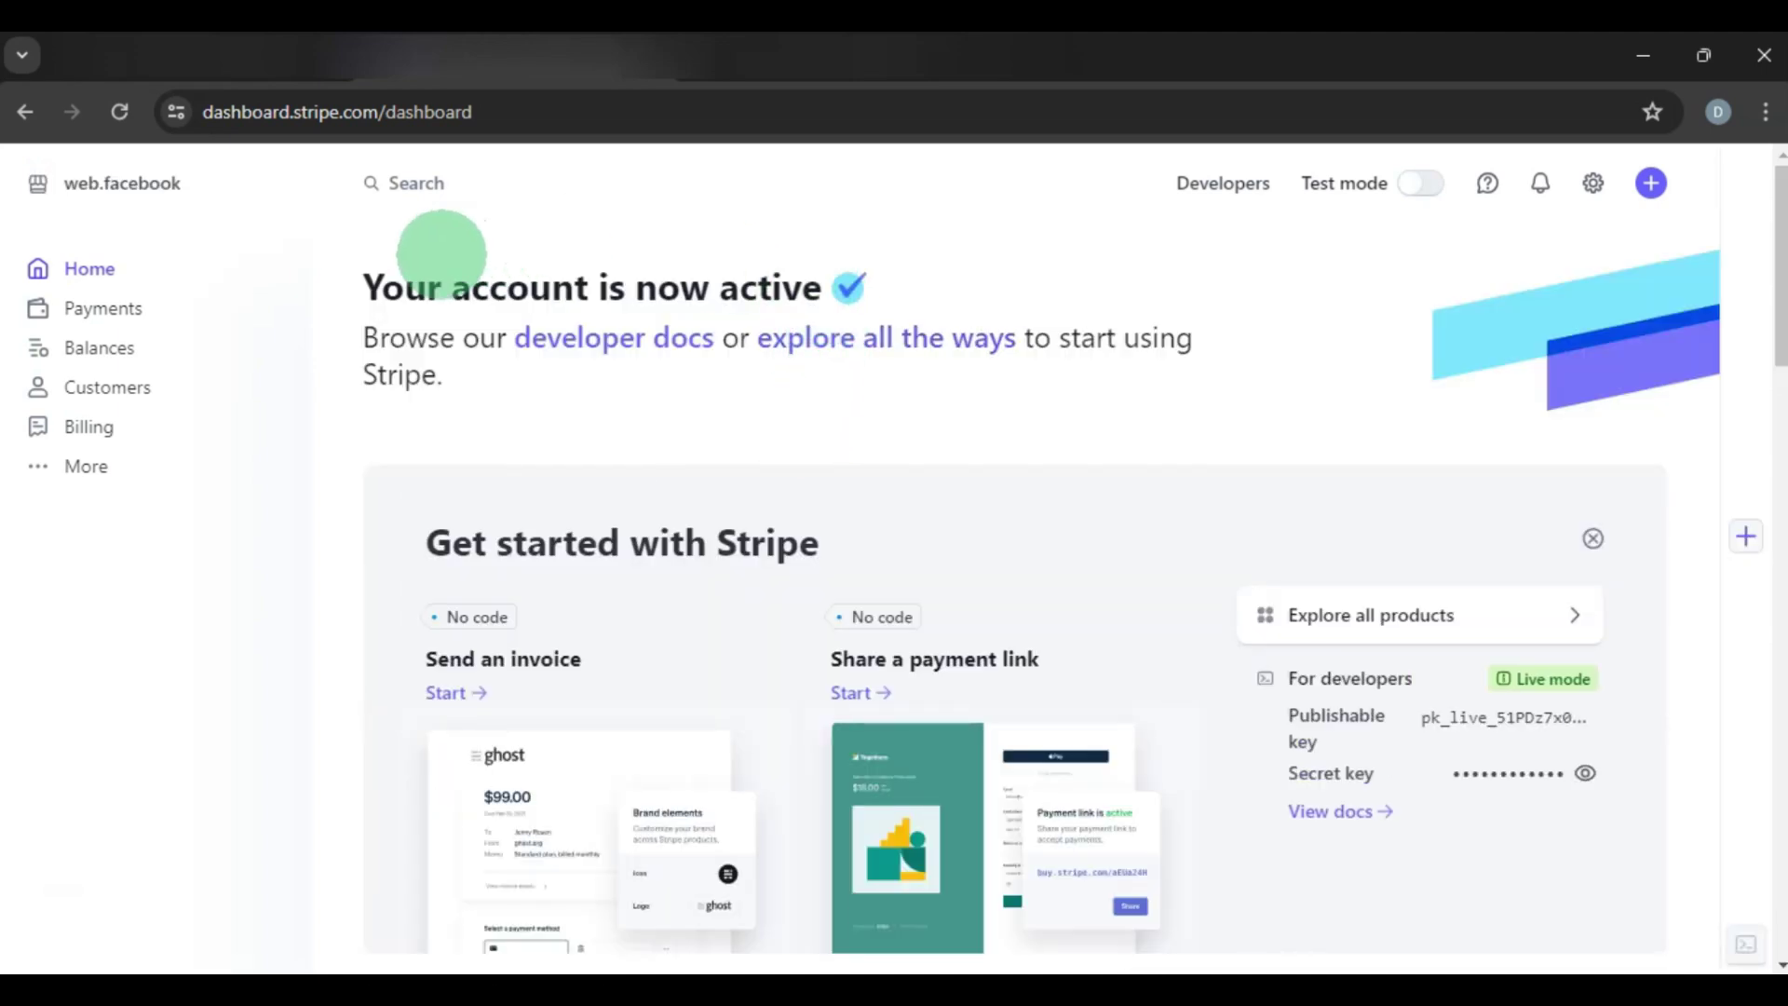
pyautogui.moveTo(366, 282); pyautogui.dragTo(936, 291)
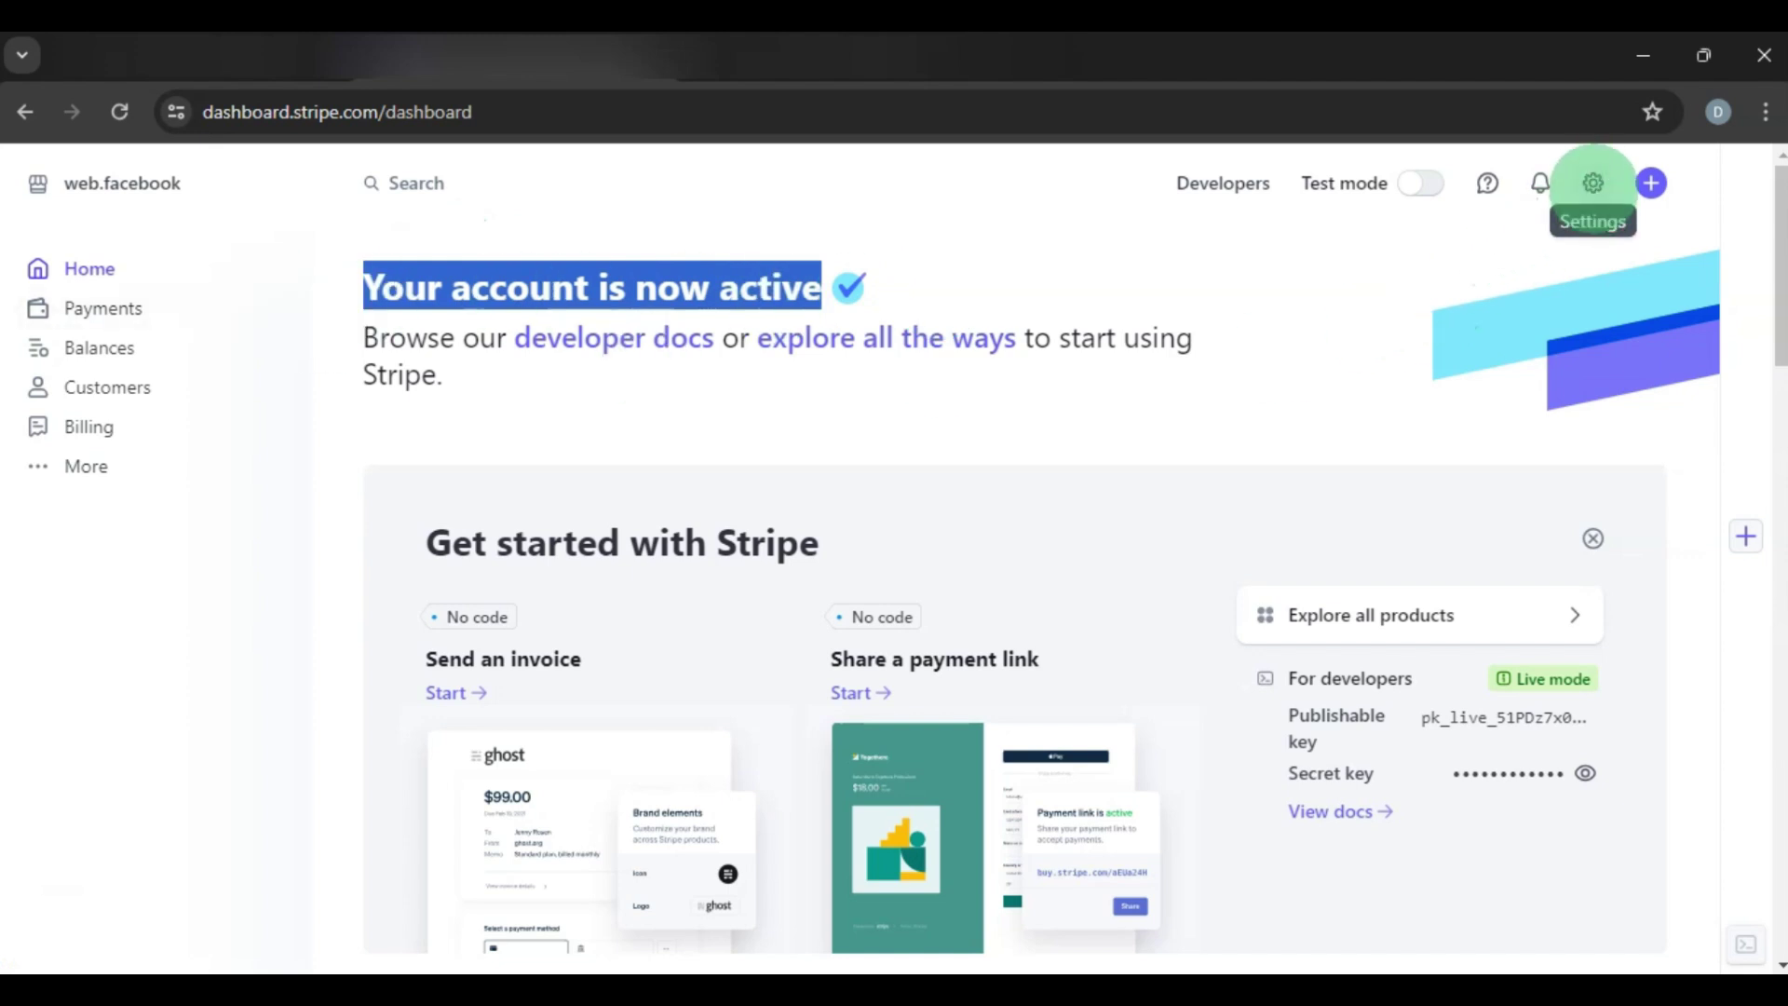
pyautogui.click(1593, 182)
pyautogui.click(1515, 232)
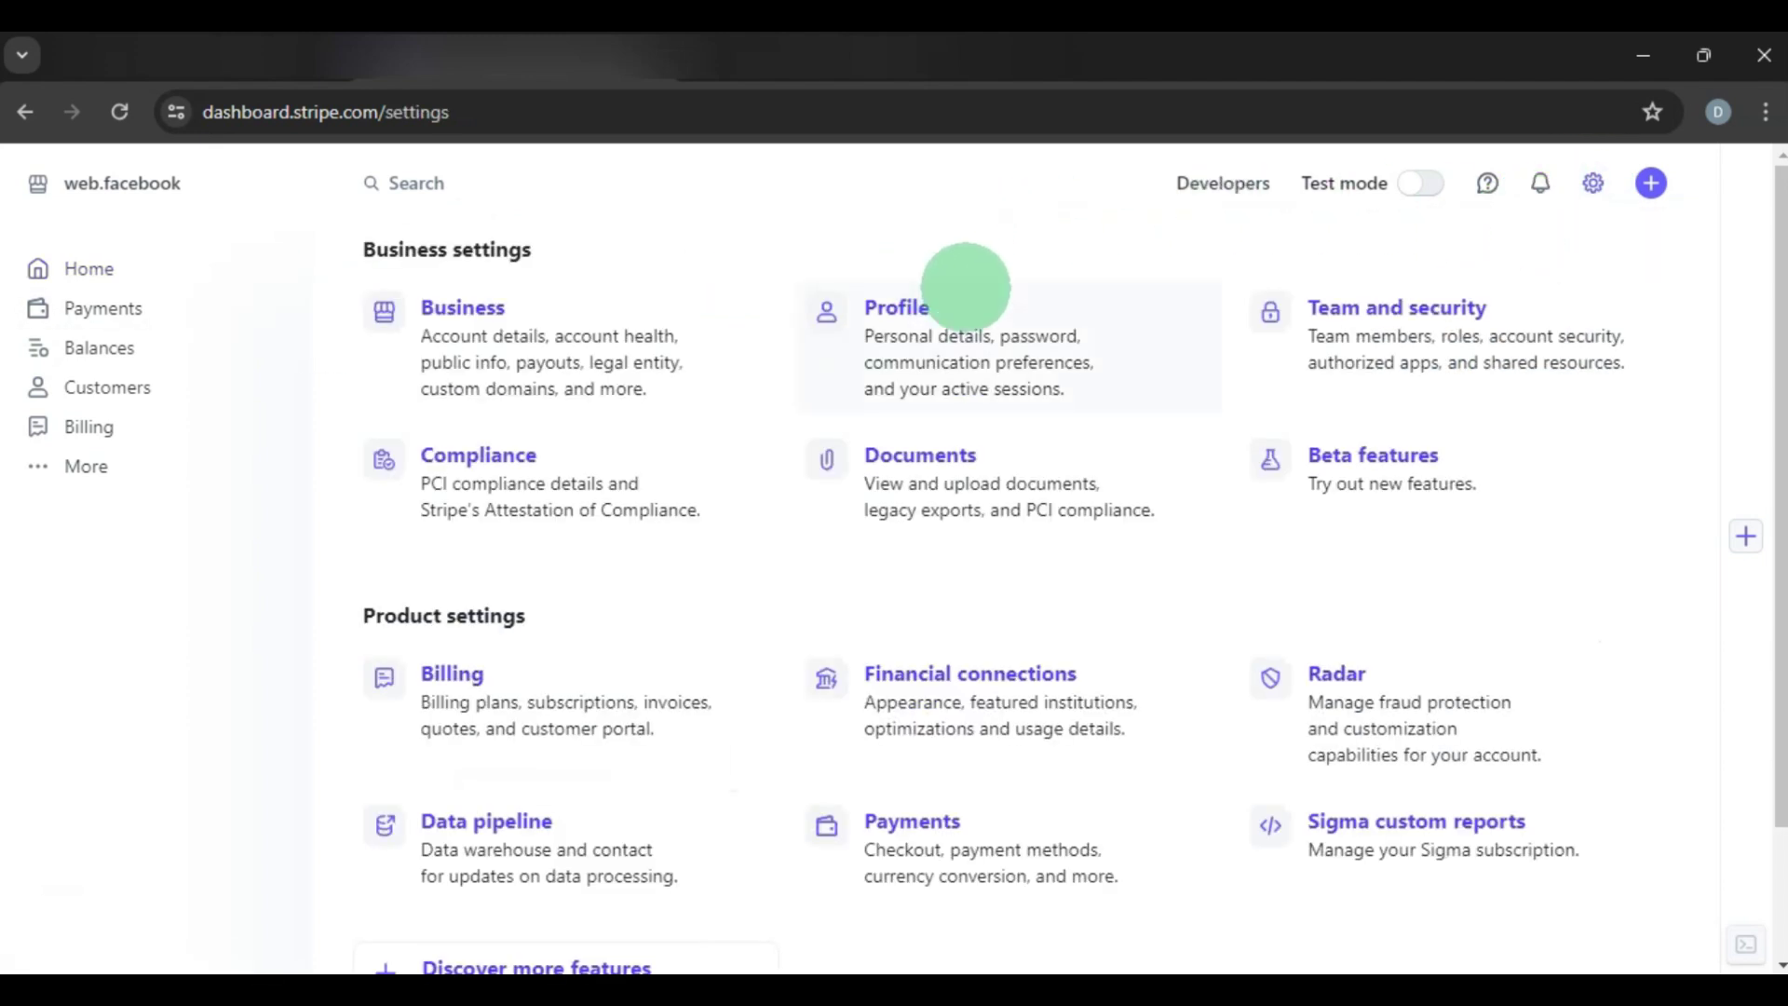
# Step: In Business settings, review the account status and the completed verification tasks
pyautogui.click(511, 282)
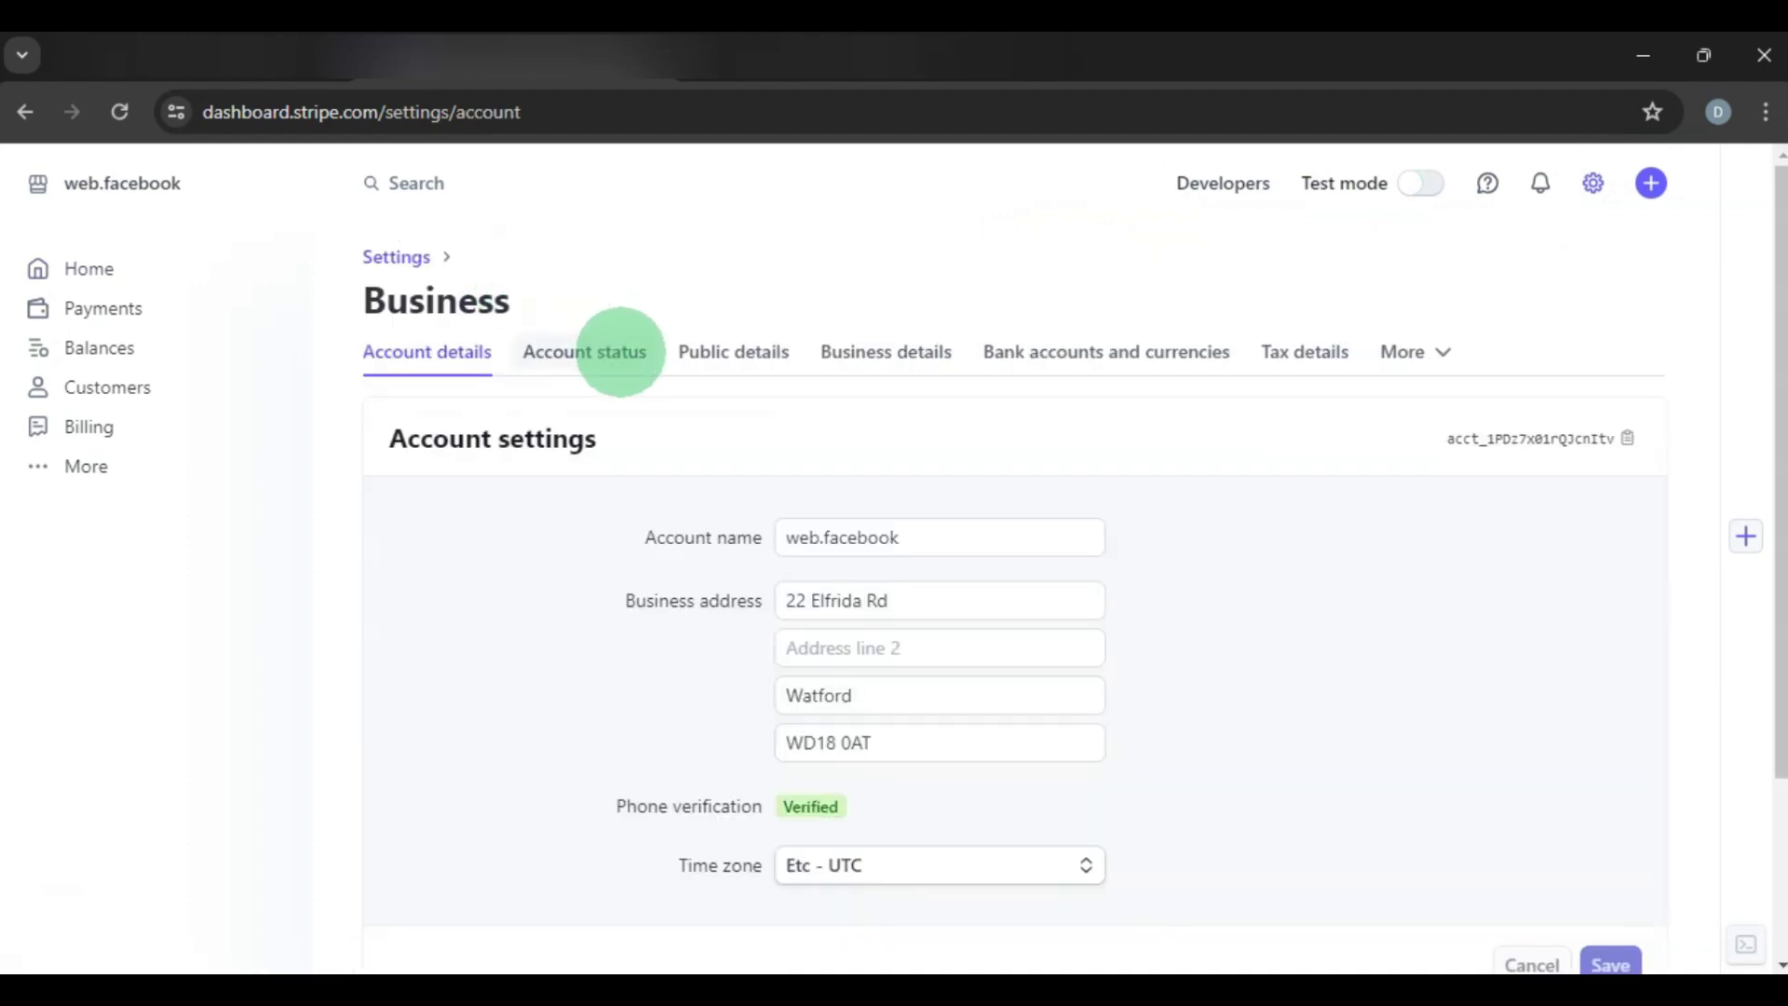
pyautogui.click(616, 349)
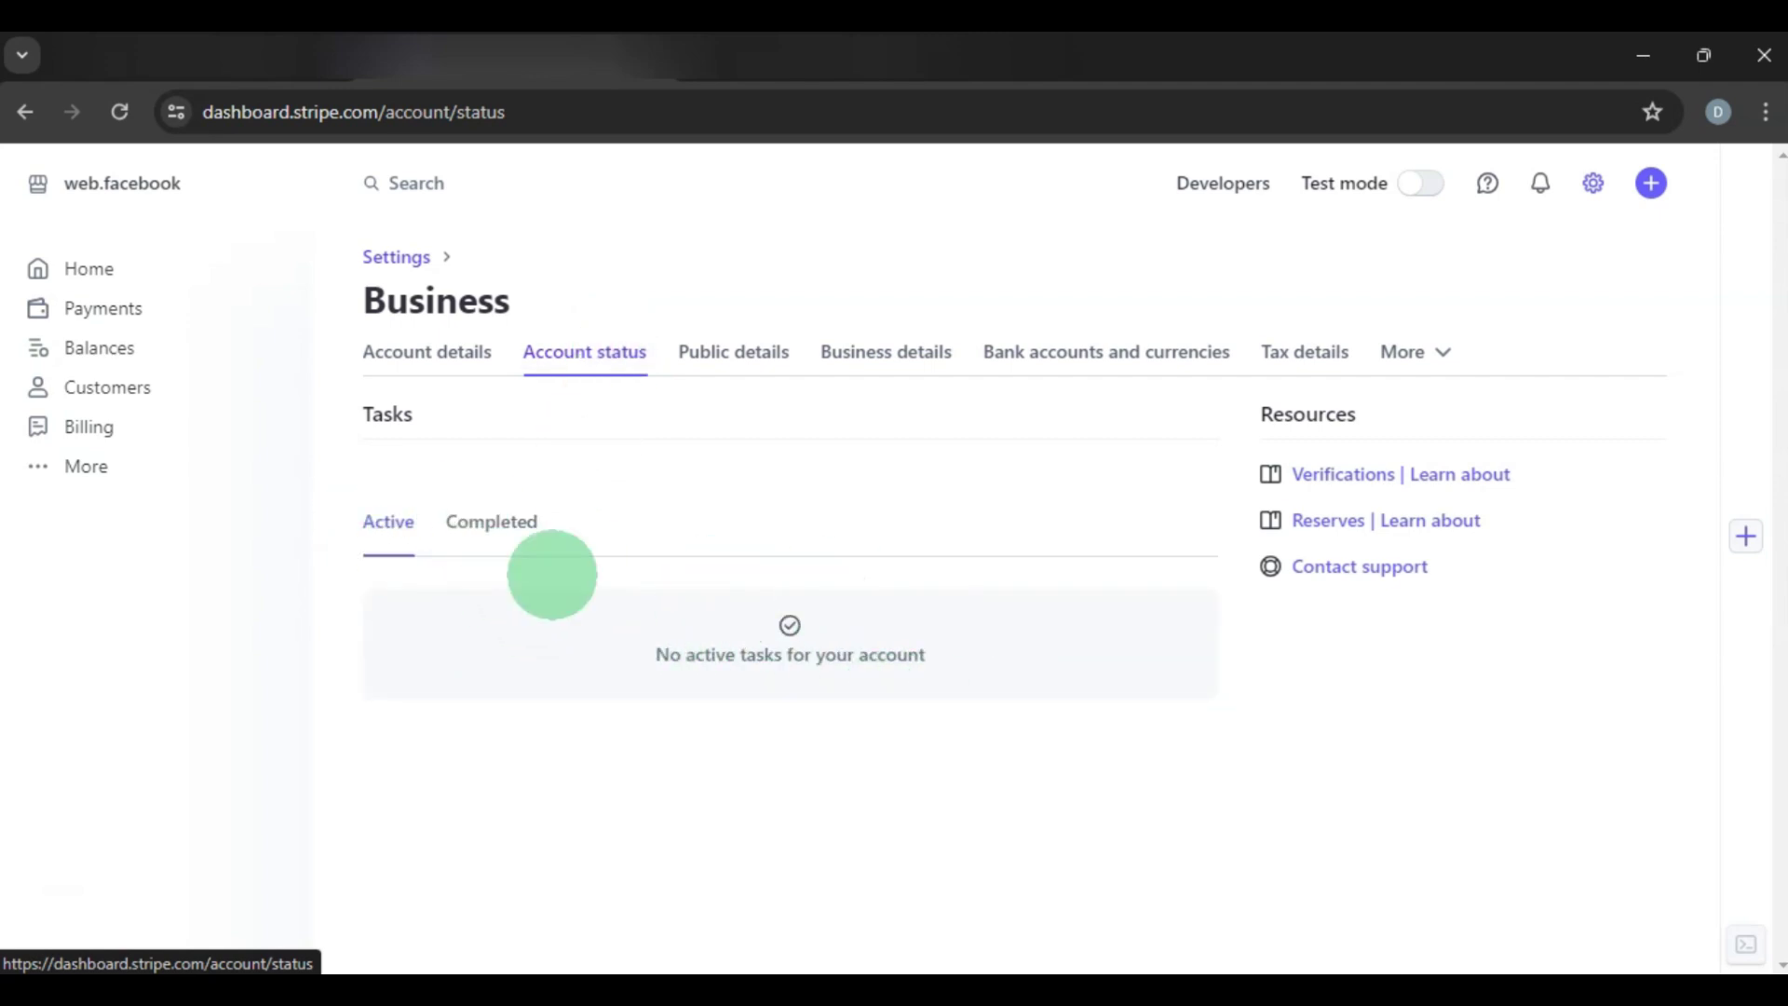
pyautogui.click(469, 500)
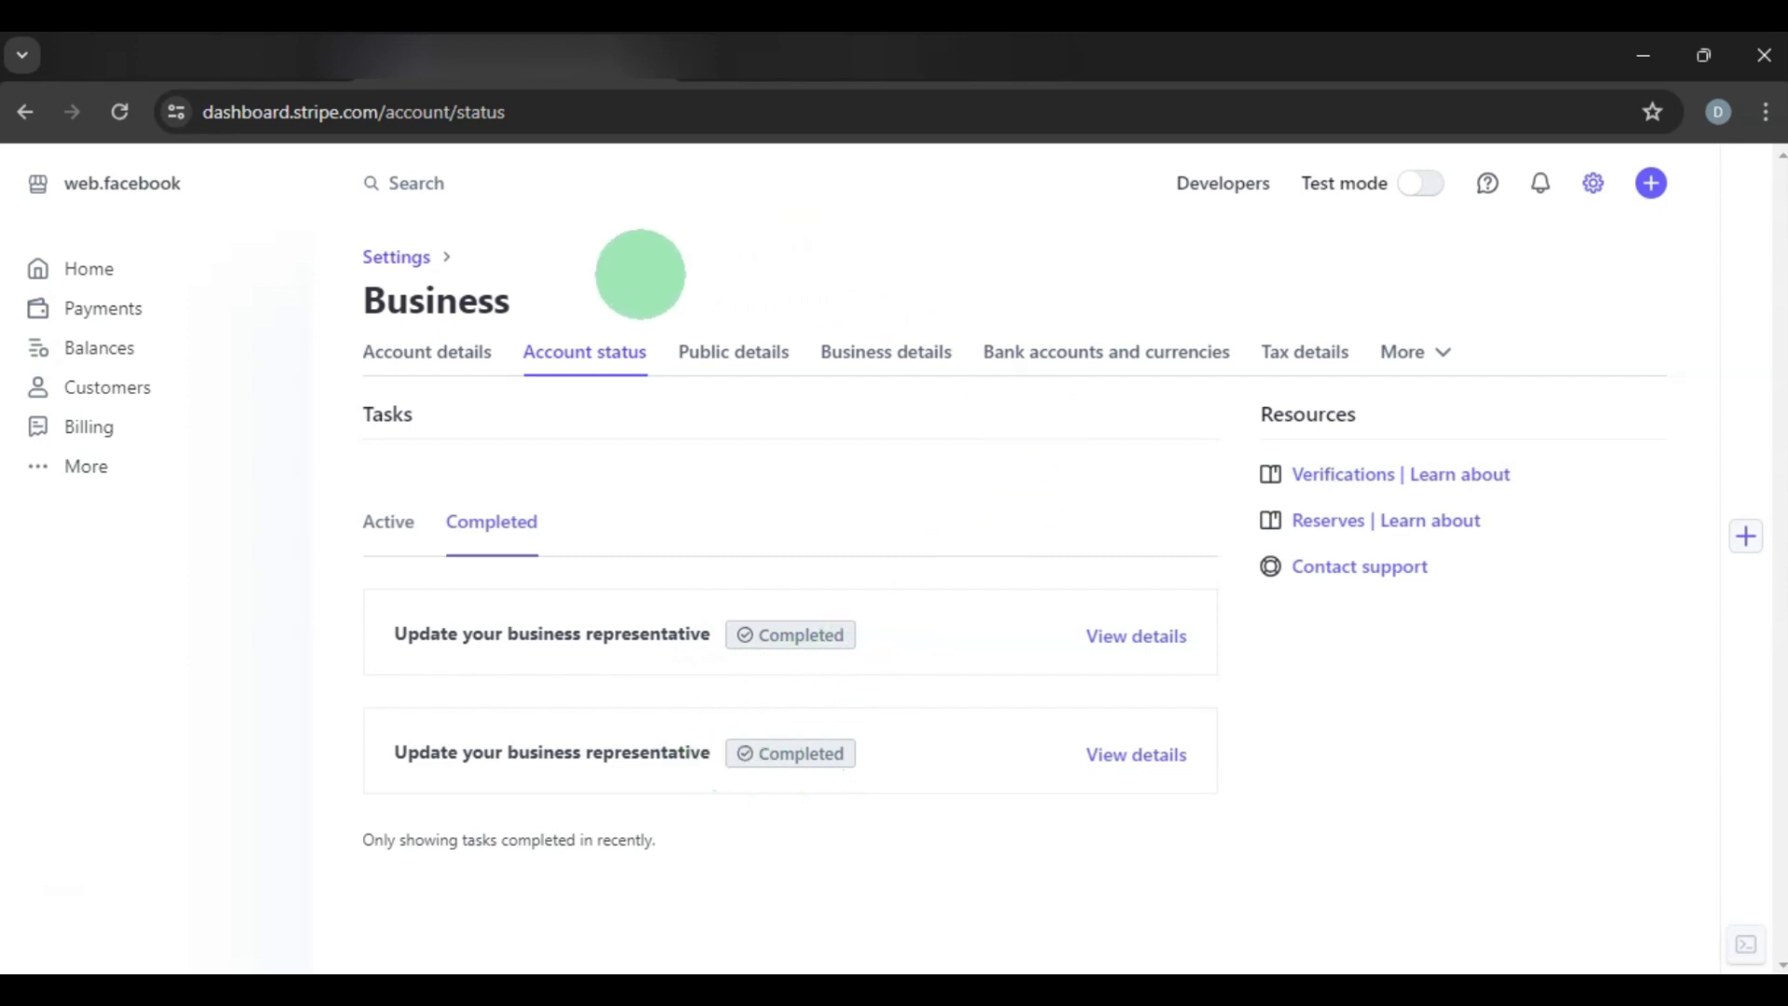
# Step: Check the submitted business details, then close them and return to the Home dashboard
pyautogui.click(909, 348)
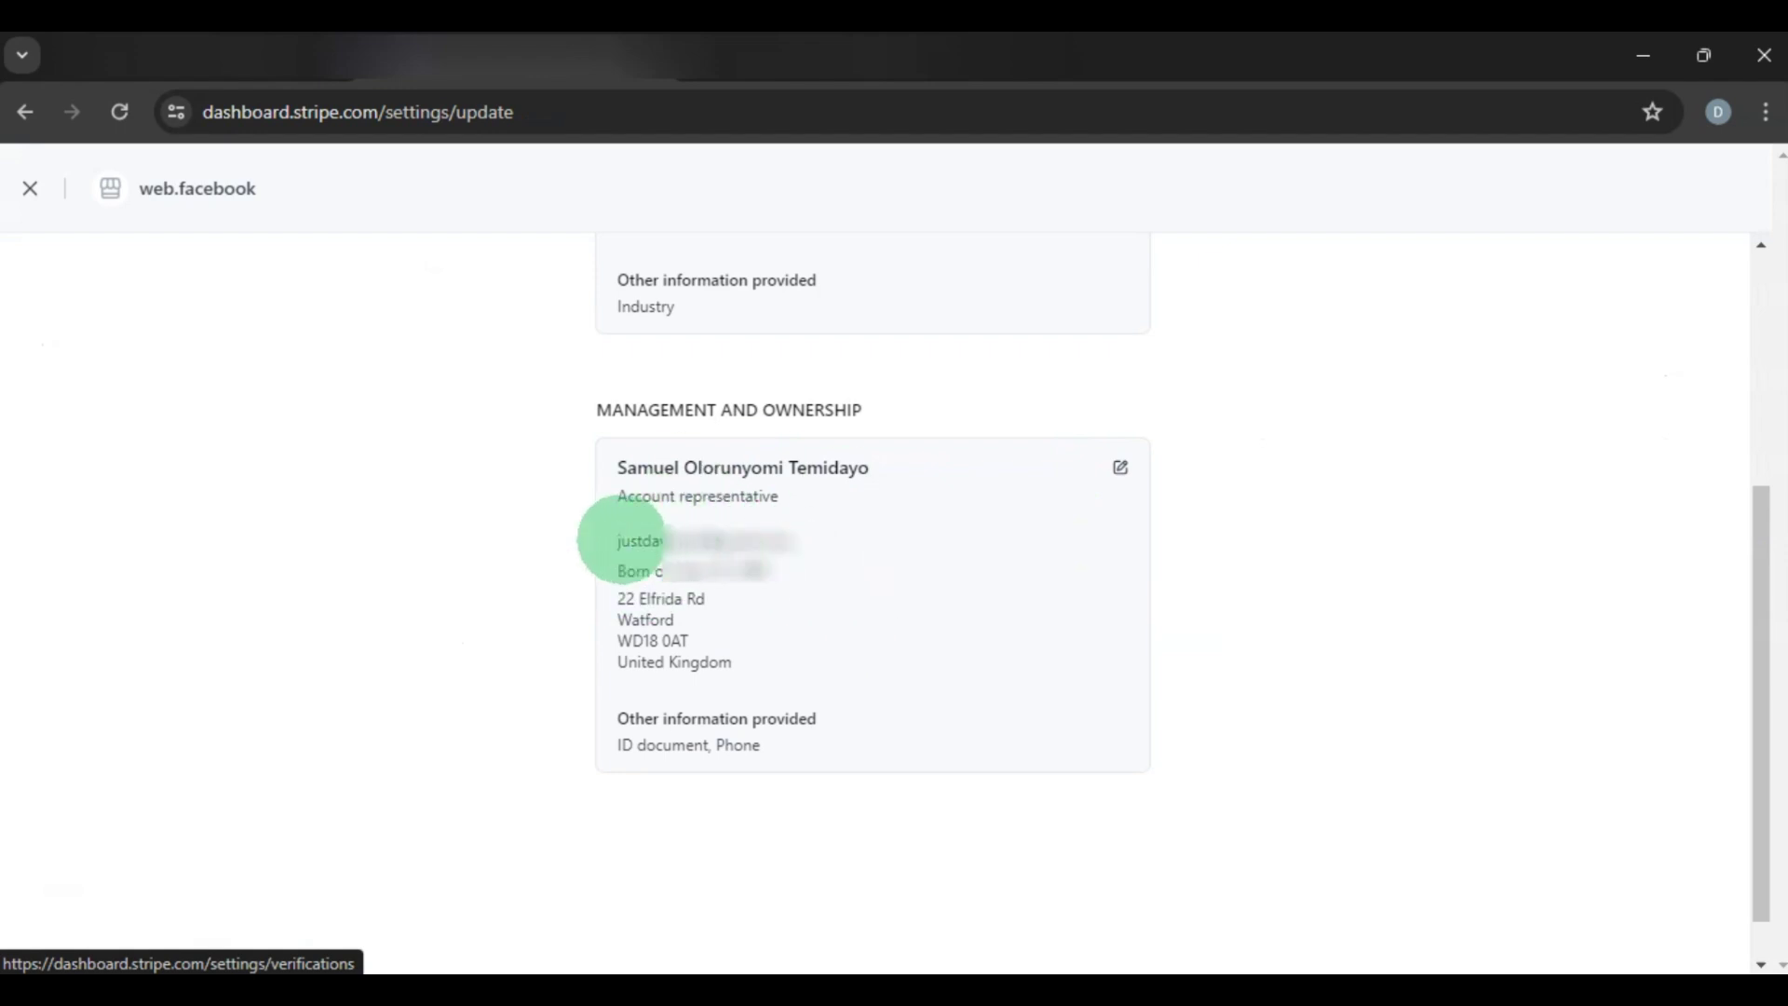
pyautogui.scroll(2, 730, 587)
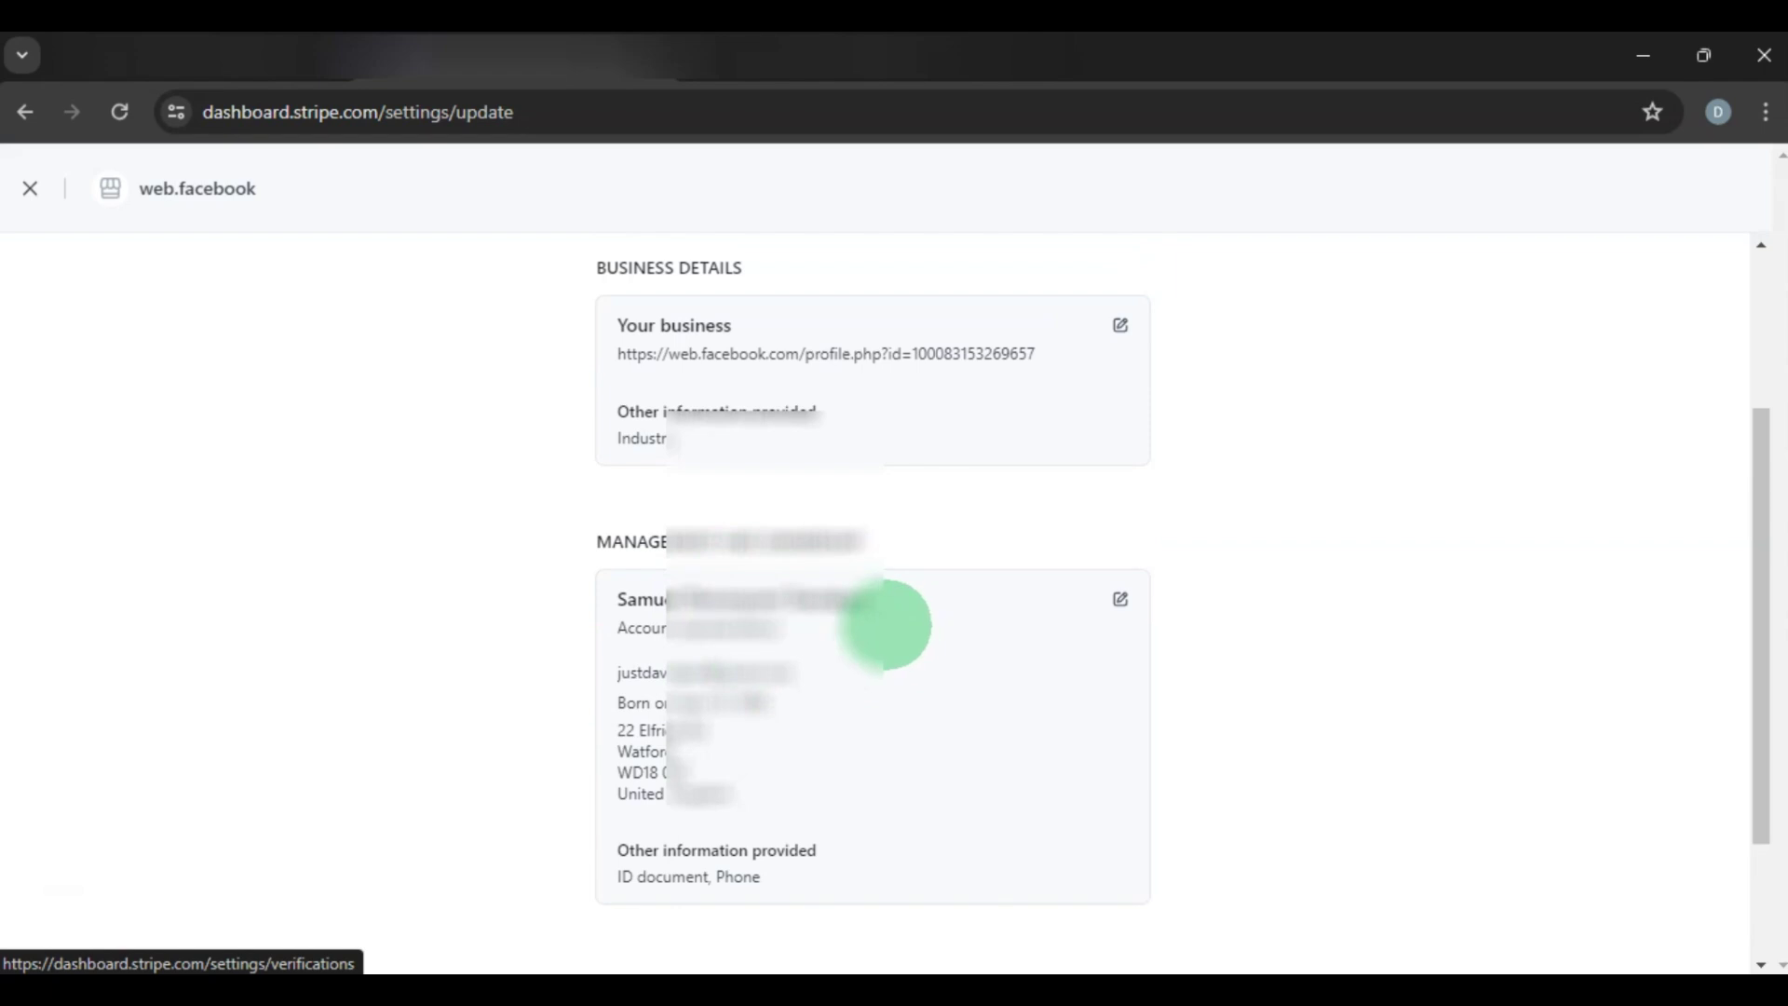
pyautogui.scroll(3, 885, 624)
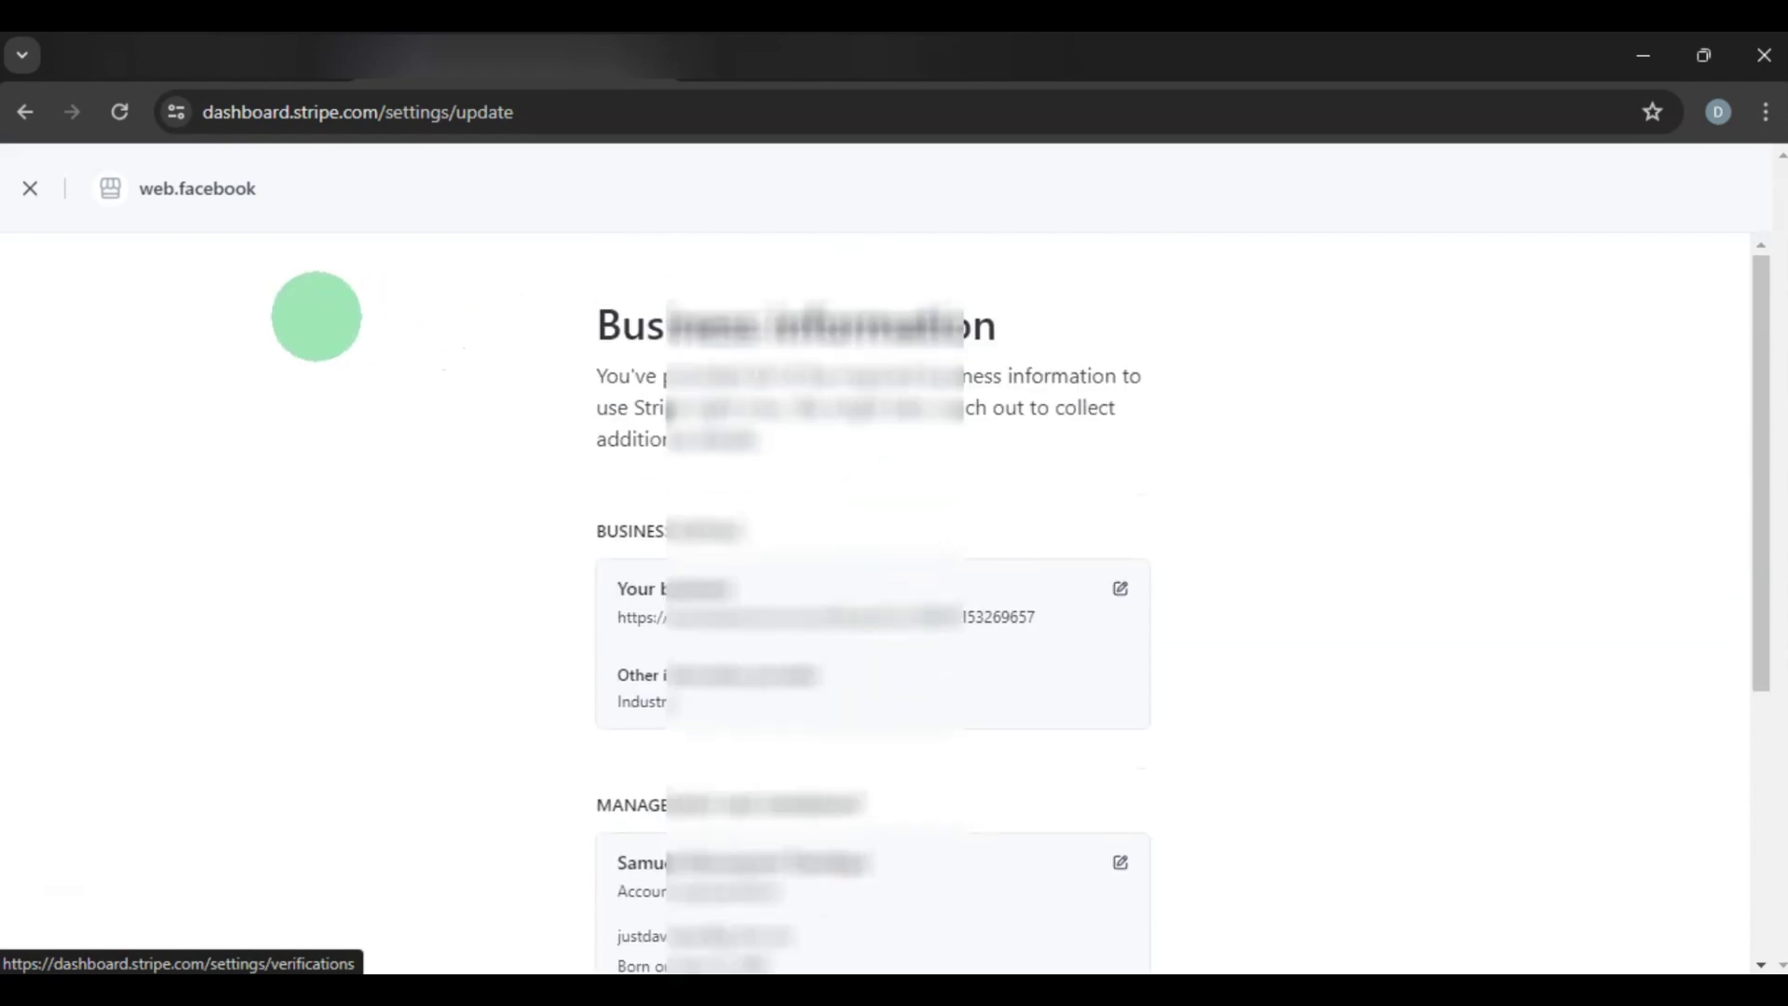
pyautogui.click(30, 188)
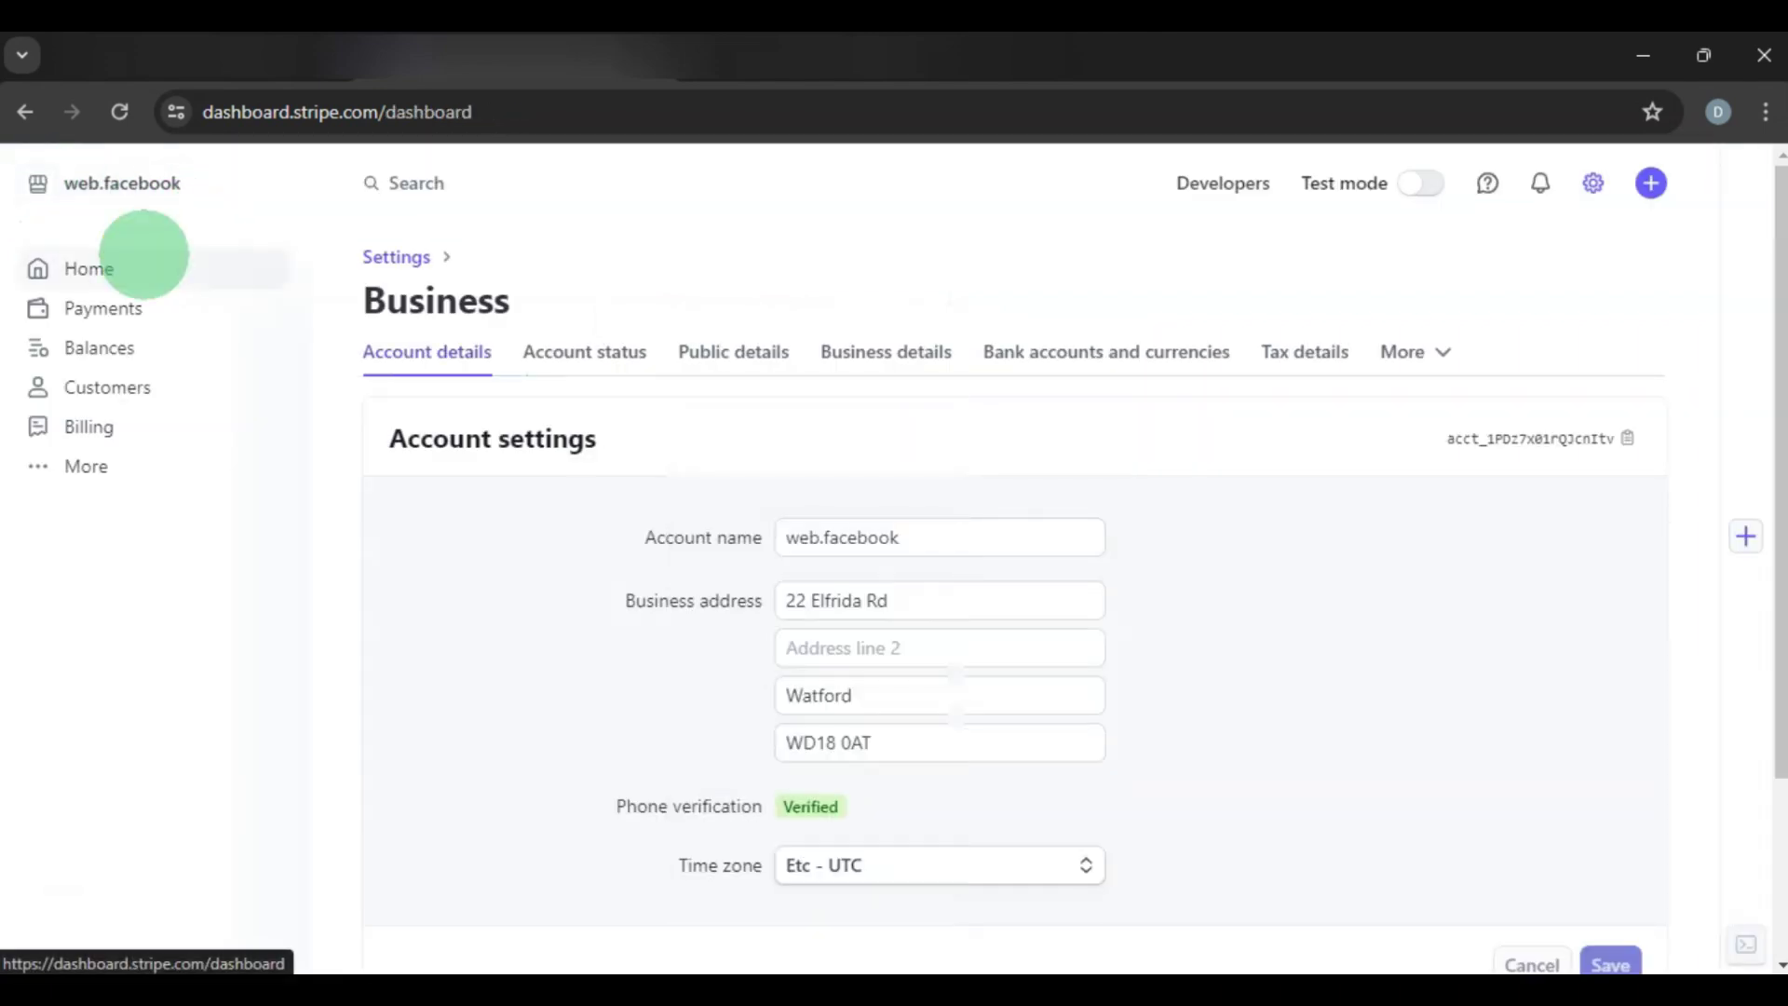
pyautogui.click(145, 256)
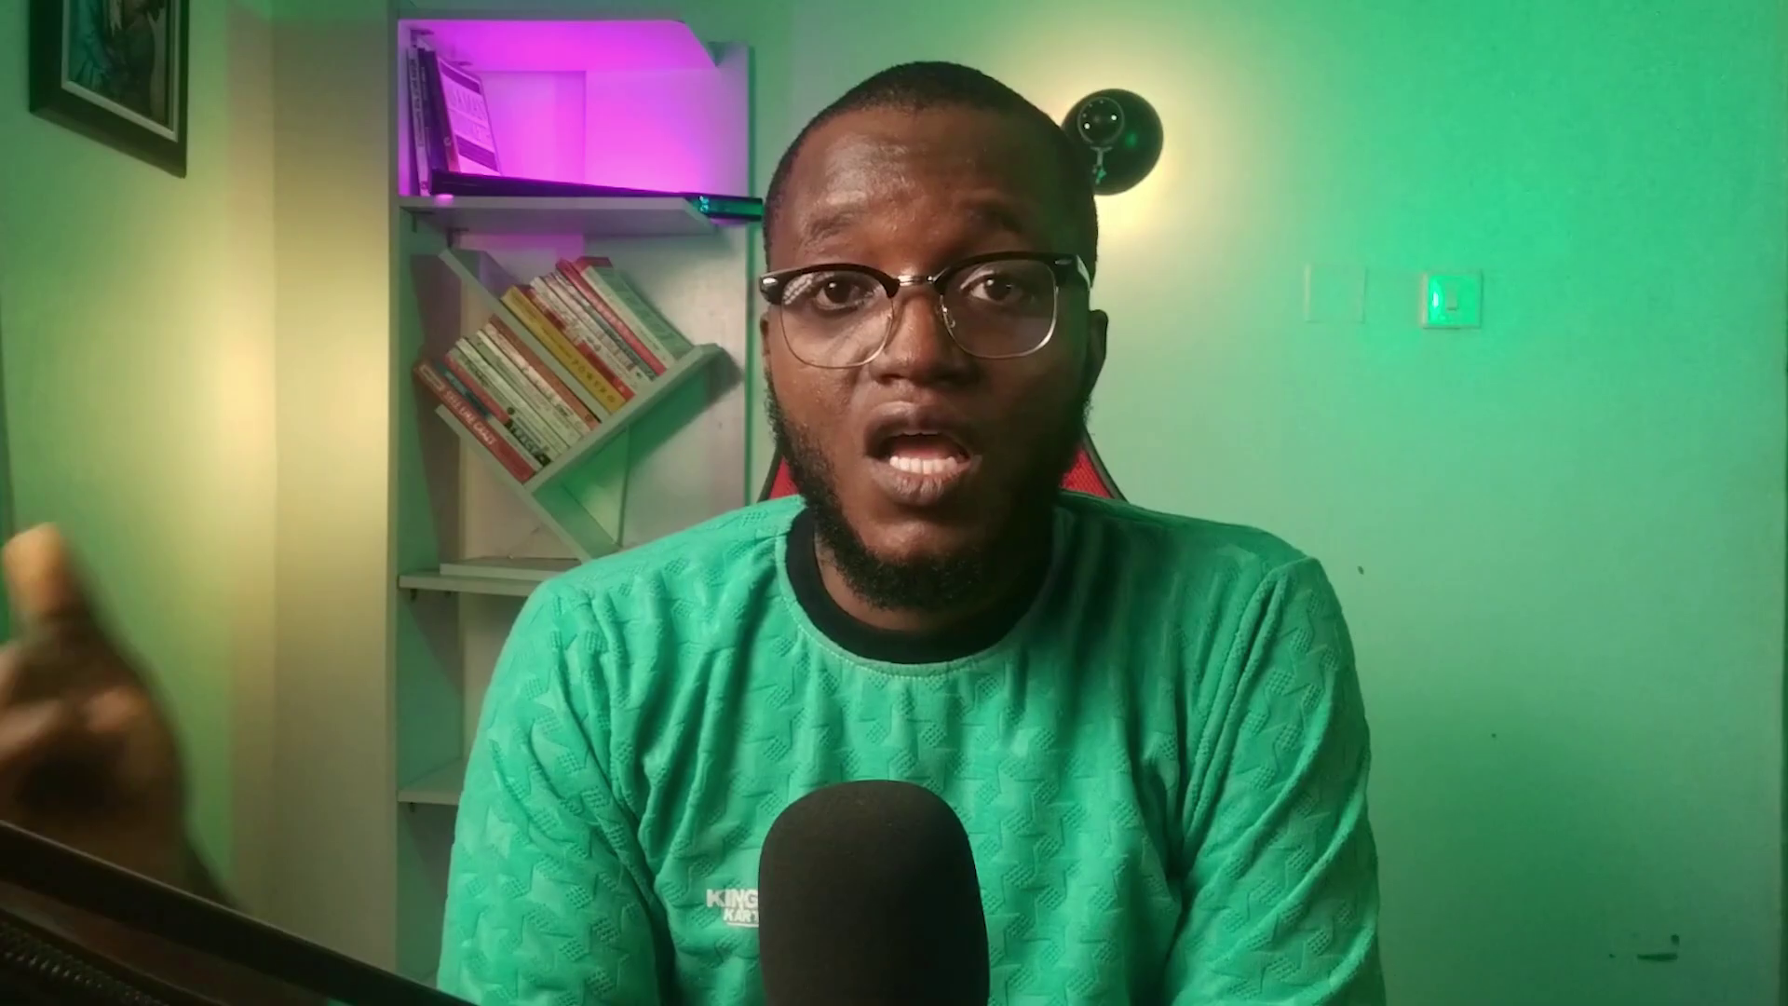